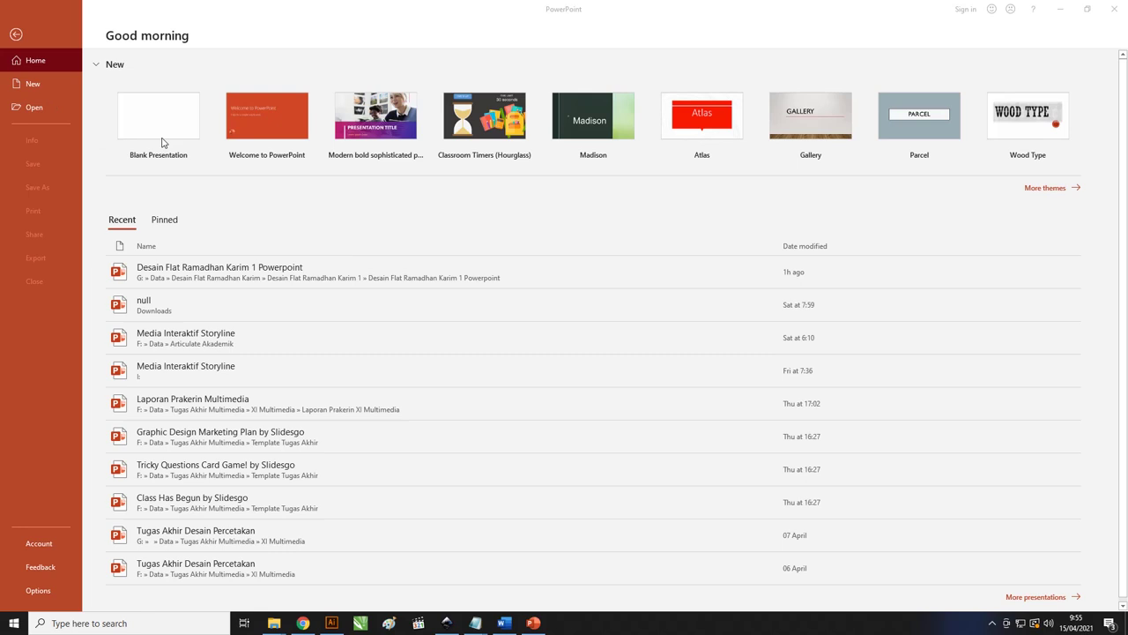
- Create a blank presentation, delete its title and subtitle placeholders, and zoom out to 66%
click(162, 139)
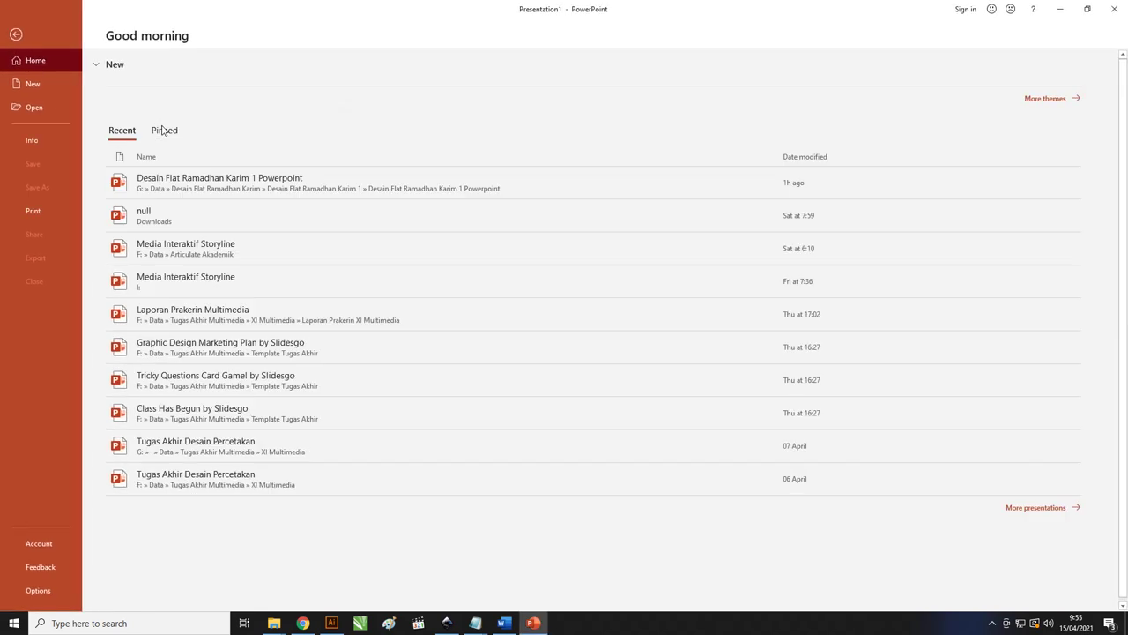
click(388, 194)
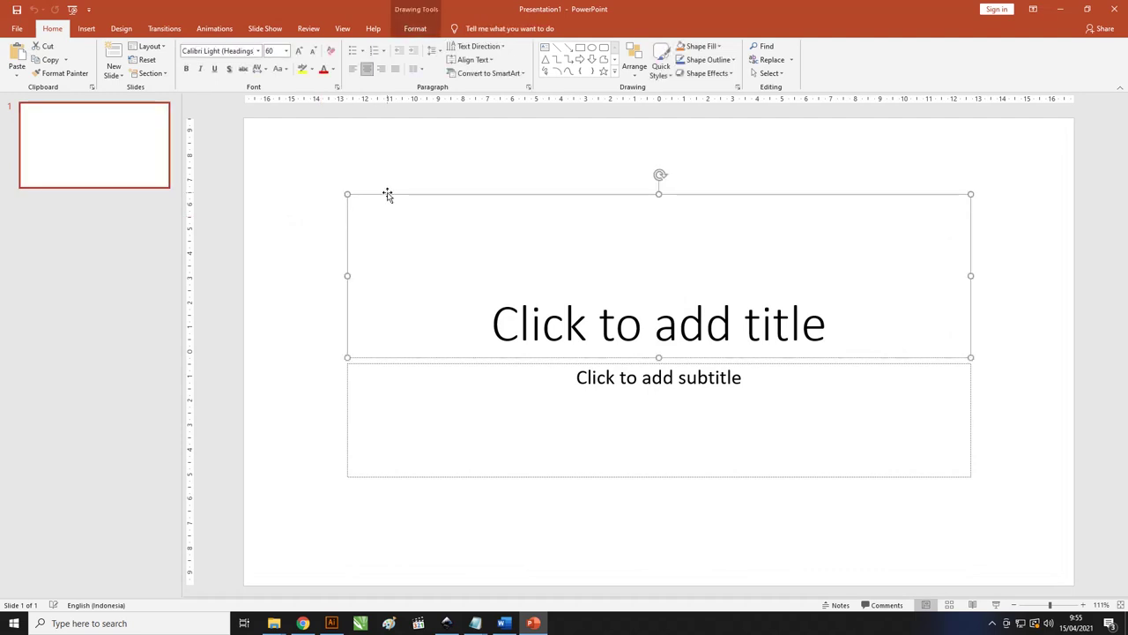
key(ctrl+a)
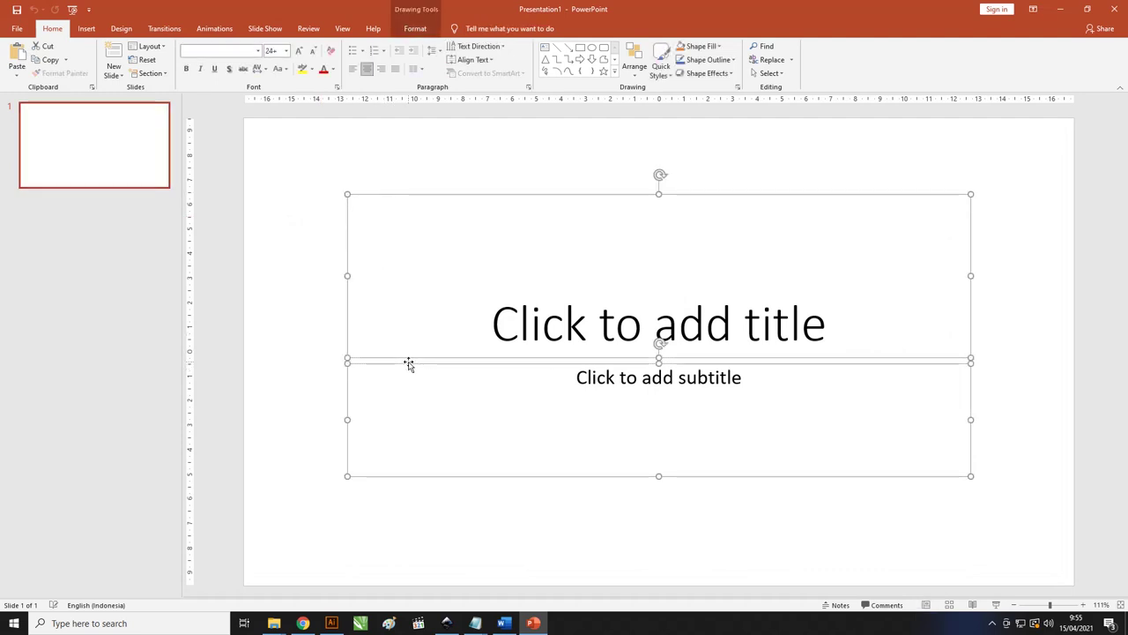
key(Delete)
ctrl+scroll(409, 364, down, 3)
ctrl+scroll(449, 344, down, 2)
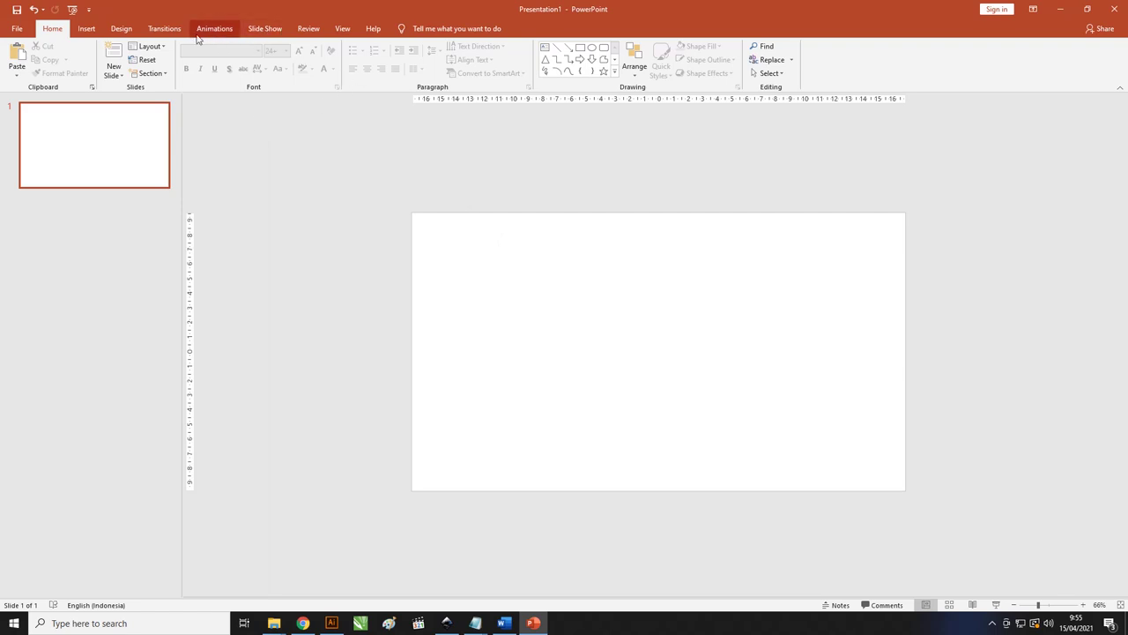
click(121, 28)
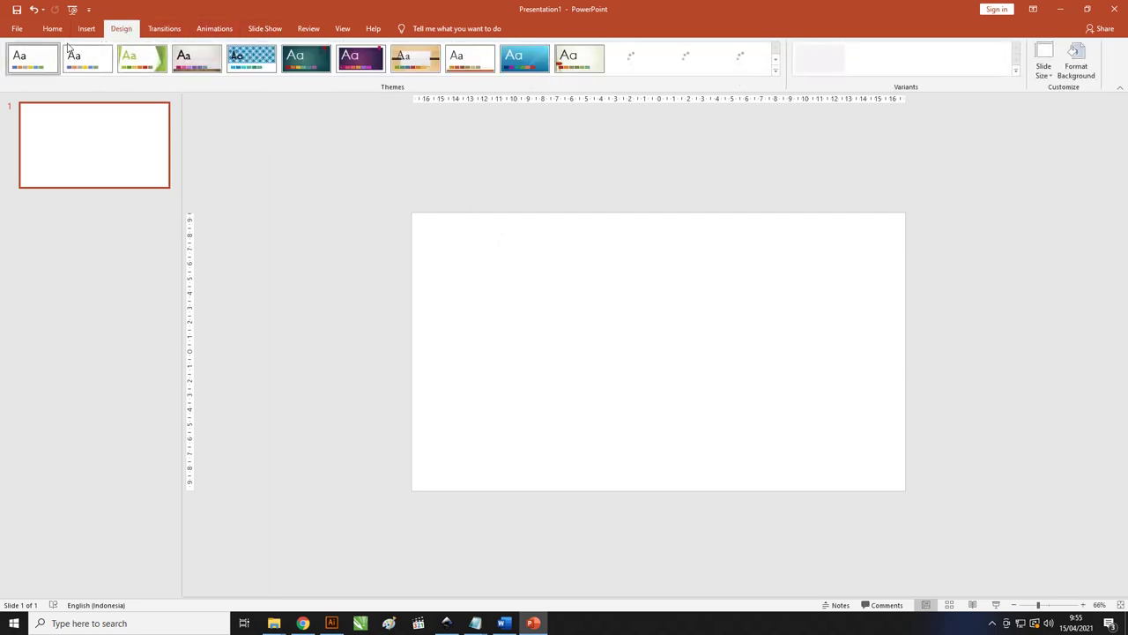
click(1043, 79)
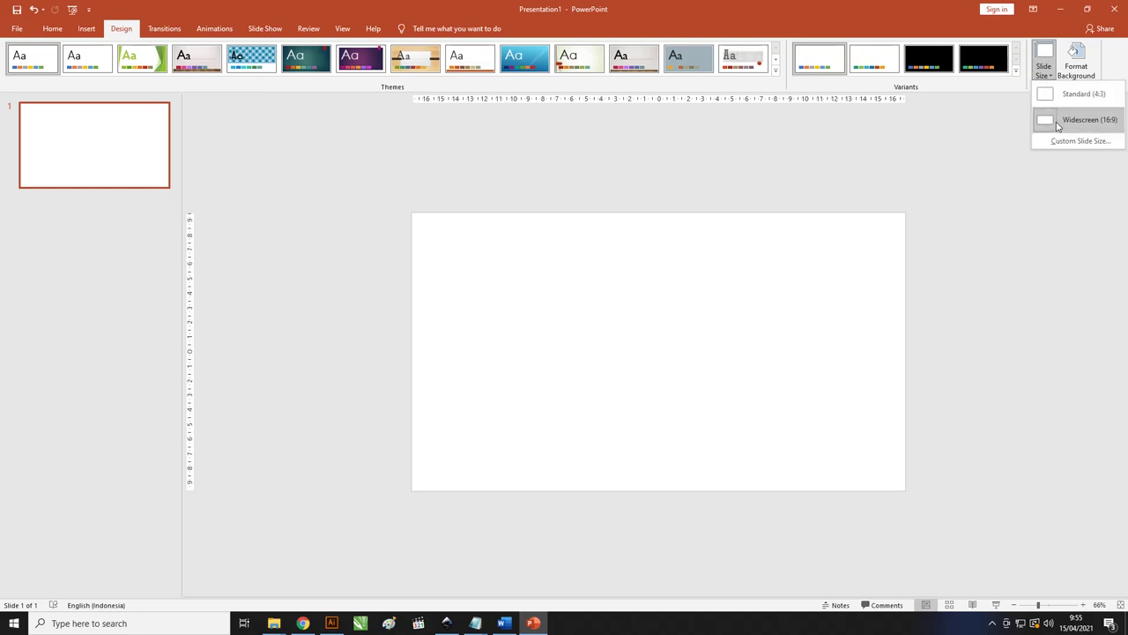
click(1077, 141)
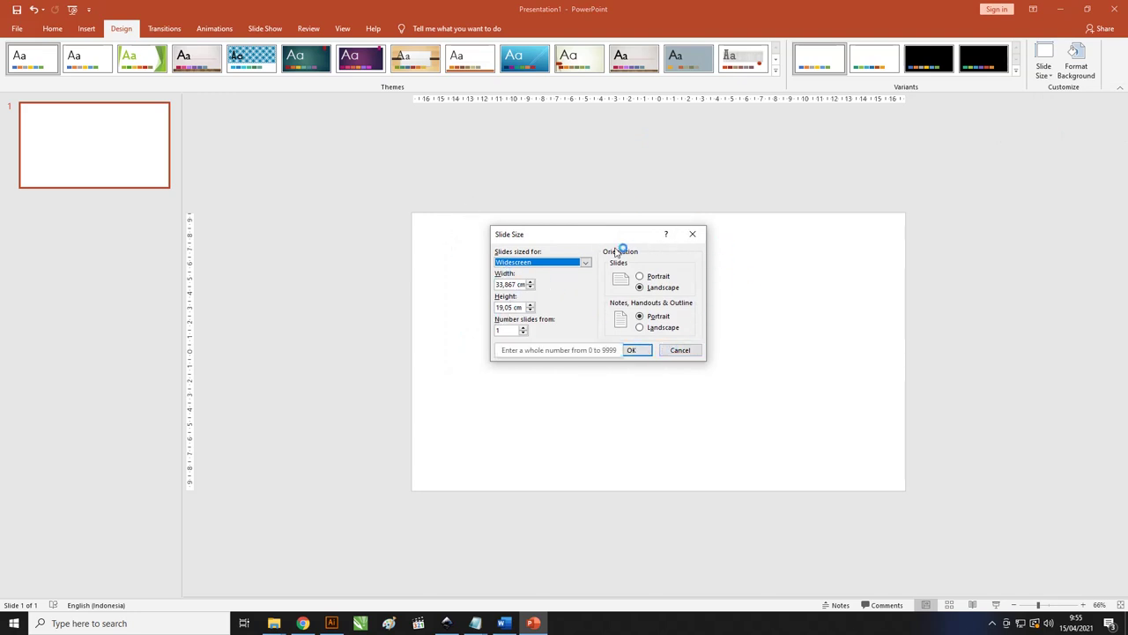
drag(611, 236, 554, 208)
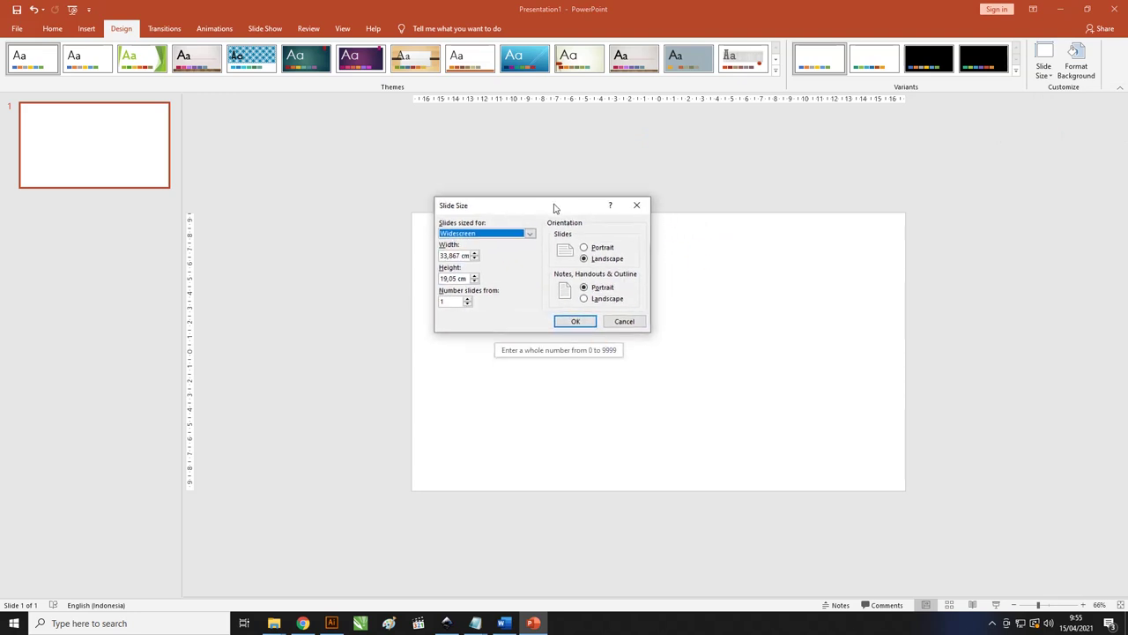
click(637, 324)
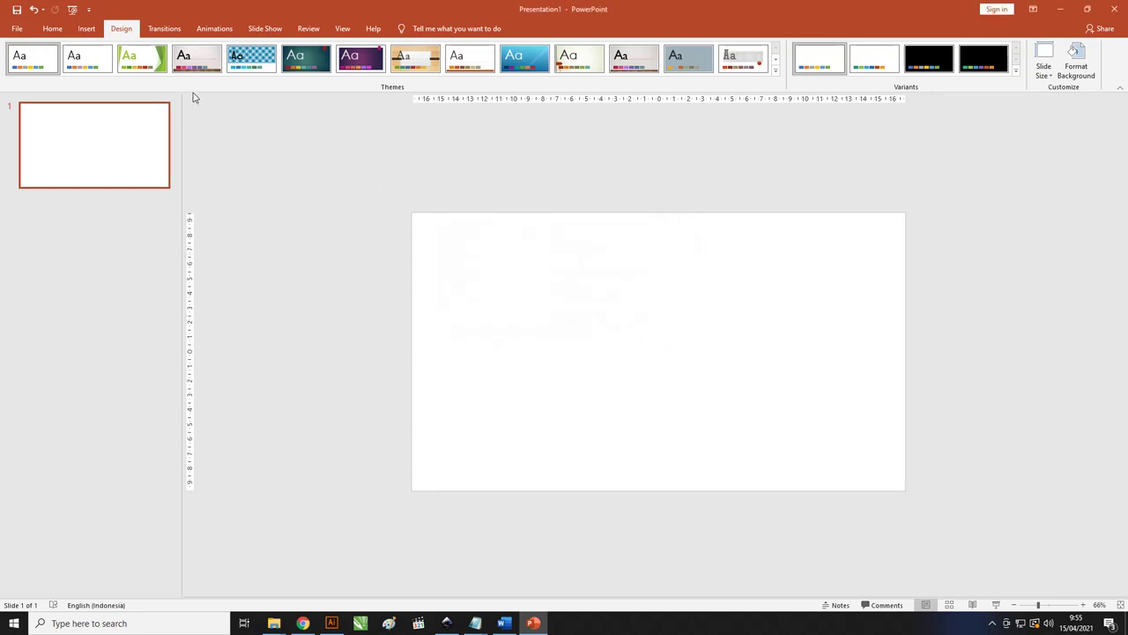
click(88, 29)
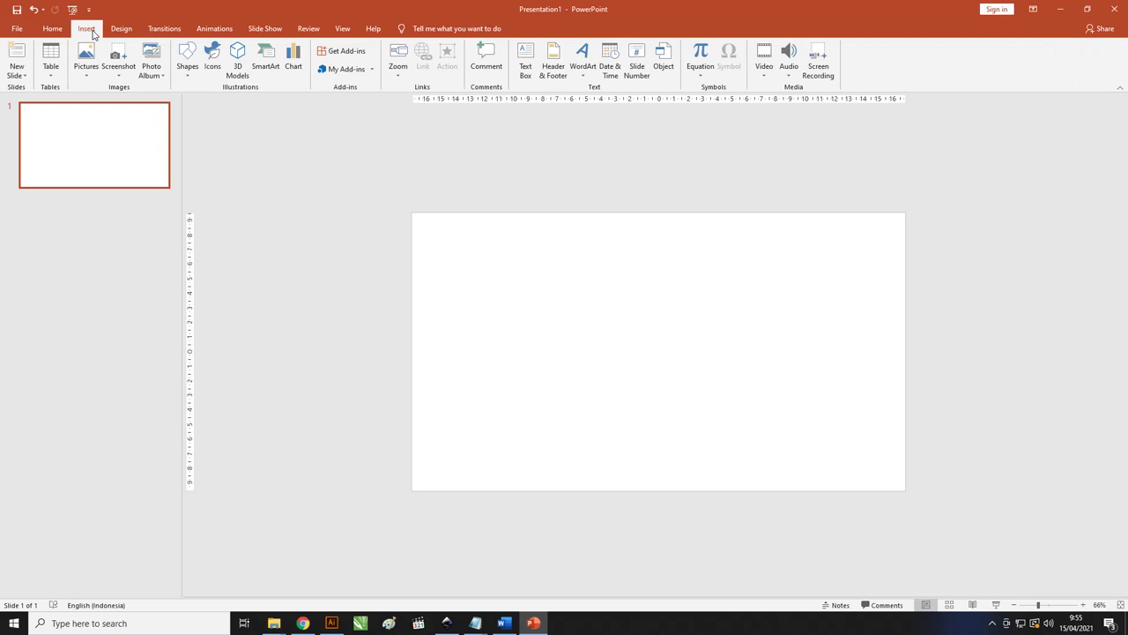
- Draw a rectangle spanning the entire slide, 33,87 × 19,05 cm
click(186, 60)
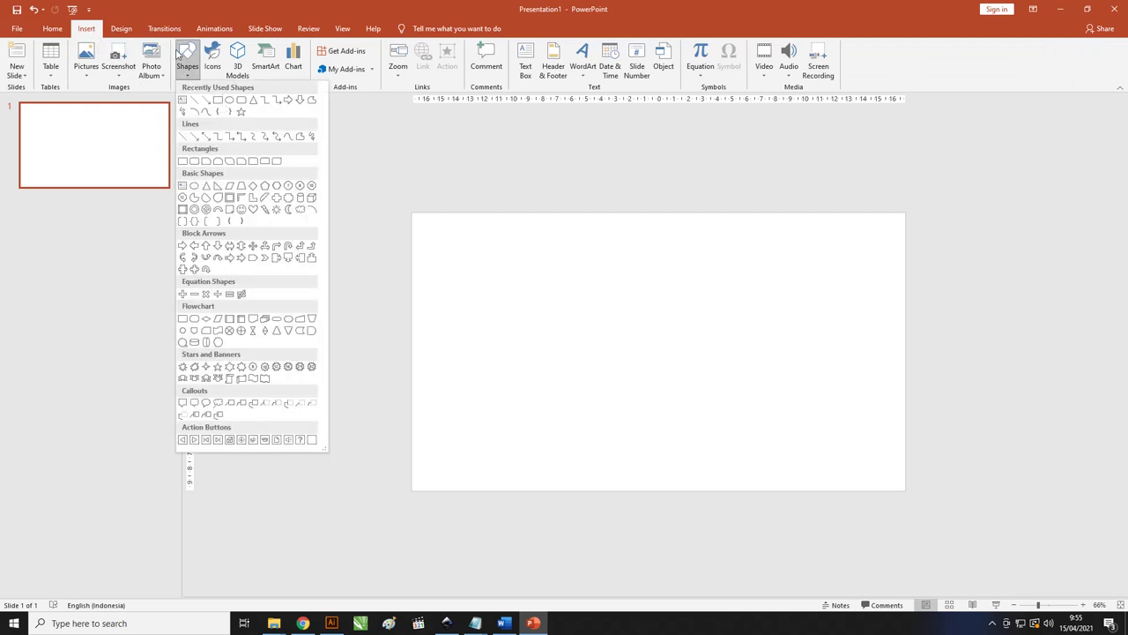
click(217, 100)
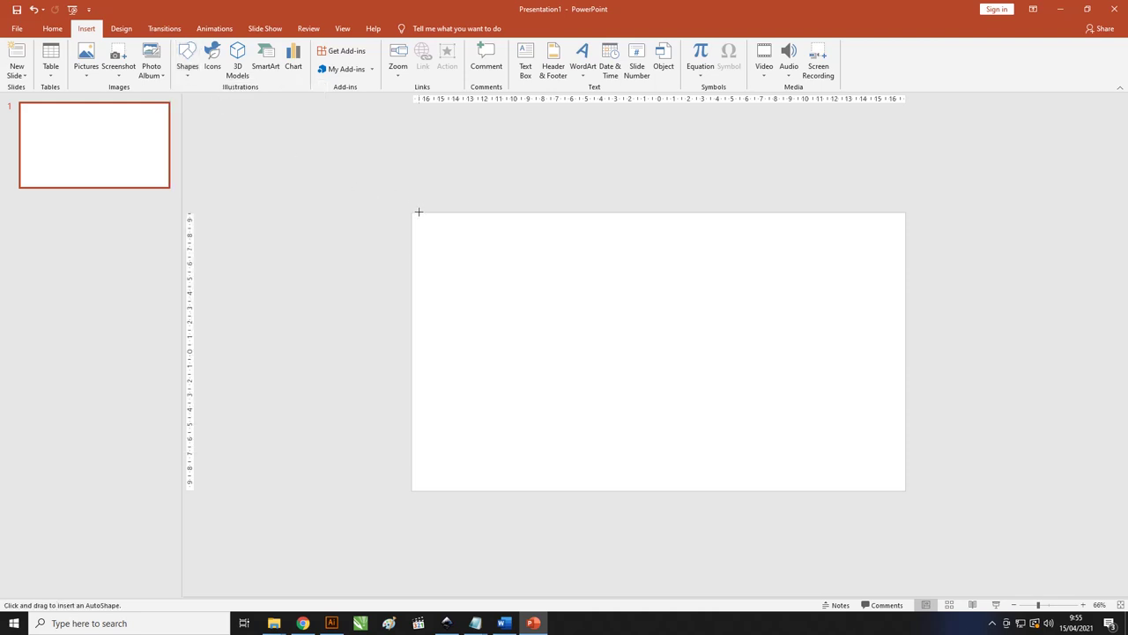
drag(411, 212, 907, 490)
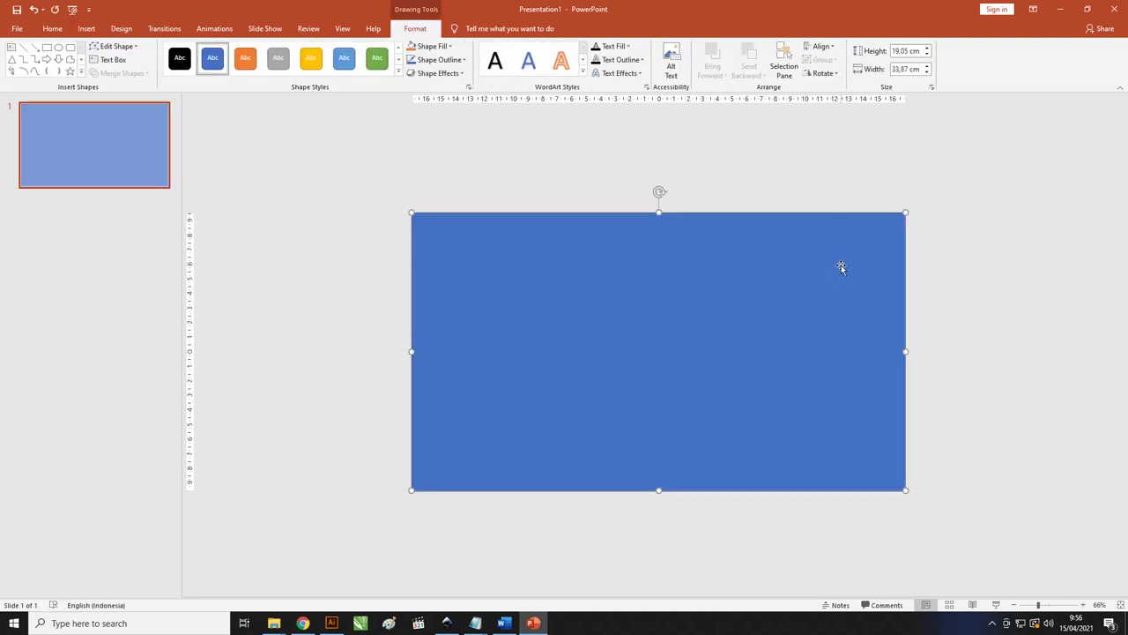
- Remove the full-slide rectangle's outline
click(377, 53)
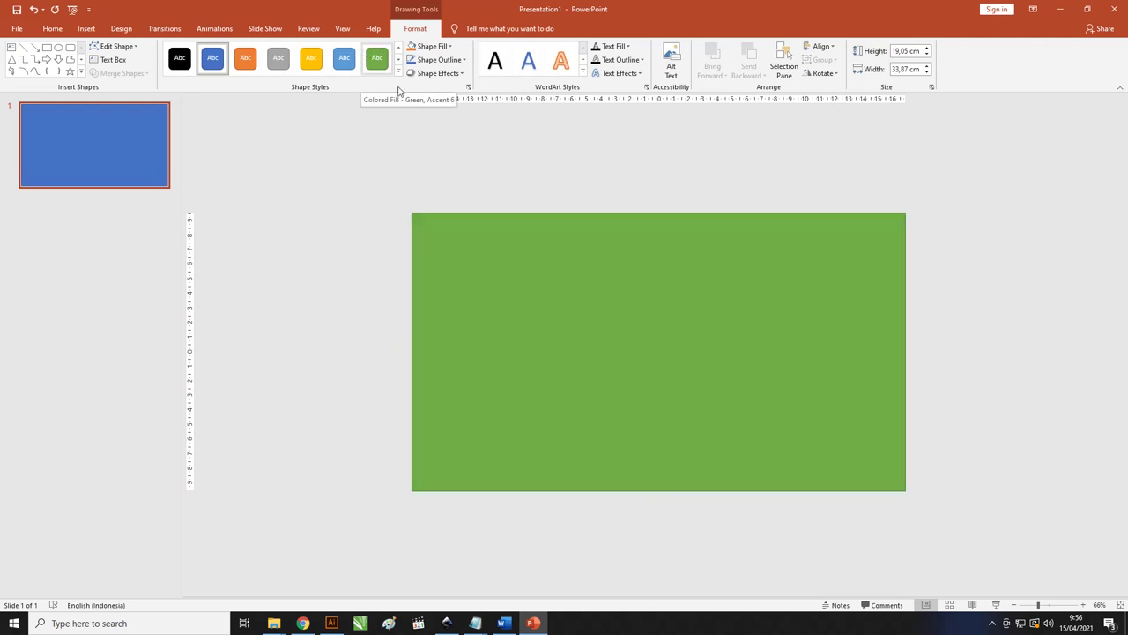
click(454, 60)
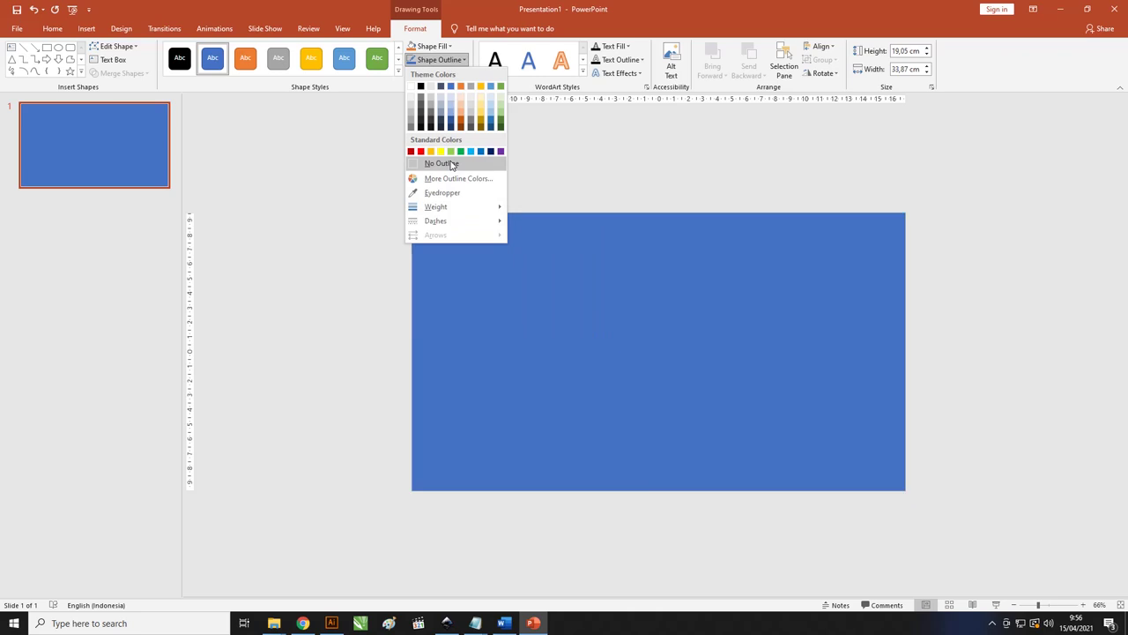
click(441, 163)
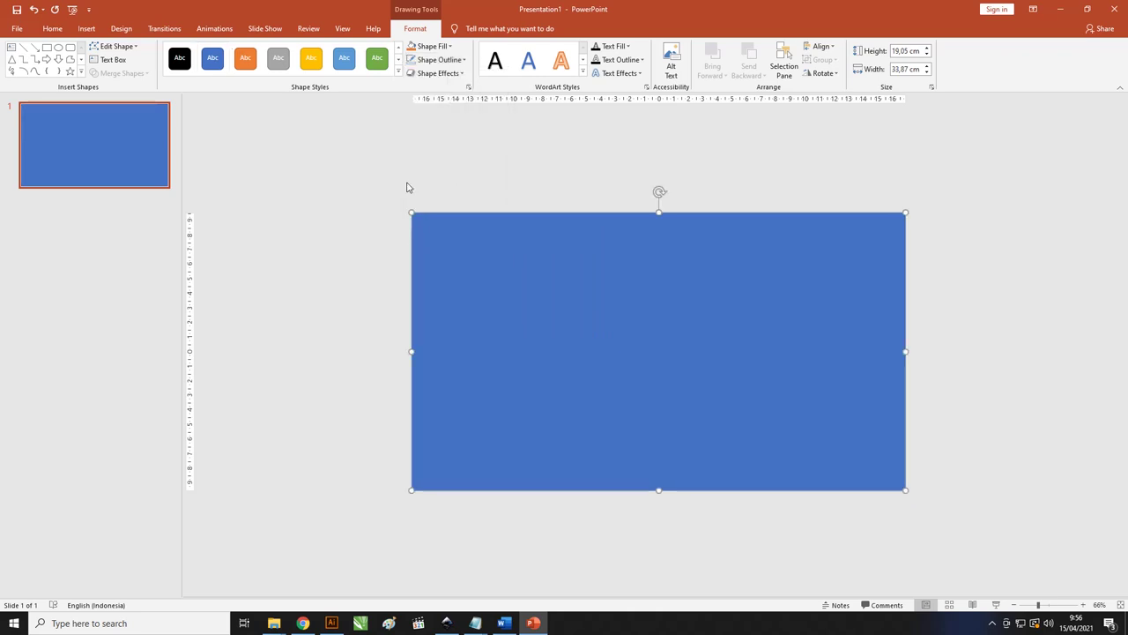
click(433, 47)
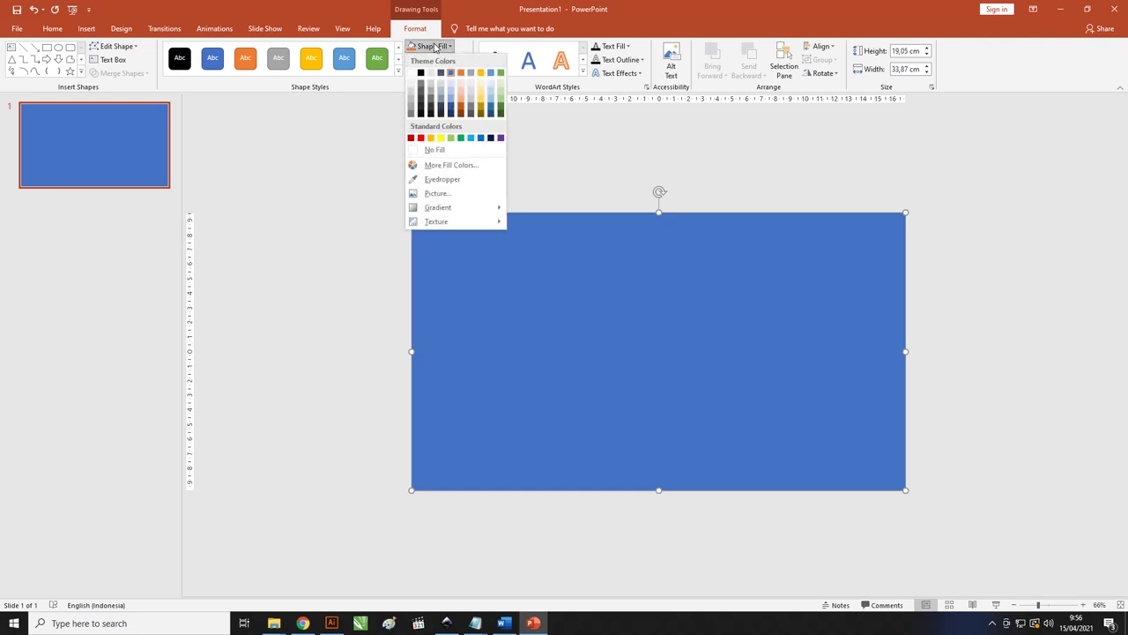
- Fill the rectangle with the custom hex colour #E1F1E6 (RGB 225, 241, 230)
click(466, 166)
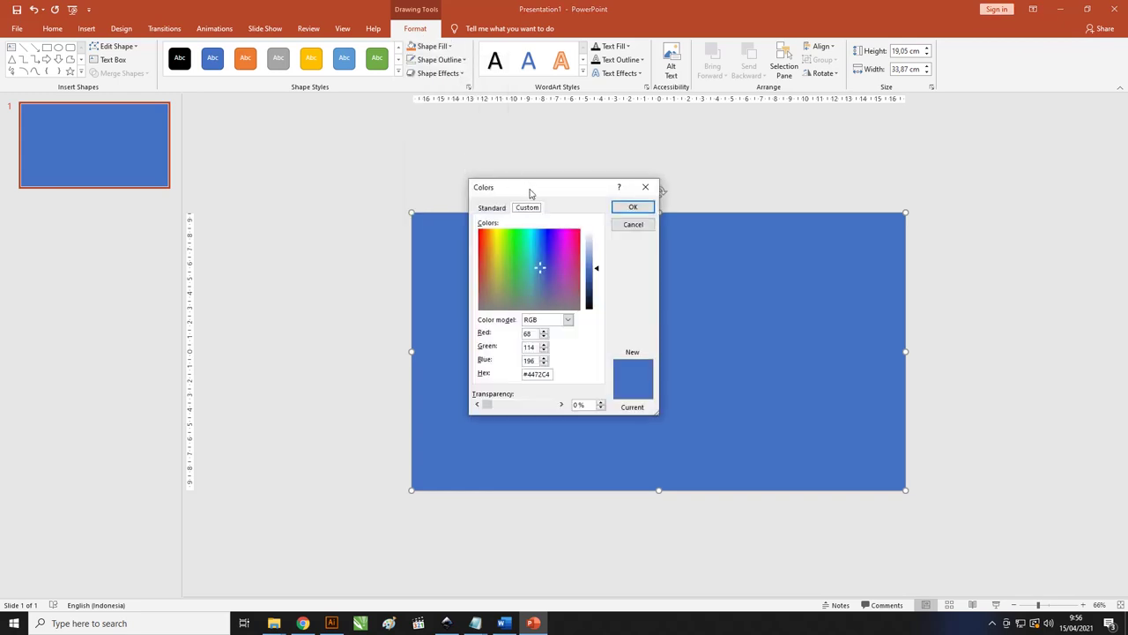
drag(530, 193, 556, 153)
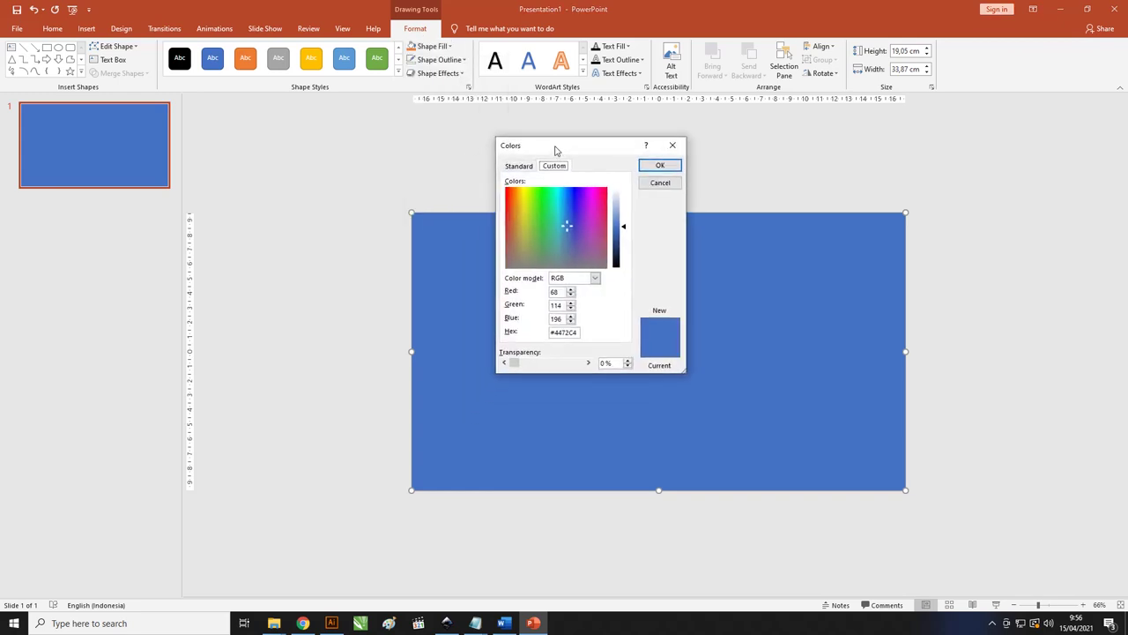
double_click(565, 332)
right_click(565, 331)
click(588, 366)
click(556, 305)
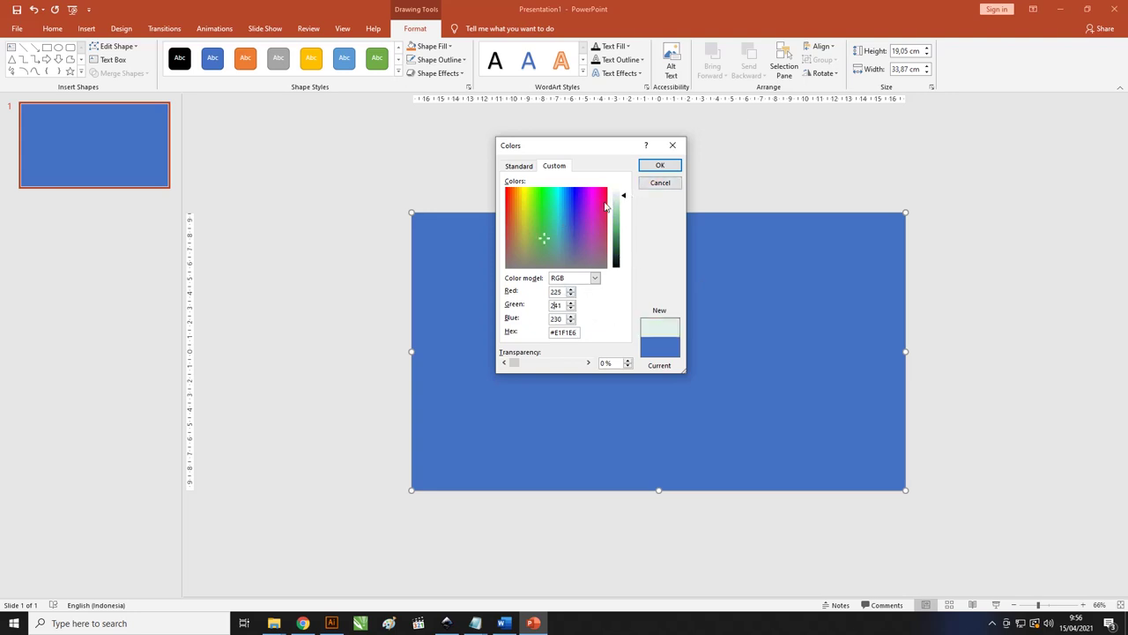
click(660, 168)
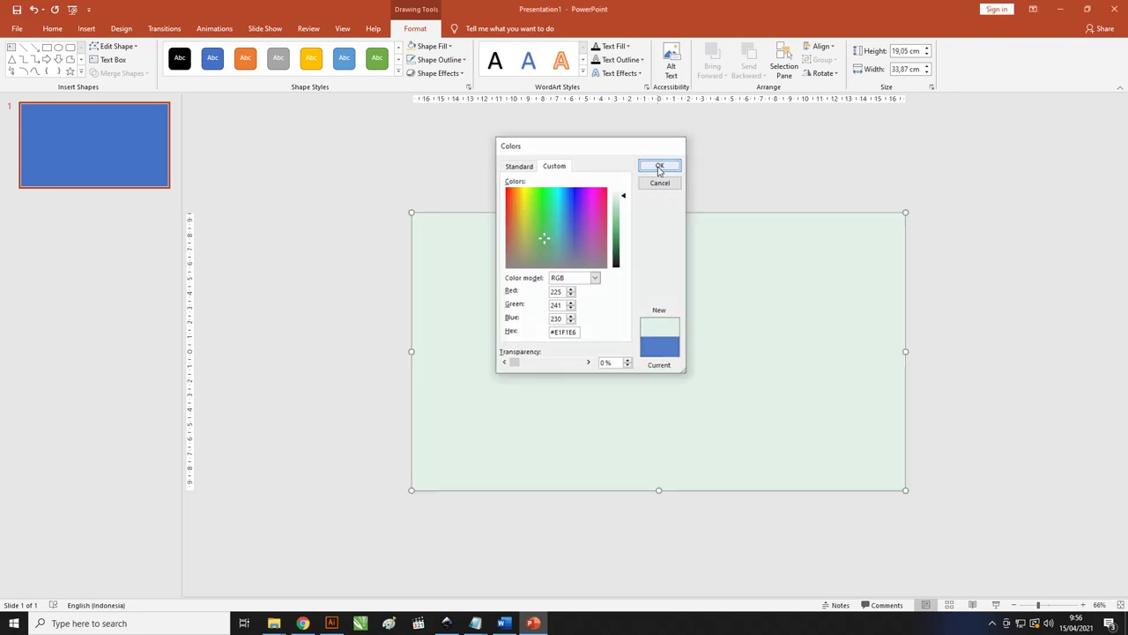
click(445, 132)
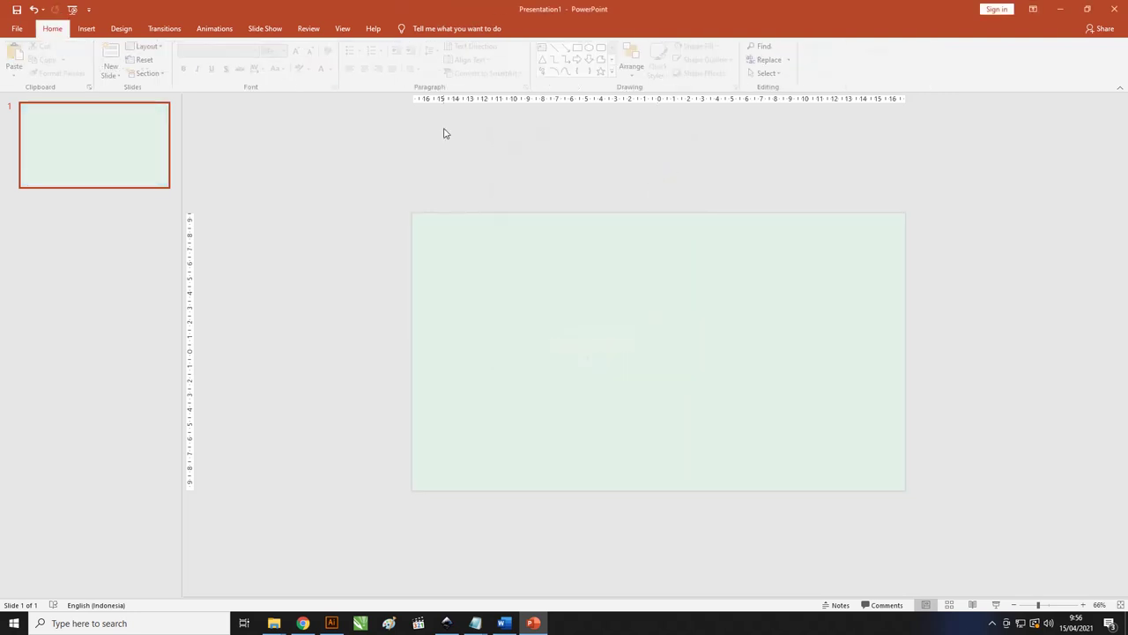
click(425, 229)
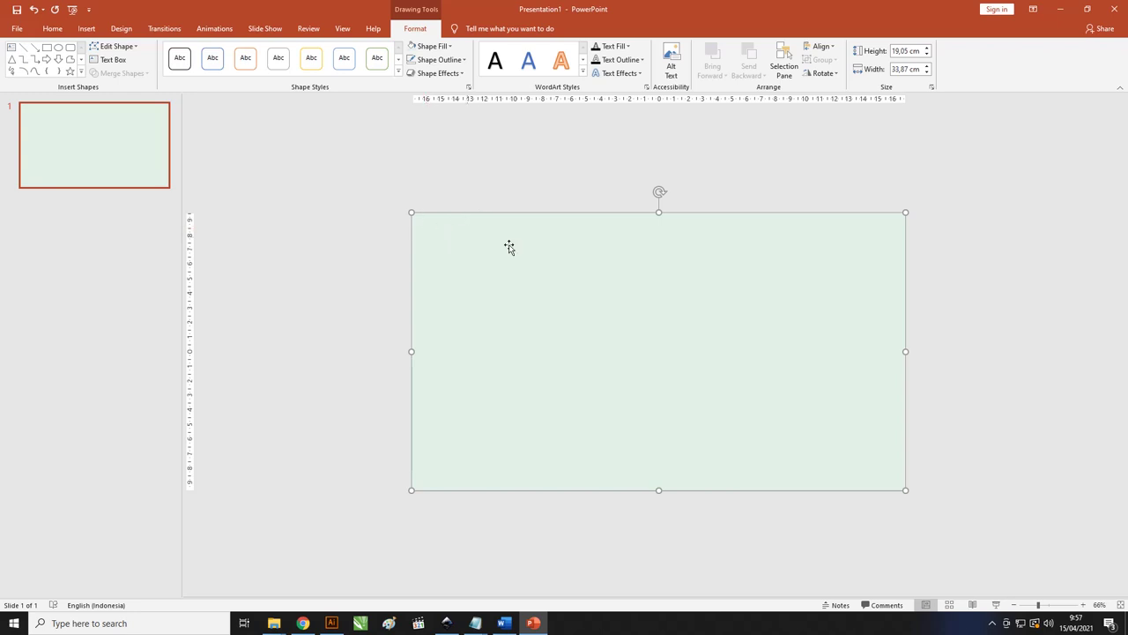
- Apply a Linear Diagonal top-left to bottom-right gradient to the rectangle and open More Gradients
click(443, 51)
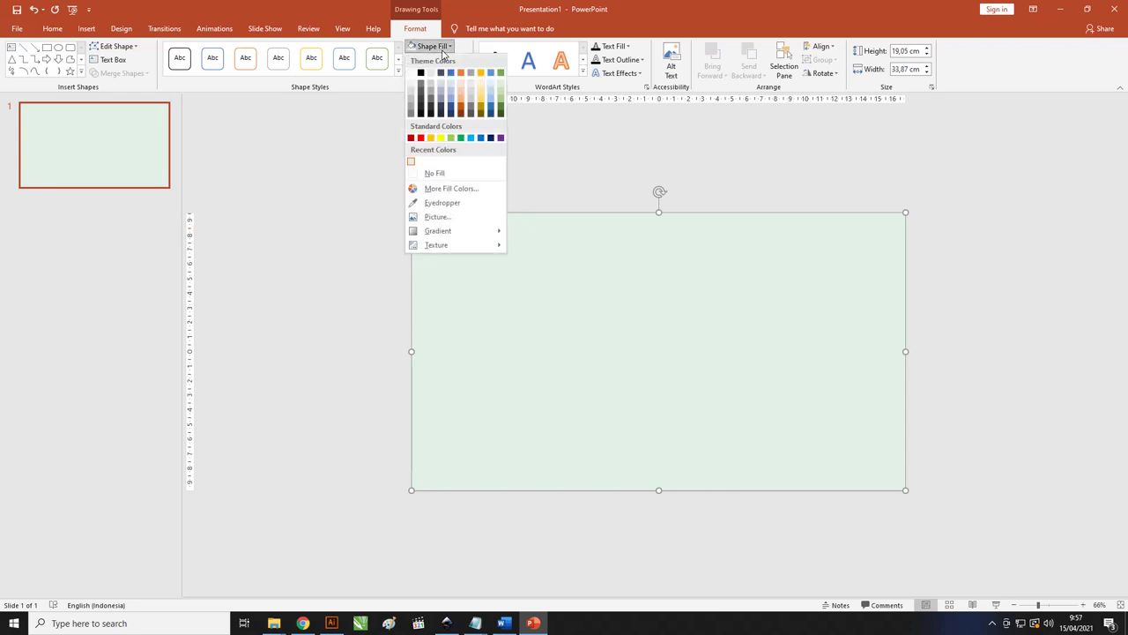
mouse_move(438, 231)
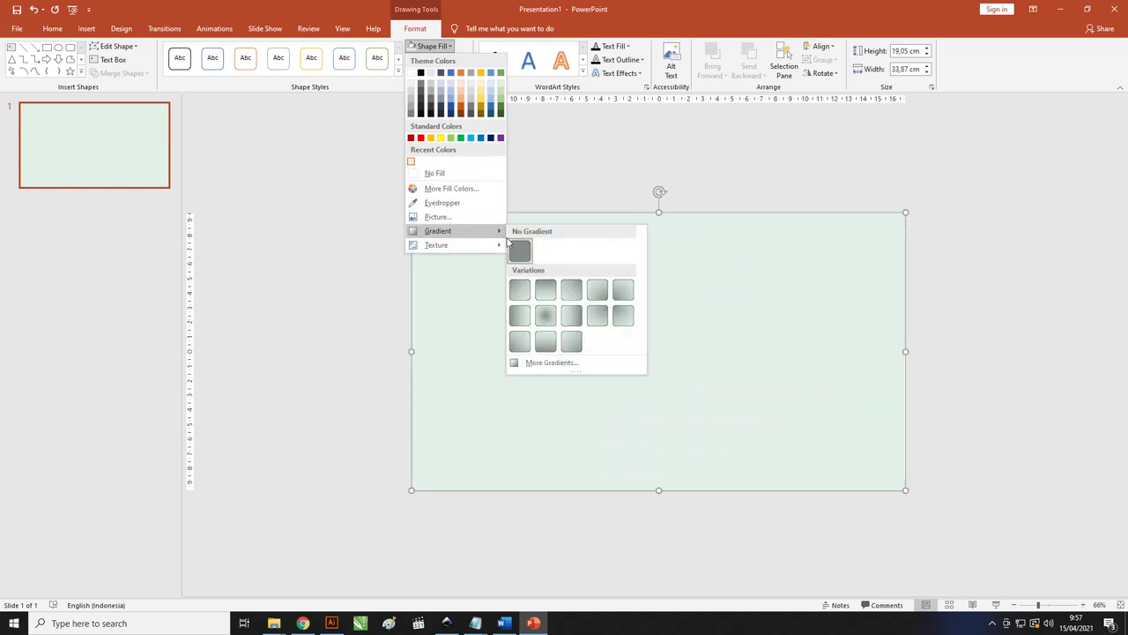
click(526, 289)
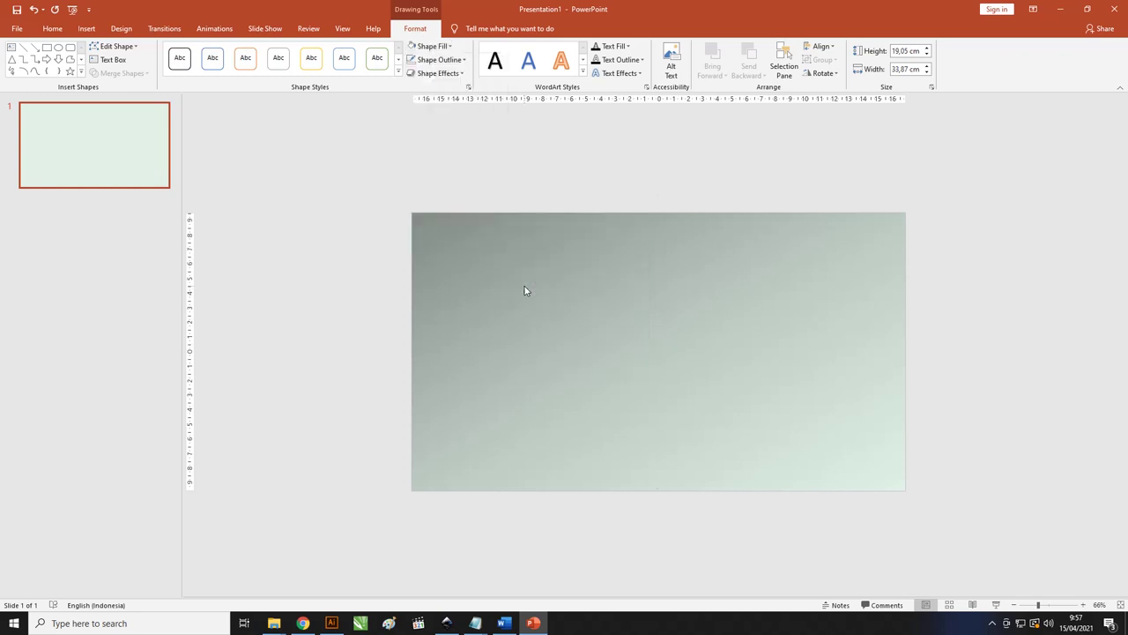
click(432, 46)
mouse_move(438, 231)
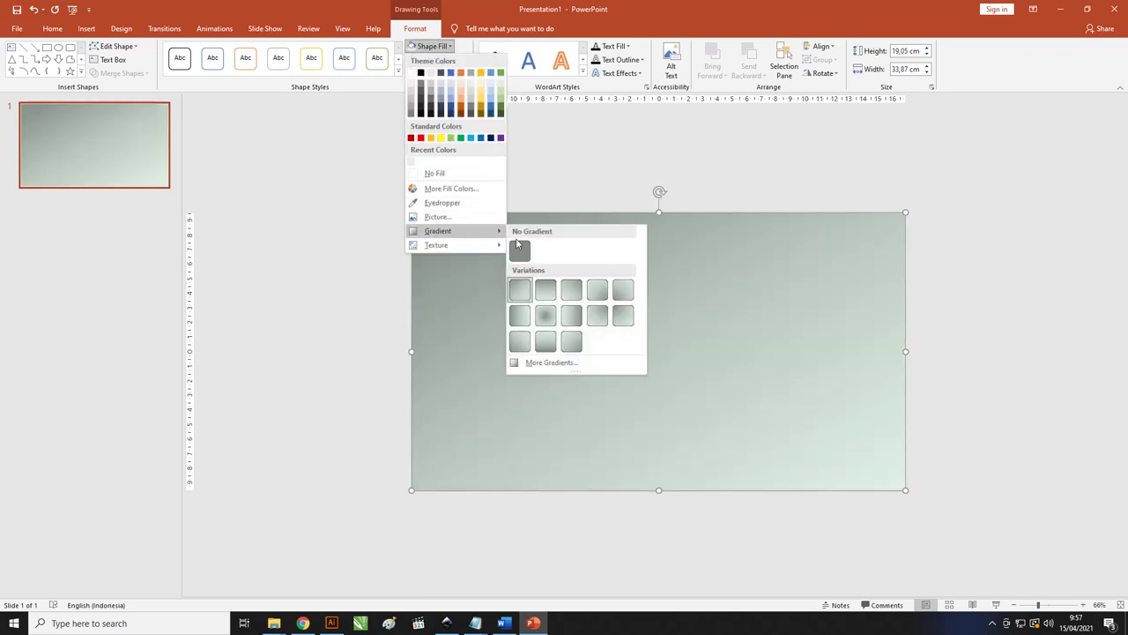
click(549, 362)
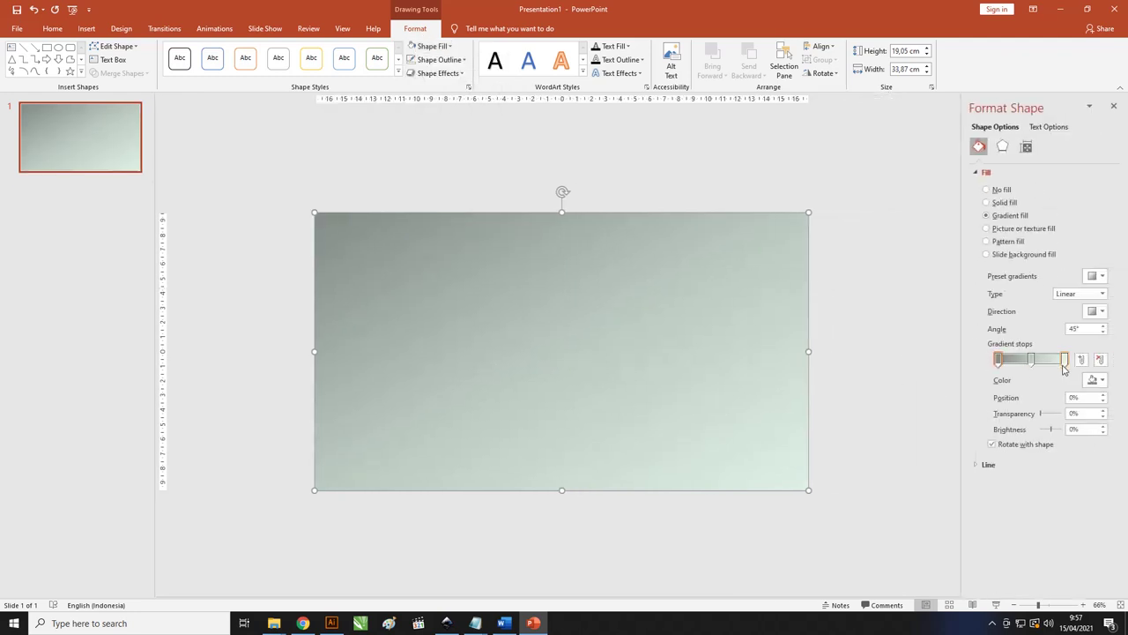
- Delete the middle gradient stop and recolour the 0% stop to hex #E7EB96
click(1032, 360)
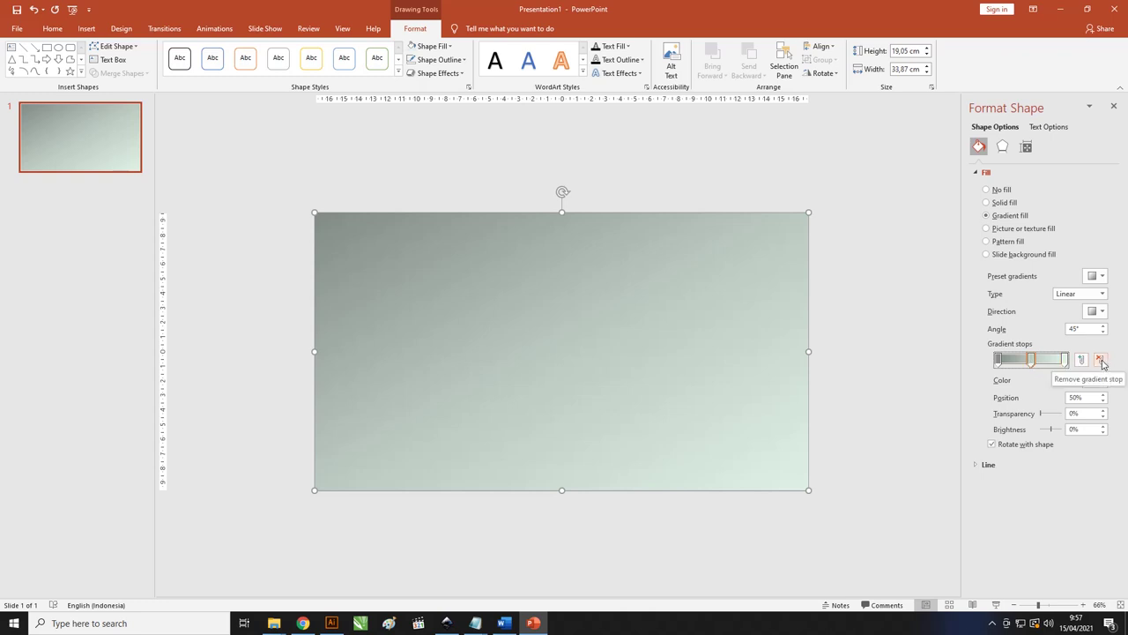
click(1101, 361)
click(999, 360)
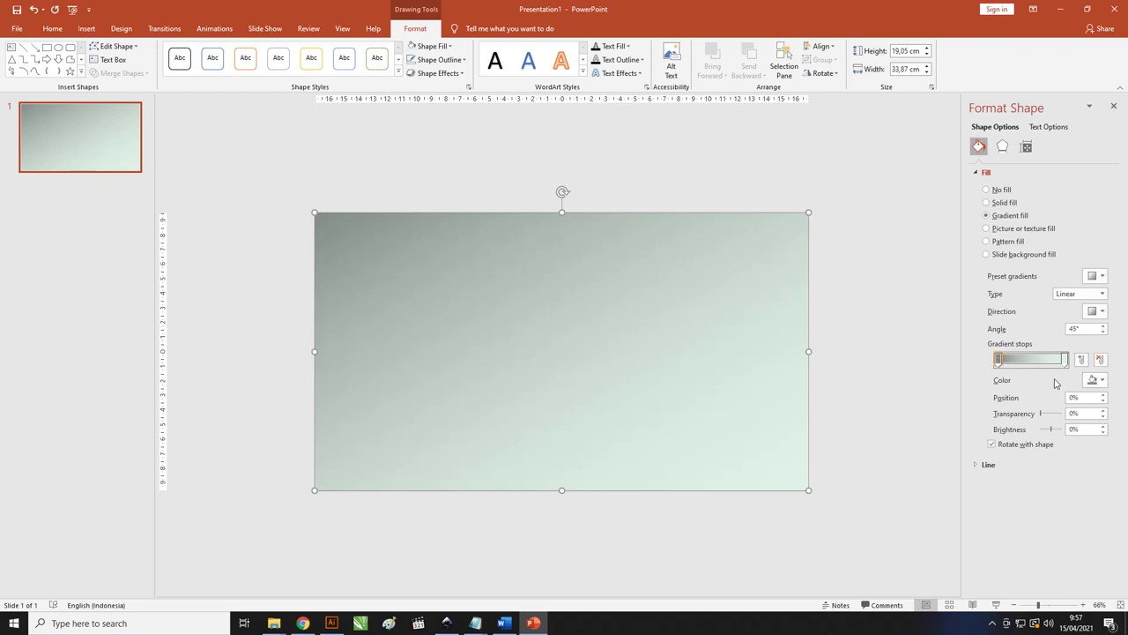
click(1101, 380)
click(1060, 506)
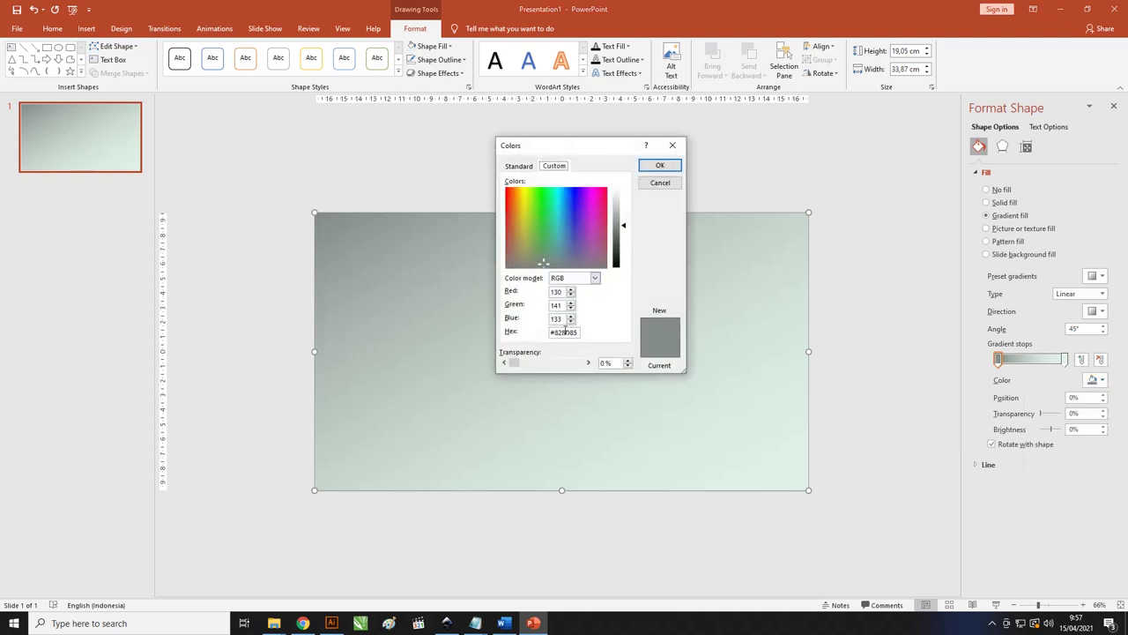
double_click(565, 331)
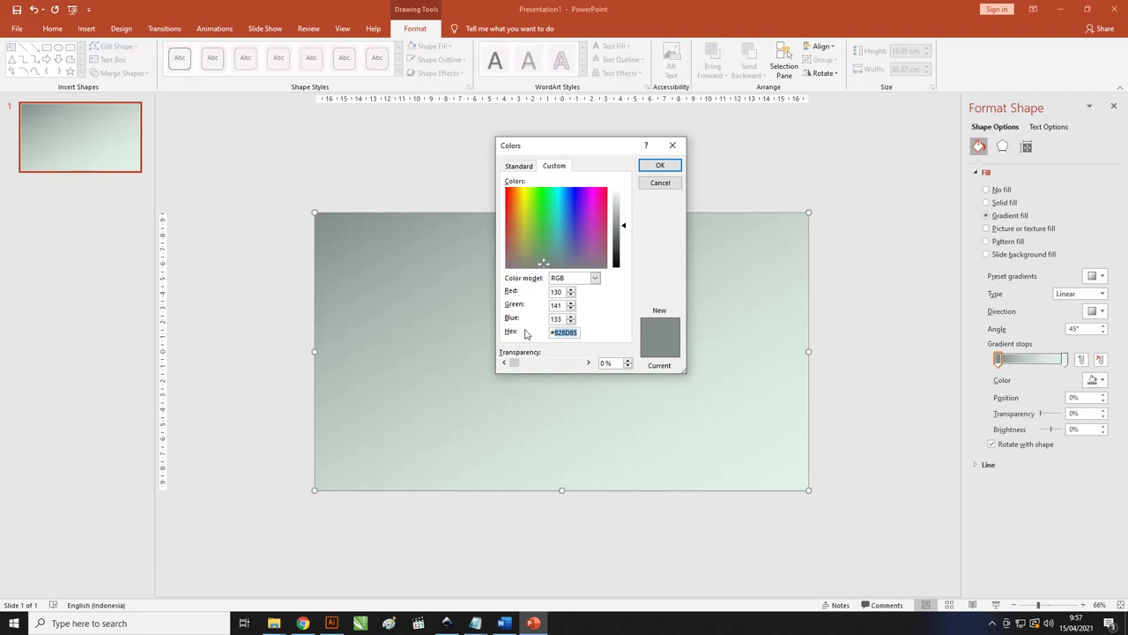
text(#E7EB96)
click(556, 318)
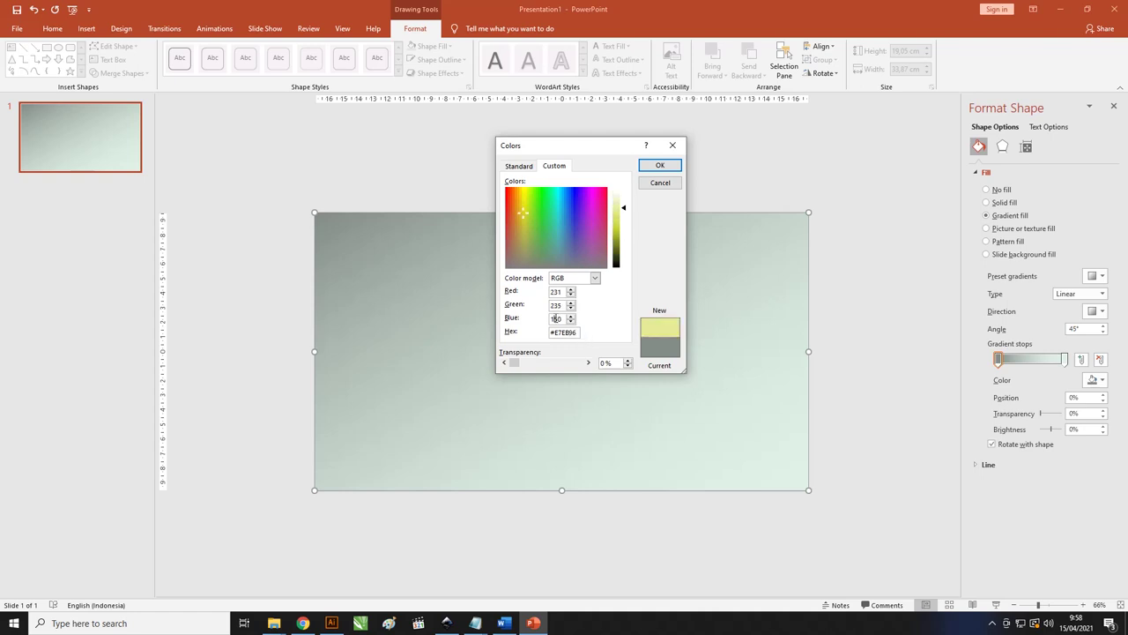
click(661, 167)
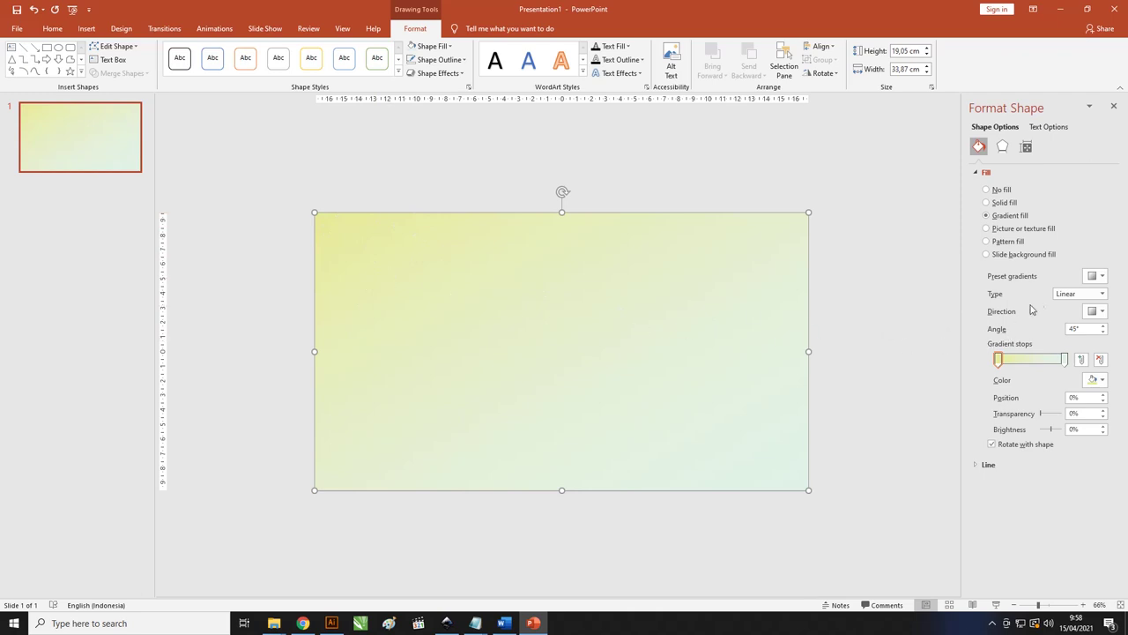
- Set the gradient type to Radial and rearrange the stops so yellow spreads from the top-left
click(1080, 295)
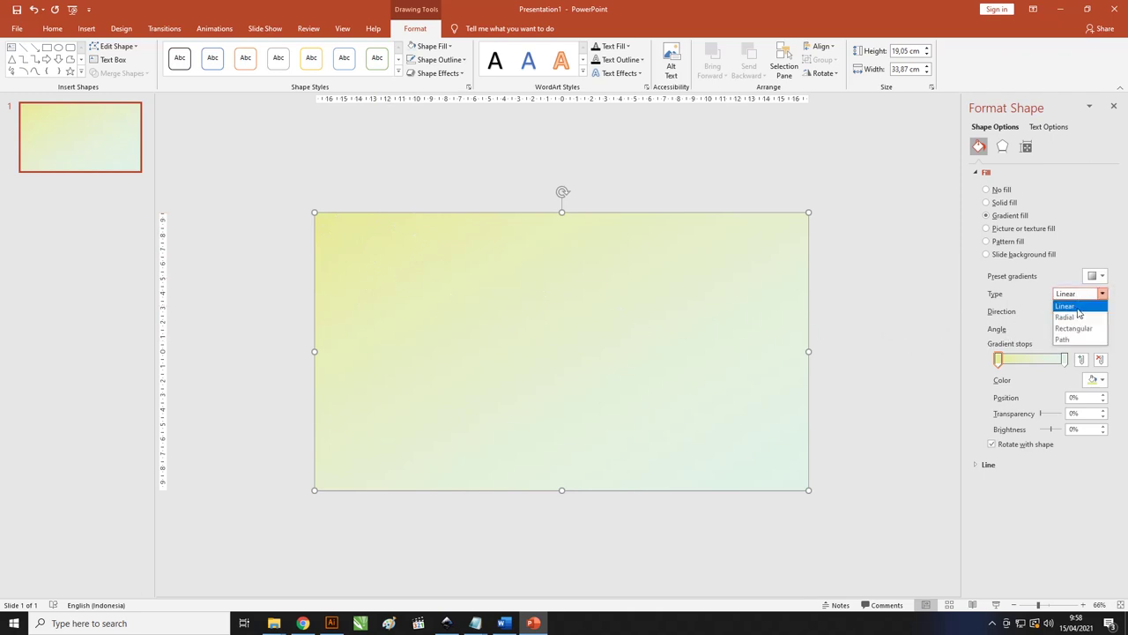
click(1074, 317)
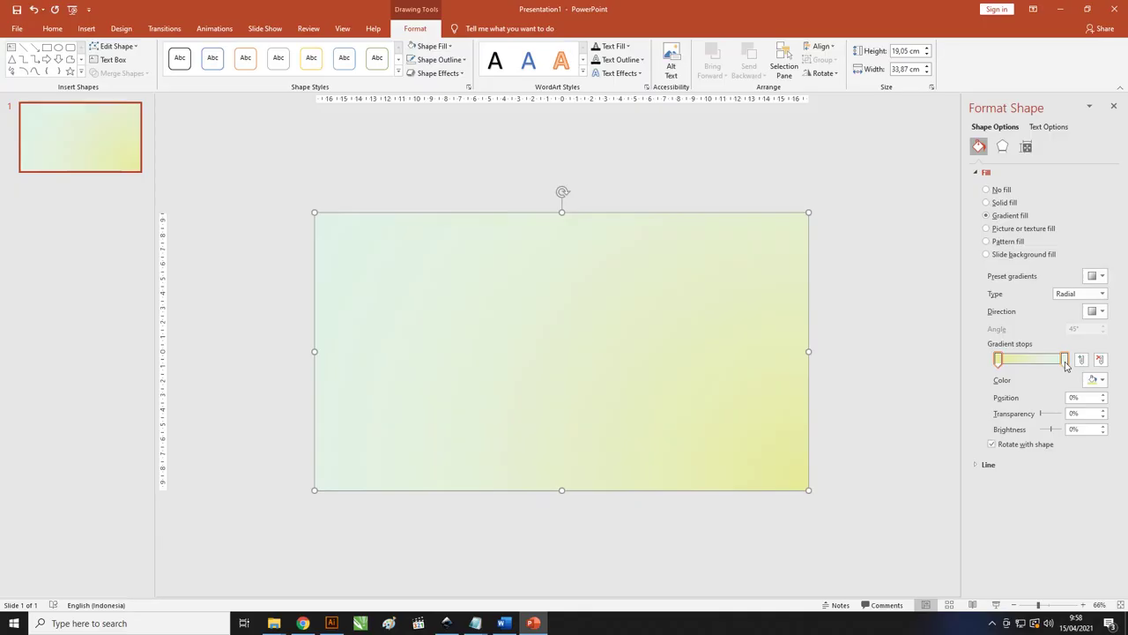
drag(1046, 360, 840, 365)
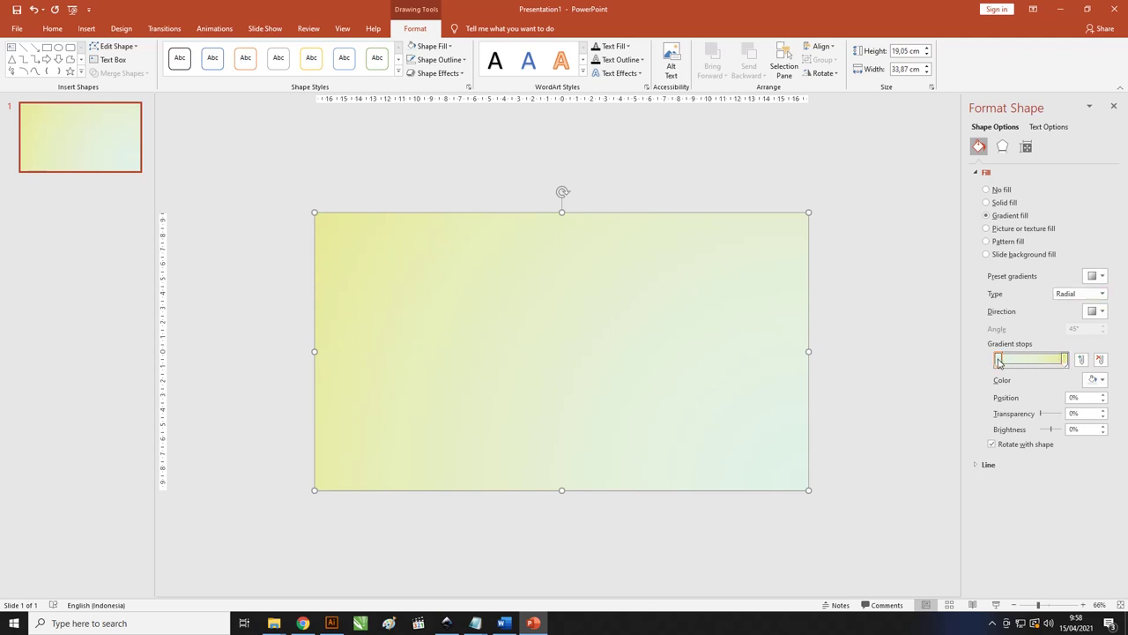
mouse_move(999, 362)
mouse_down()
mouse_move(1042, 362)
mouse_move(998, 361)
mouse_up()
key(Delete)
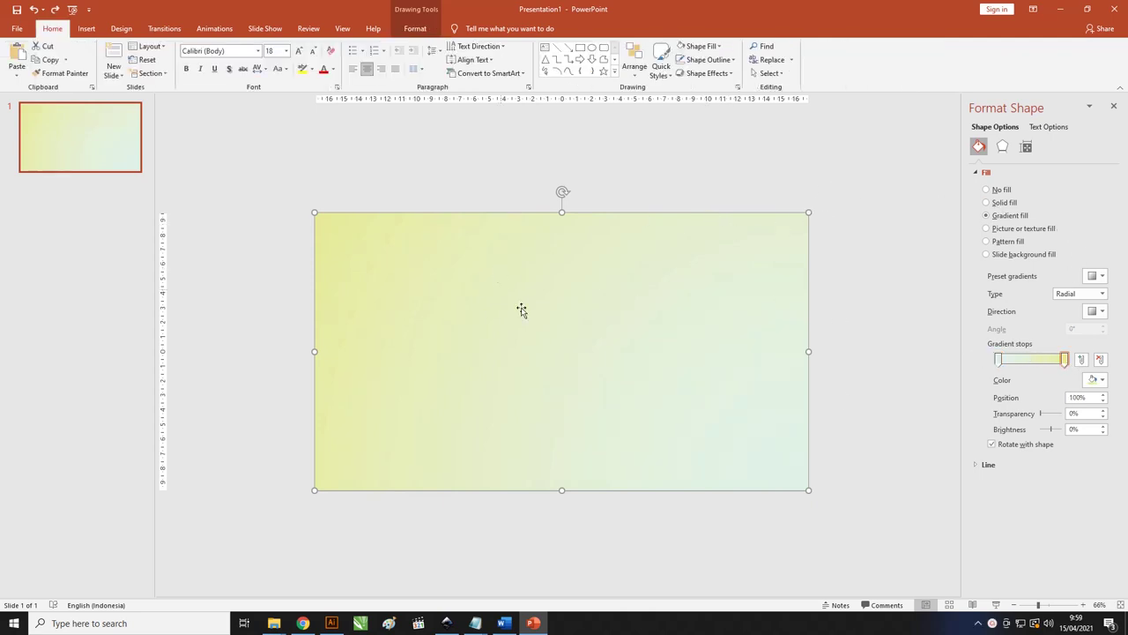
drag(1064, 364, 920, 362)
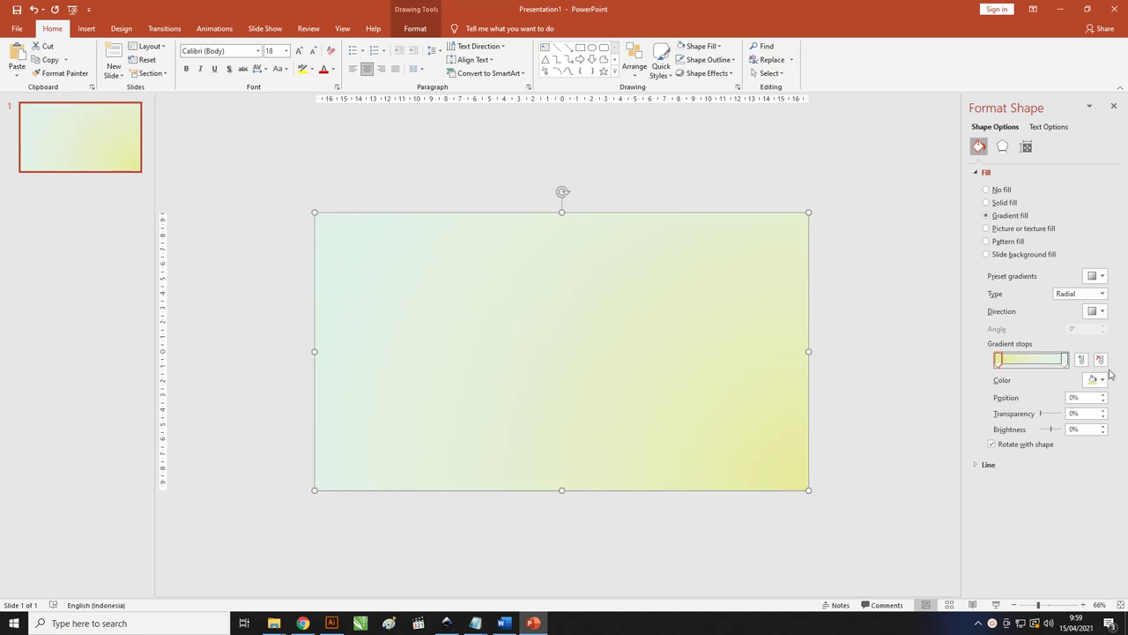
- Set the radial direction to the top-left corner and move the mint stop to about 30%
click(1093, 311)
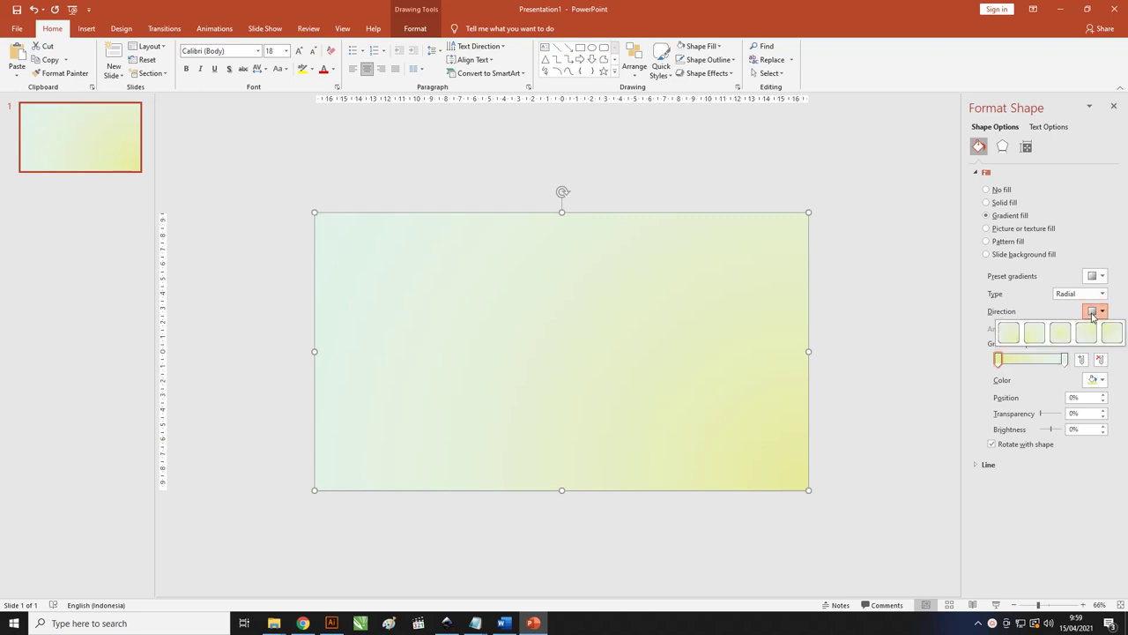
click(1114, 335)
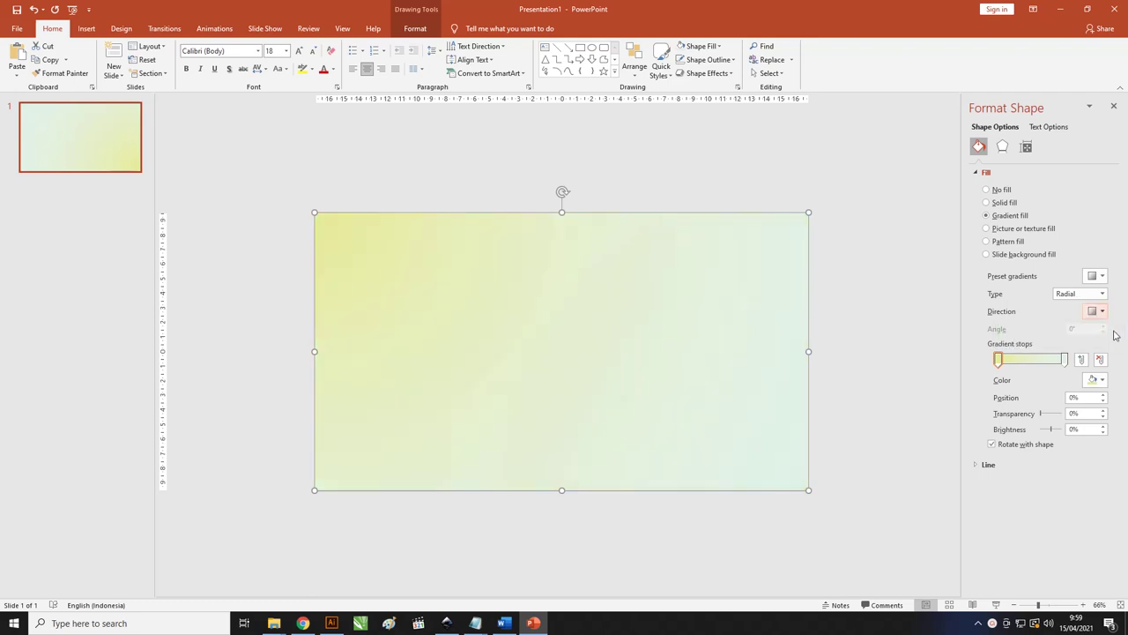
click(1065, 362)
drag(1052, 364, 1019, 365)
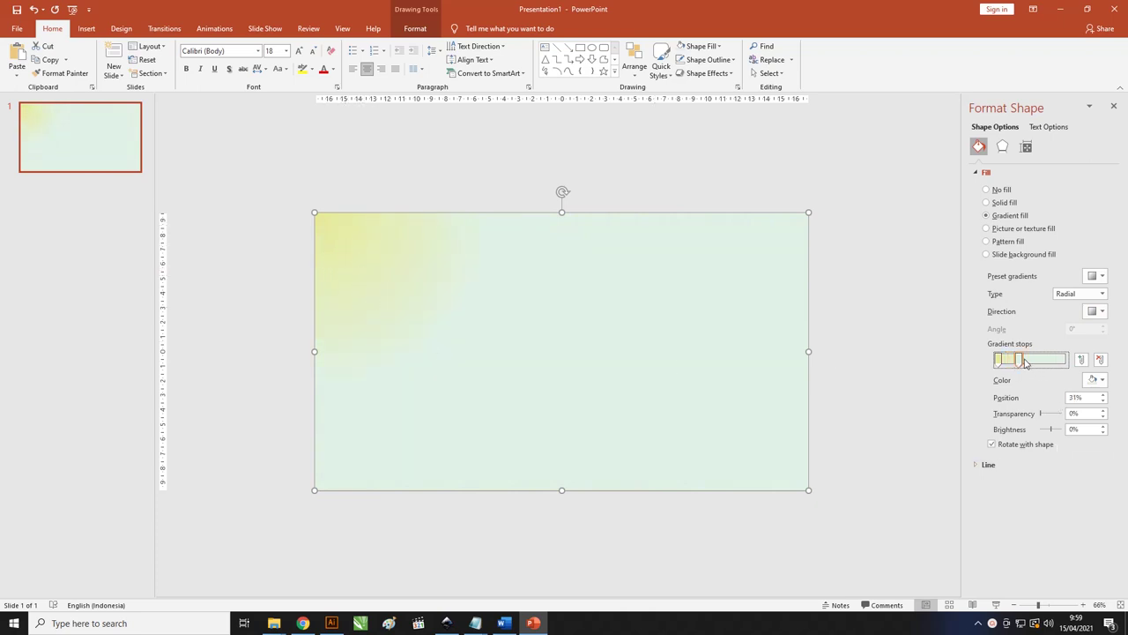
drag(1020, 362, 1019, 362)
- Duplicate the gradient rectangle over the original and shrink the copy into a bottom strip
click(900, 330)
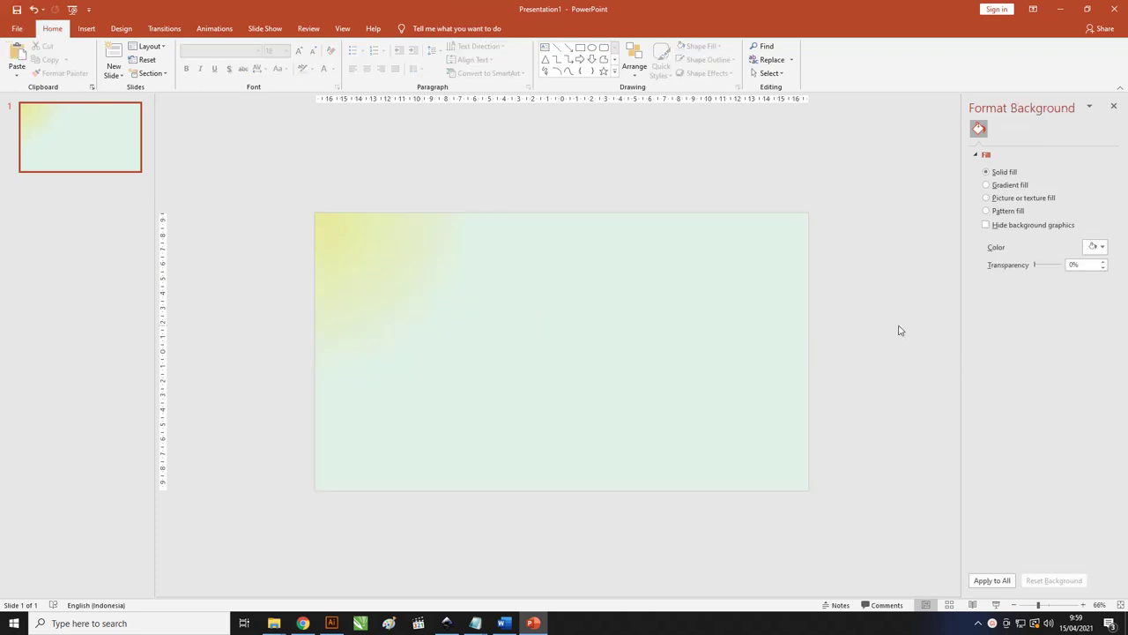
click(543, 280)
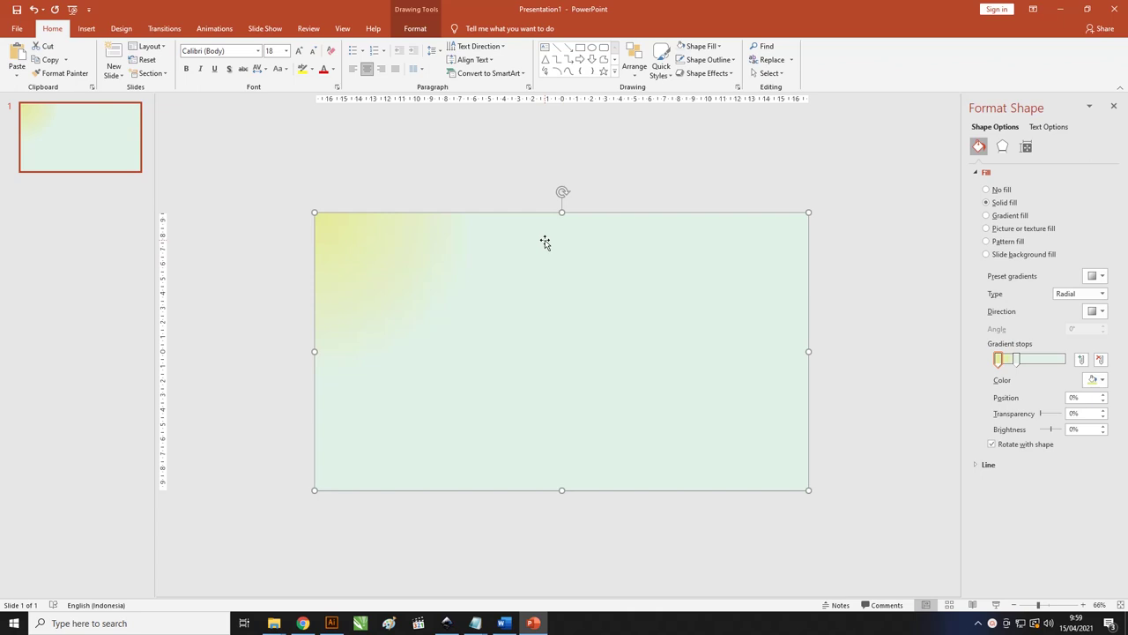
key(ctrl+v)
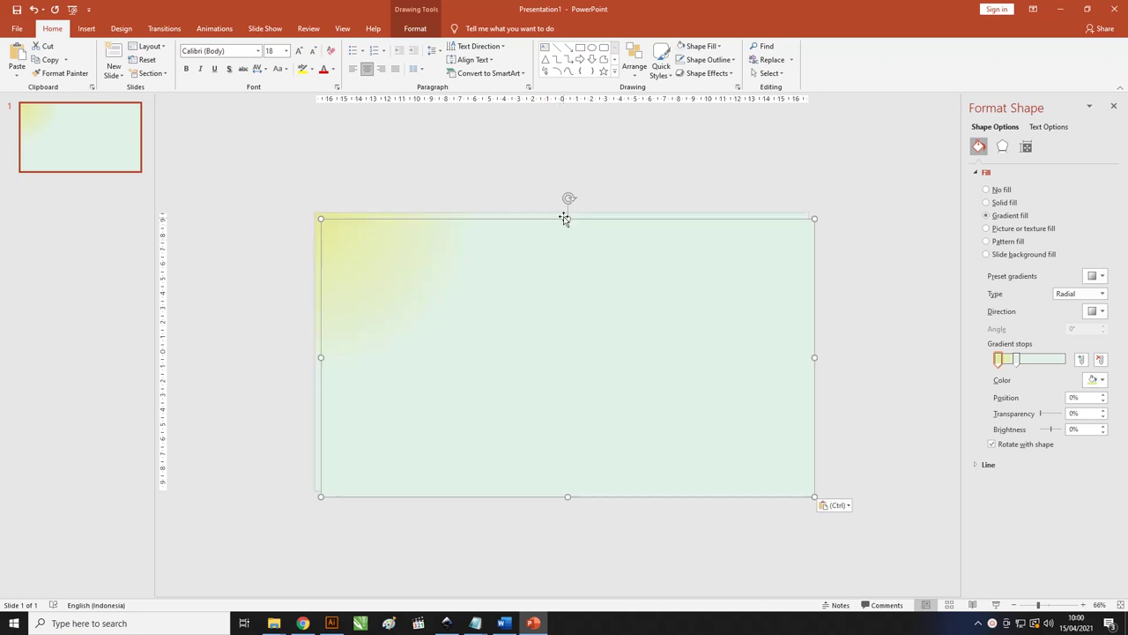
drag(582, 238, 569, 222)
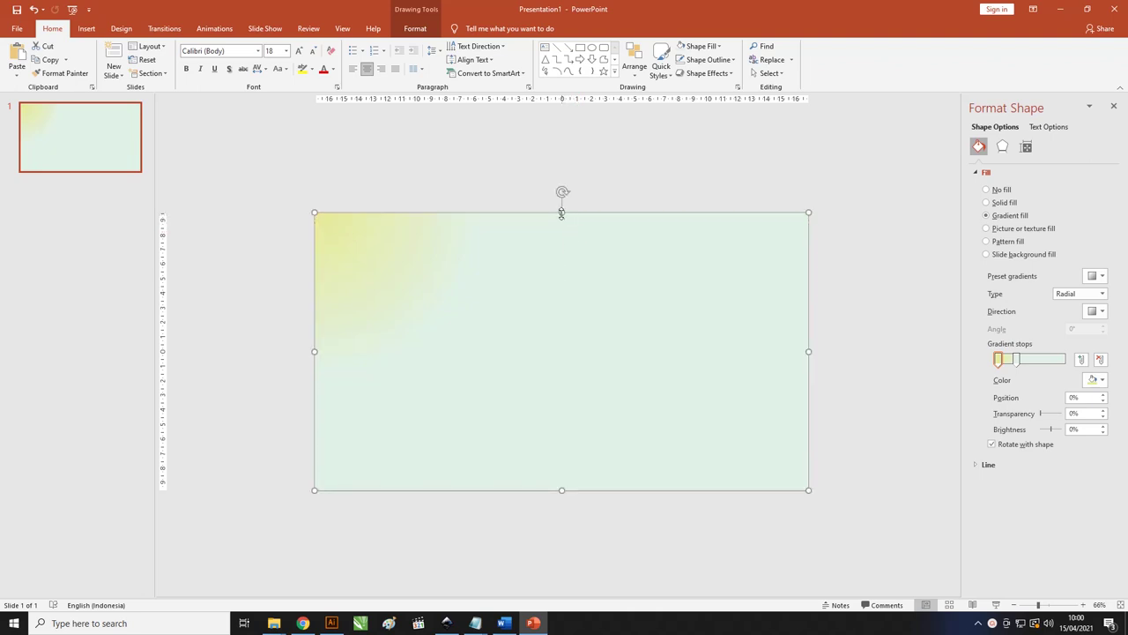
key(Escape)
click(548, 410)
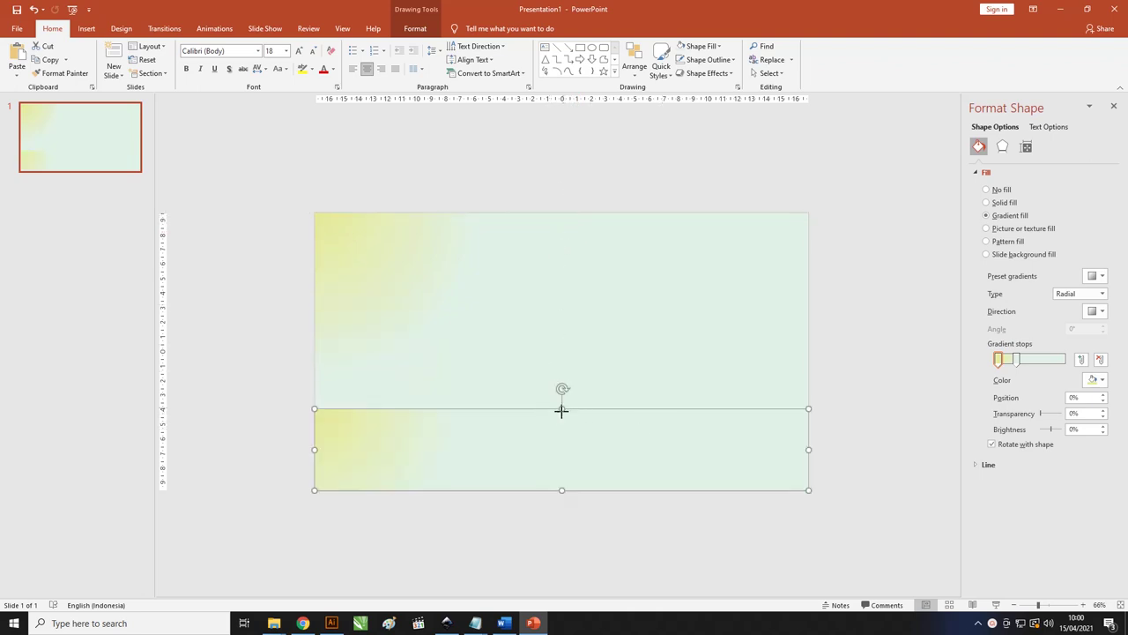
drag(562, 409, 562, 420)
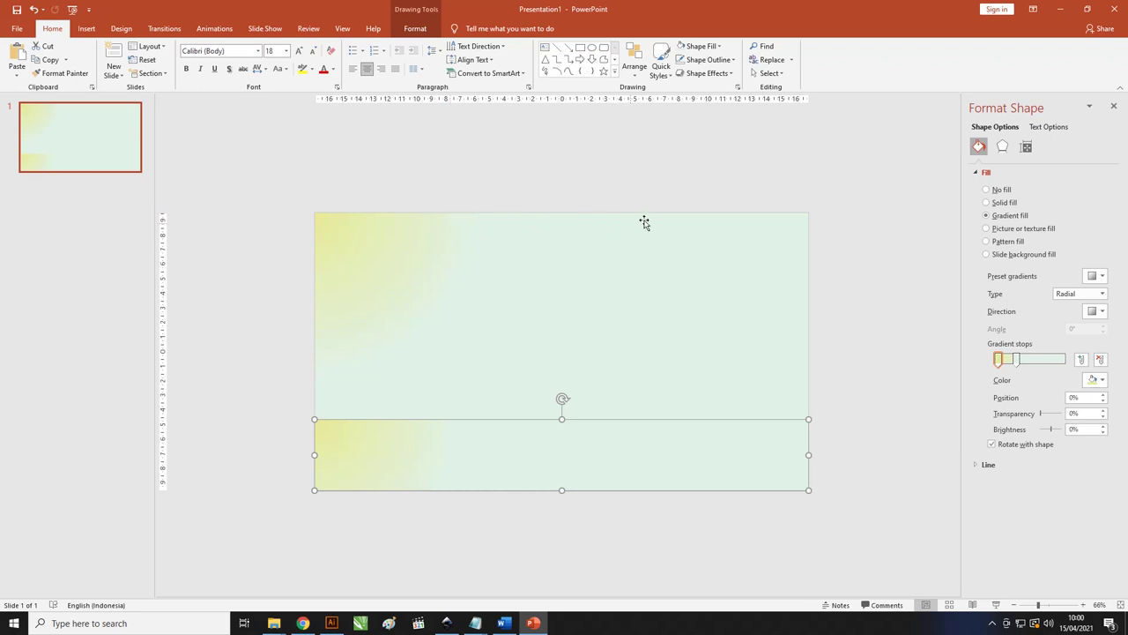
- Give the bottom strip a solid fill of hex #9CD5C8 (RGB 156, 213, 200)
click(420, 30)
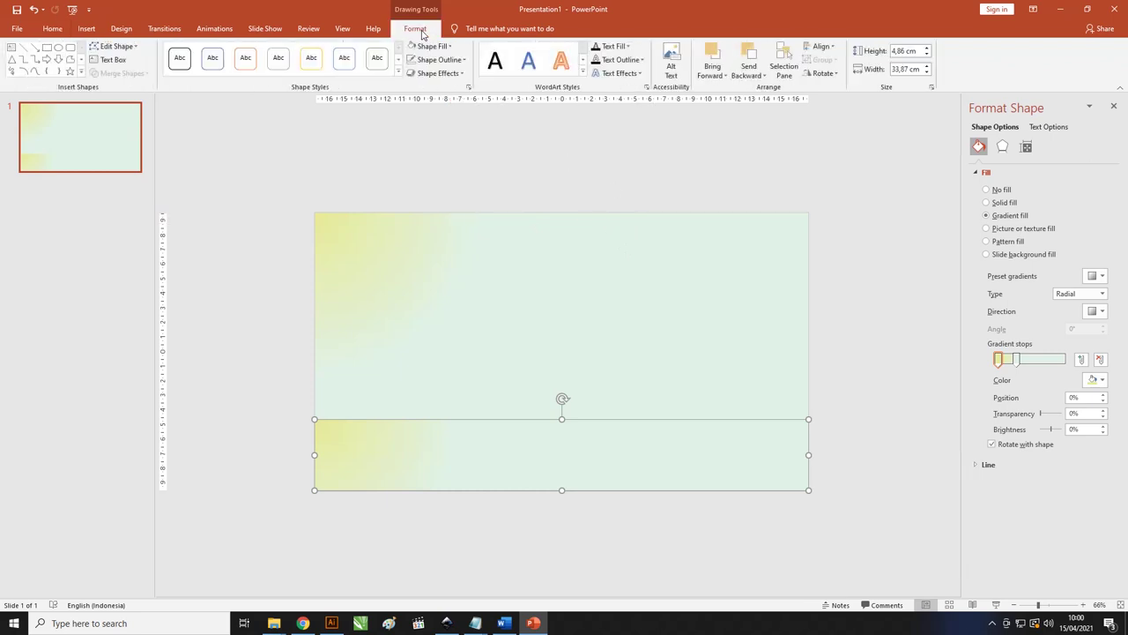
click(429, 46)
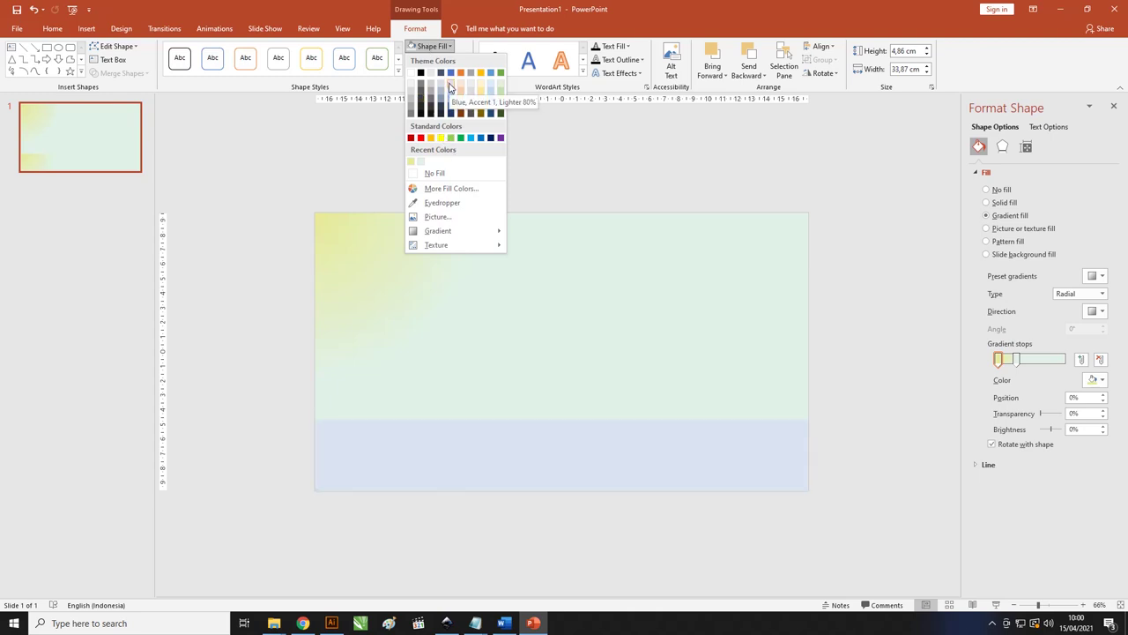
click(456, 190)
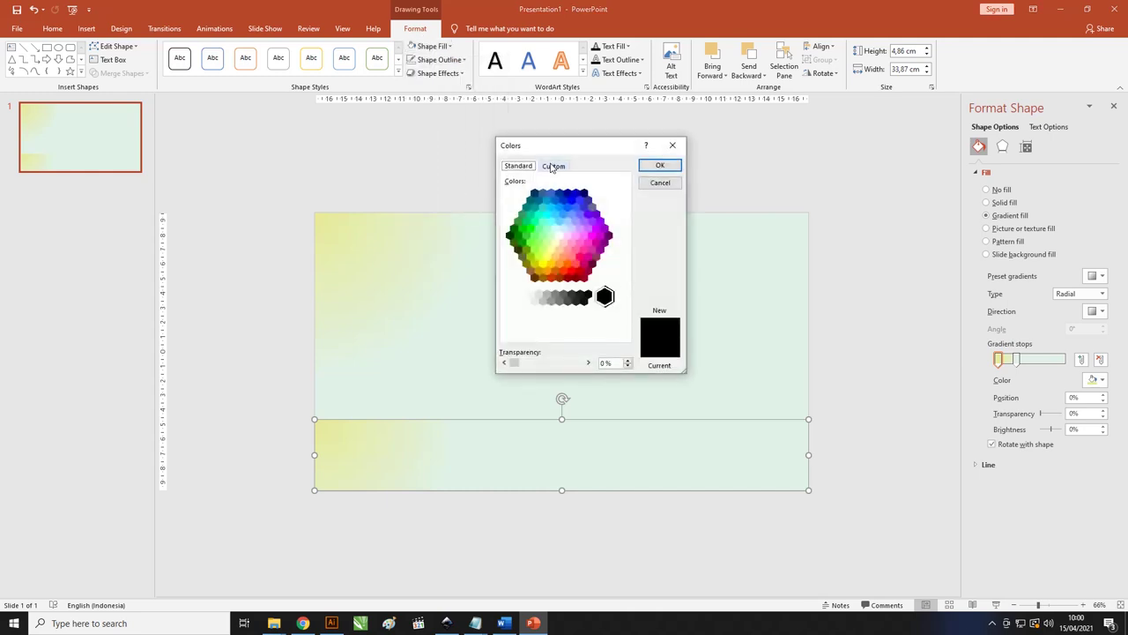
click(554, 166)
double_click(566, 332)
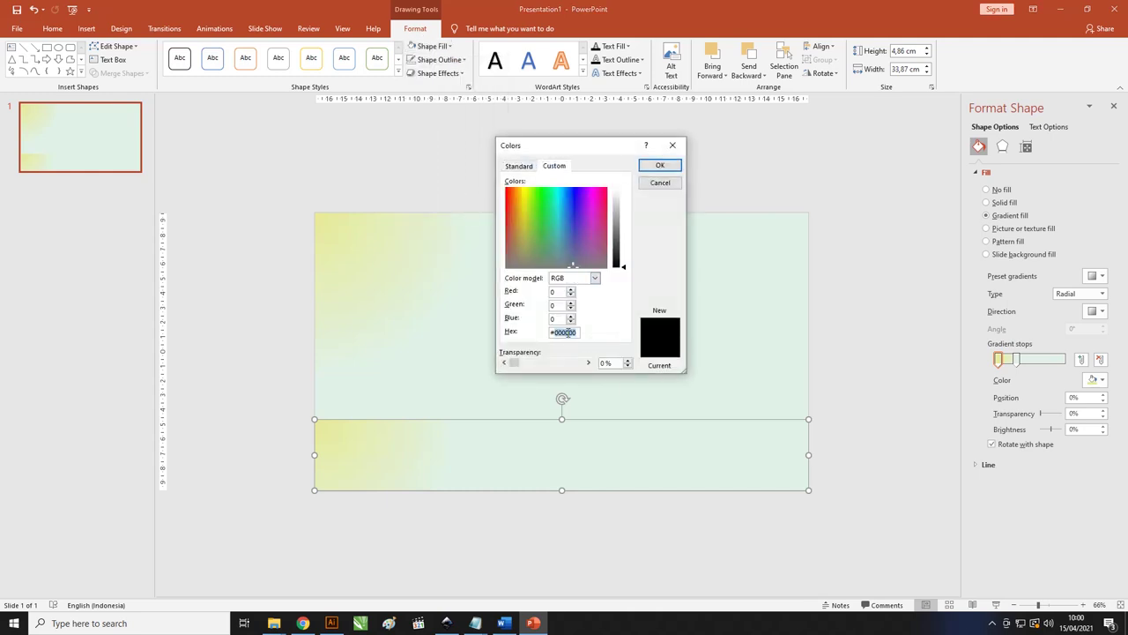
right_click(568, 334)
click(596, 371)
click(561, 317)
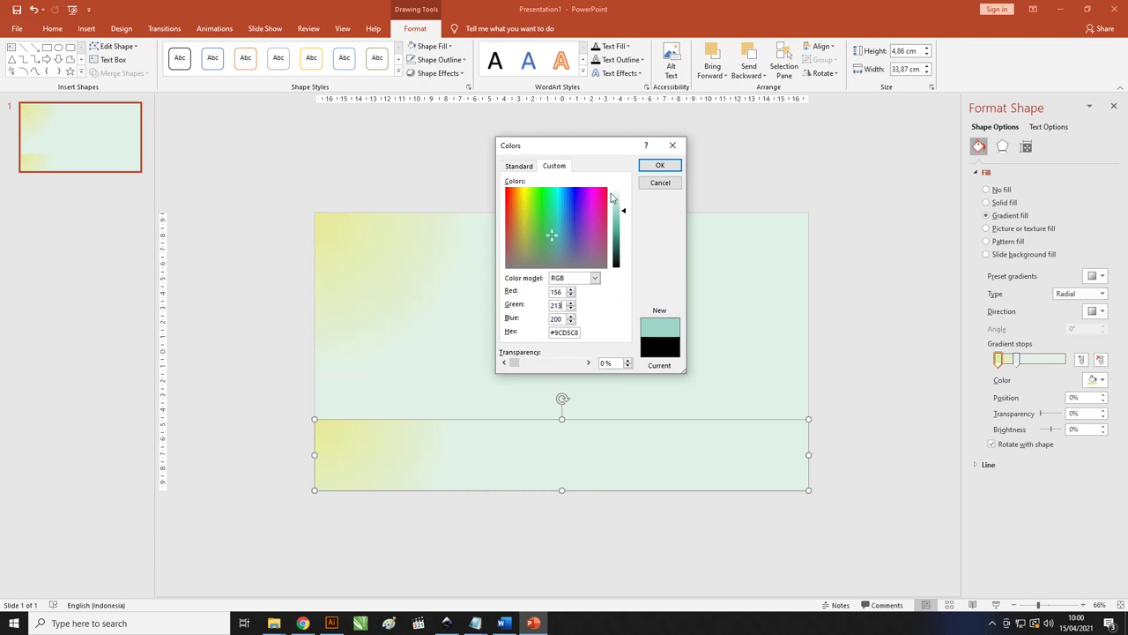
drag(604, 152, 564, 148)
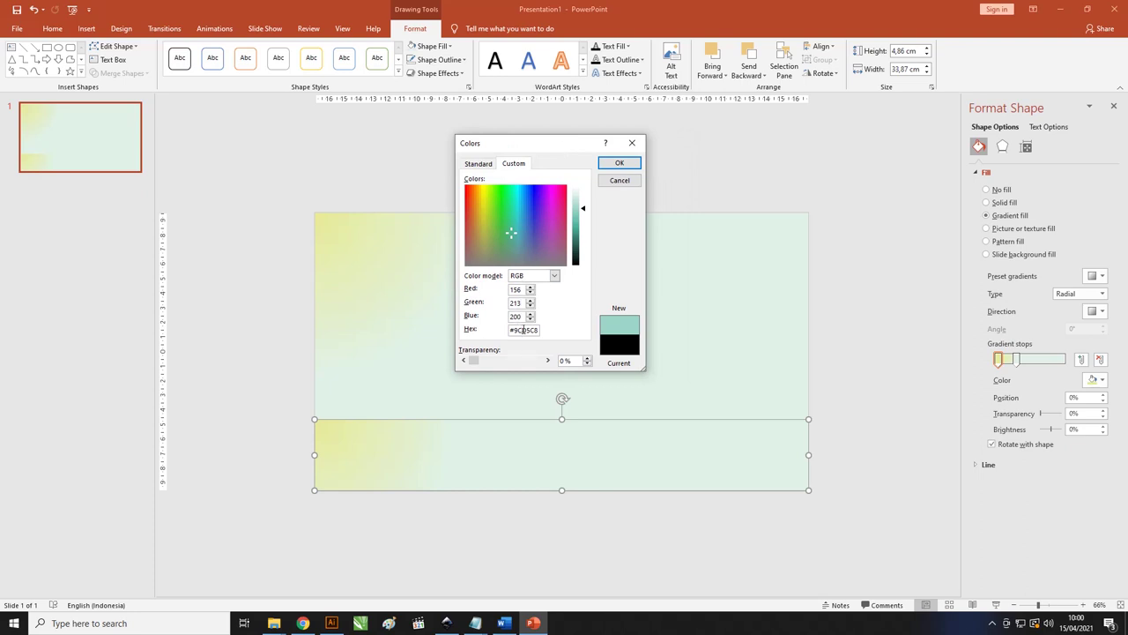
click(622, 164)
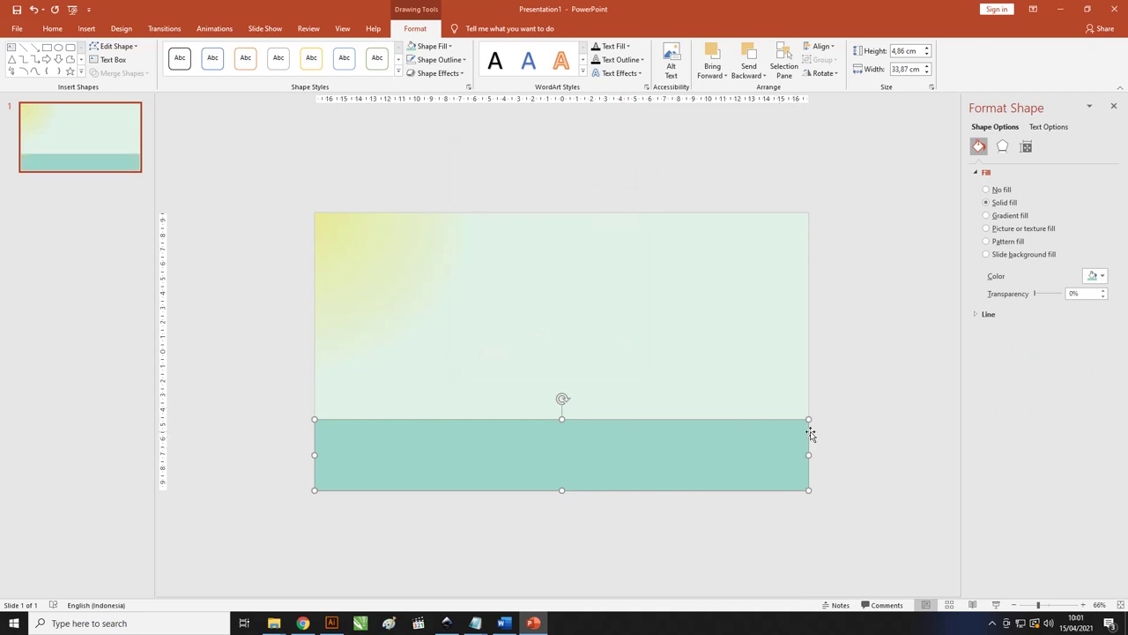
- In Edit Points, lower the strip's top-left corner and curve its top edge downward
click(118, 49)
click(123, 77)
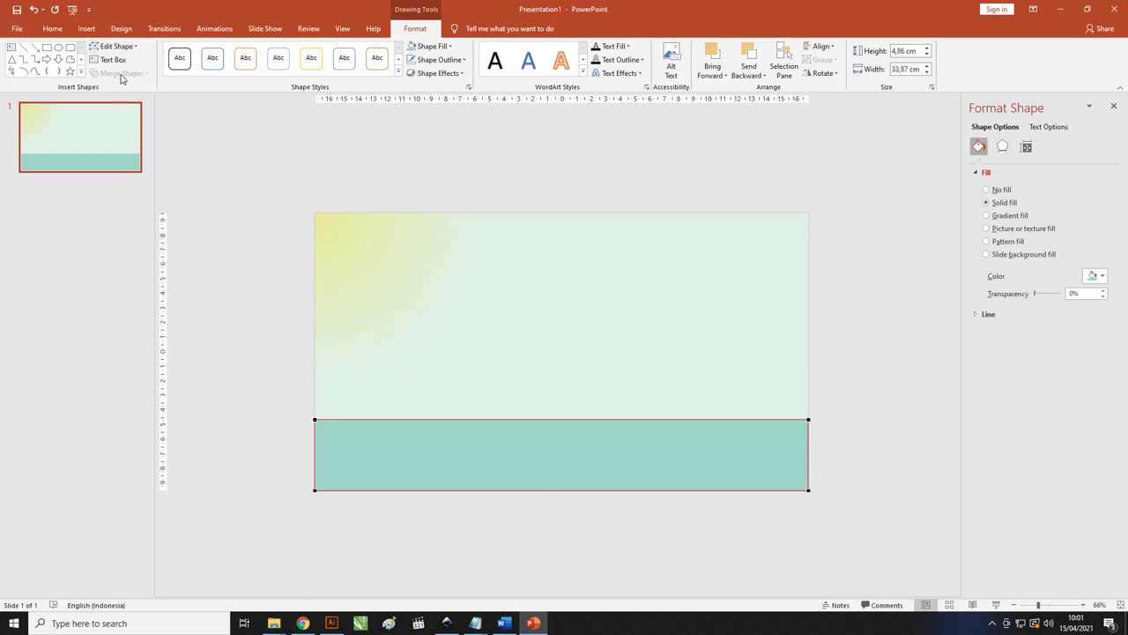
drag(315, 420, 315, 468)
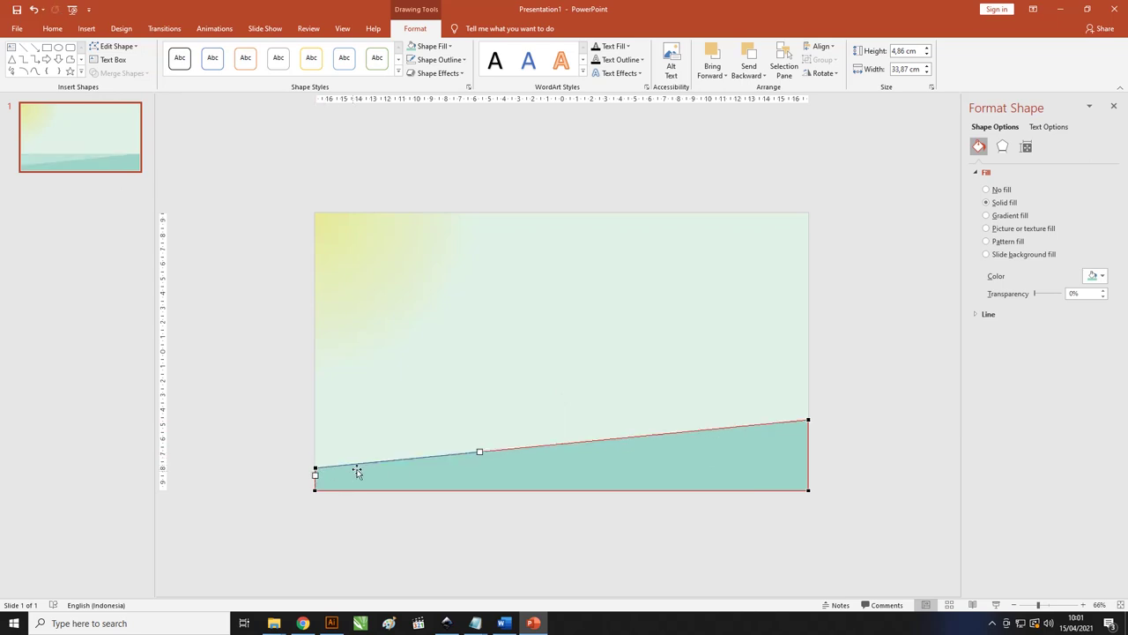
mouse_move(479, 452)
mouse_down()
mouse_move(494, 487)
mouse_move(514, 490)
mouse_up()
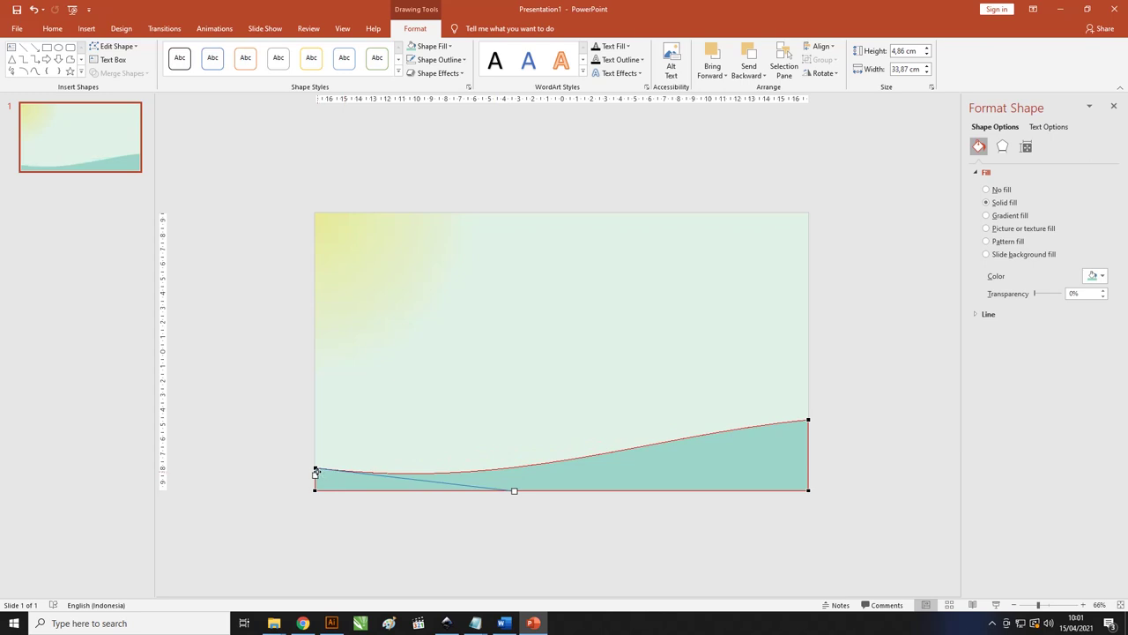
drag(315, 465, 314, 453)
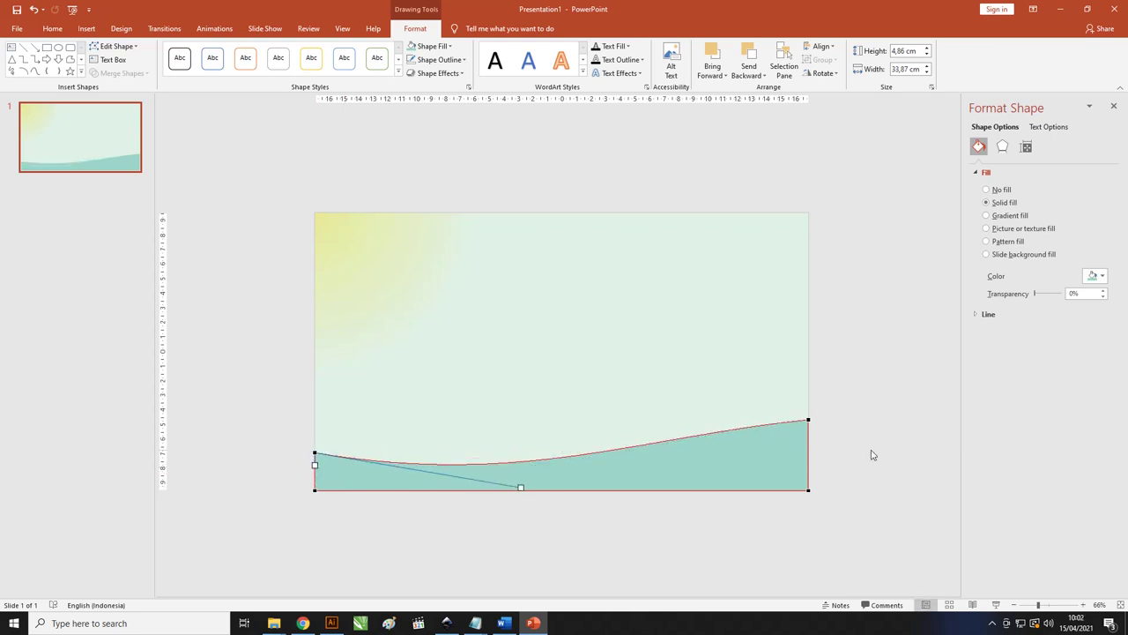
- Lower the top-right point and pull its handle up into a wave crest, leaving the strip 4,33 cm tall
click(809, 423)
drag(810, 422, 809, 456)
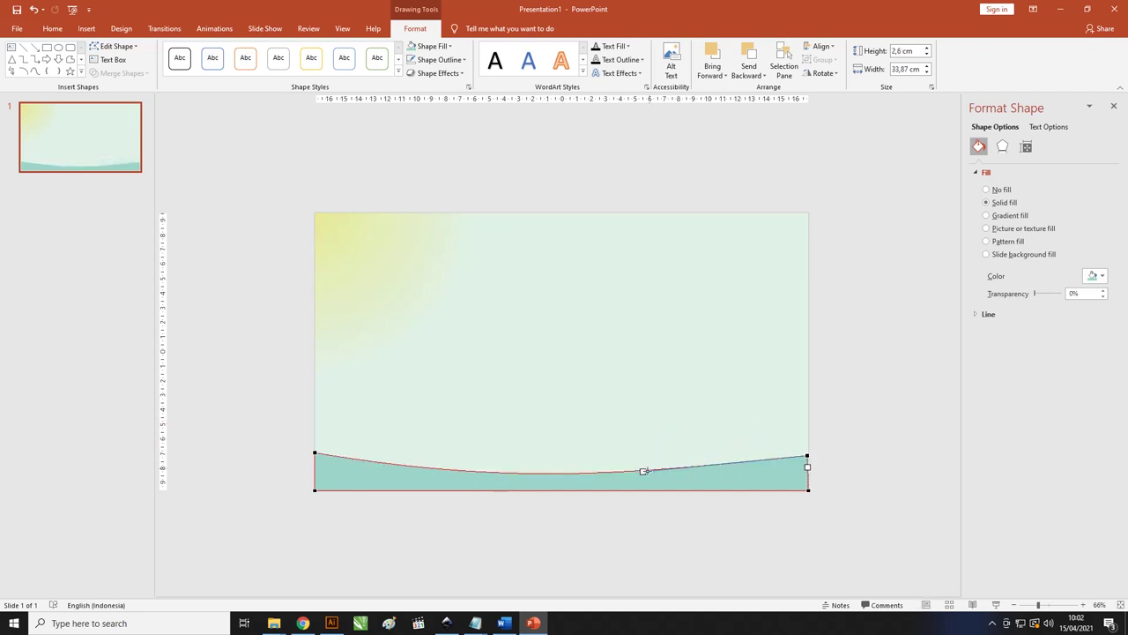
mouse_move(643, 471)
mouse_down()
mouse_move(627, 390)
mouse_move(602, 379)
mouse_up()
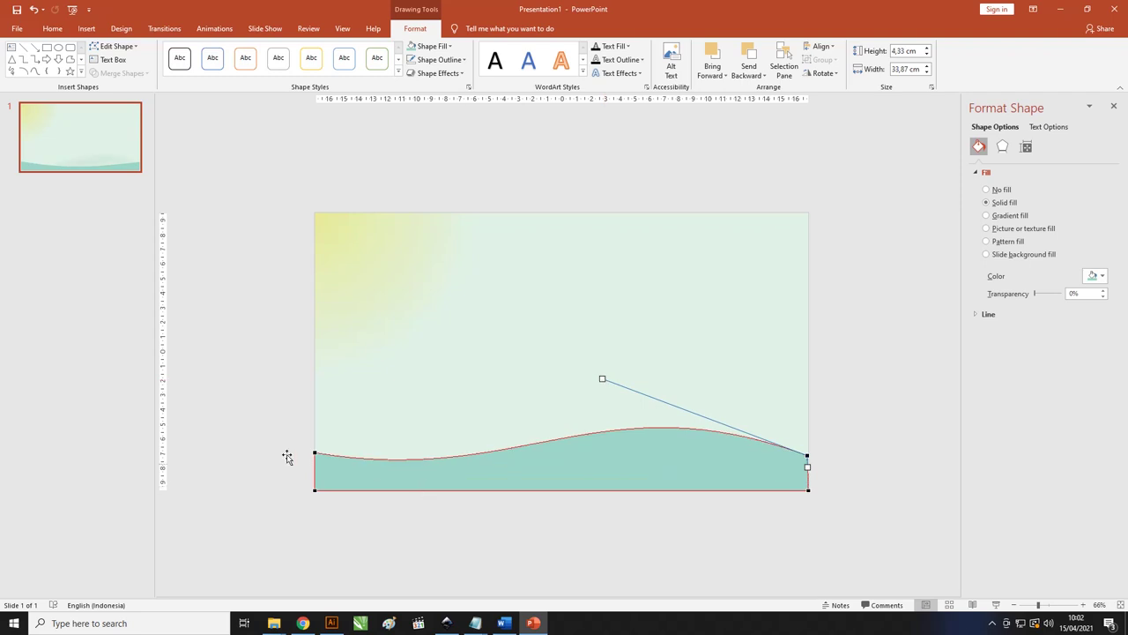
click(252, 306)
click(587, 451)
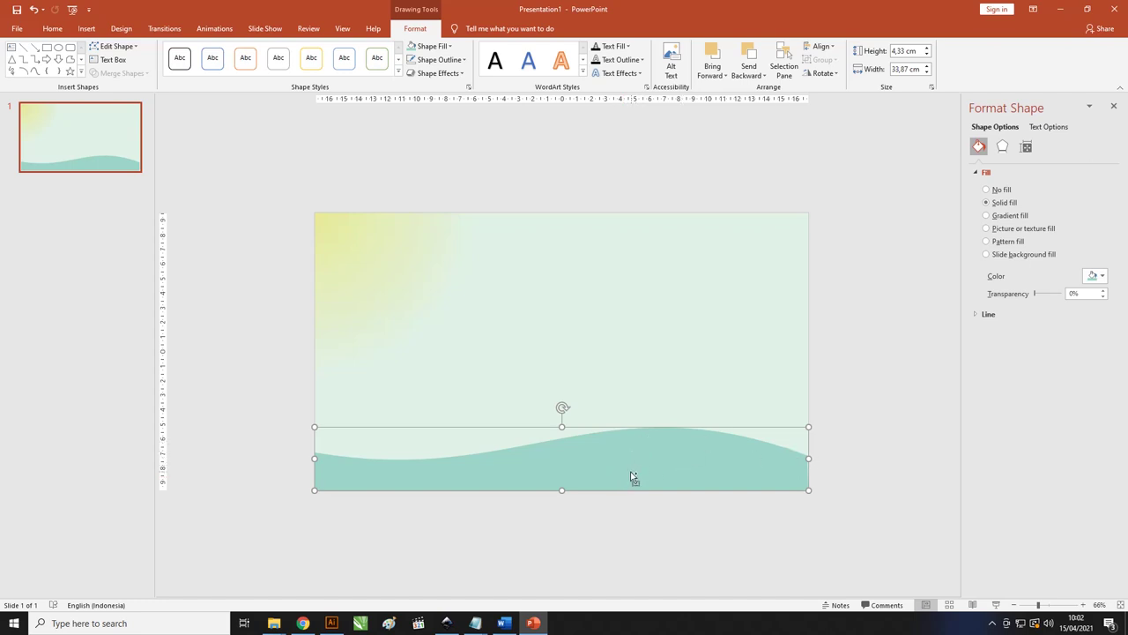
- Move the teal wave copy higher and flip it horizontally
drag(632, 465, 624, 401)
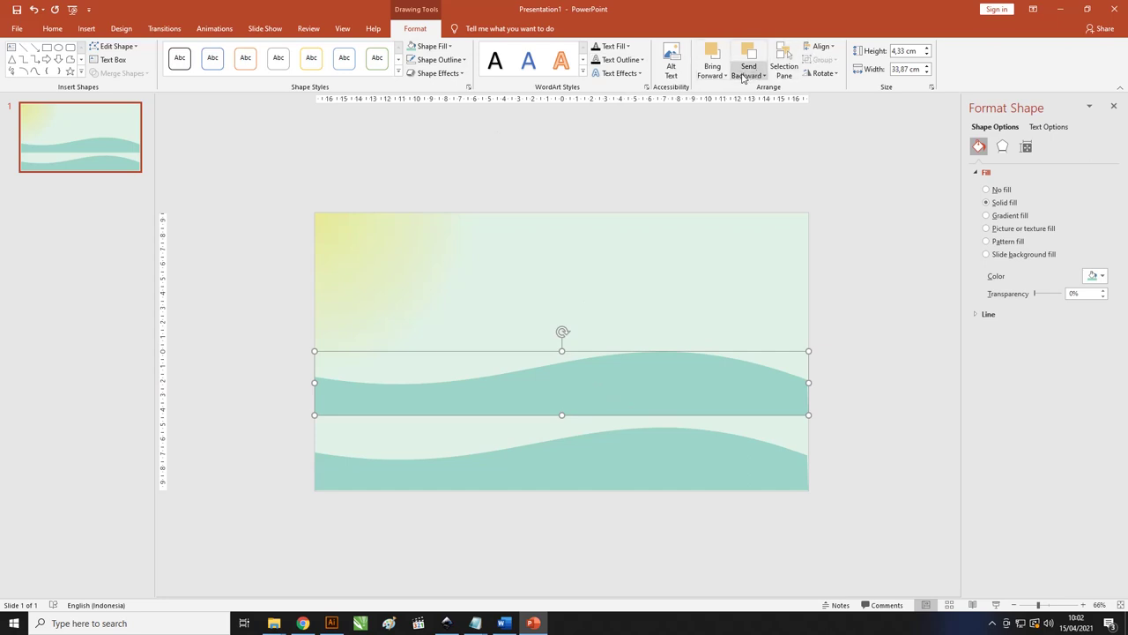
click(825, 73)
click(857, 187)
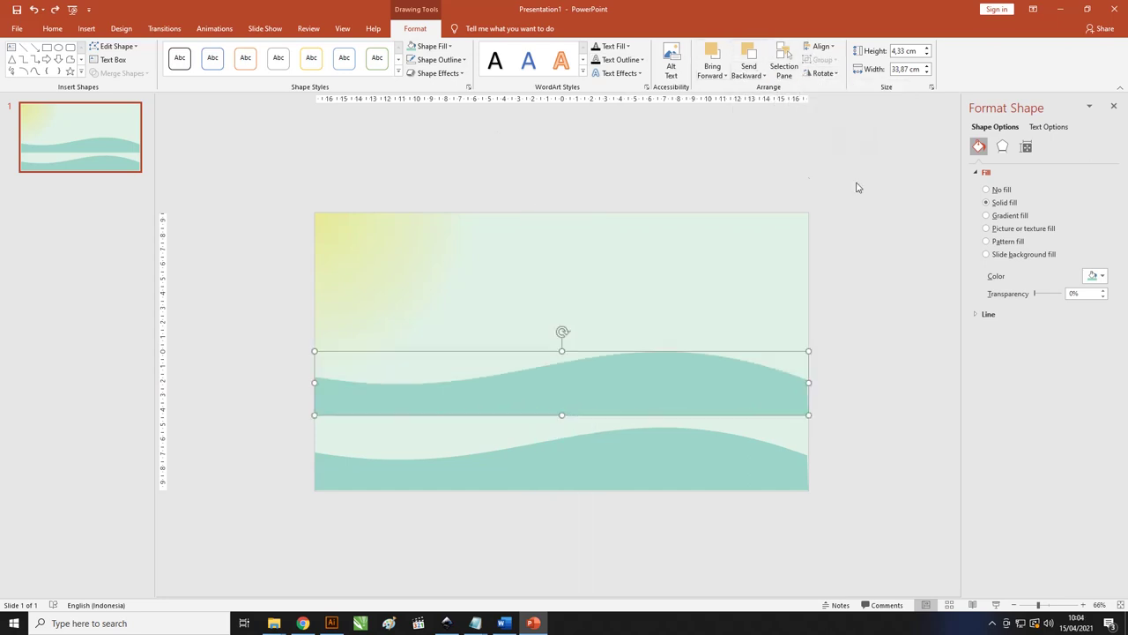
click(819, 75)
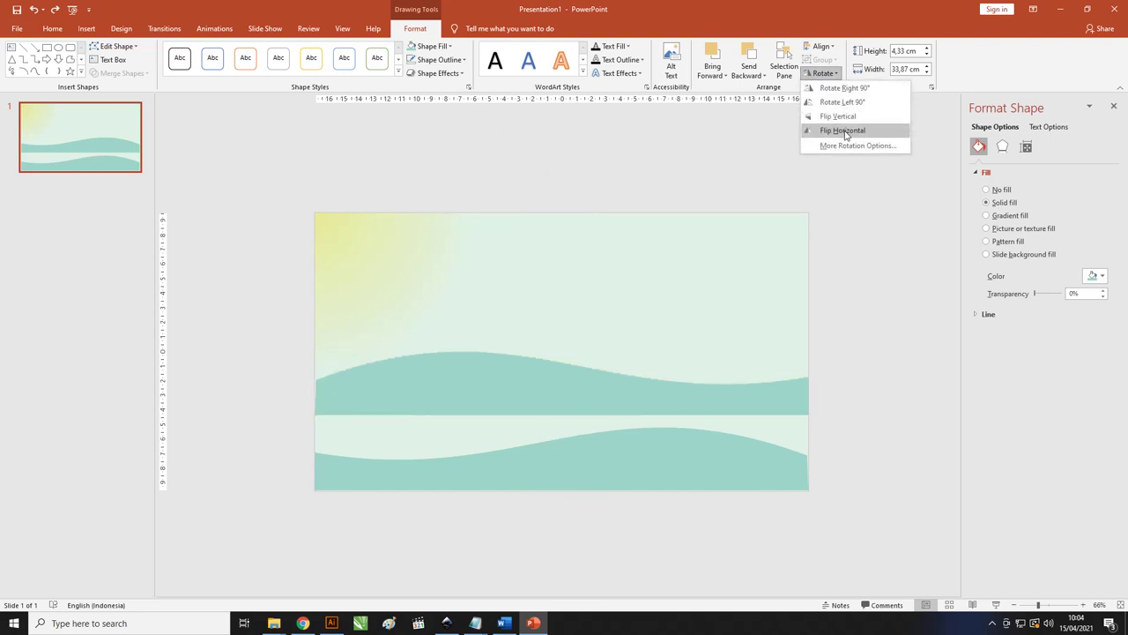
click(843, 130)
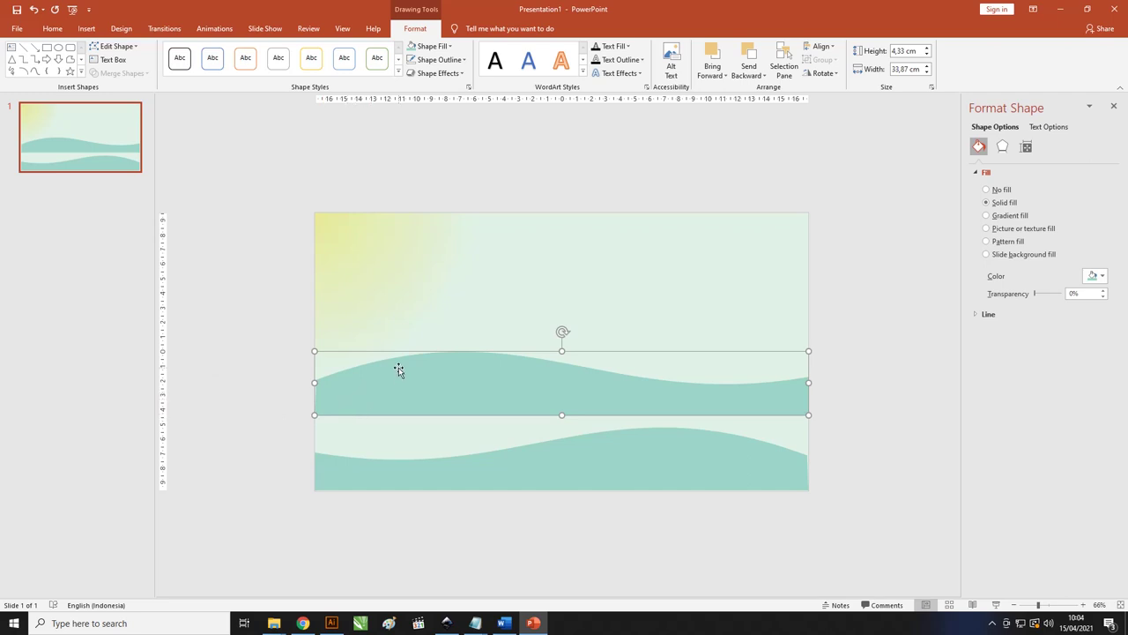
- Drag both bottom vertices down to the slide's bottom edge, making the wave 9,61 × 34,07 cm
click(114, 46)
click(124, 77)
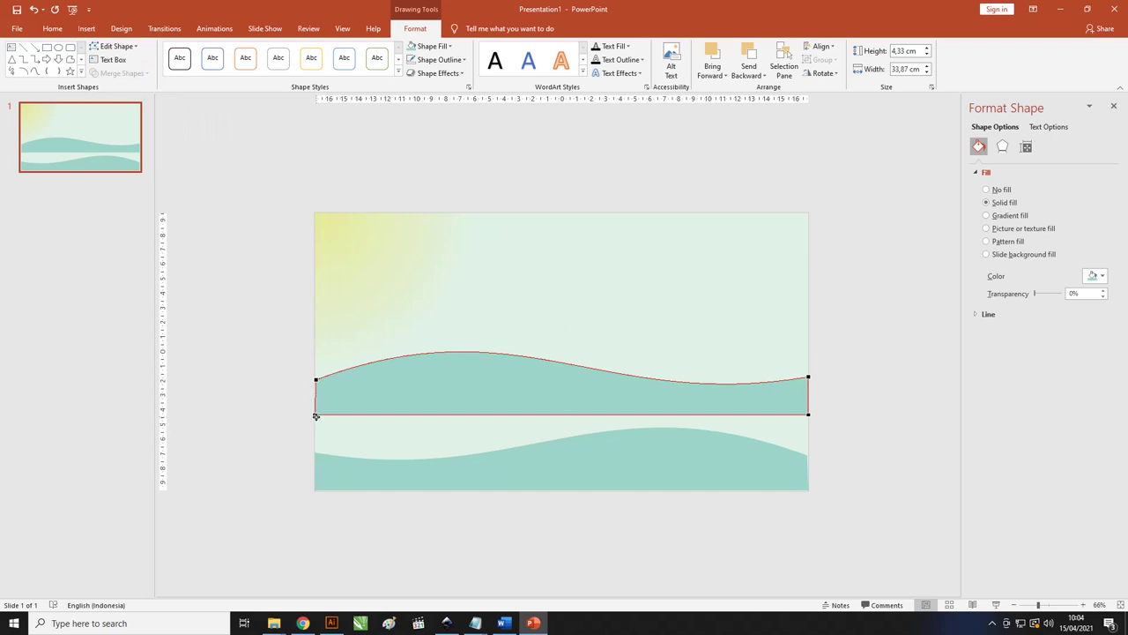
drag(315, 414, 314, 490)
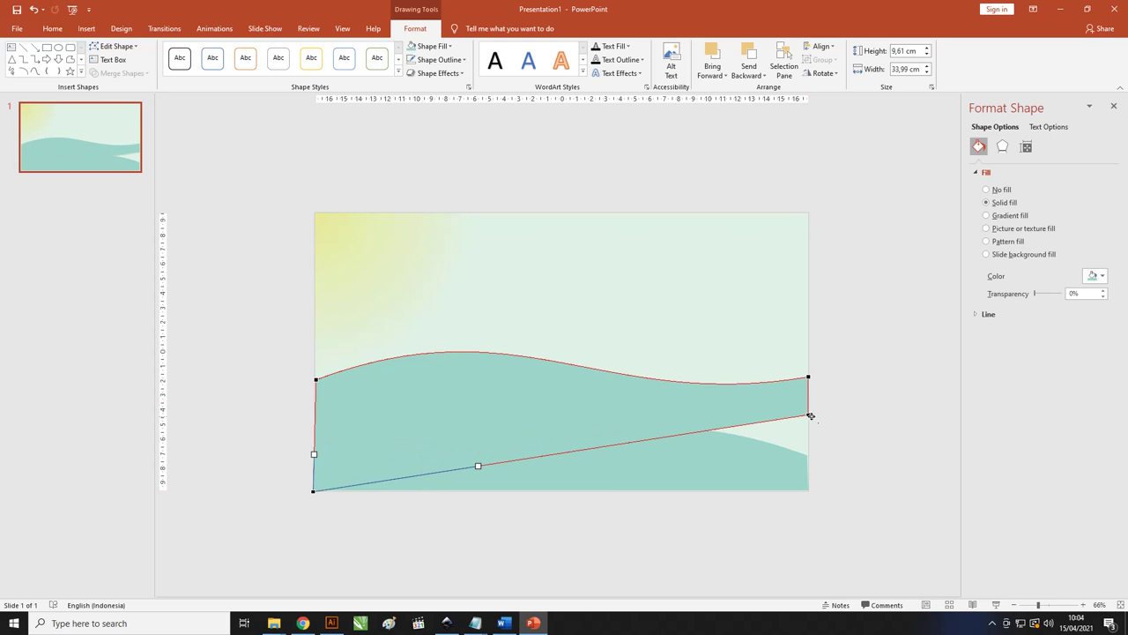
drag(808, 413, 809, 490)
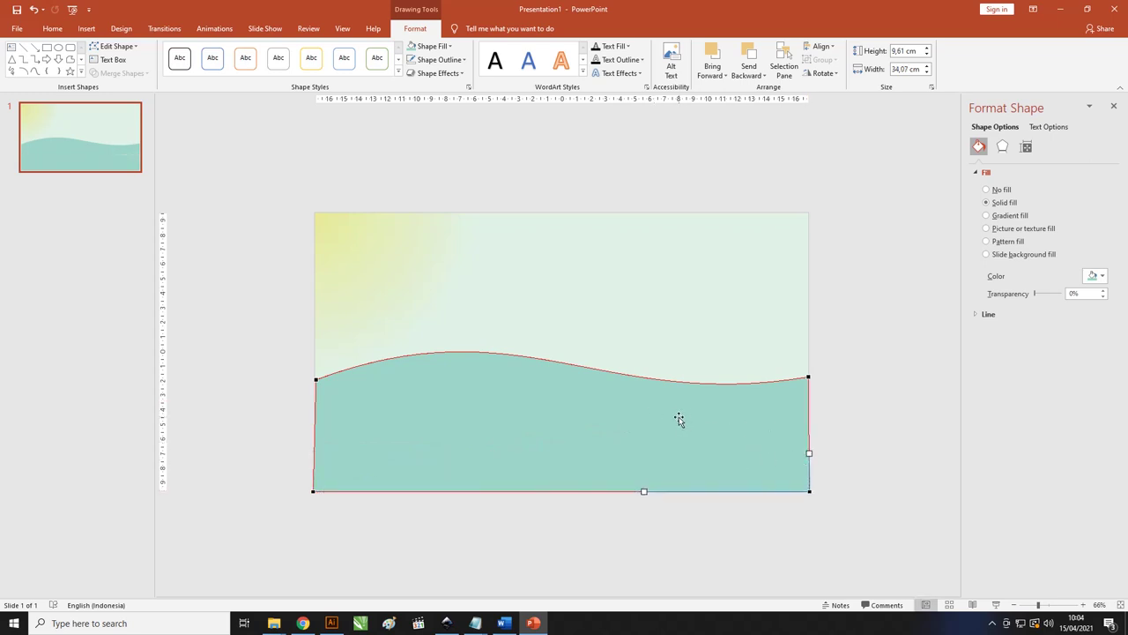
- Fill the large wave with pale blue hex #EAF7FD through More Fill Colors
click(432, 50)
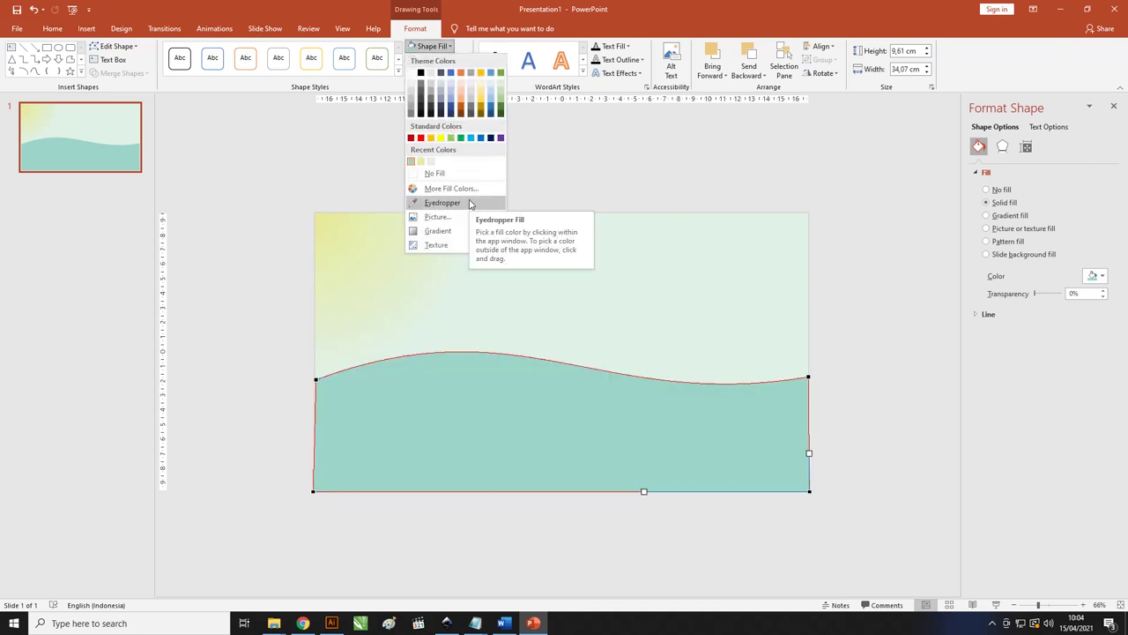
click(458, 188)
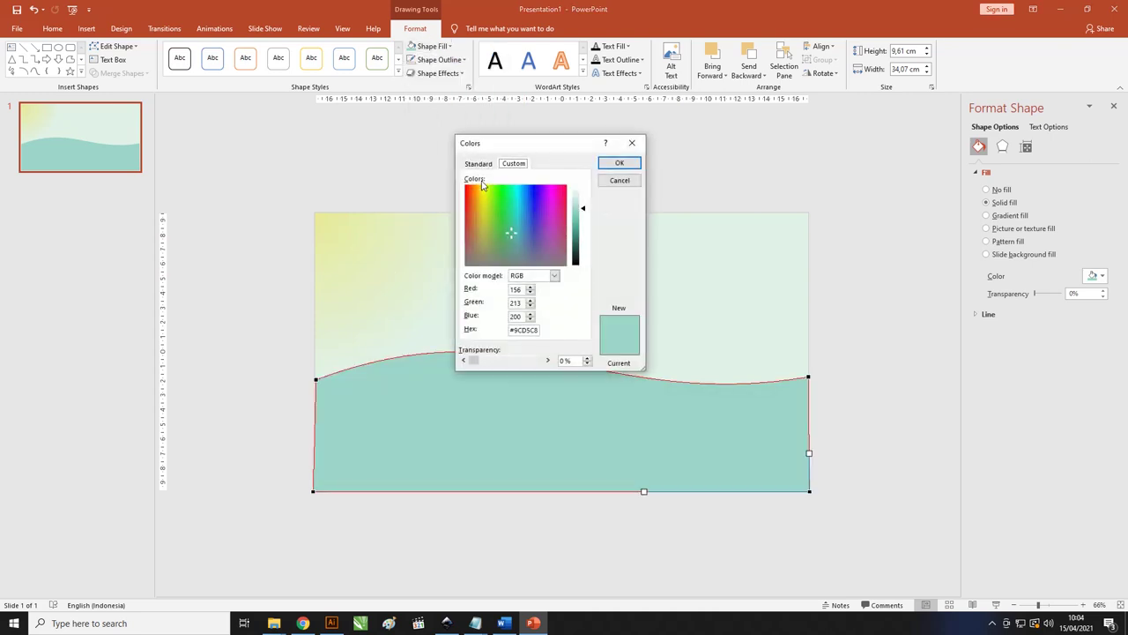
double_click(530, 330)
text(EAF7FD)
click(620, 164)
click(875, 402)
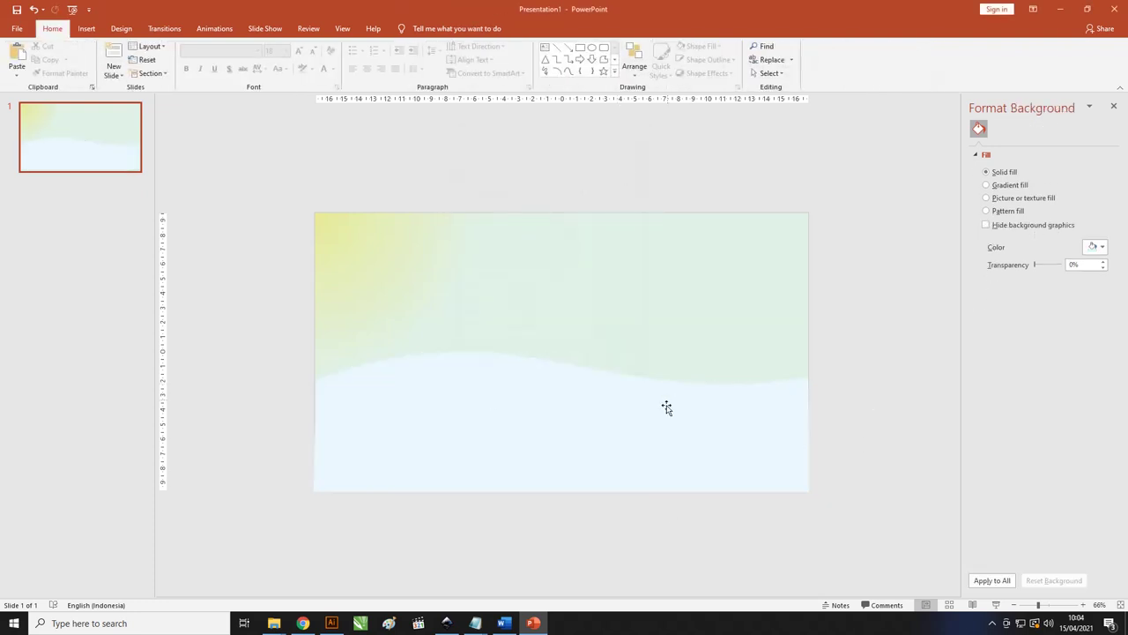
- Send the pale blue wave and the top background shape to the back
click(728, 411)
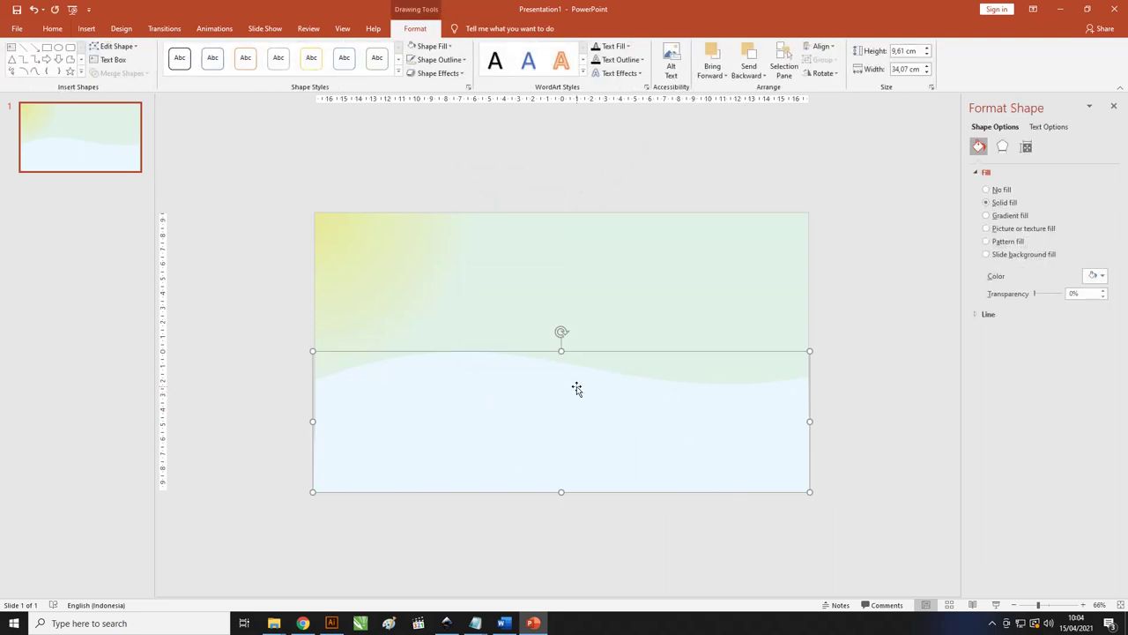
shift+click(731, 270)
drag(750, 267, 564, 222)
key(ctrl+z)
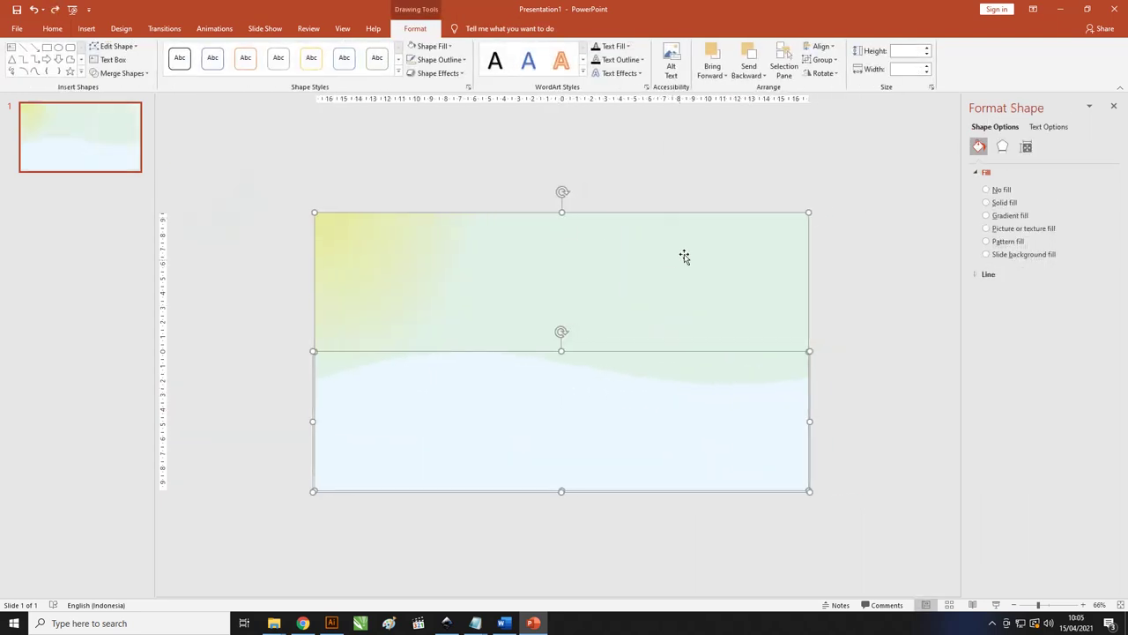
right_click(694, 246)
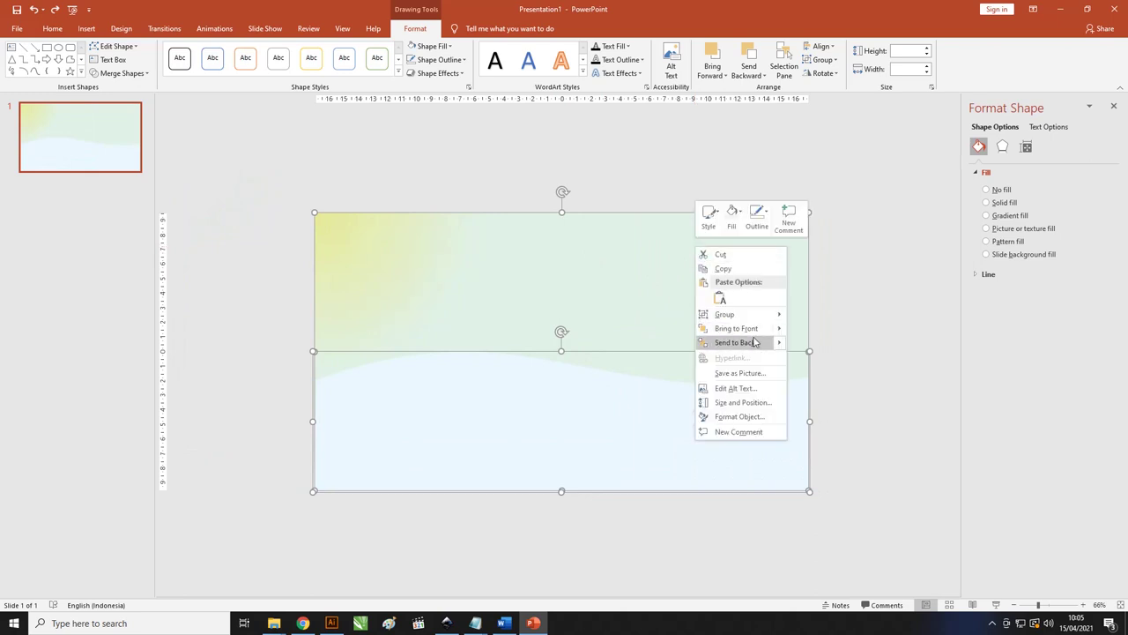
click(752, 344)
click(905, 340)
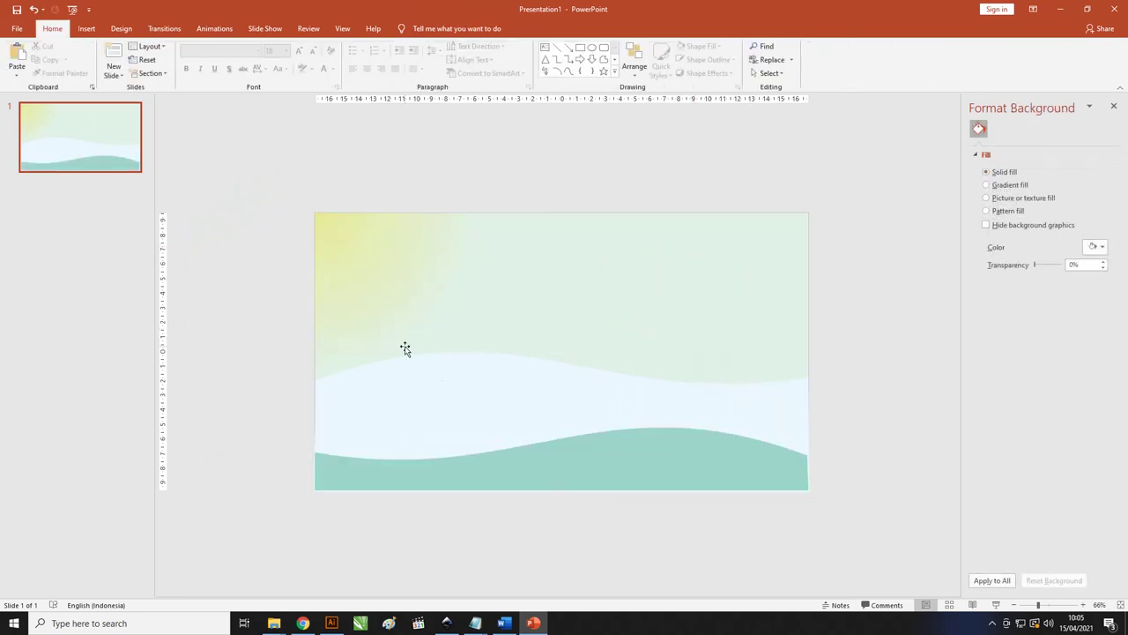
- Select the teal and pale blue waves together and align them with each other
click(718, 400)
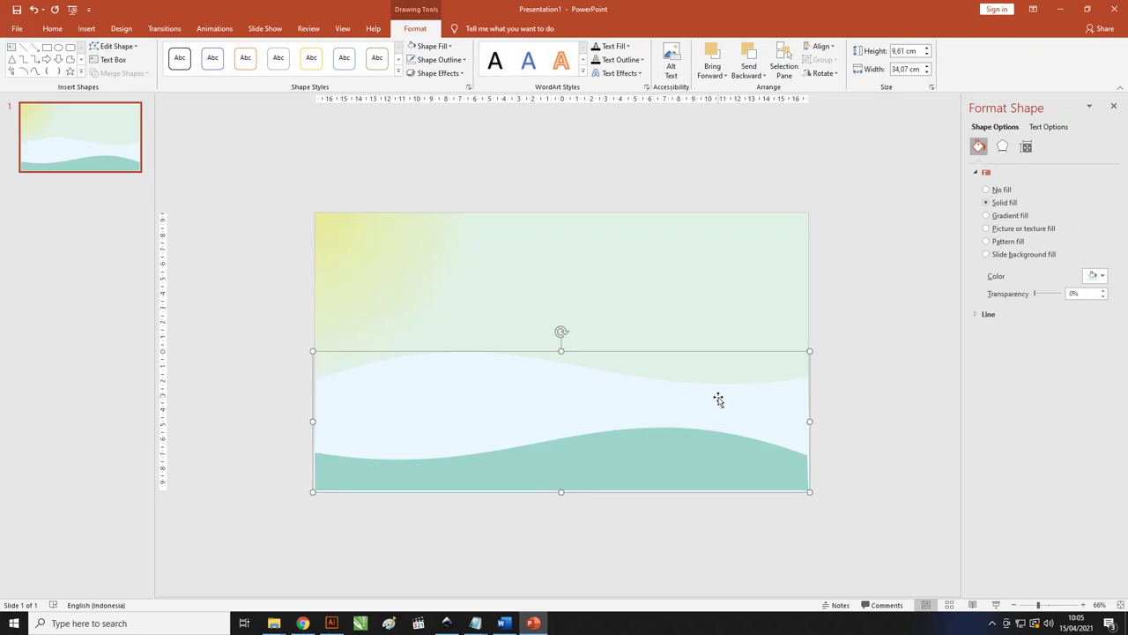
click(831, 451)
click(755, 461)
shift+click(731, 382)
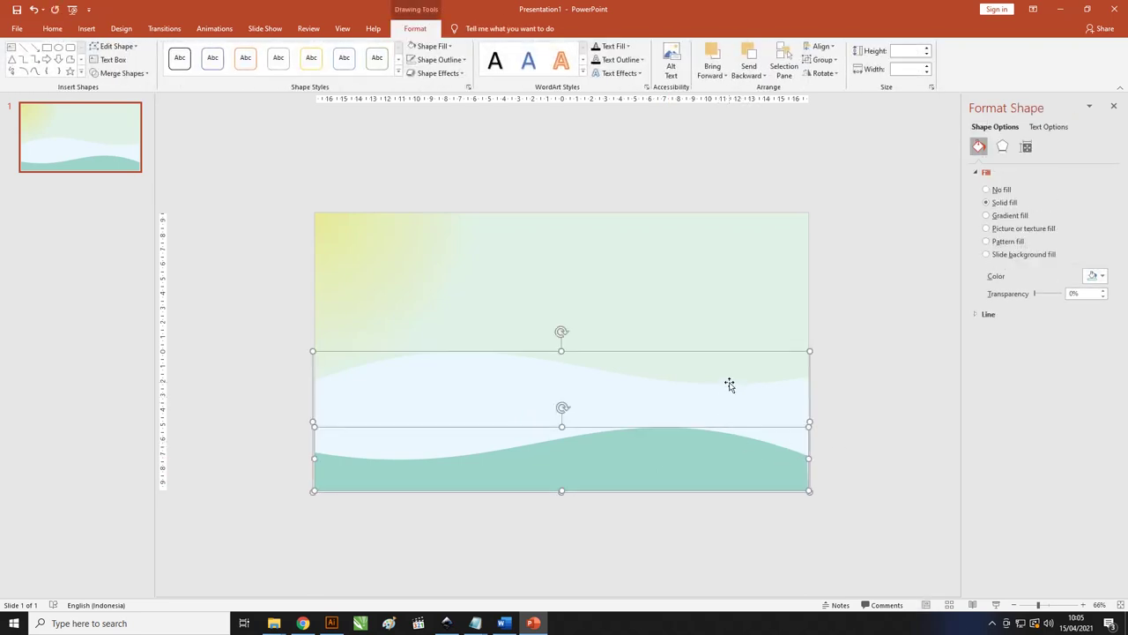
click(820, 46)
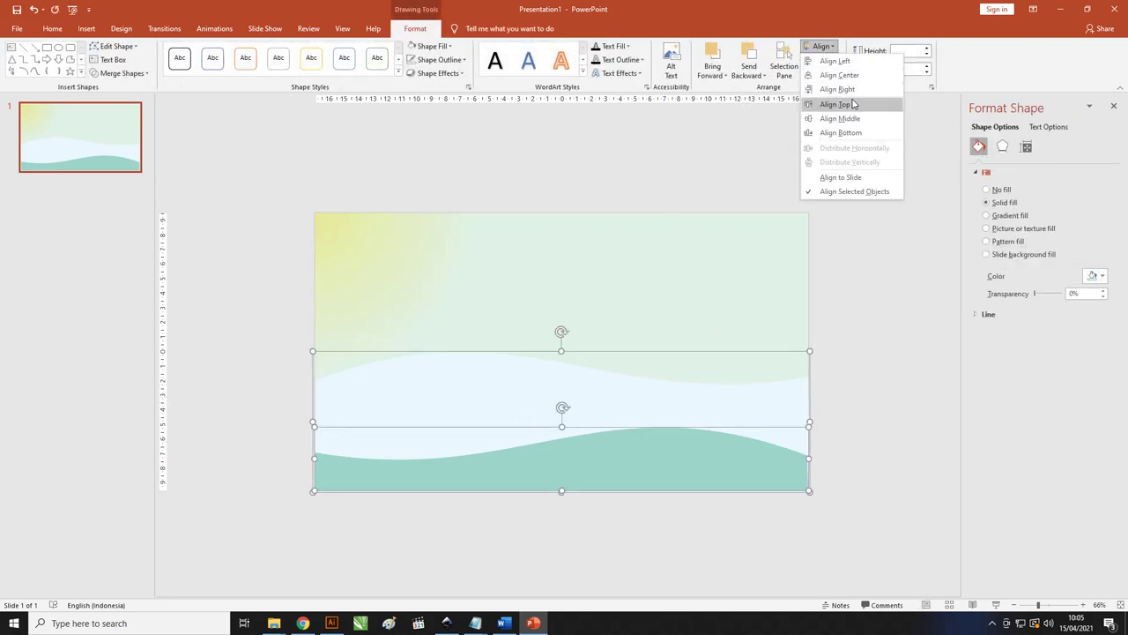
click(851, 134)
click(907, 299)
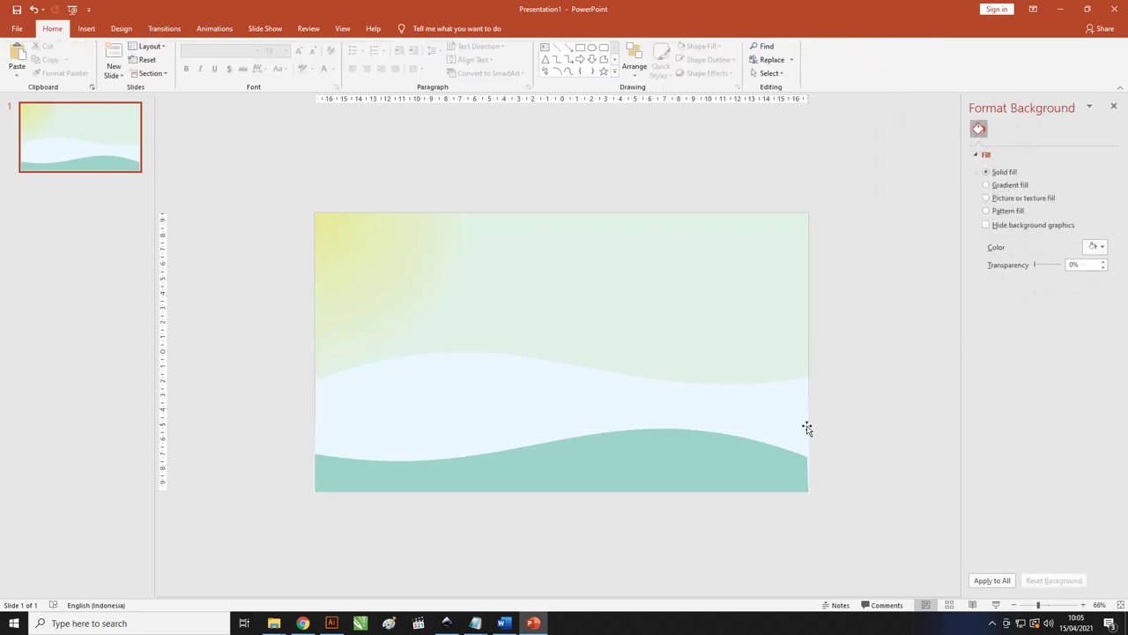
click(781, 471)
- Edit the teal wave's points, selecting its right end point at the slide edge
ctrl+scroll(802, 499, up, 4)
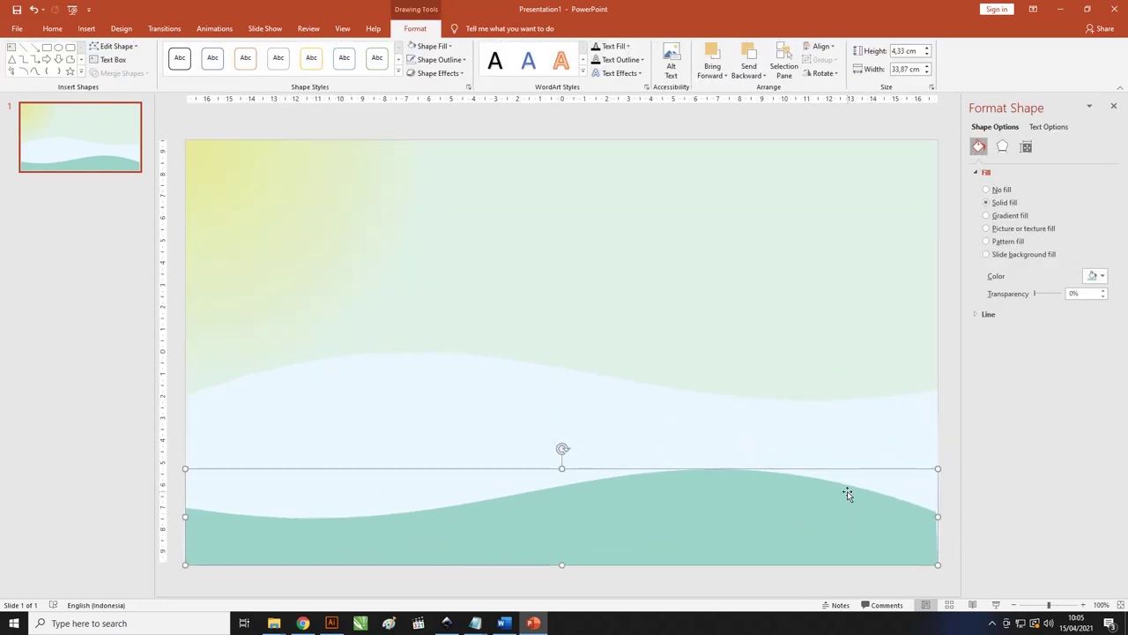
ctrl+scroll(847, 491, down, 3)
click(114, 46)
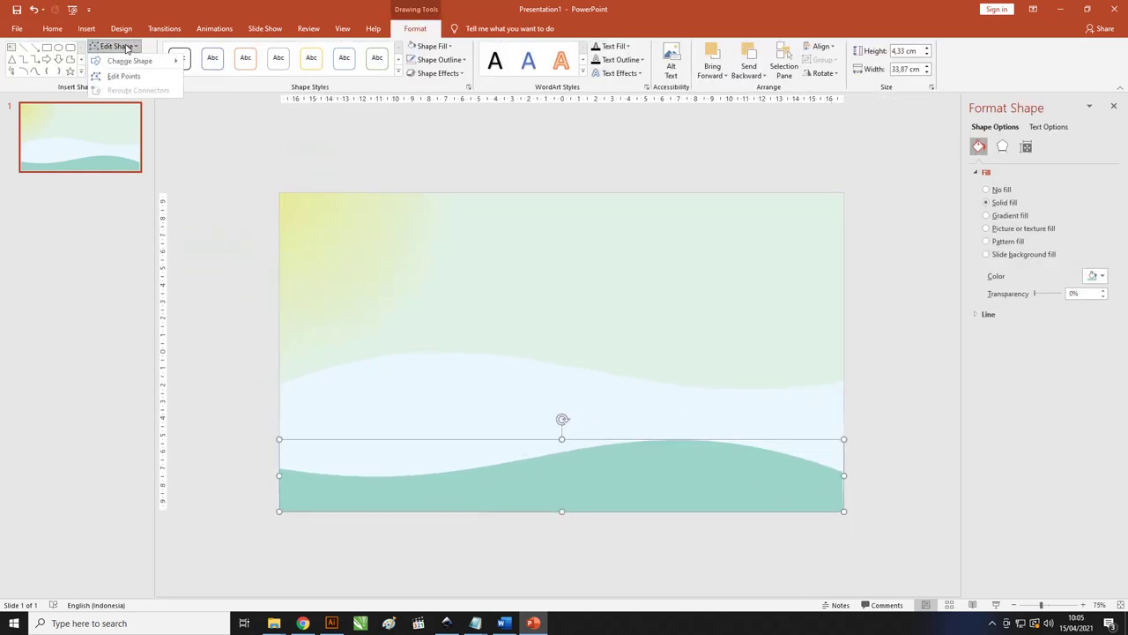
click(123, 74)
click(845, 473)
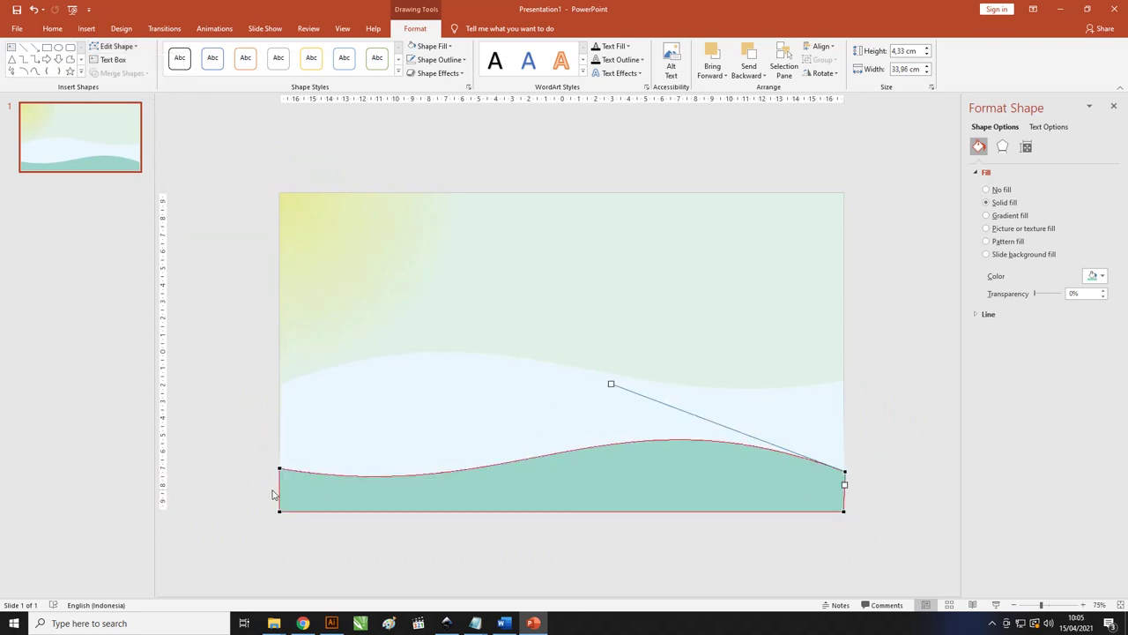
click(292, 386)
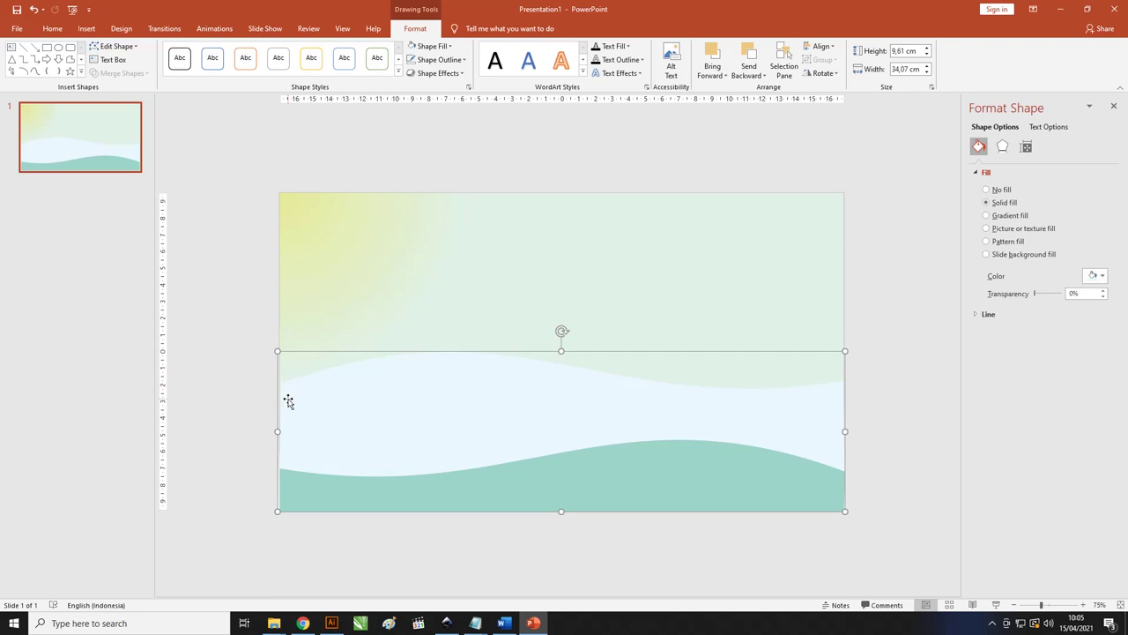
- Fit the pale blue wave's left end point to the slide's left edge, widening it to 34,08 cm
click(115, 46)
click(124, 74)
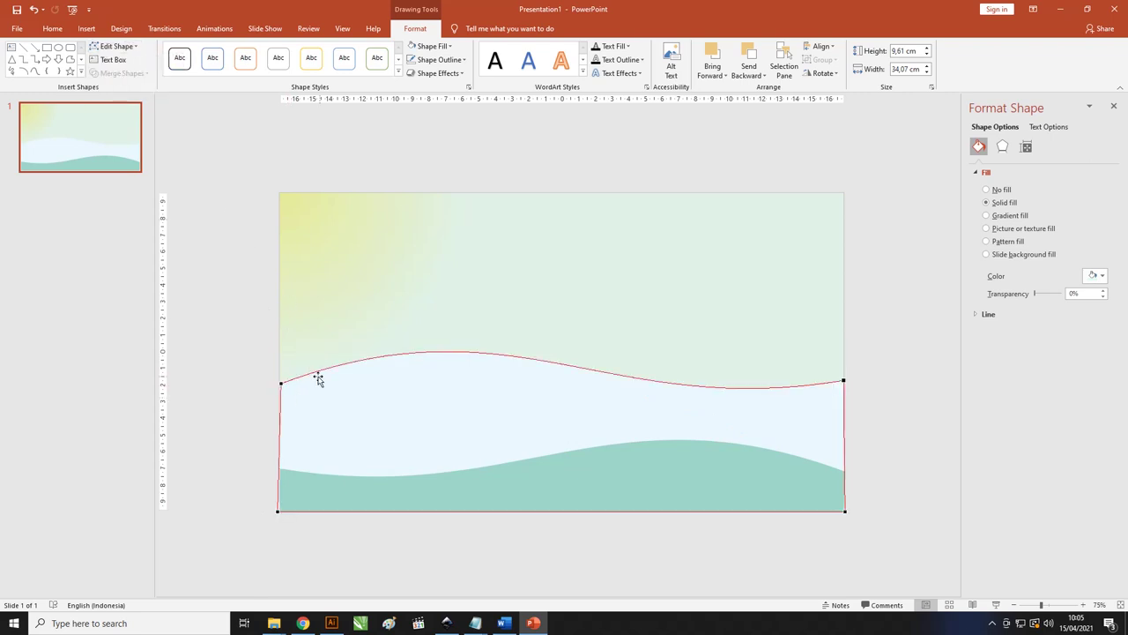
click(279, 384)
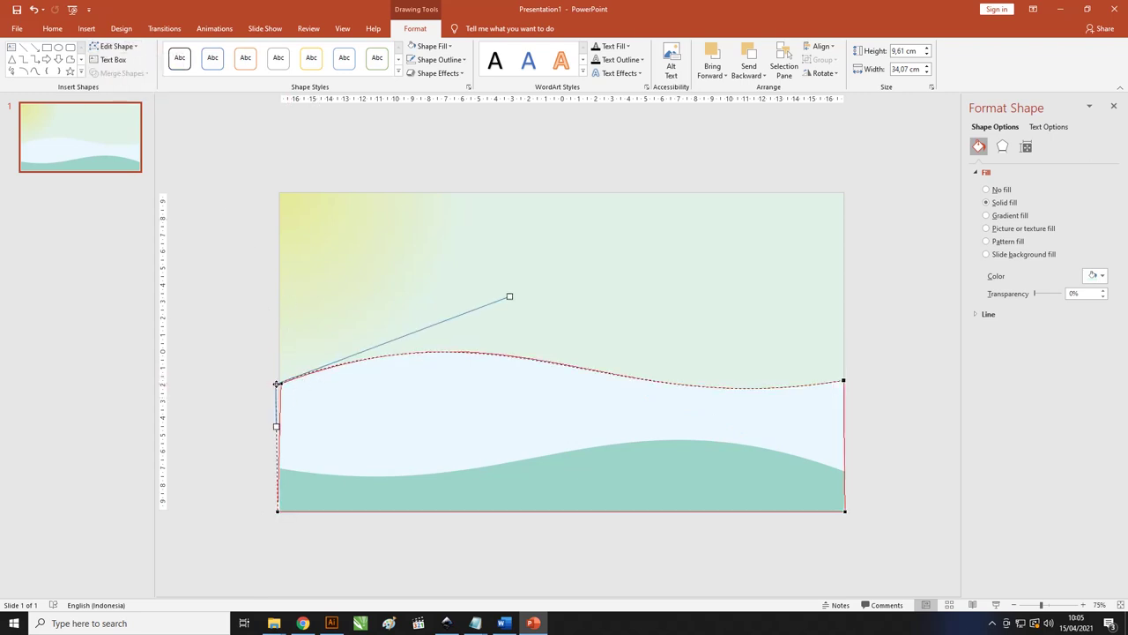
drag(277, 383, 277, 383)
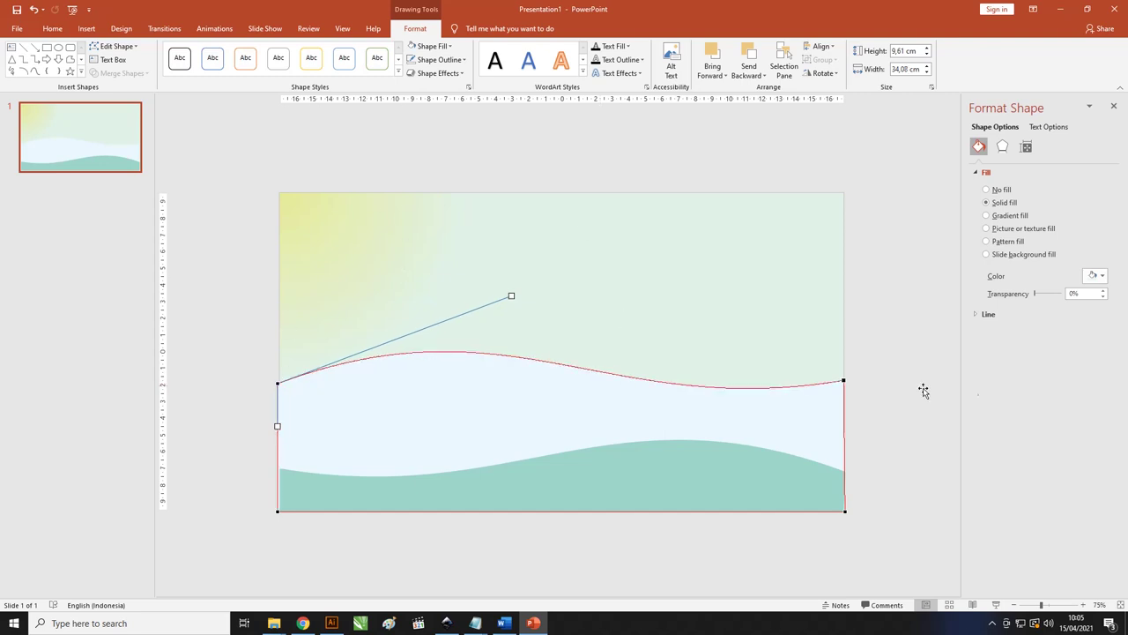
click(889, 292)
scroll(256, 332, down, 1)
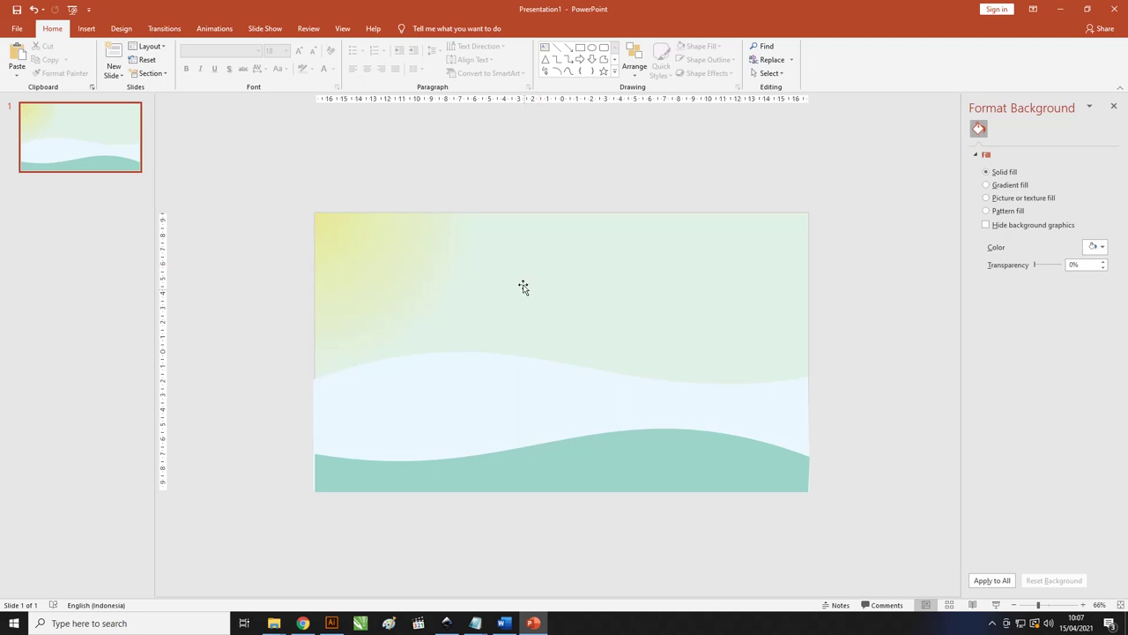
- Insert the Desain Flat Ramadhan Karim 2-benar-09 SVG from the Ramadan design folder
click(86, 29)
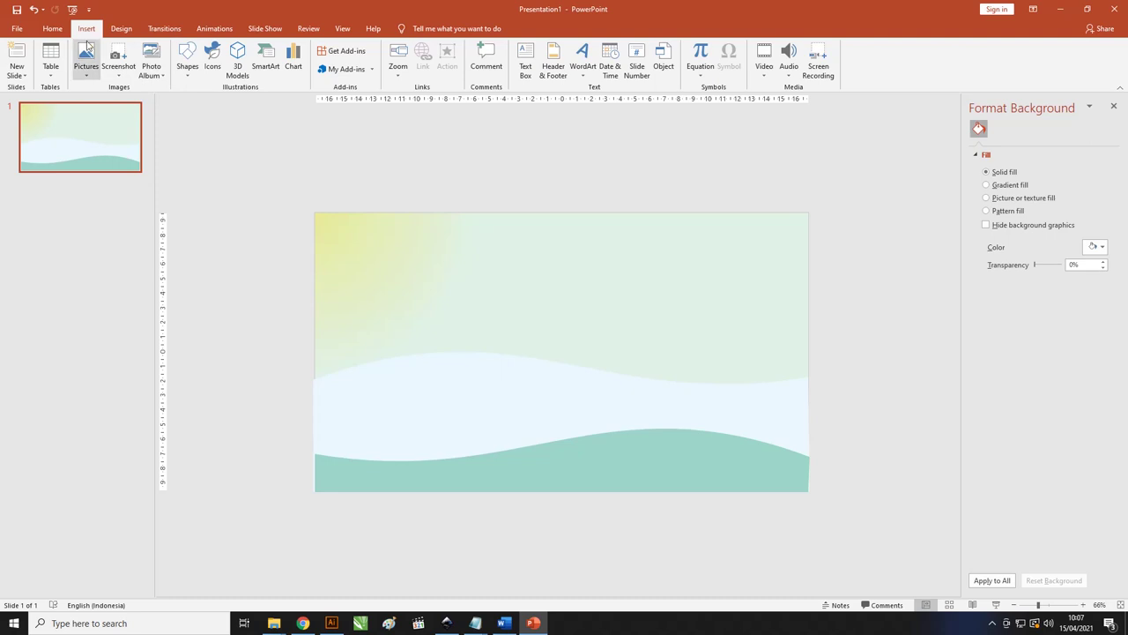
click(86, 50)
click(106, 103)
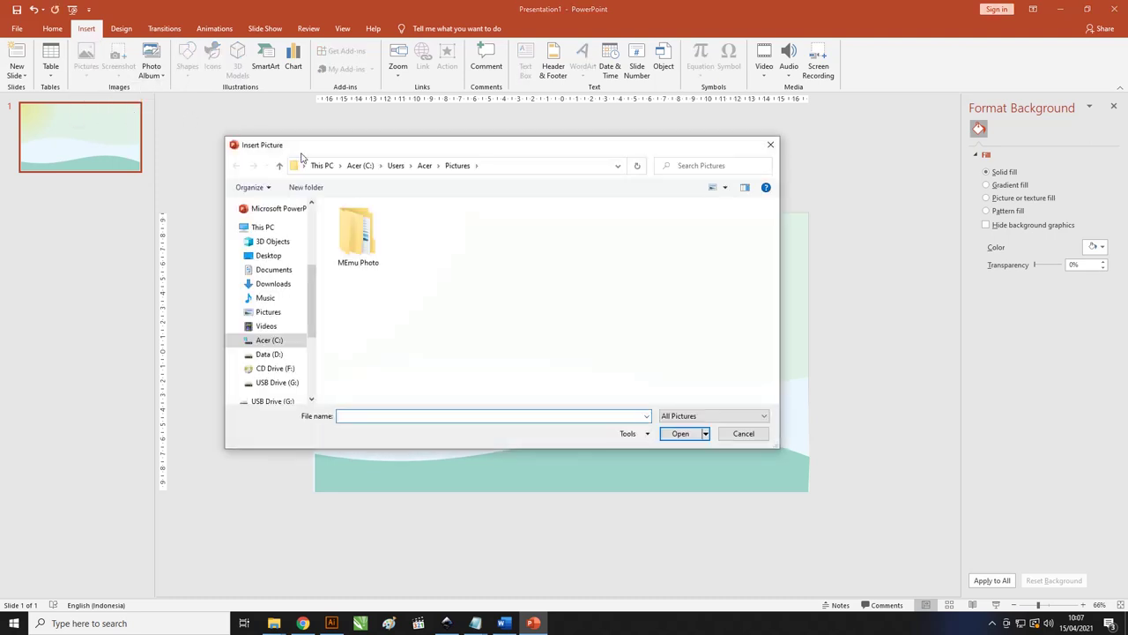
drag(307, 147, 397, 136)
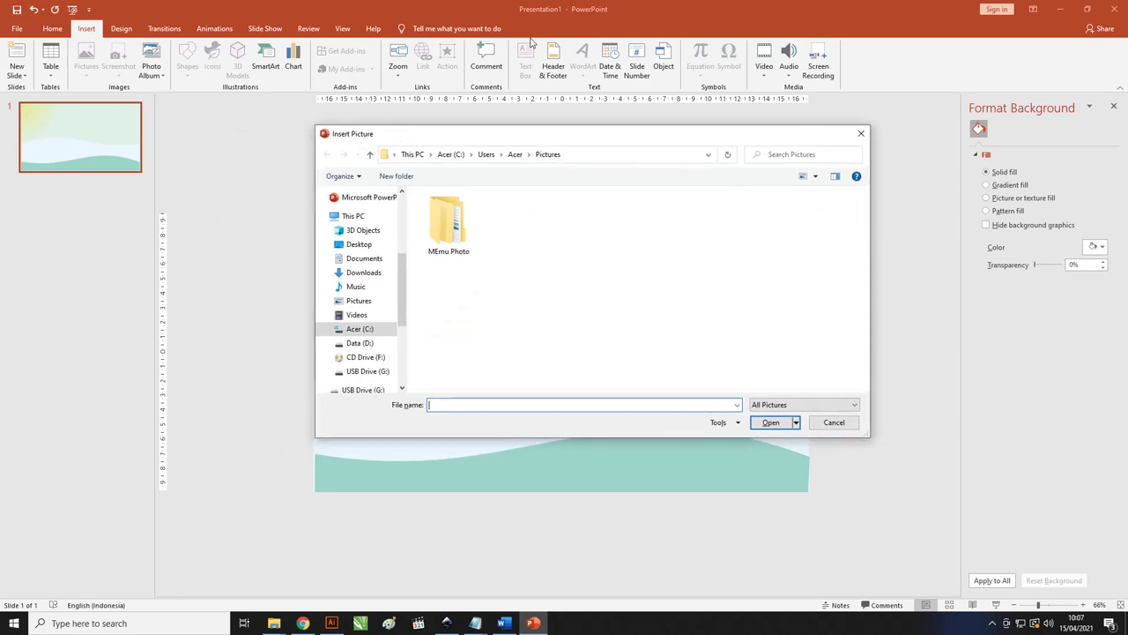
click(621, 148)
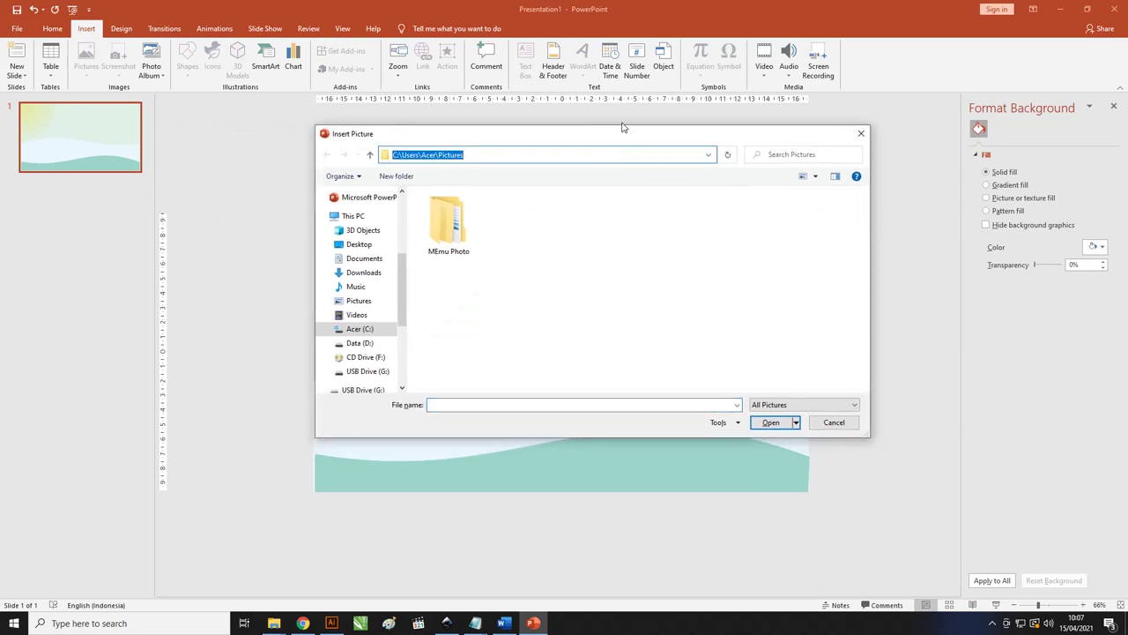
key(ctrl+v)
key(Return)
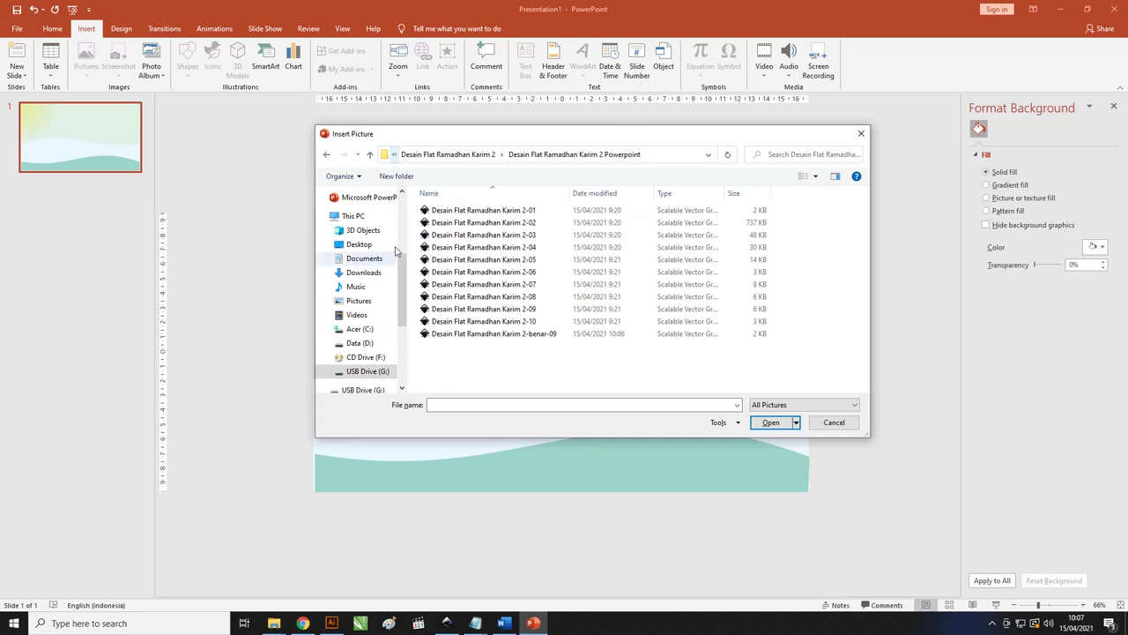
click(509, 334)
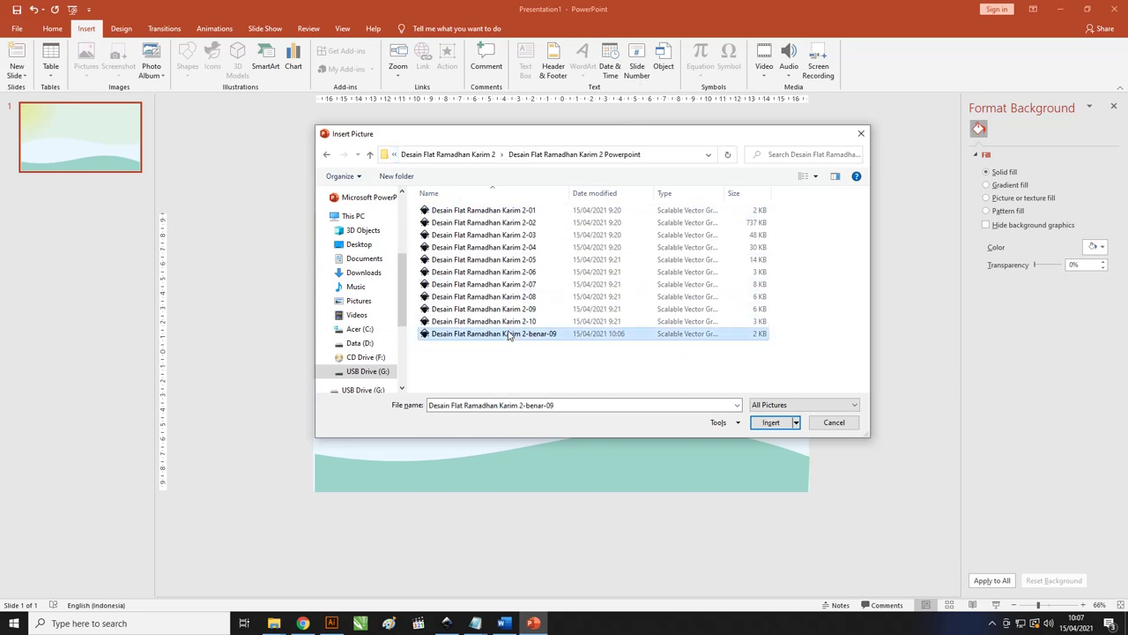
click(780, 423)
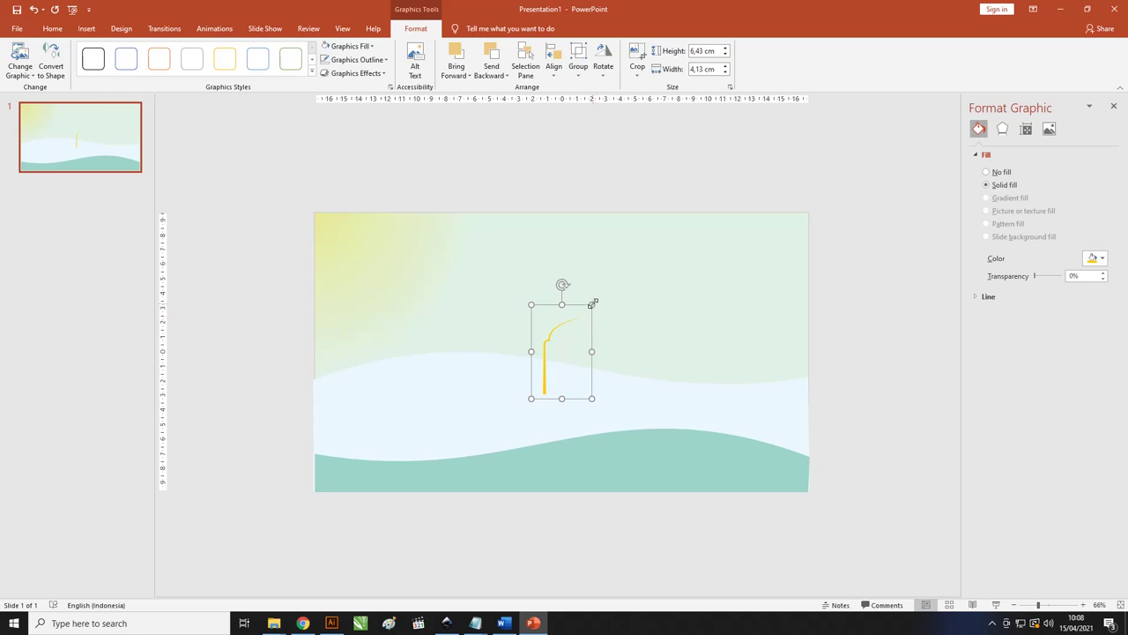
- Enlarge and position the yellow curve graphic, then convert it to a shape
drag(591, 304, 711, 220)
drag(574, 317, 529, 360)
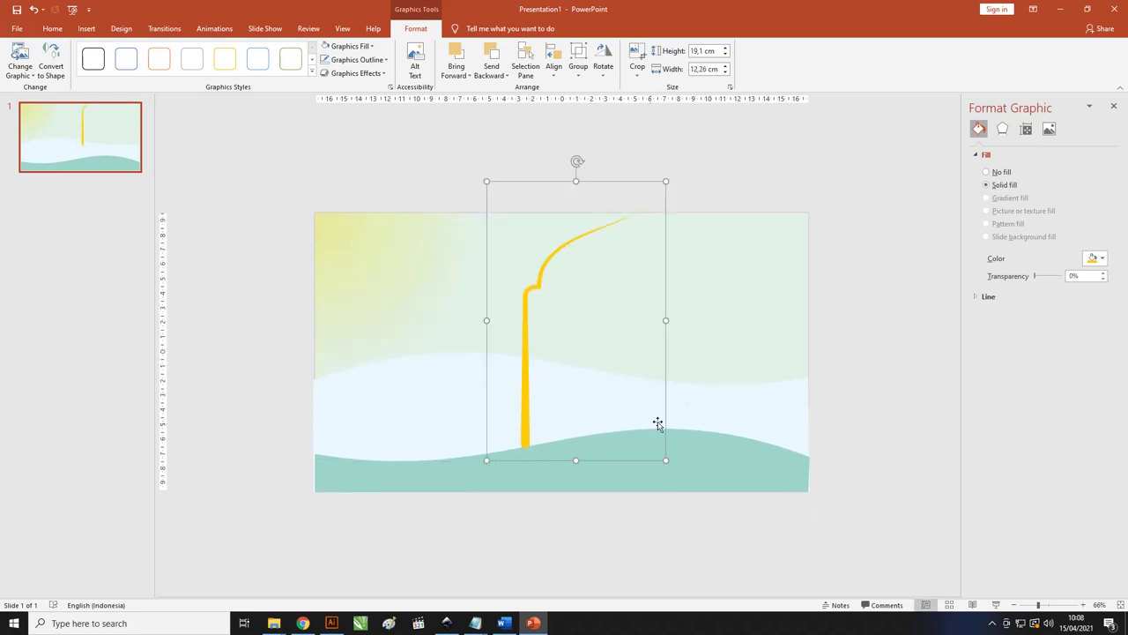
drag(527, 301, 513, 304)
right_click(513, 301)
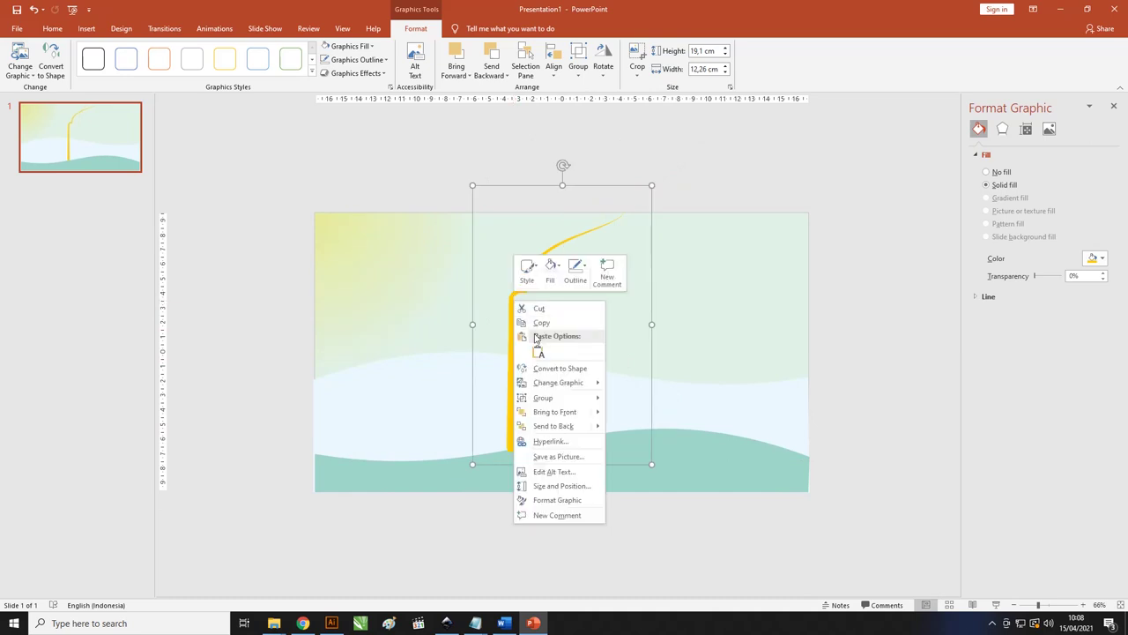
click(556, 369)
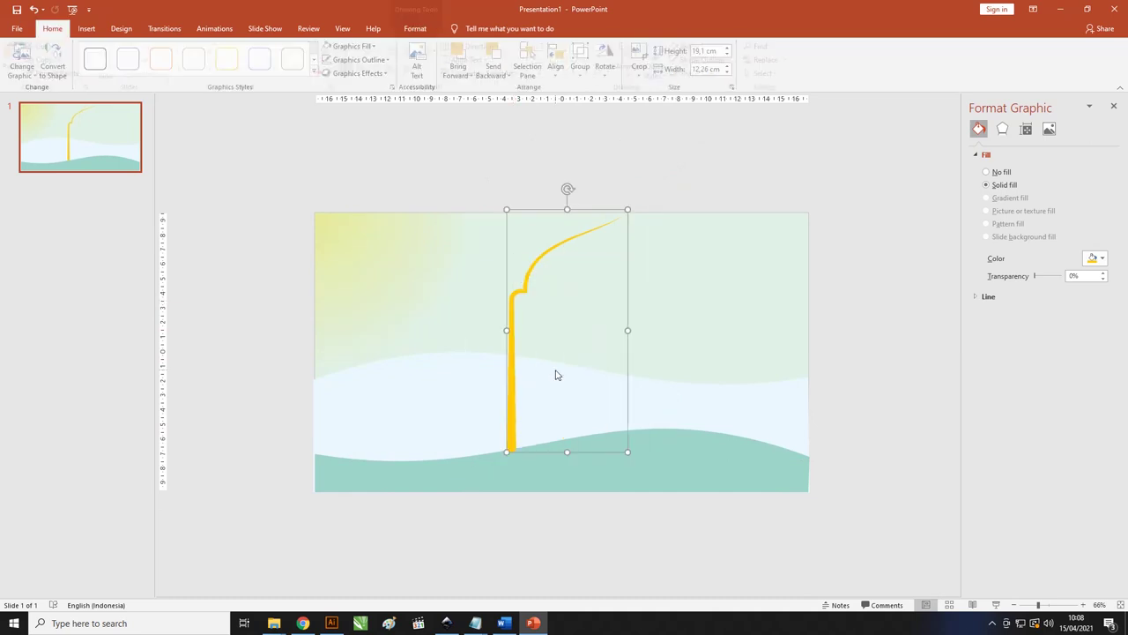
- Shrink the yellow curve to 14,25 × 7,1 cm at the left and Ctrl-drag a copy to its right
click(415, 28)
click(431, 47)
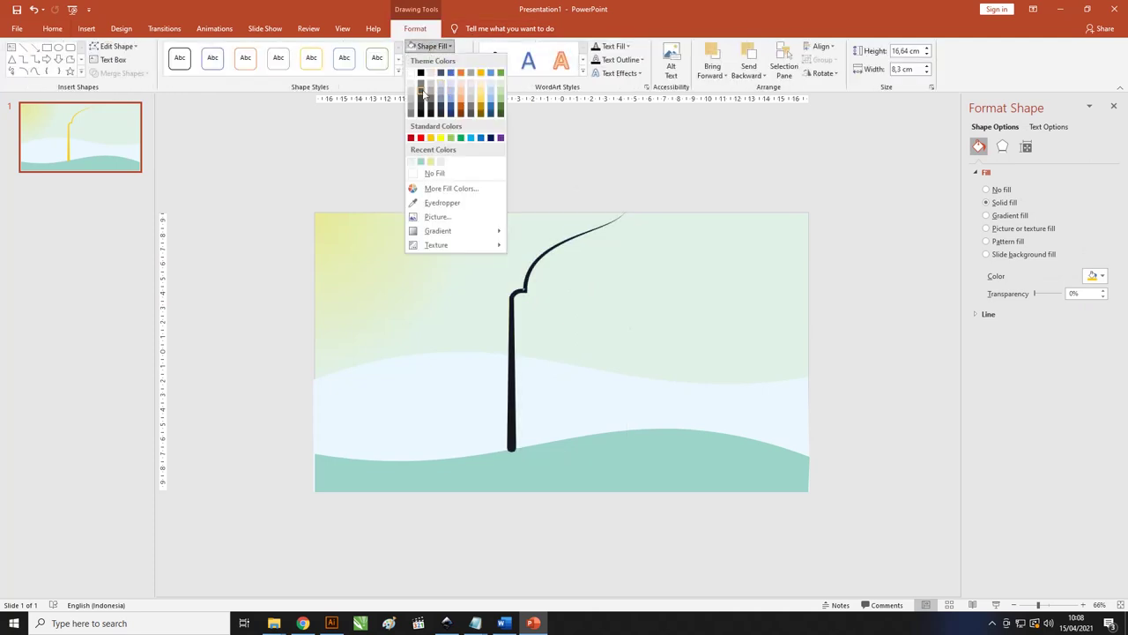
click(566, 145)
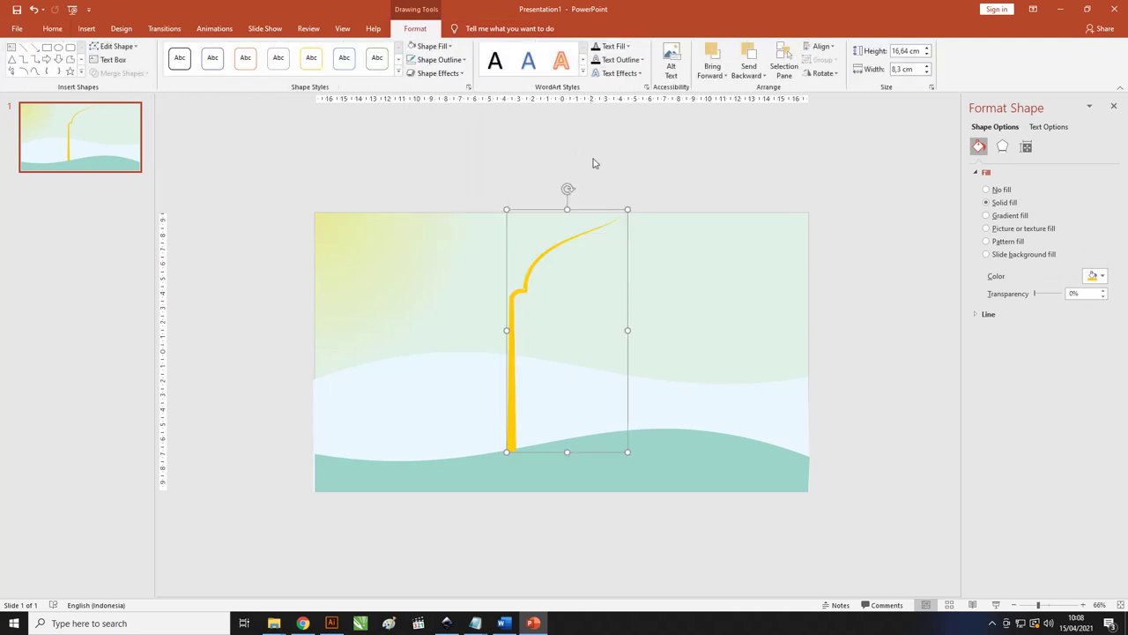
click(630, 155)
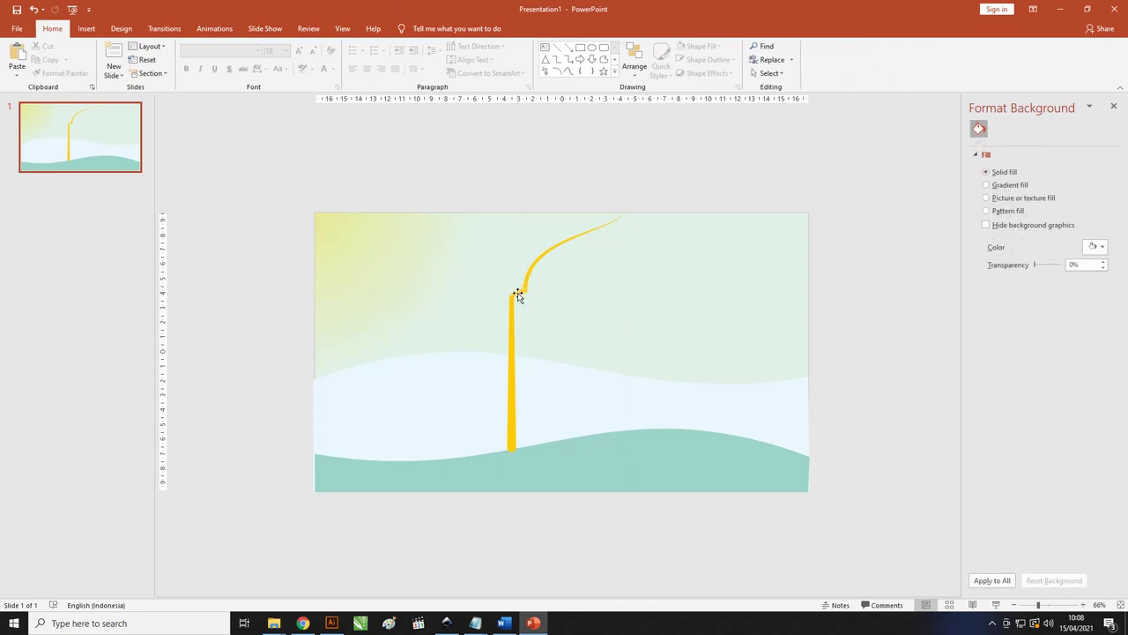
drag(519, 294, 431, 320)
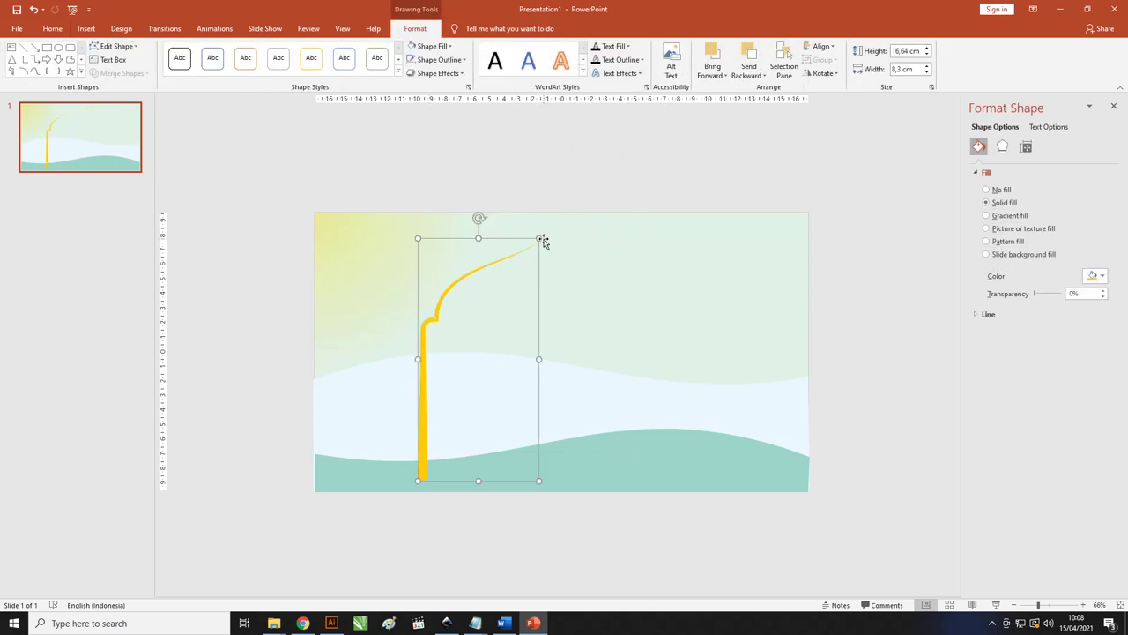
drag(538, 240, 520, 272)
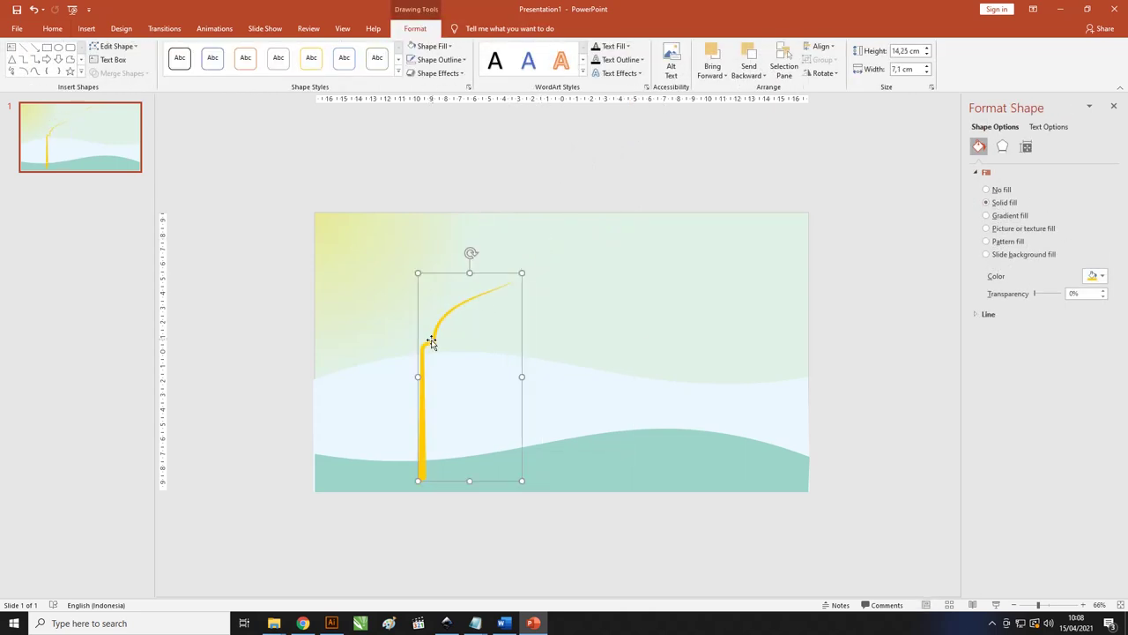
drag(429, 339, 358, 350)
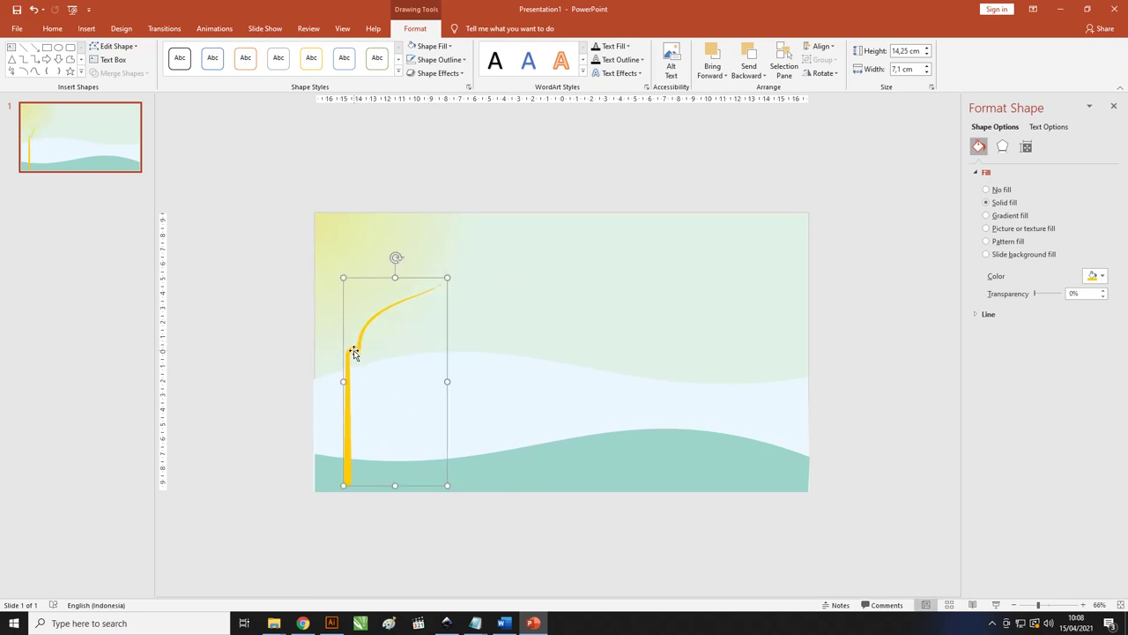
drag(354, 356, 494, 358)
- Flip the copied curve horizontally and slide it left to join the original as a dome arch
right_click(491, 350)
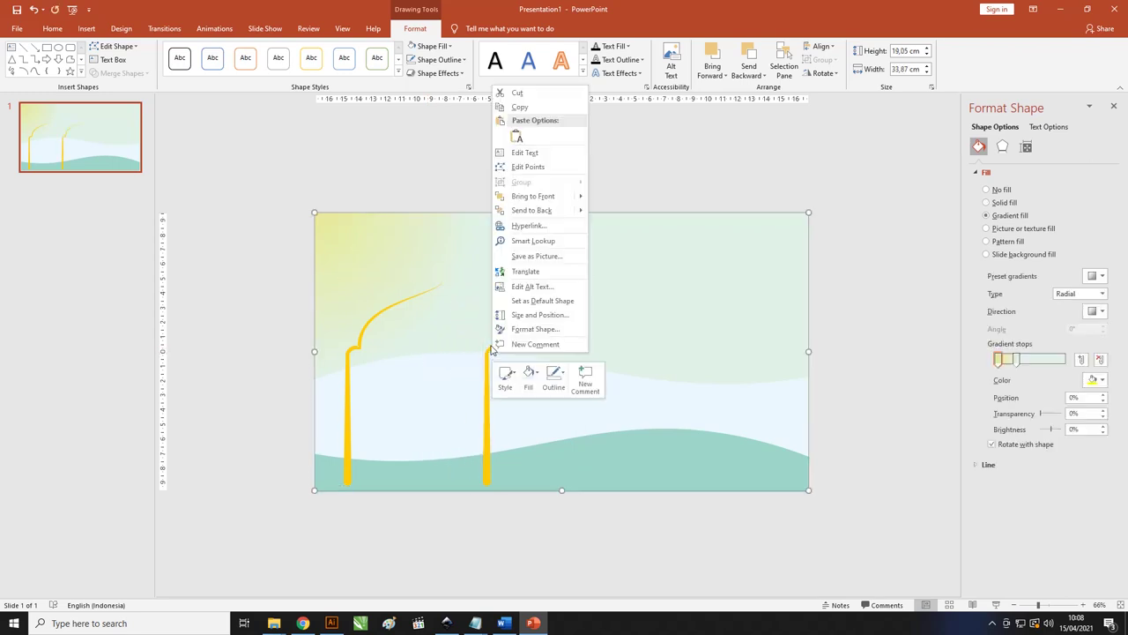
click(431, 33)
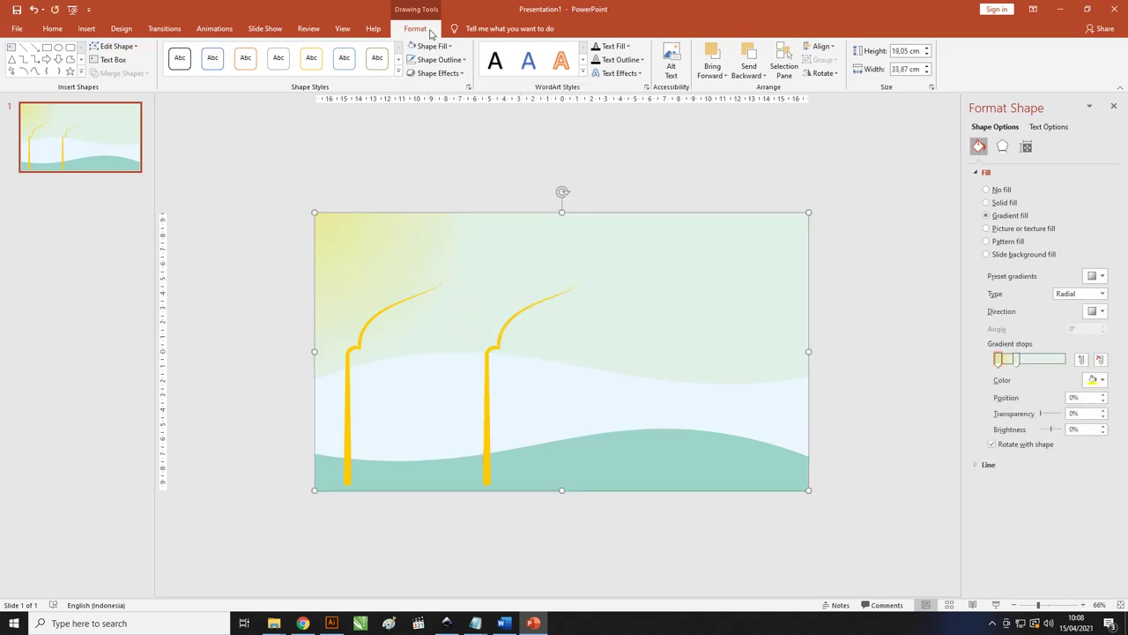
click(486, 396)
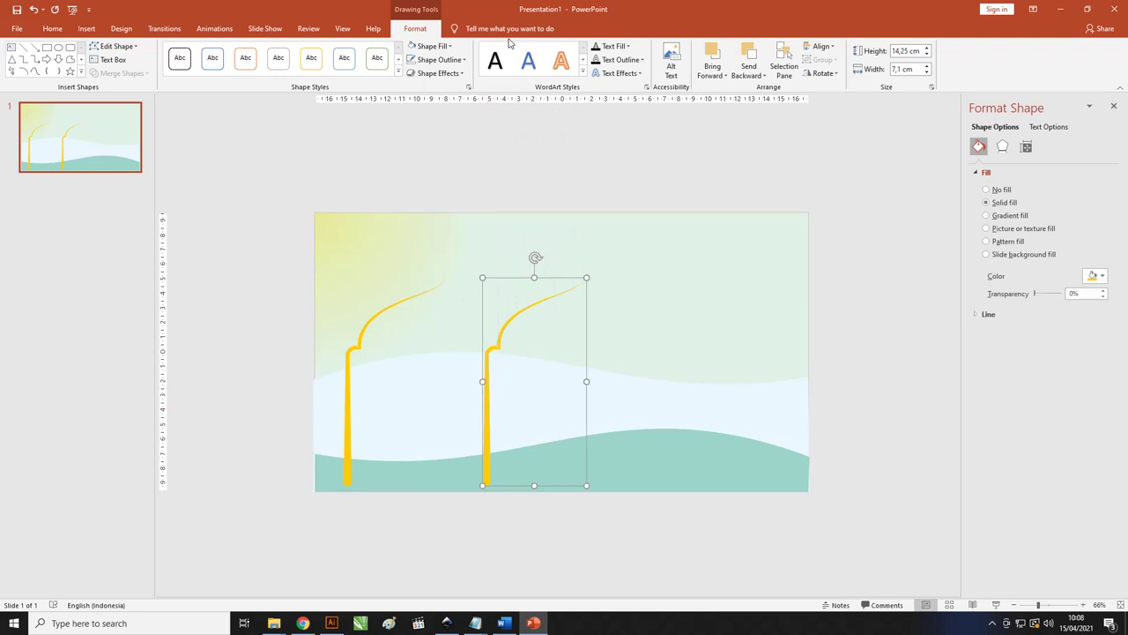
click(823, 73)
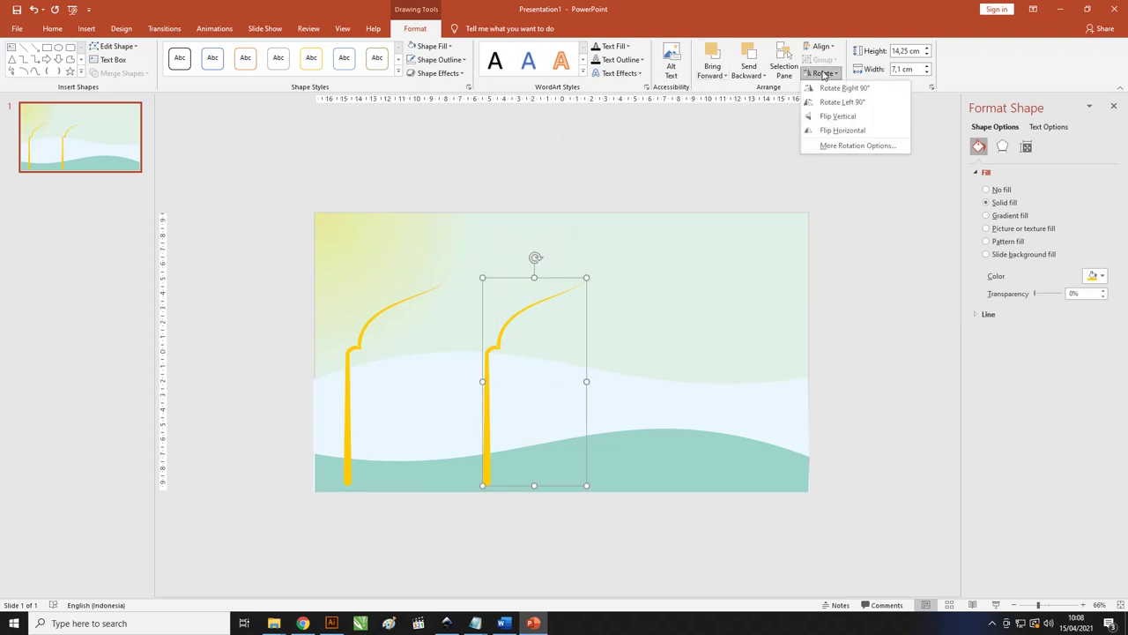
click(835, 131)
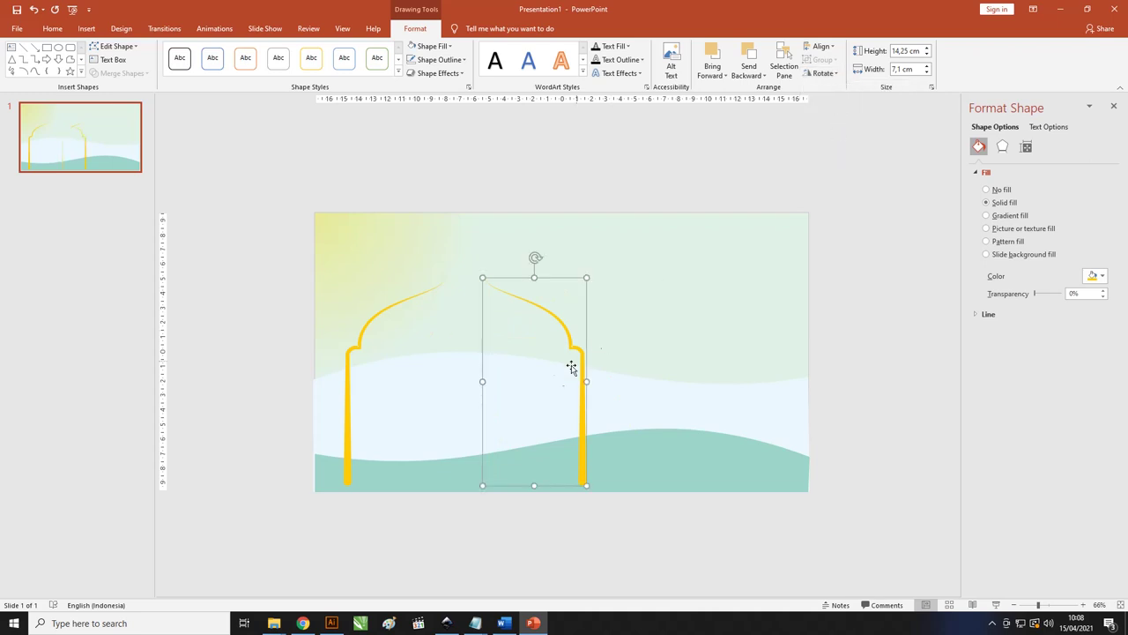
drag(583, 360, 547, 353)
click(414, 270)
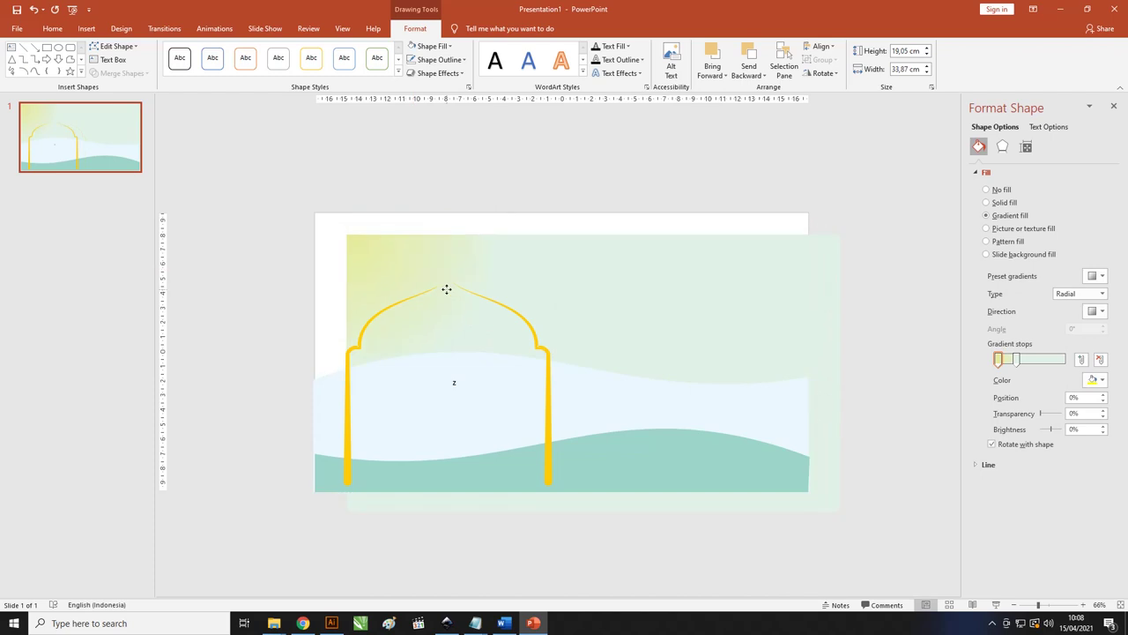
- Nudge the right curve left twice with Ctrl+Left so its tip meets the left curve's tip
scroll(446, 302, up, 6)
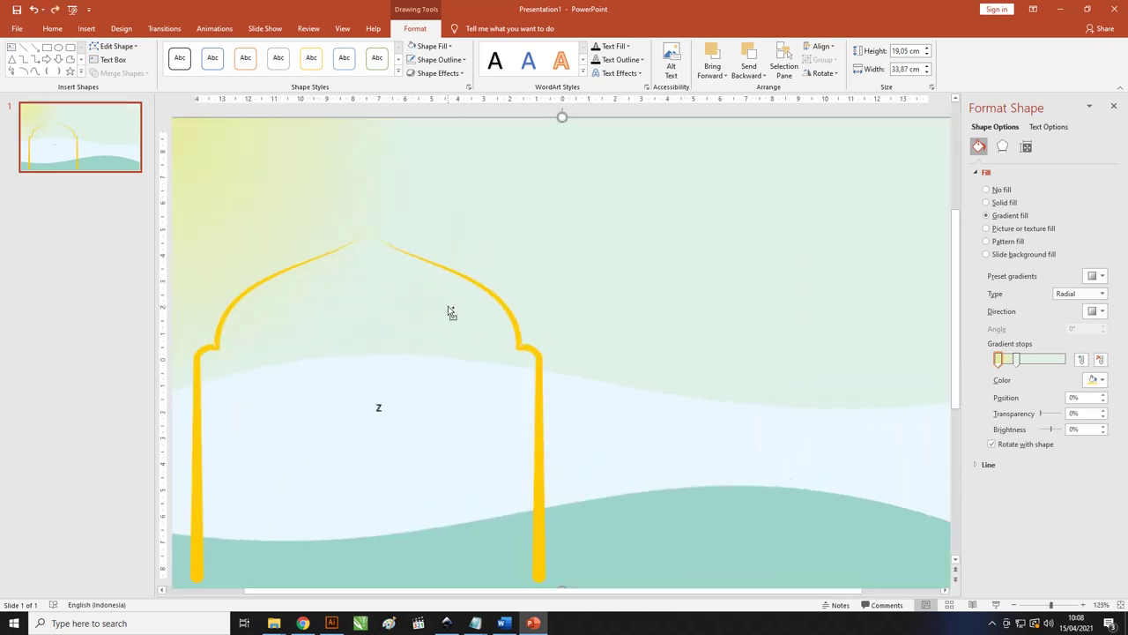
click(448, 260)
key(ctrl+Left)
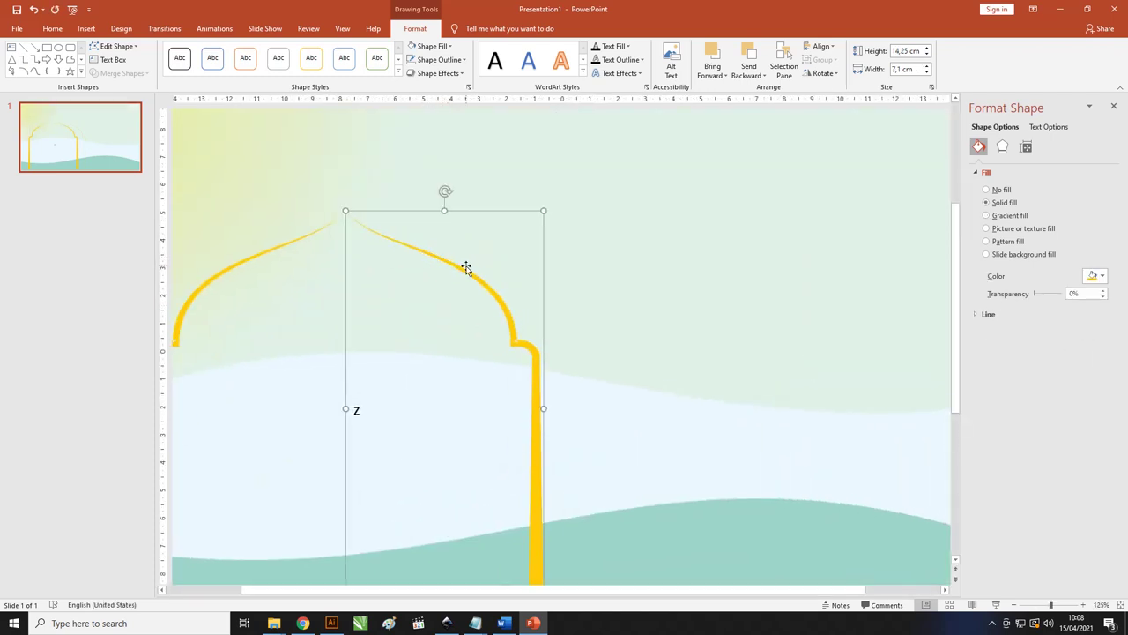
key(ctrl+Left)
key(ctrl+Left)
key(ctrl+Left)
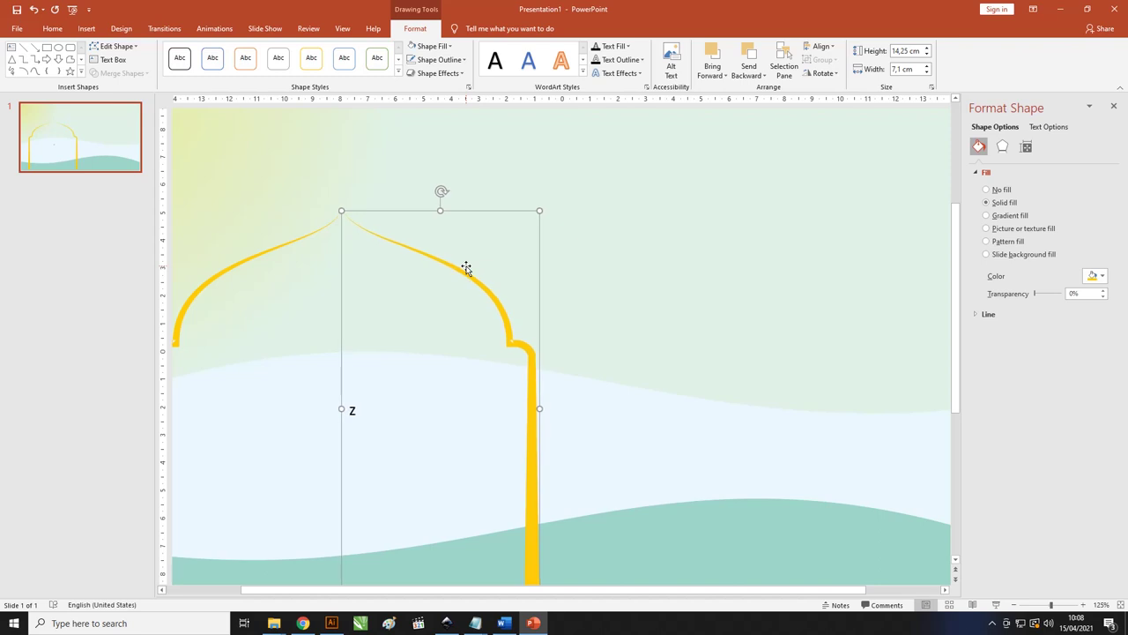
scroll(608, 272, down, 4)
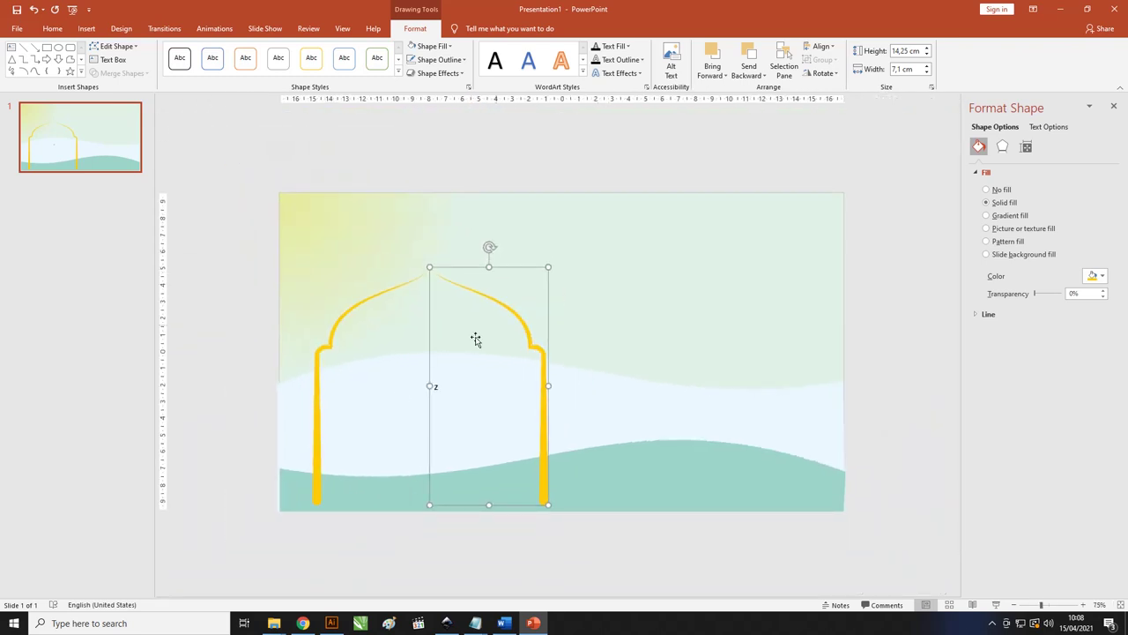
click(447, 396)
click(435, 386)
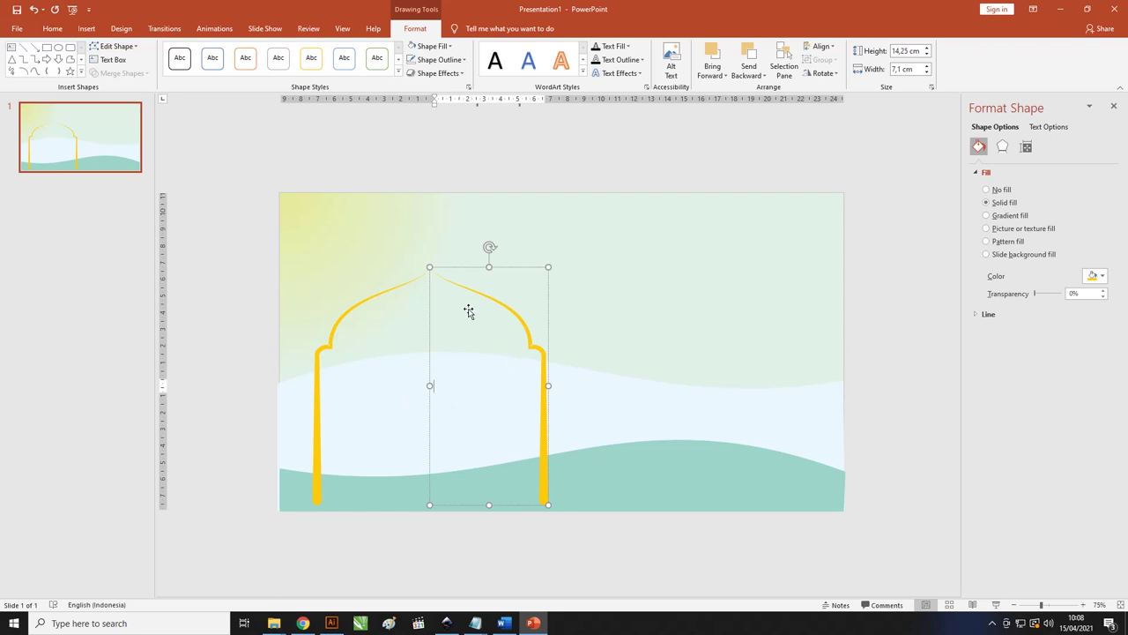
click(464, 262)
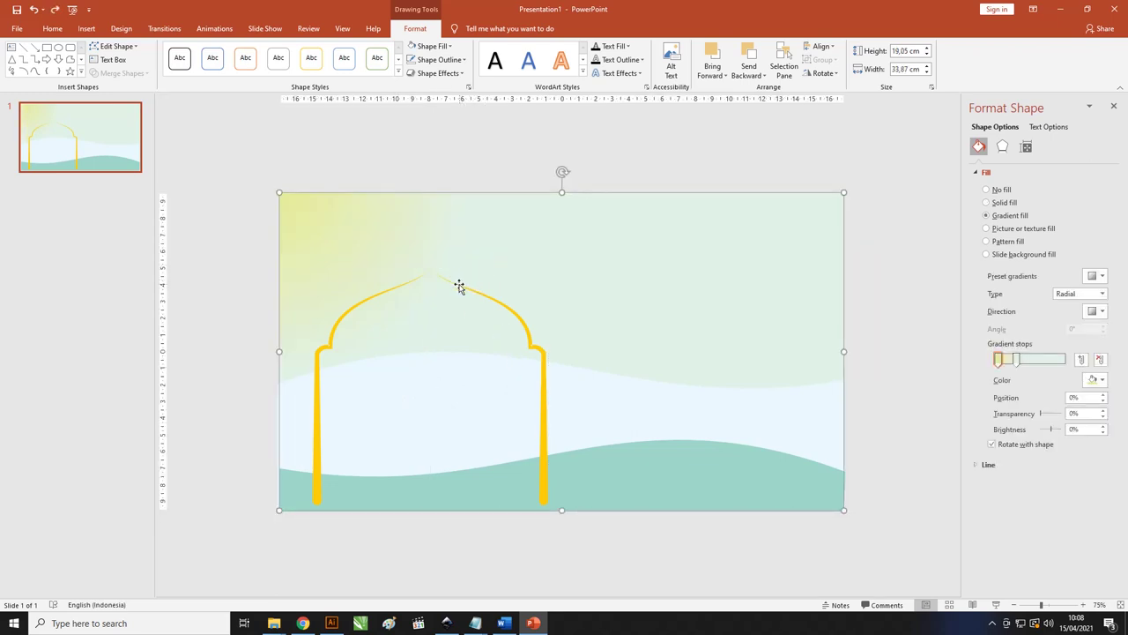
click(323, 188)
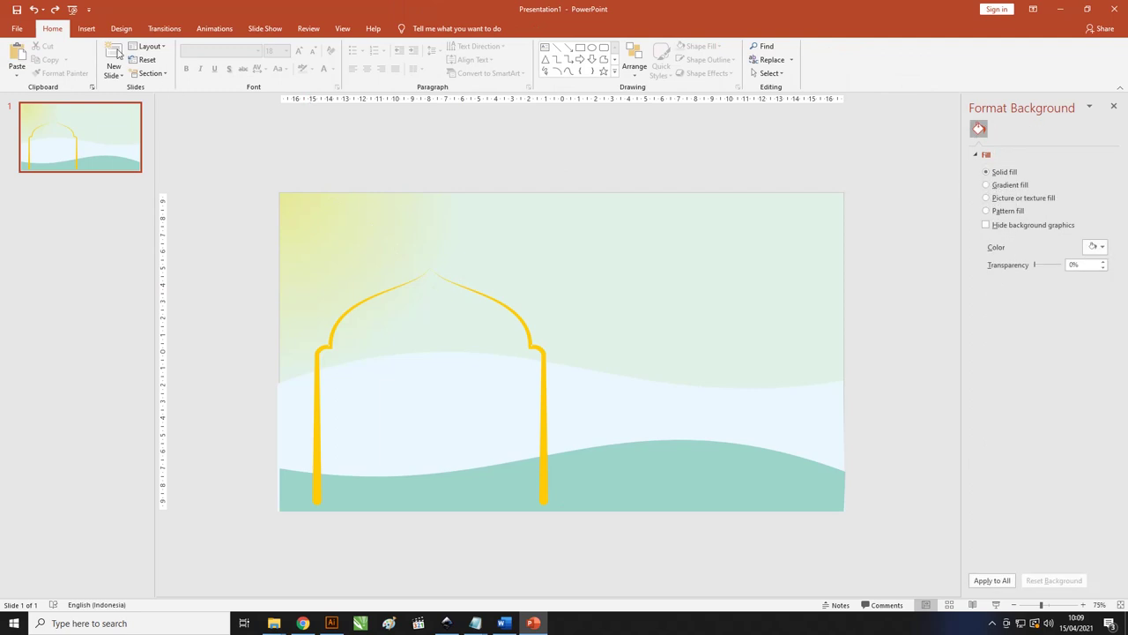
- Draw a blue rectangle covering the arch area
click(86, 28)
click(187, 63)
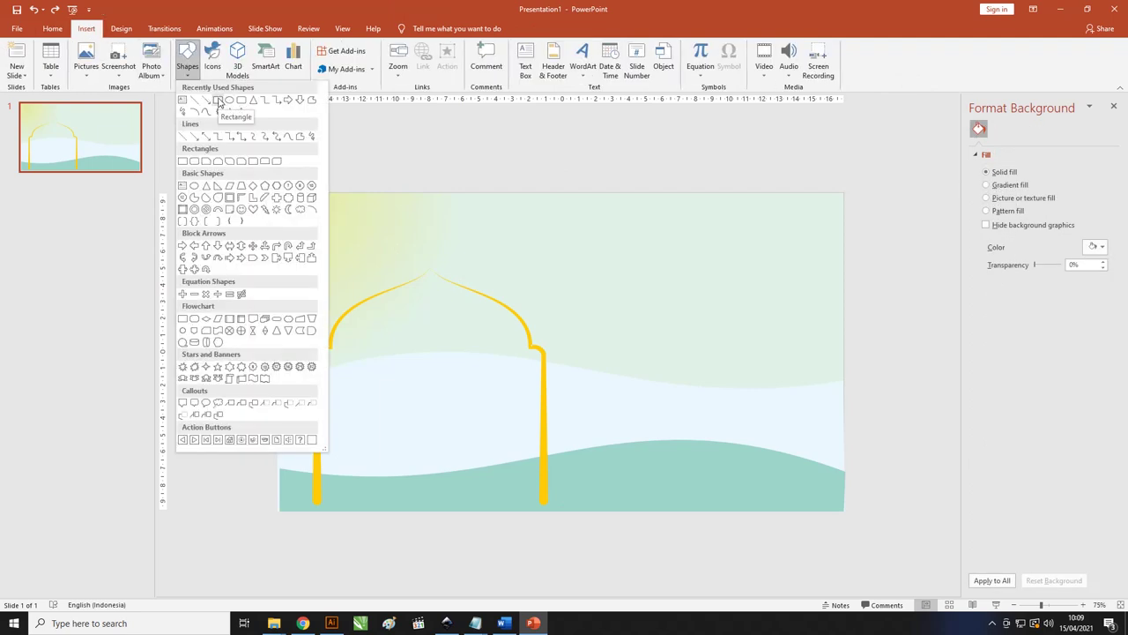
click(218, 101)
drag(316, 504, 542, 268)
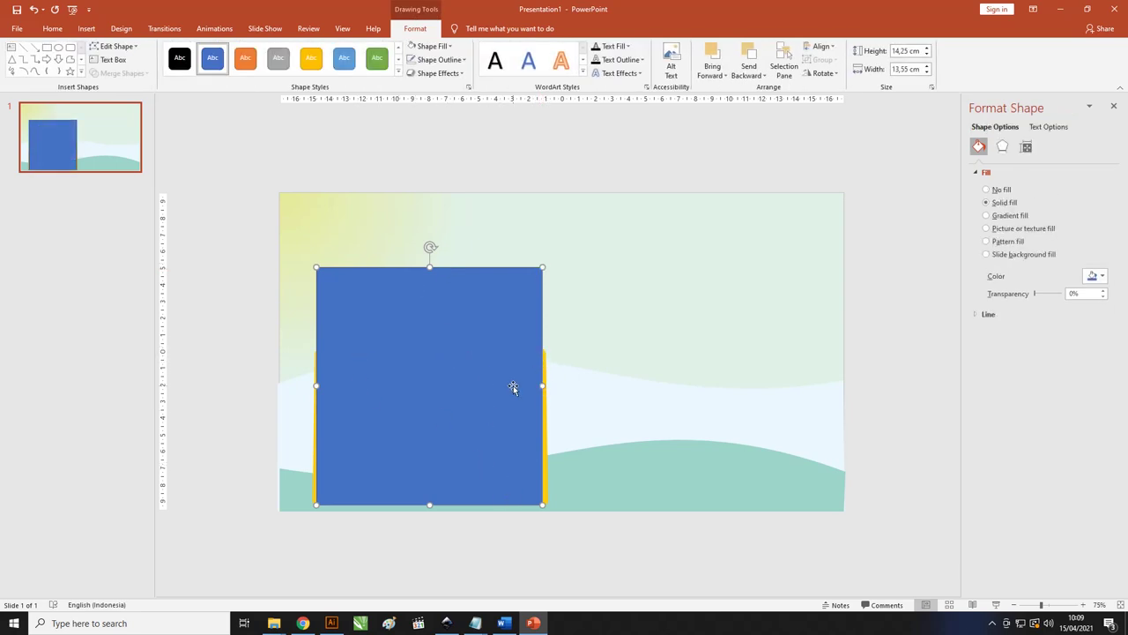
- Bring both yellow curves in front of the blue rectangle
click(548, 426)
click(545, 425)
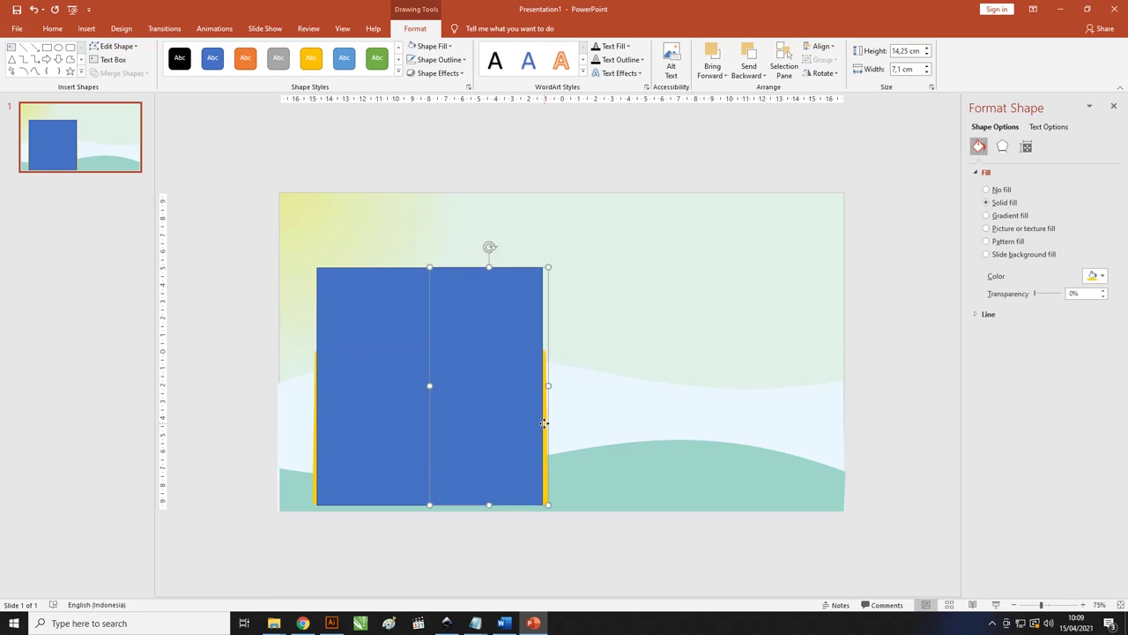
shift+click(313, 432)
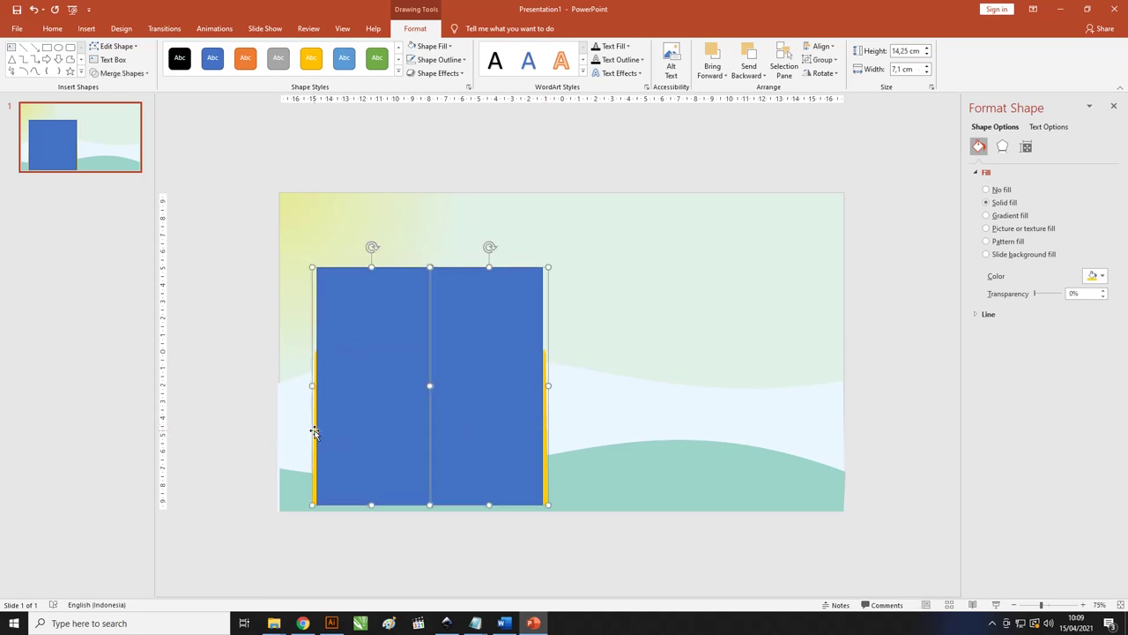
right_click(546, 410)
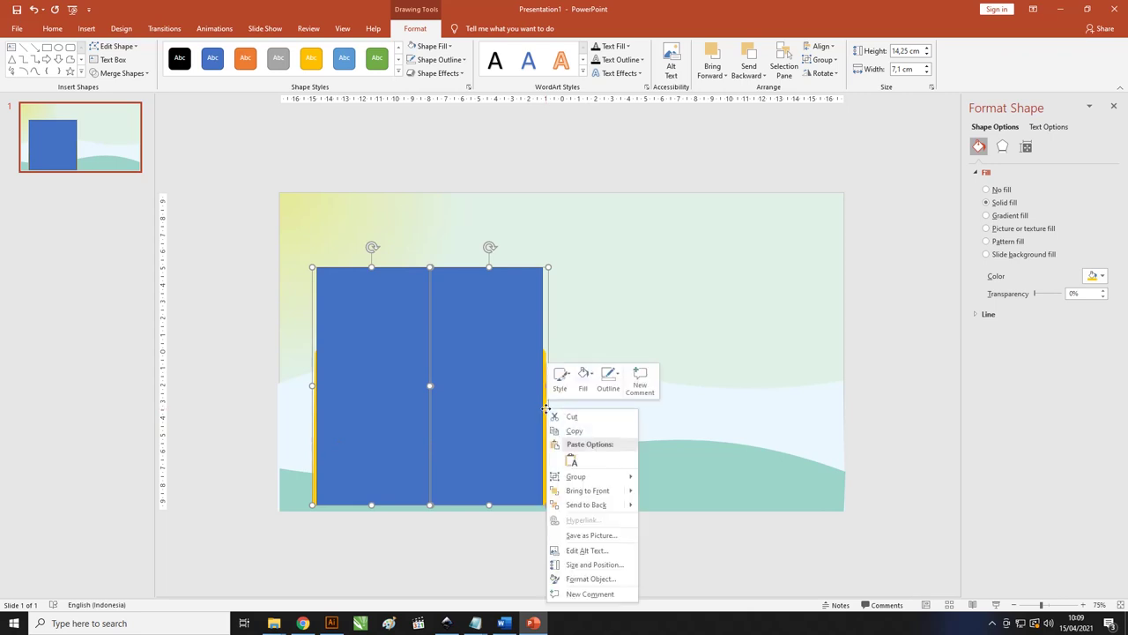
click(613, 495)
click(380, 534)
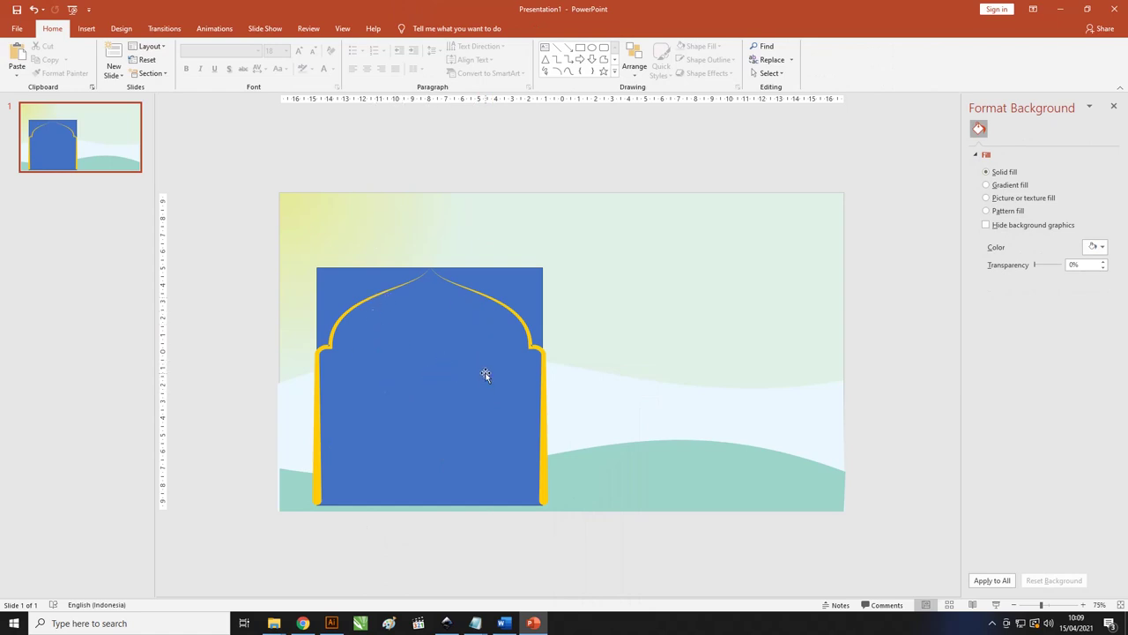
- Edit the rectangle's points: lower both top corners to the shoulders and raise a new peak point
click(422, 363)
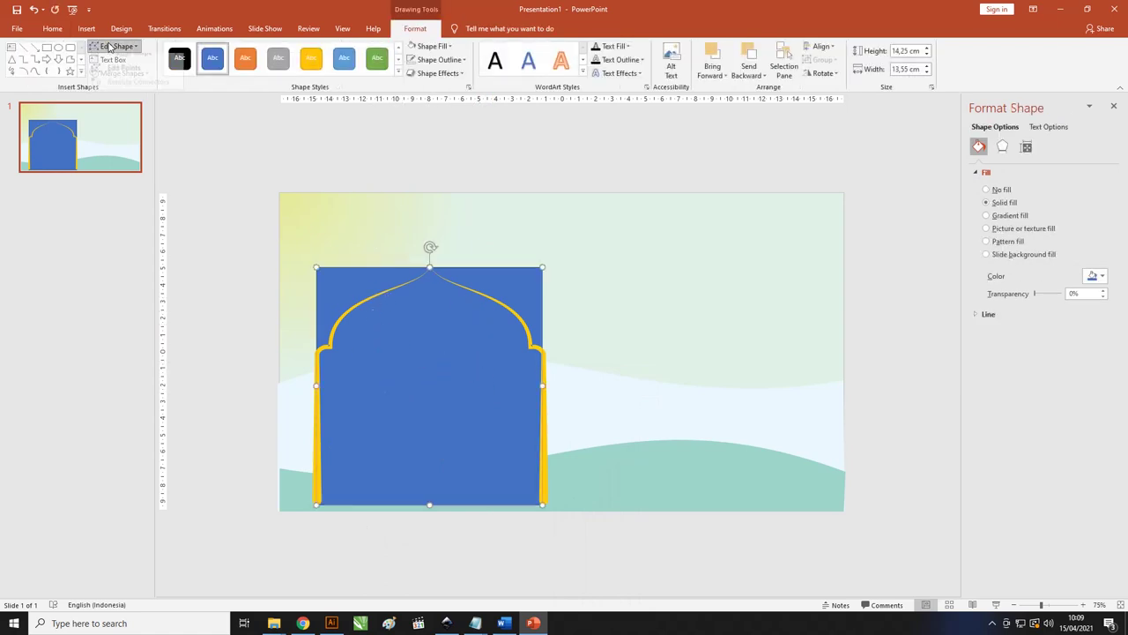
click(109, 47)
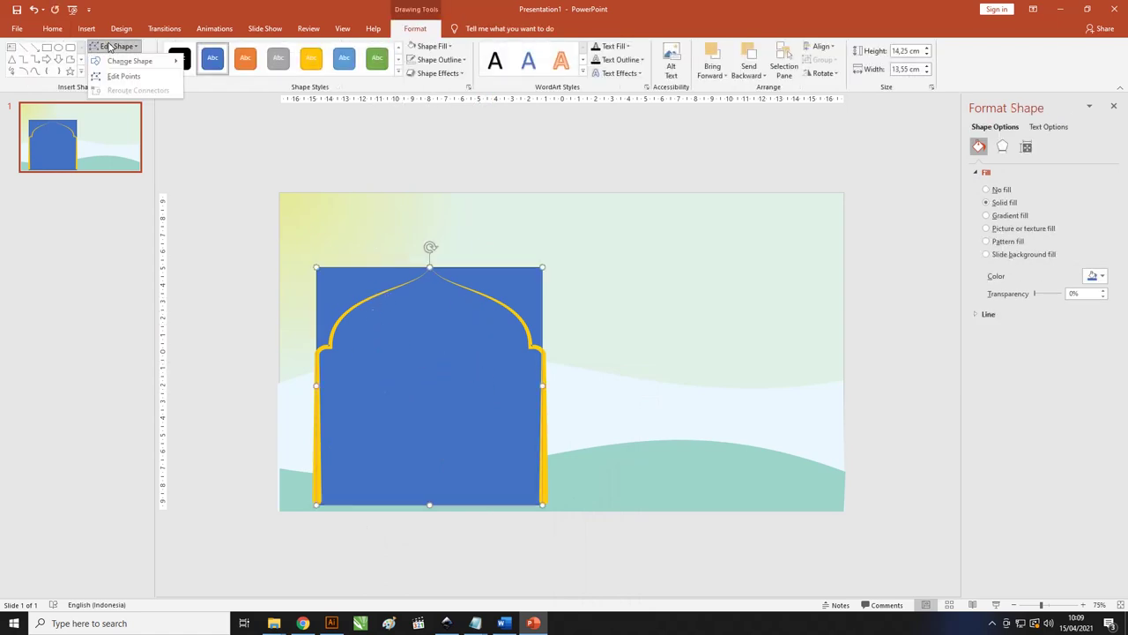
click(141, 77)
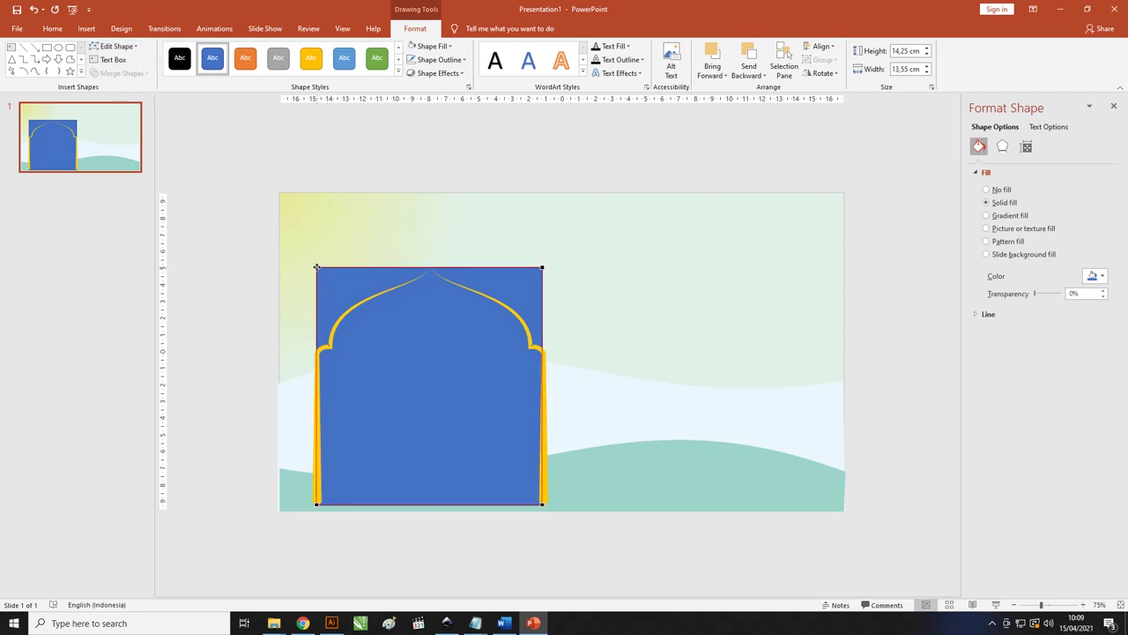
drag(316, 267, 390, 335)
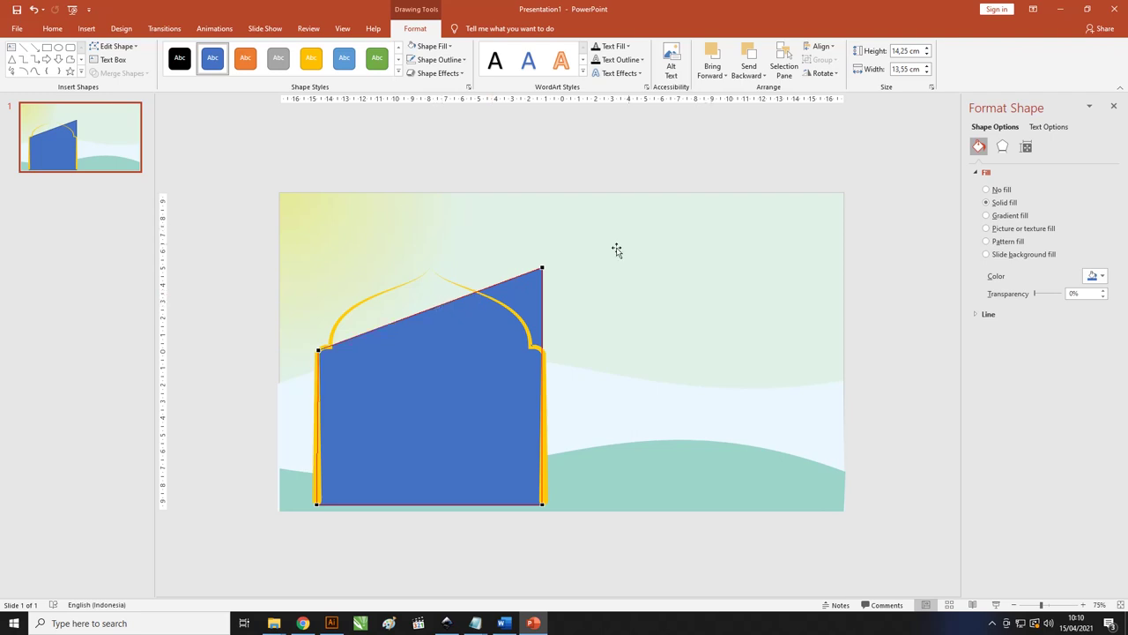
right_click(440, 305)
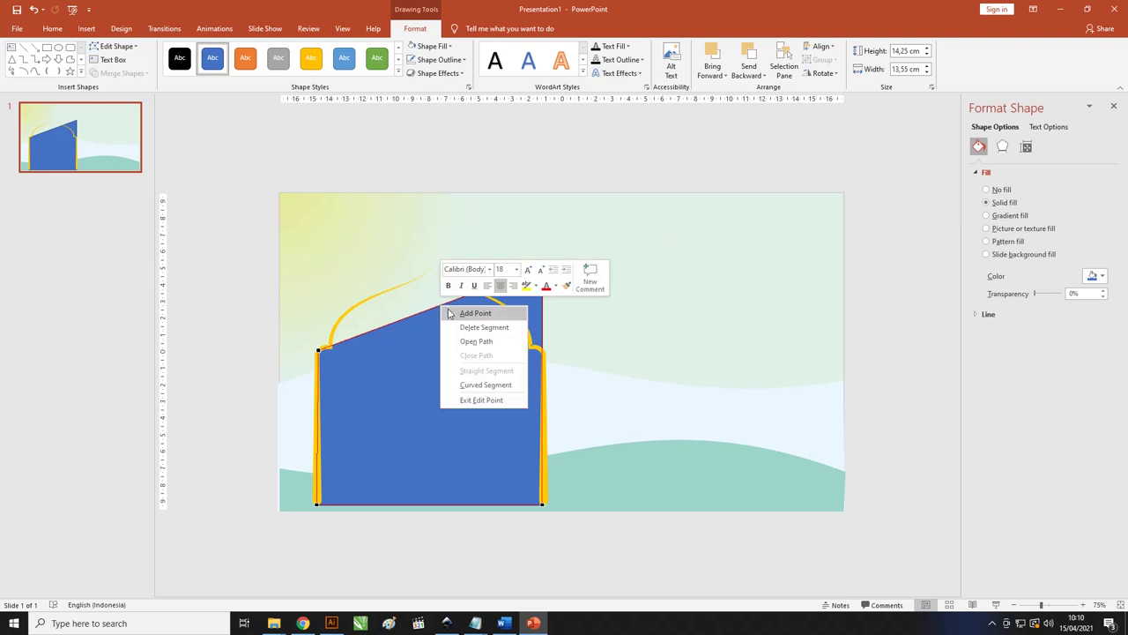
click(448, 314)
drag(440, 305, 430, 269)
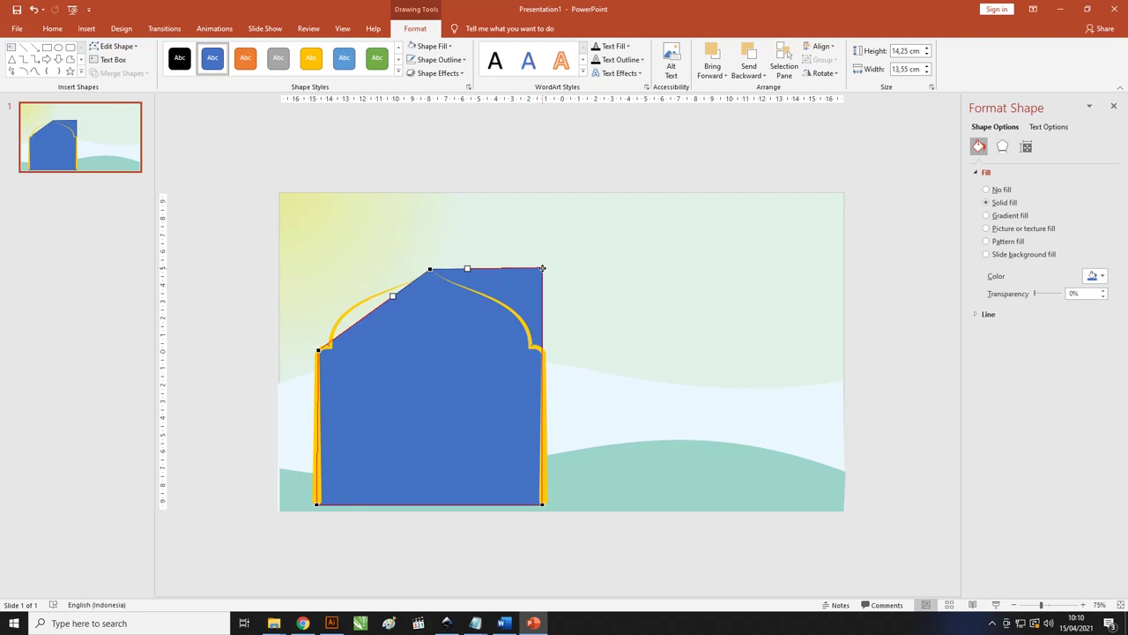
drag(542, 268, 543, 356)
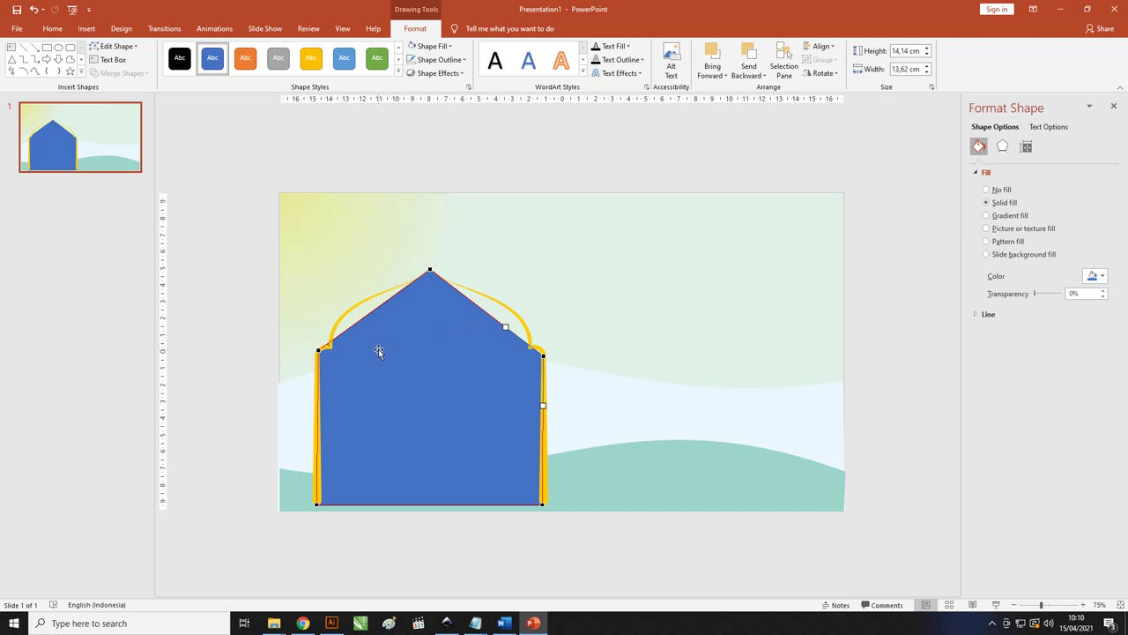
- Add a point on the right roof and bend the right edge onto the yellow curve, keeping the peak pointed
scroll(378, 348, up, 3)
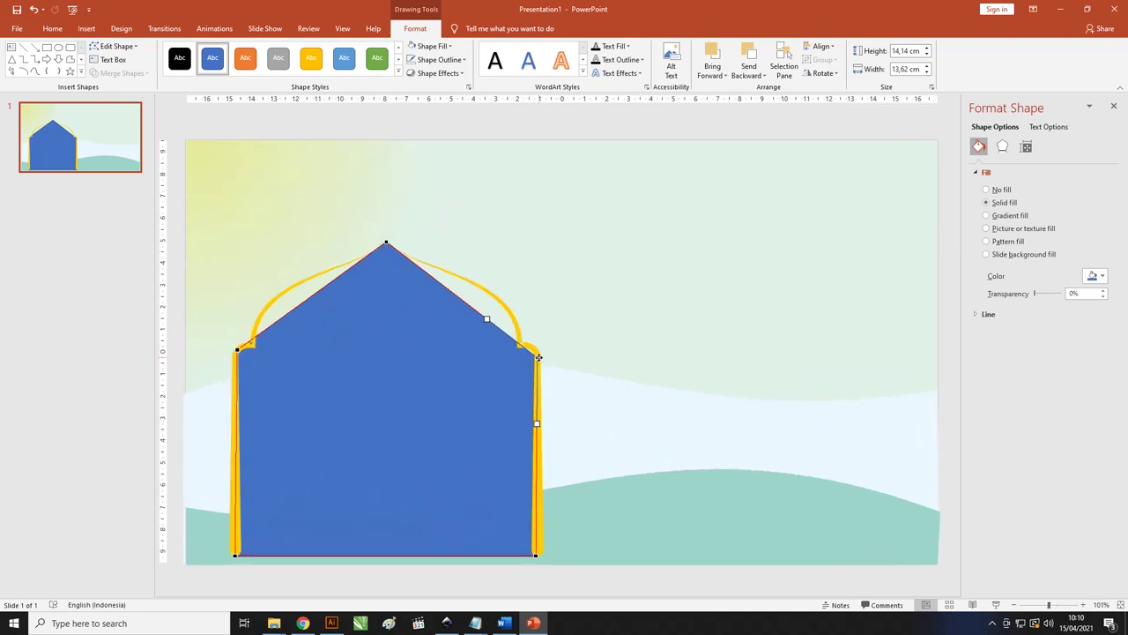
mouse_move(487, 317)
mouse_down()
mouse_move(446, 300)
mouse_move(466, 302)
mouse_up()
ctrl+scroll(483, 312, up, 2)
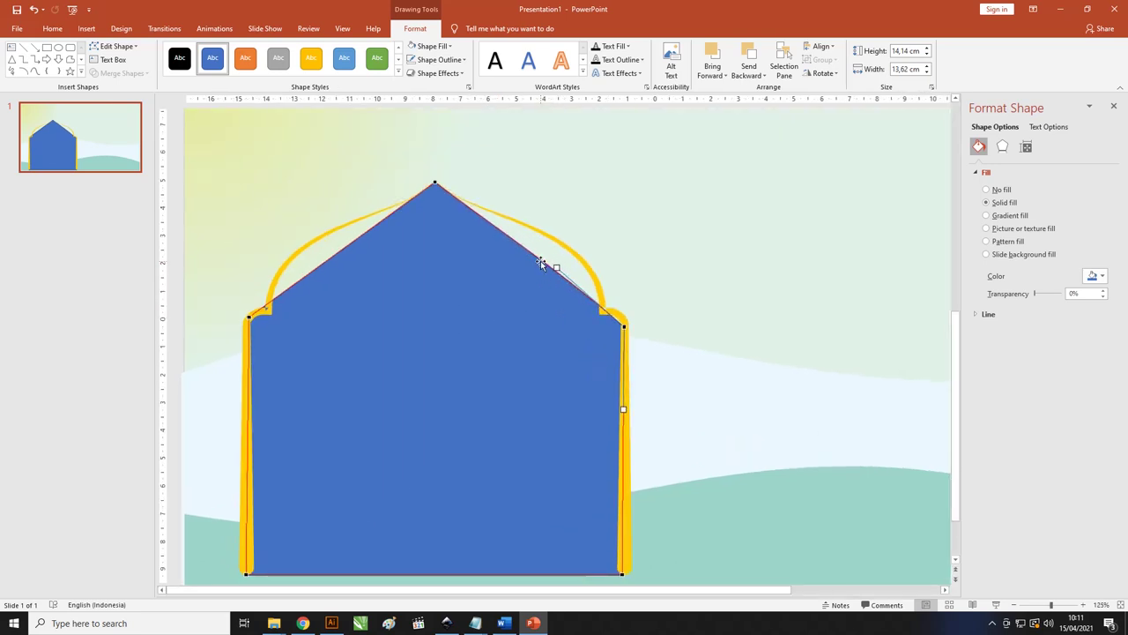
right_click(540, 261)
click(552, 268)
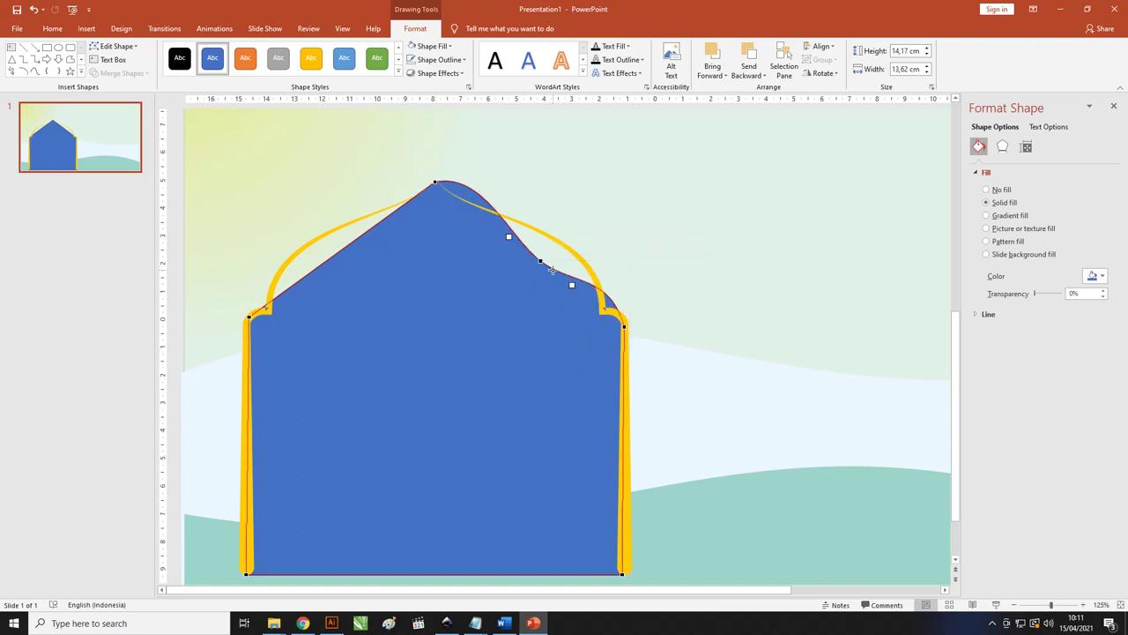
mouse_move(541, 261)
mouse_down()
mouse_move(565, 246)
mouse_move(480, 220)
mouse_up()
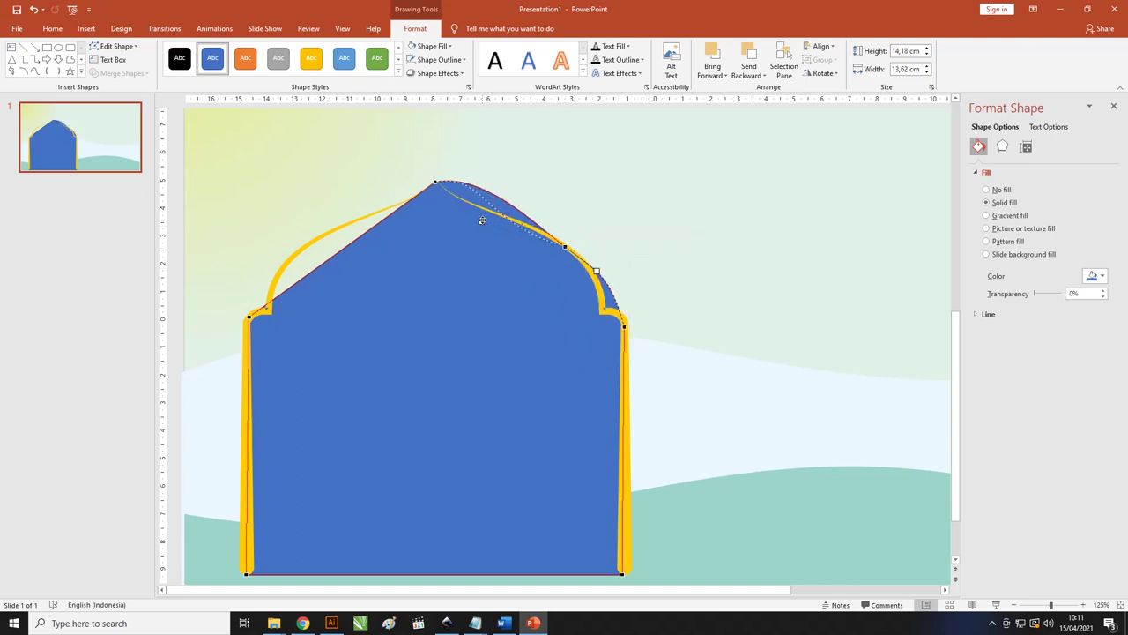
click(434, 182)
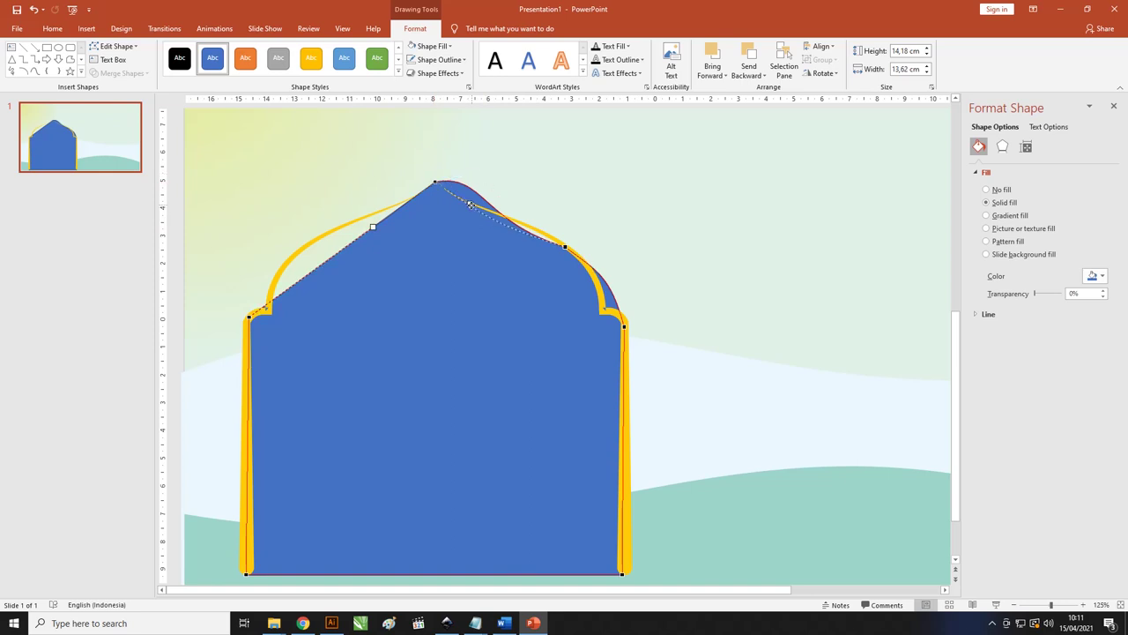
mouse_move(485, 173)
mouse_down()
mouse_move(494, 221)
mouse_move(455, 194)
mouse_up()
click(566, 247)
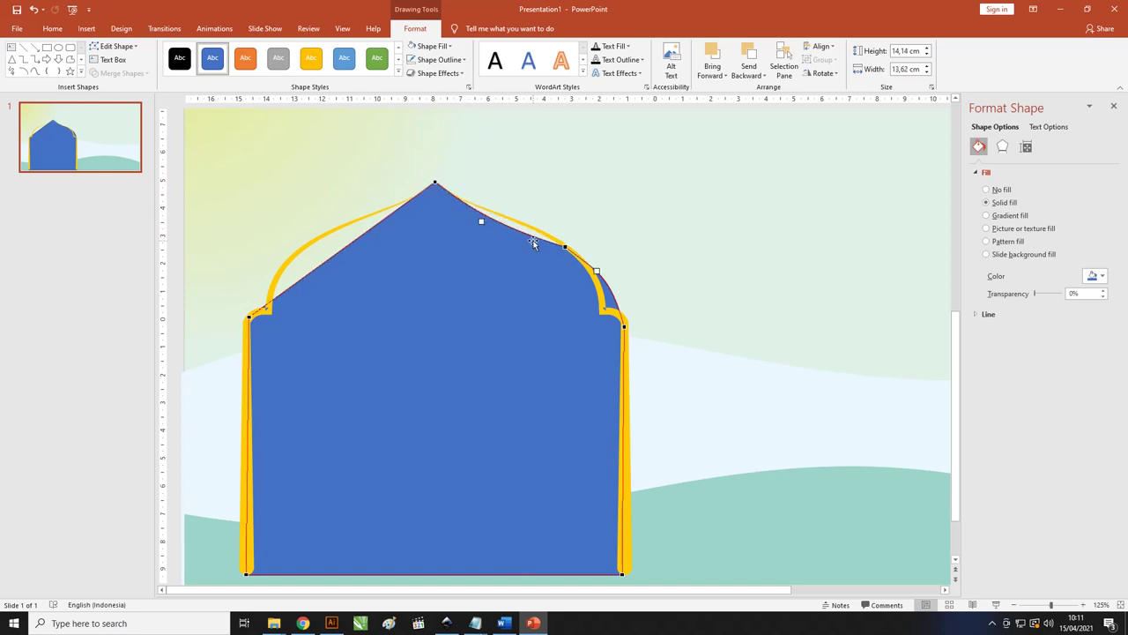
drag(594, 272, 595, 273)
- Add a right-shoulder point and reshape the curve running right from the peak
scroll(555, 243, up, 5)
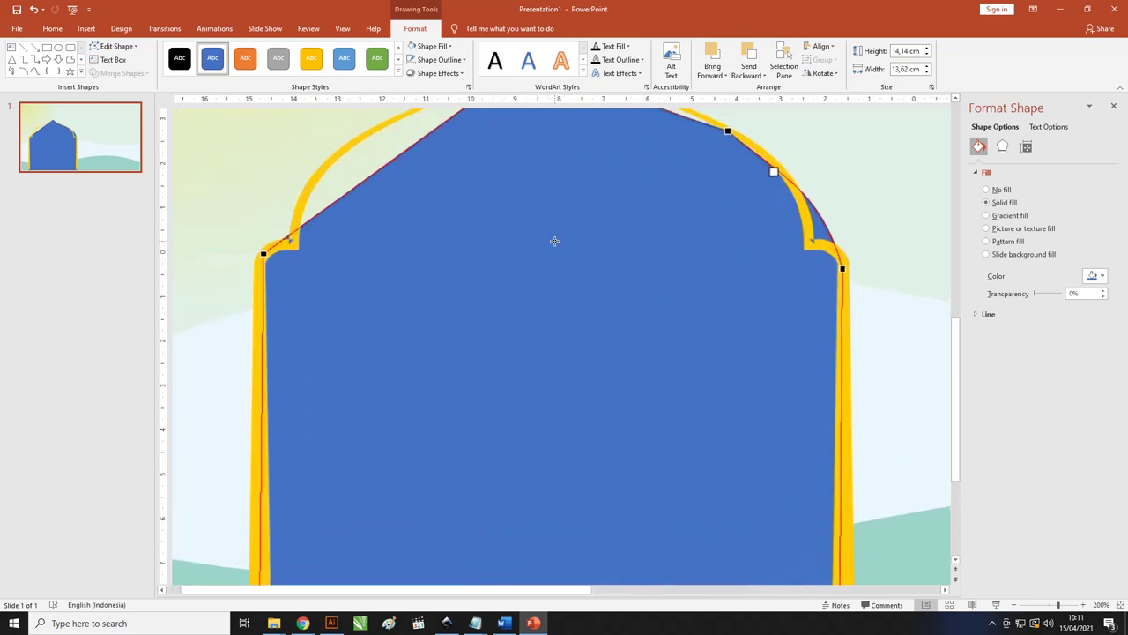
scroll(555, 242, down, 5)
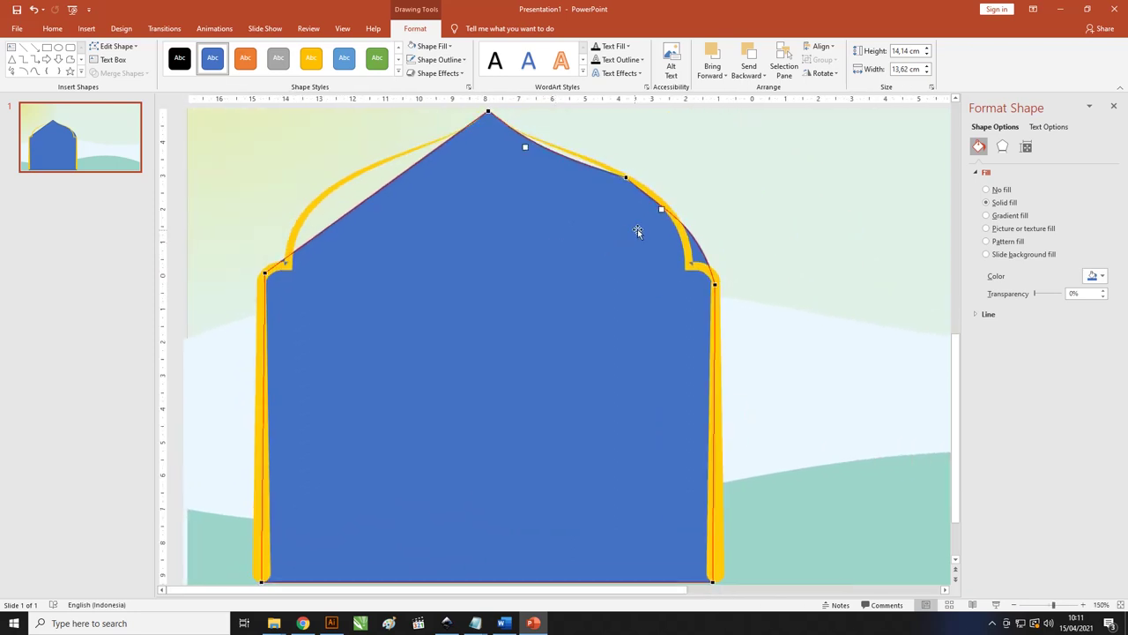
right_click(700, 249)
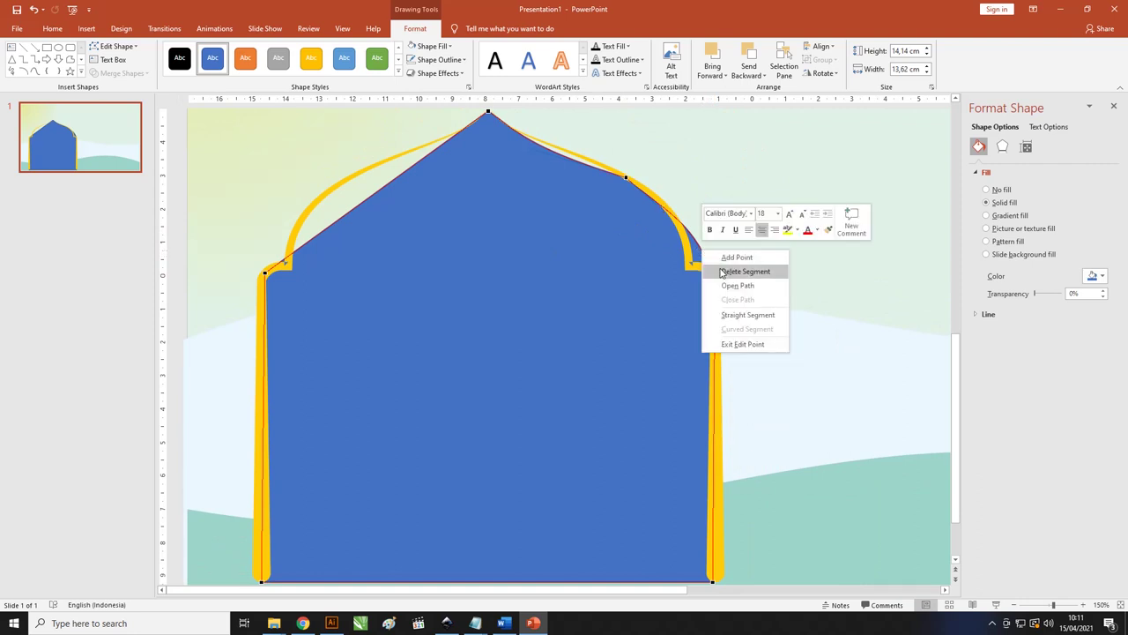
click(714, 259)
mouse_move(703, 250)
mouse_down()
mouse_move(688, 263)
mouse_move(687, 225)
mouse_up()
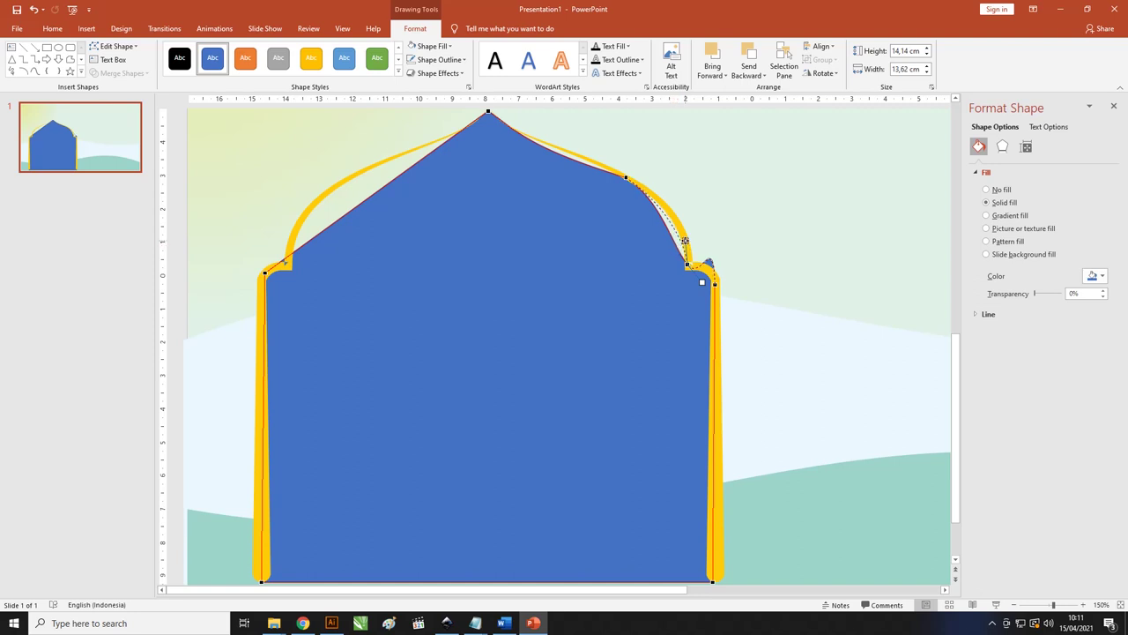
click(490, 111)
mouse_move(504, 128)
mouse_down()
mouse_move(628, 178)
mouse_move(492, 113)
mouse_up()
- Refine the curve handles between the peak and right roof to follow the yellow band
scroll(491, 132, up, 1)
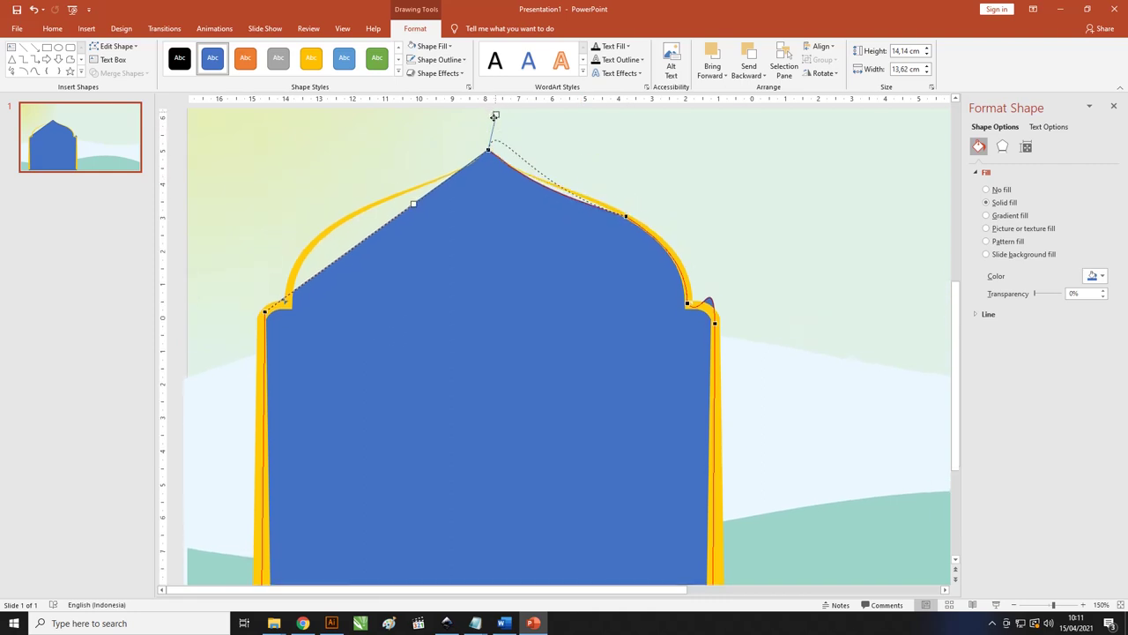
click(625, 219)
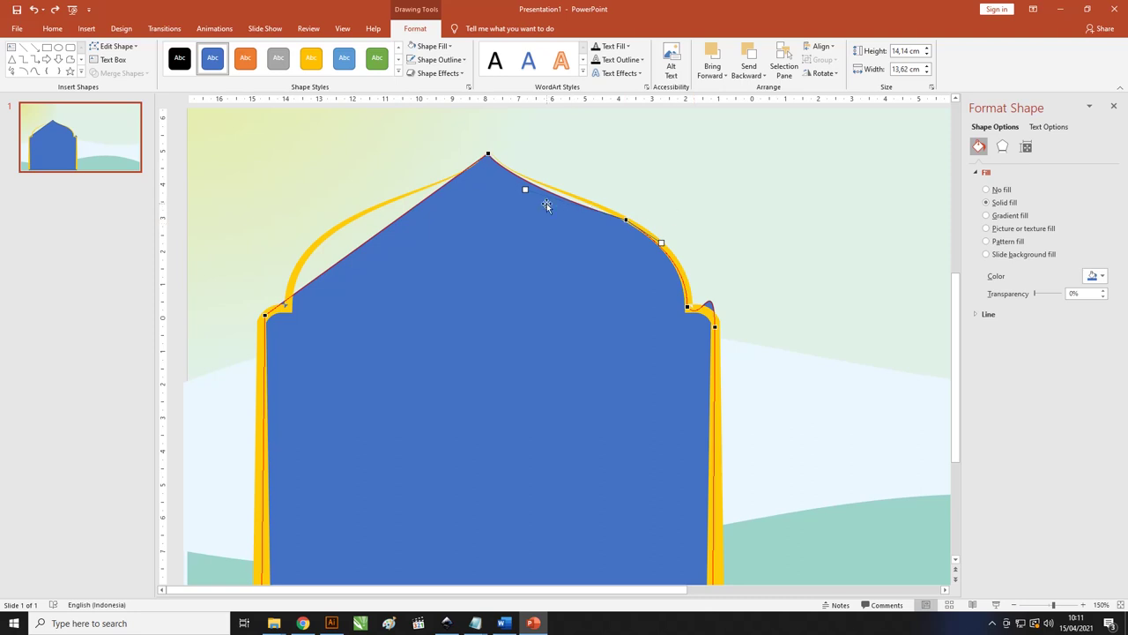
drag(524, 190, 527, 178)
ctrl+scroll(558, 207, up, 5)
scroll(844, 231, up, 5)
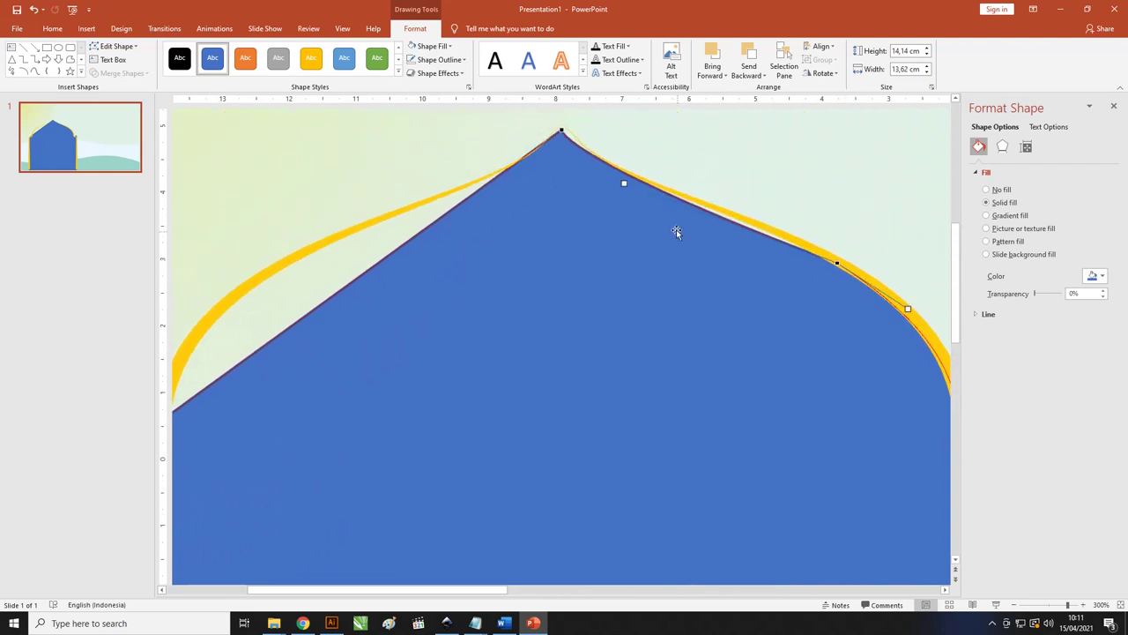
drag(625, 182, 780, 235)
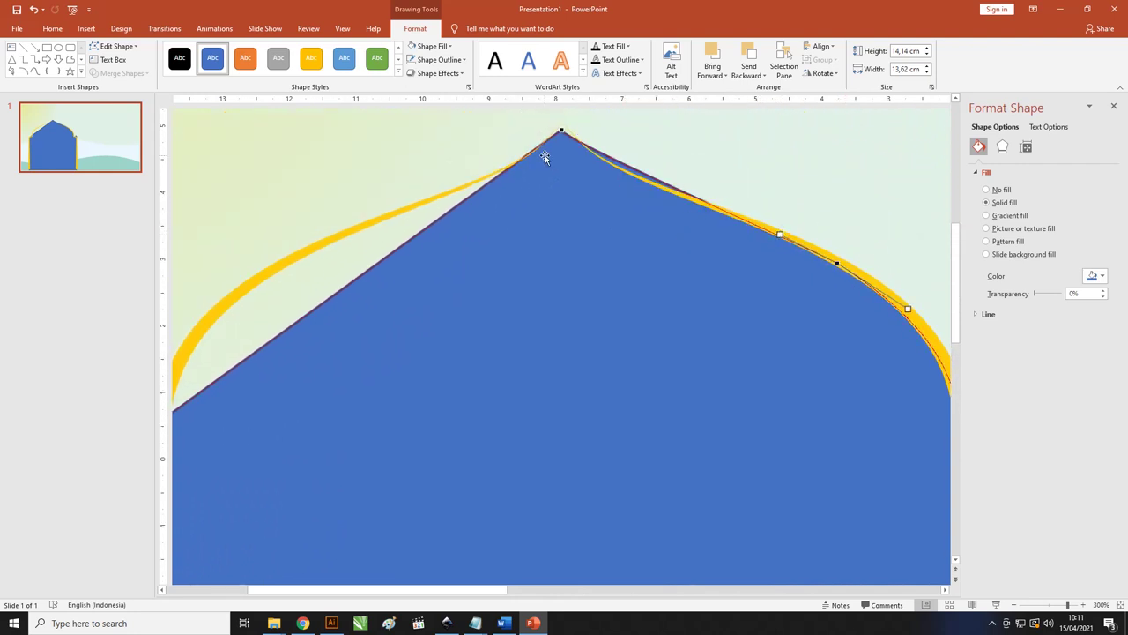
click(561, 131)
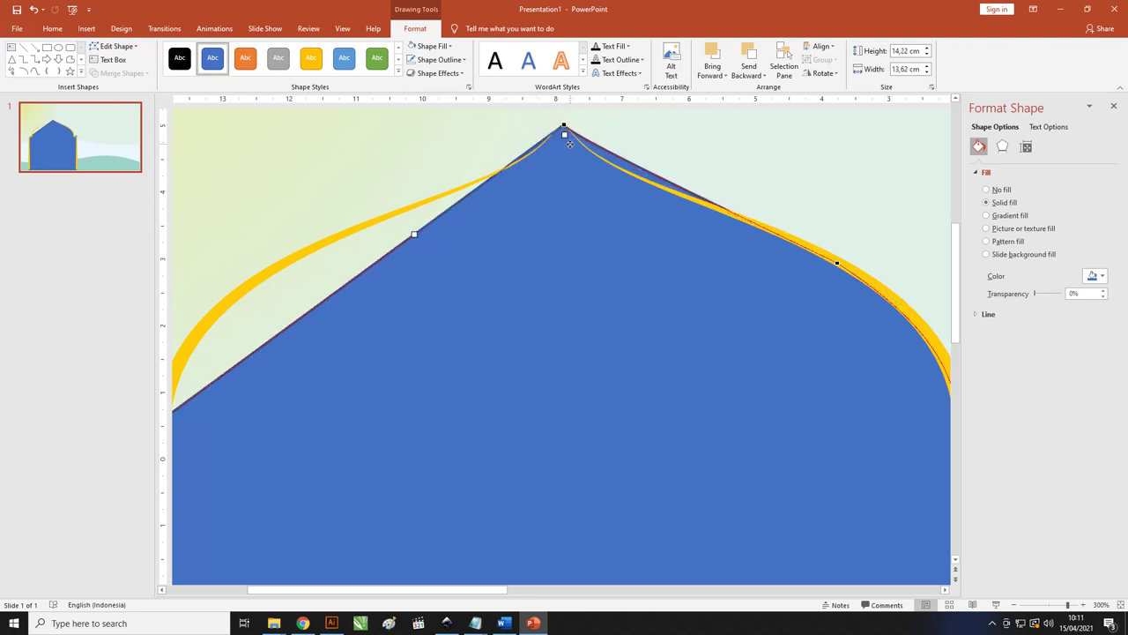
drag(566, 134, 567, 160)
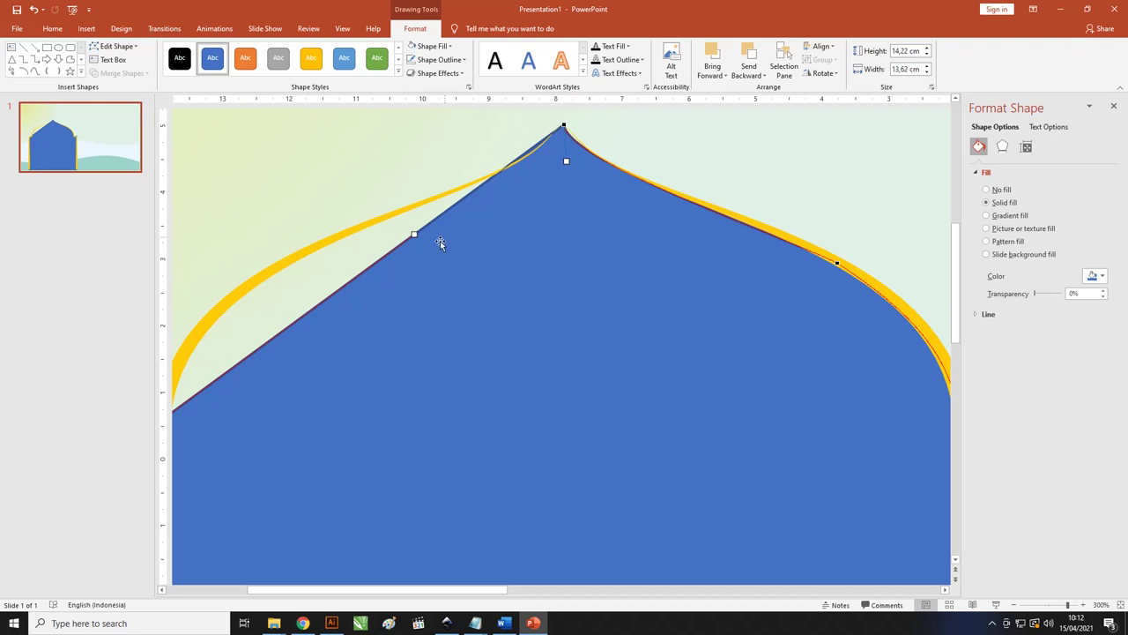
ctrl+scroll(440, 244, down, 5)
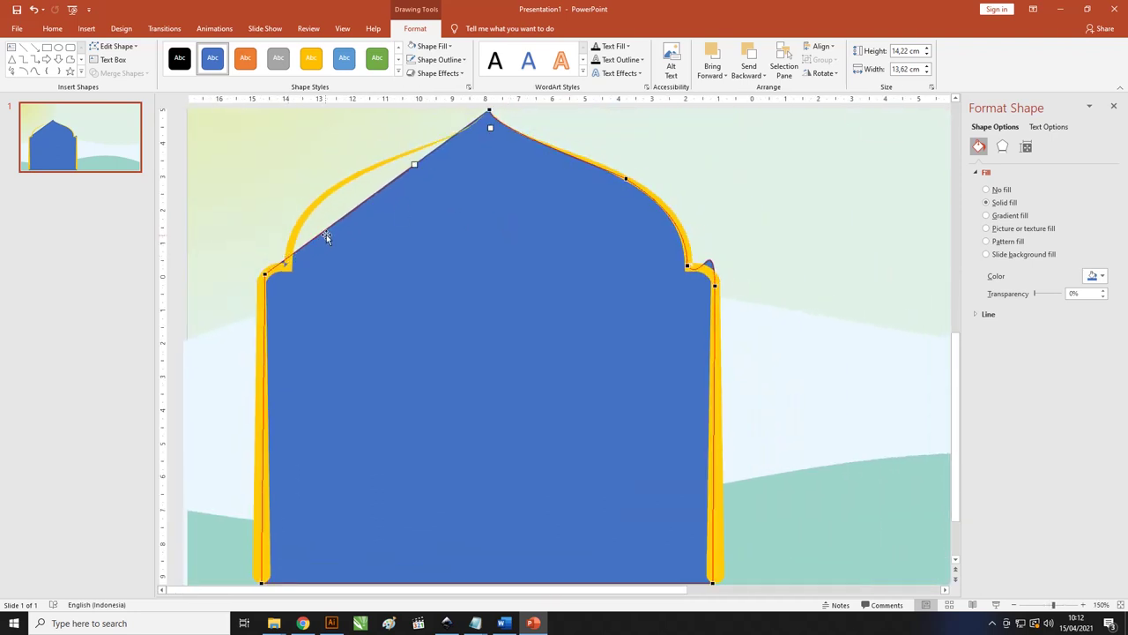
- Add points on the left roof and left shoulder and pull them onto the yellow arch's left side
right_click(328, 230)
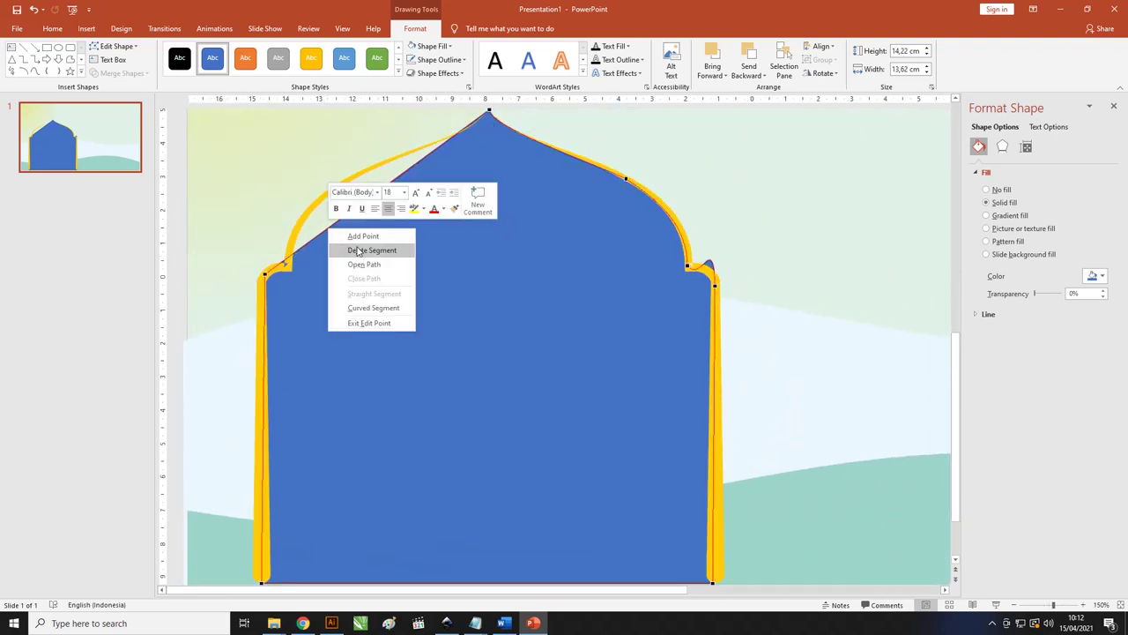
click(364, 236)
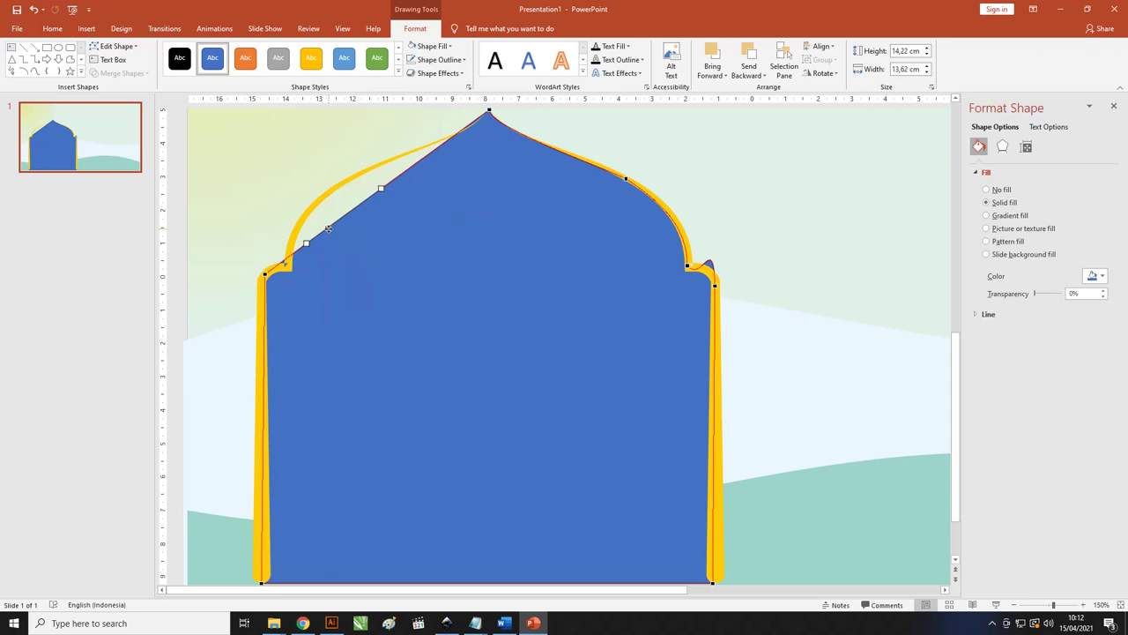
drag(332, 230, 331, 188)
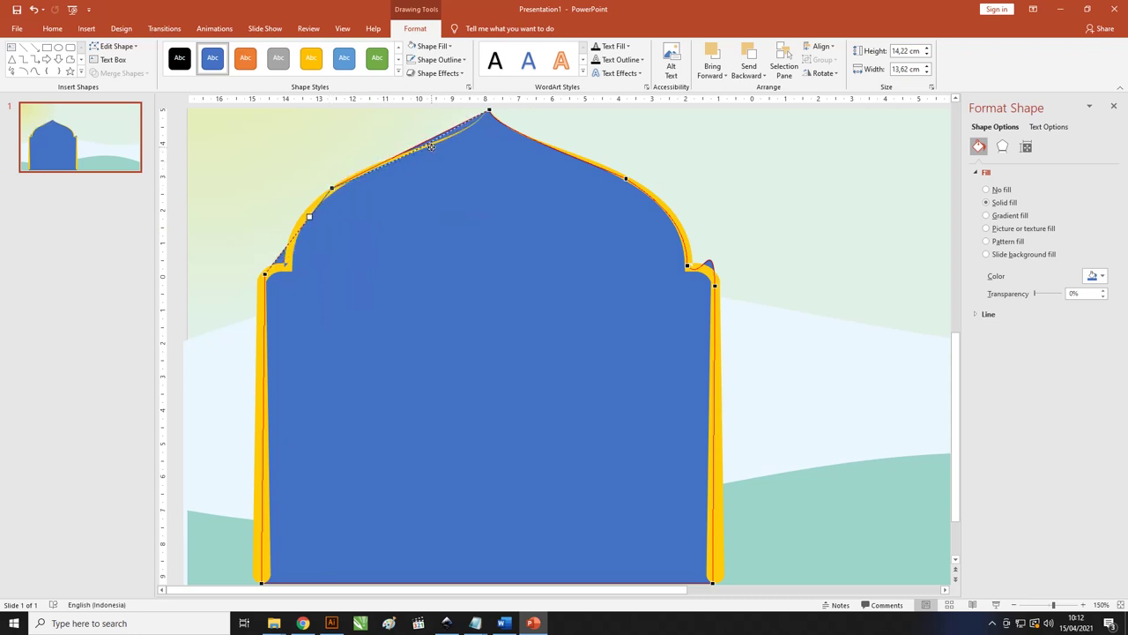
mouse_move(433, 164)
mouse_down()
mouse_move(428, 146)
mouse_move(441, 148)
mouse_up()
click(490, 109)
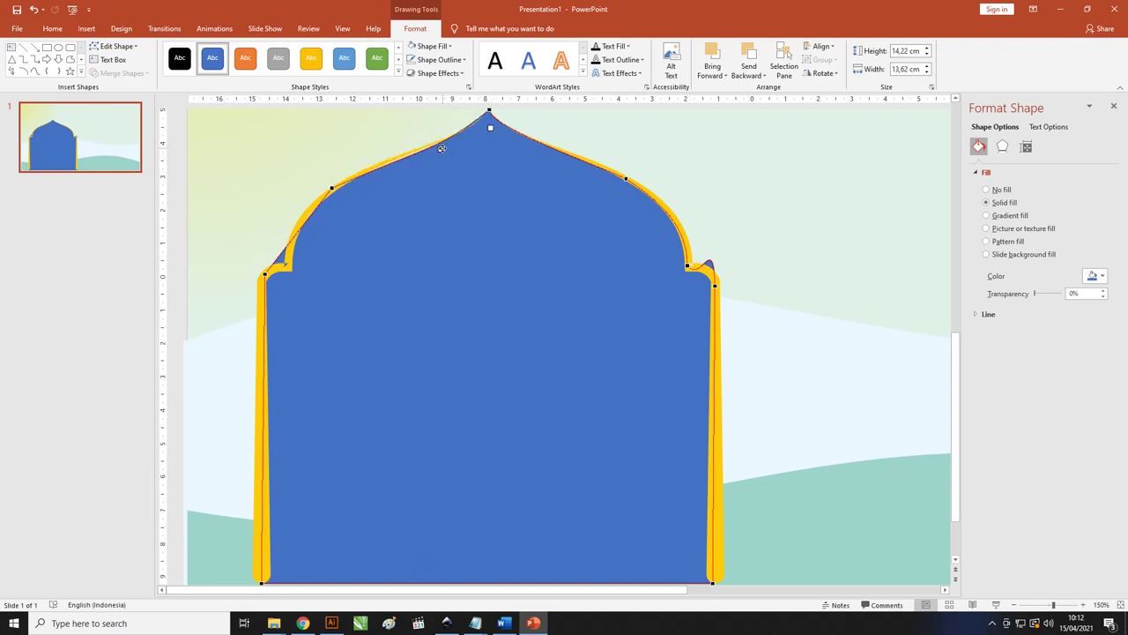
right_click(282, 257)
click(298, 260)
mouse_move(283, 253)
mouse_down()
mouse_move(304, 245)
mouse_move(291, 216)
mouse_up()
- Edit the blue dome's points, bending its upper-left curve toward a sharp pointed tip
click(810, 164)
ctrl+scroll(539, 198, down, 1)
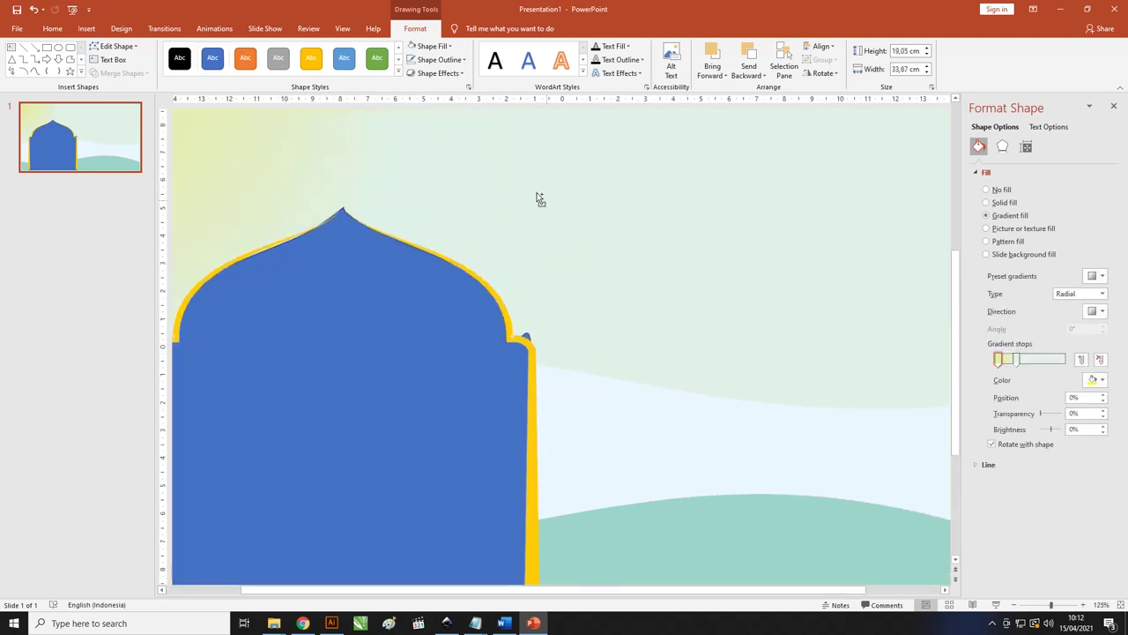
click(354, 241)
ctrl+scroll(408, 184, up, 3)
scroll(524, 181, up, 5)
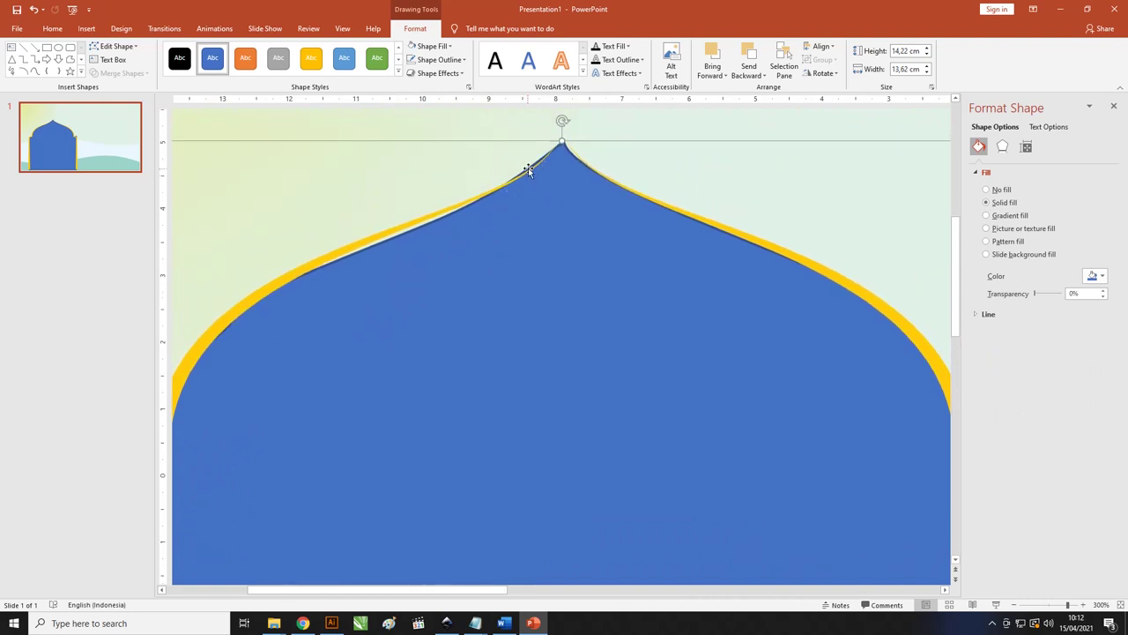
click(115, 46)
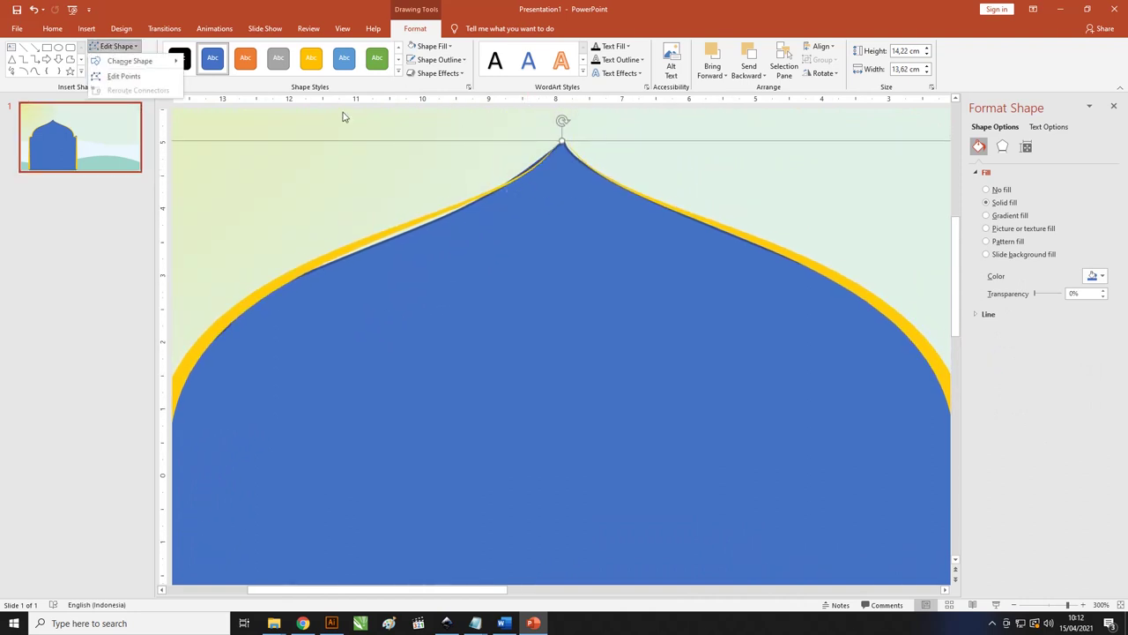
click(124, 76)
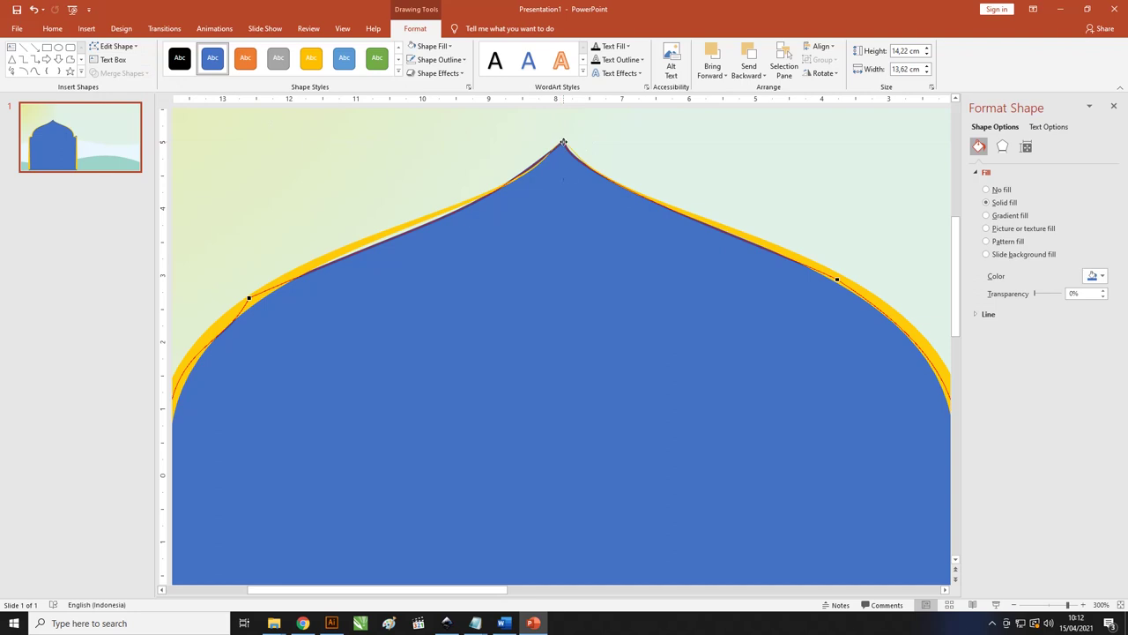
drag(468, 221, 278, 280)
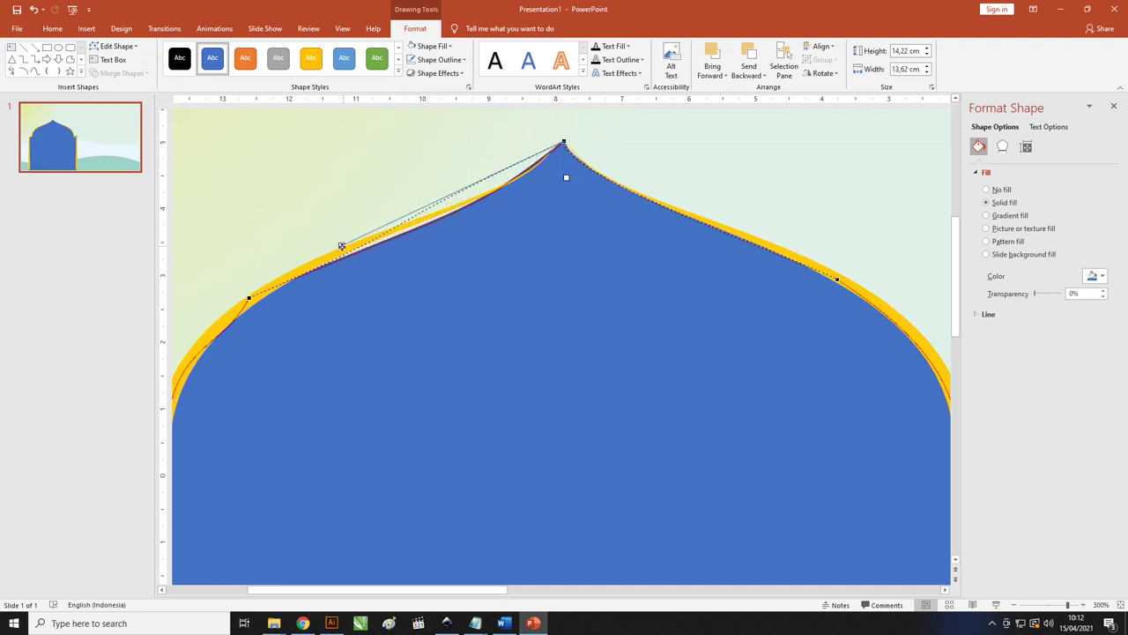
click(250, 298)
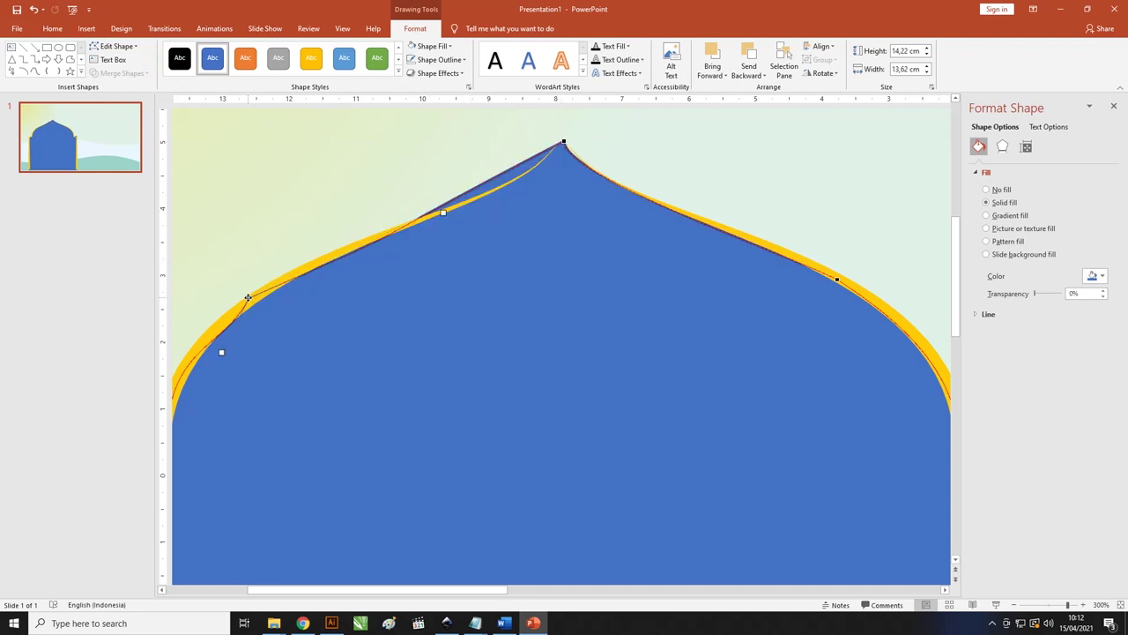
drag(446, 216, 449, 202)
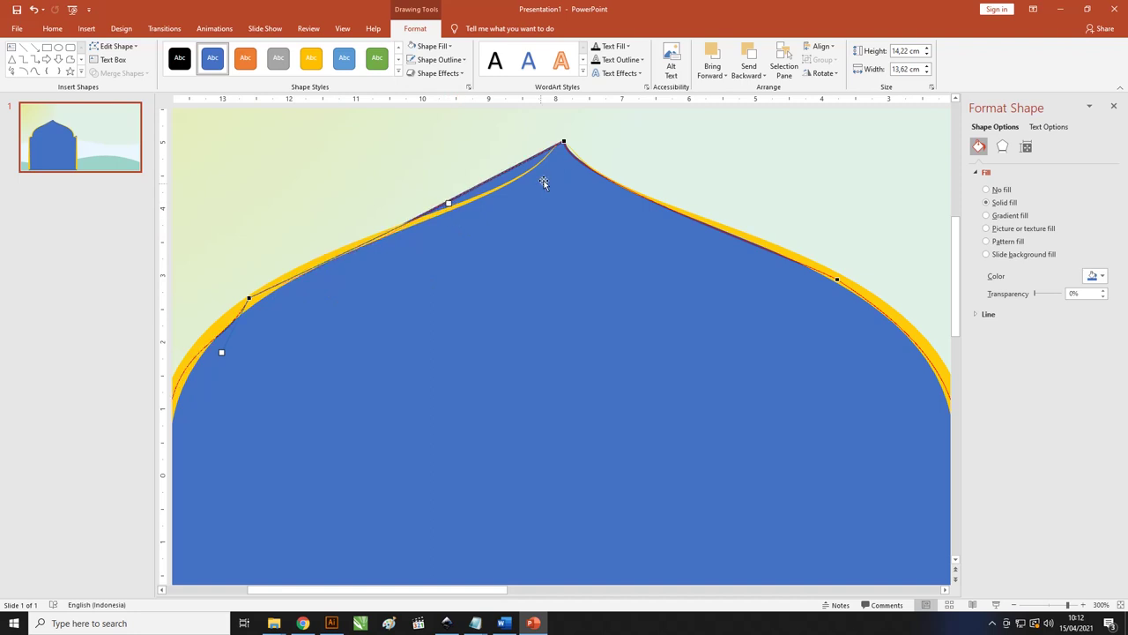
click(564, 142)
drag(336, 258, 501, 202)
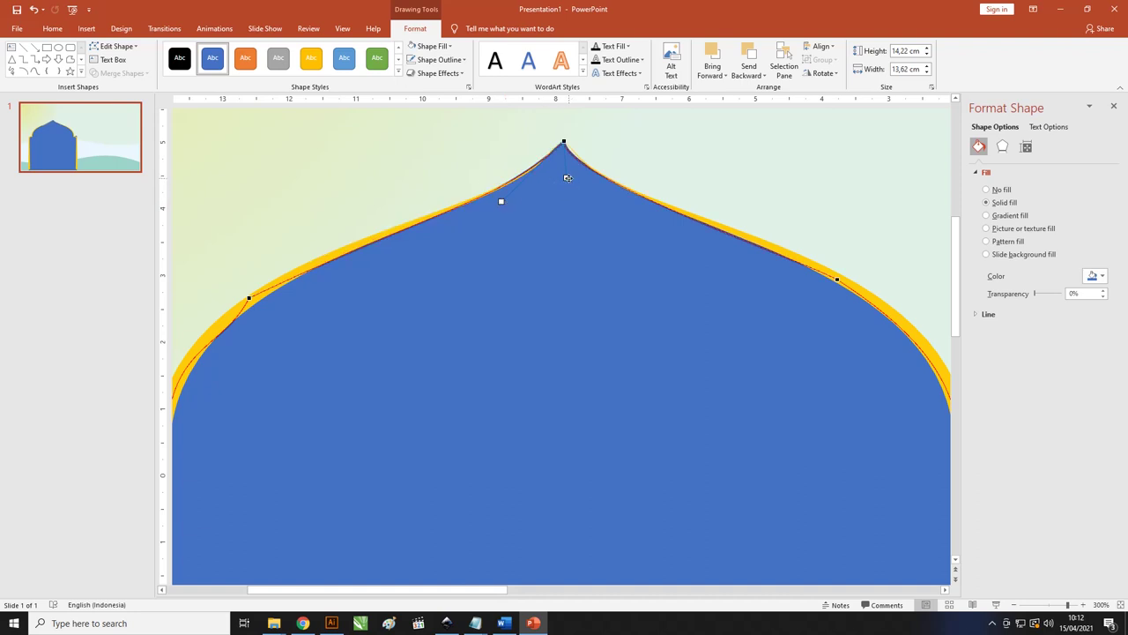
- Reshape the dome's upper-right curve so it rises up to meet the pointed tip
drag(568, 178, 582, 174)
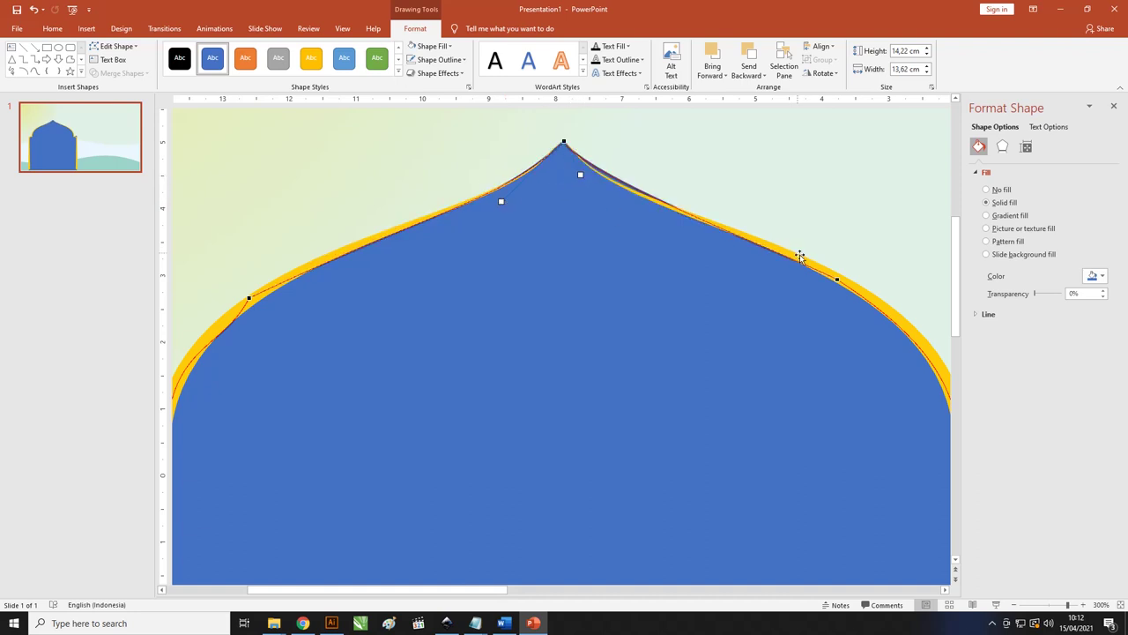
click(838, 279)
drag(780, 252, 637, 192)
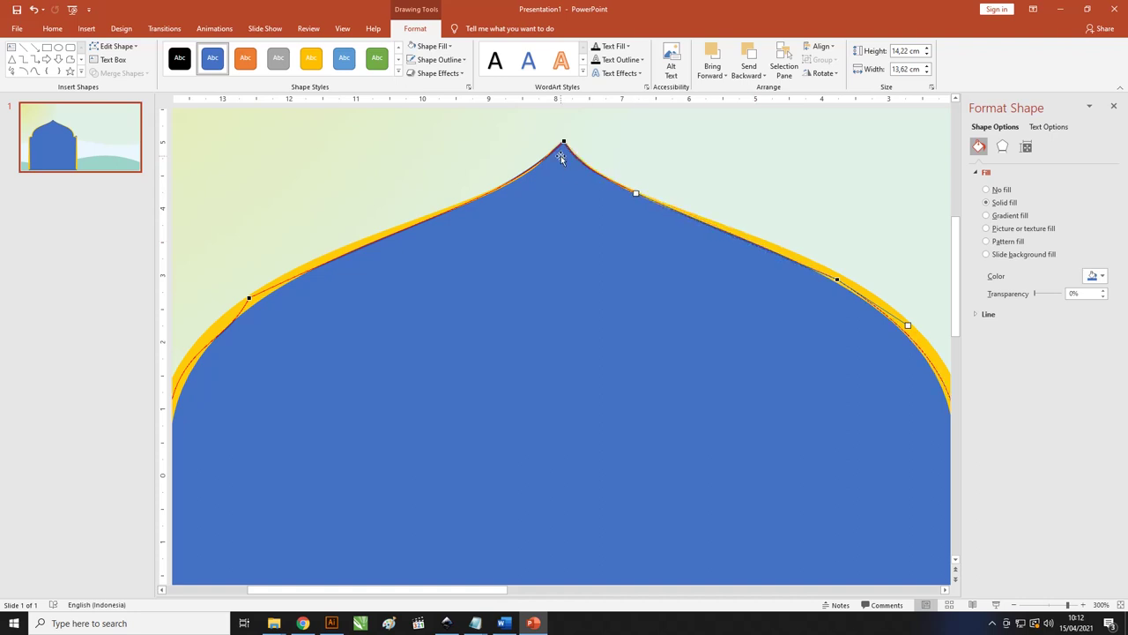
click(677, 153)
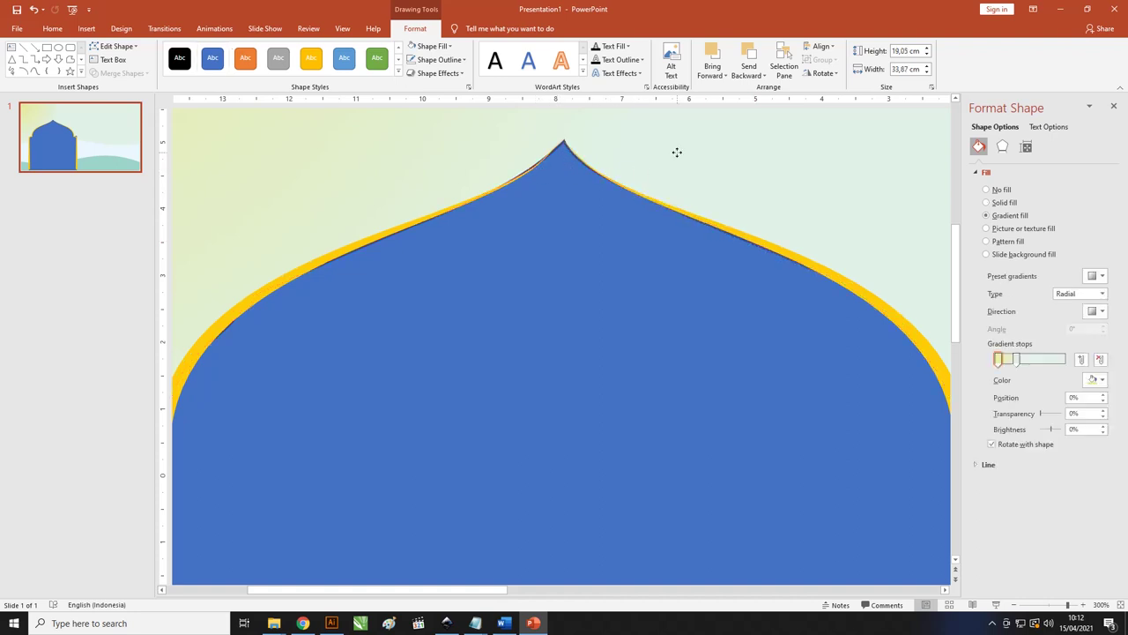
- Set the blue dome's Shape Outline to No Outline
click(532, 201)
click(438, 59)
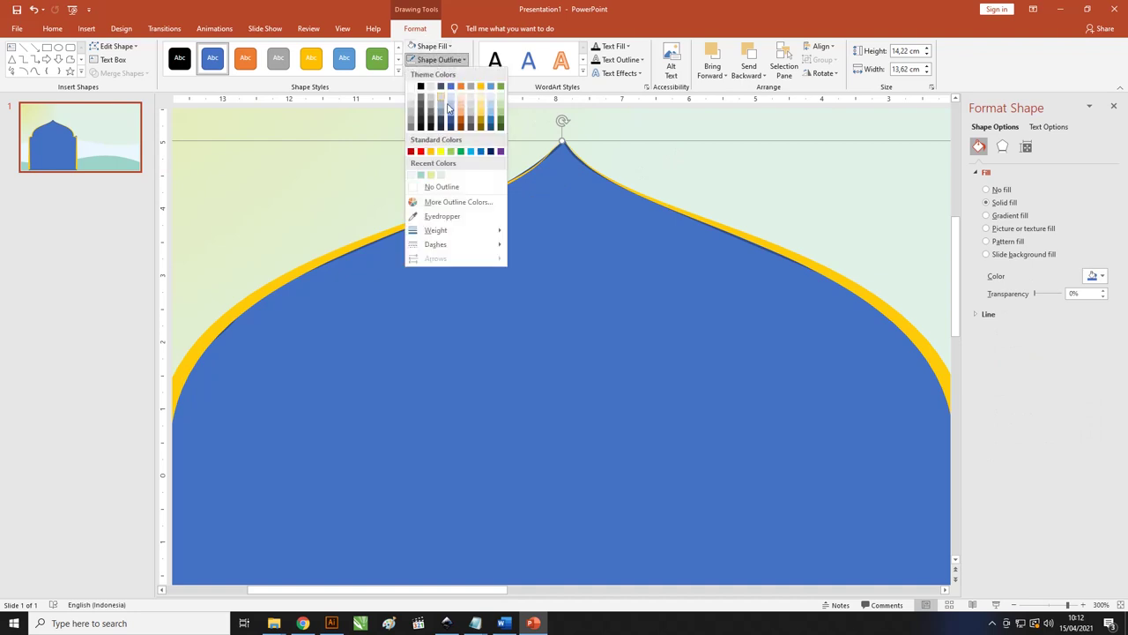
click(442, 186)
click(588, 160)
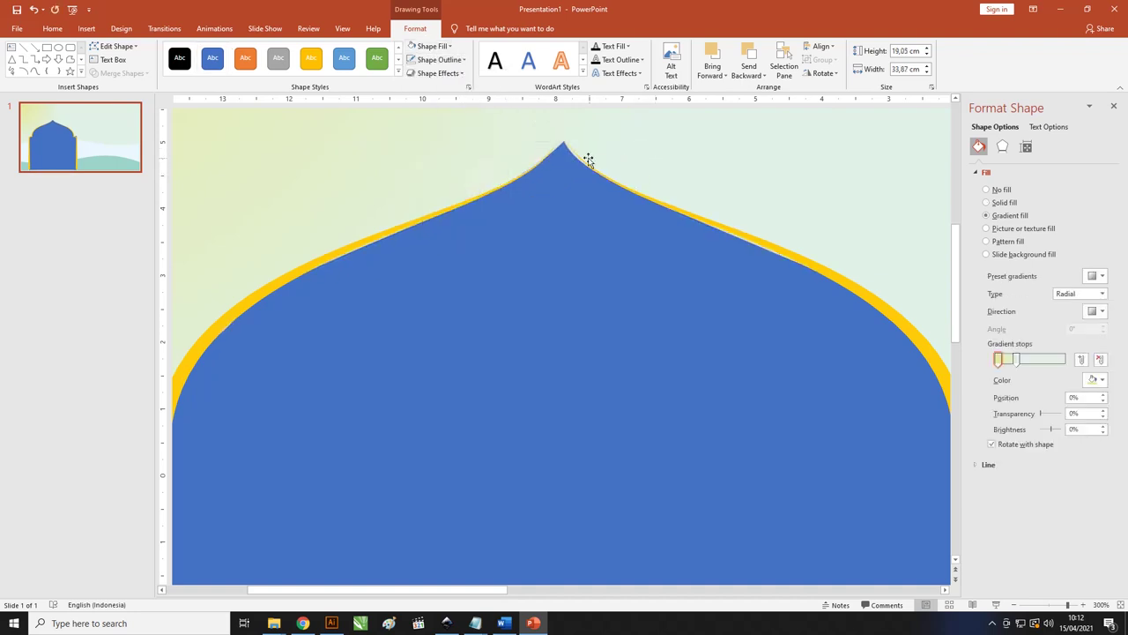
click(551, 164)
ctrl+scroll(565, 180, down, 5)
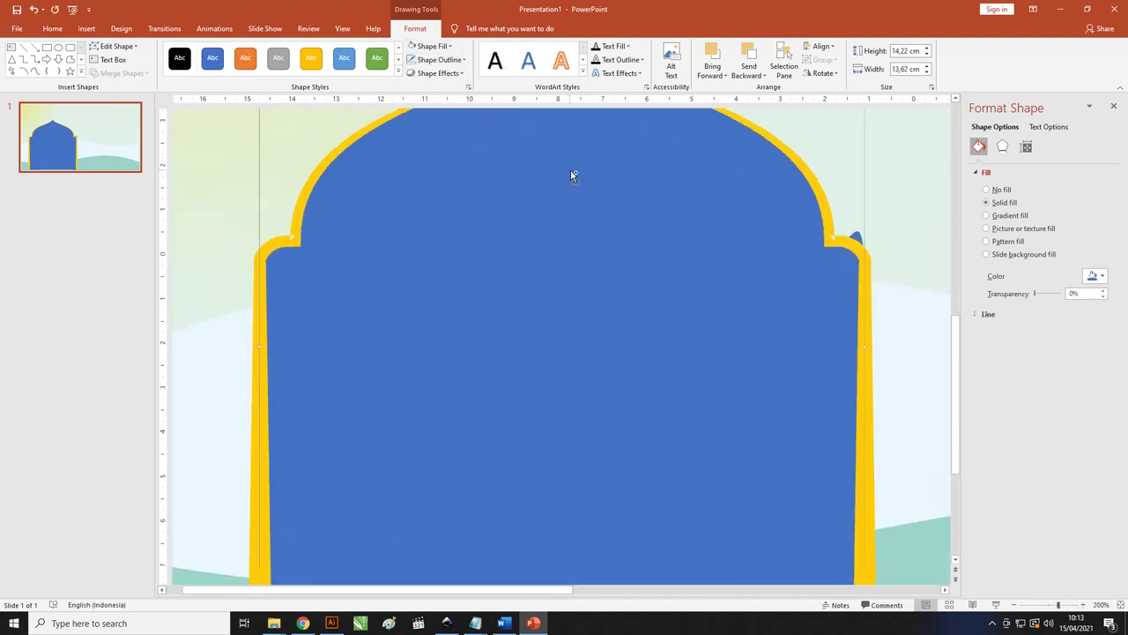
ctrl+scroll(570, 172, down, 10)
- Nudge the vertex on the dome's right edge upward so its outline runs cleanly down that side
click(739, 220)
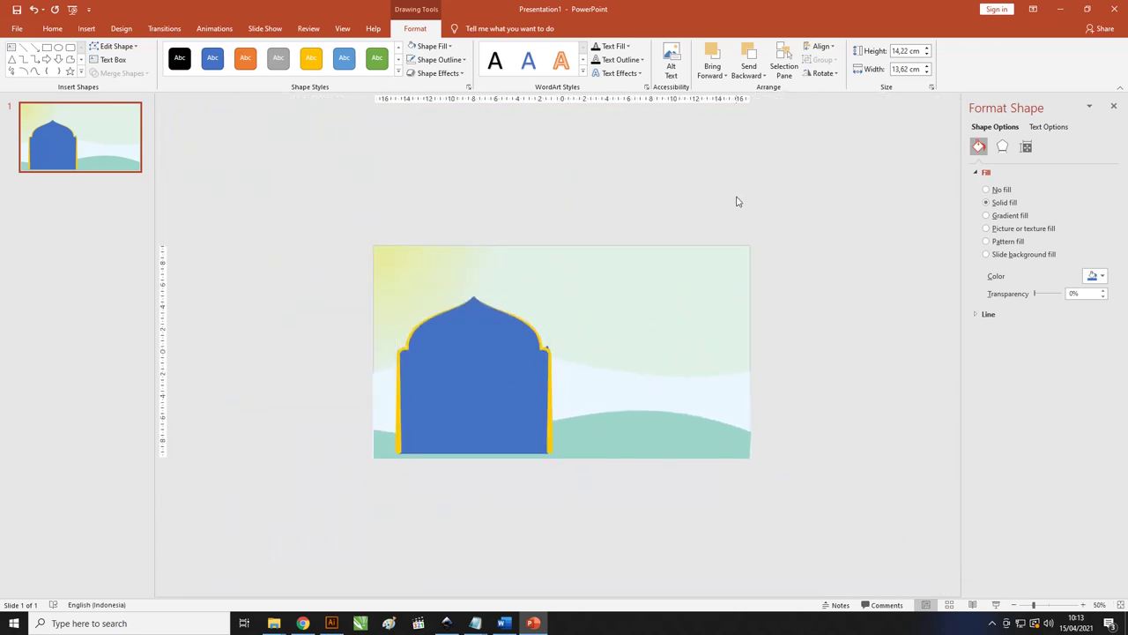
click(526, 364)
click(116, 46)
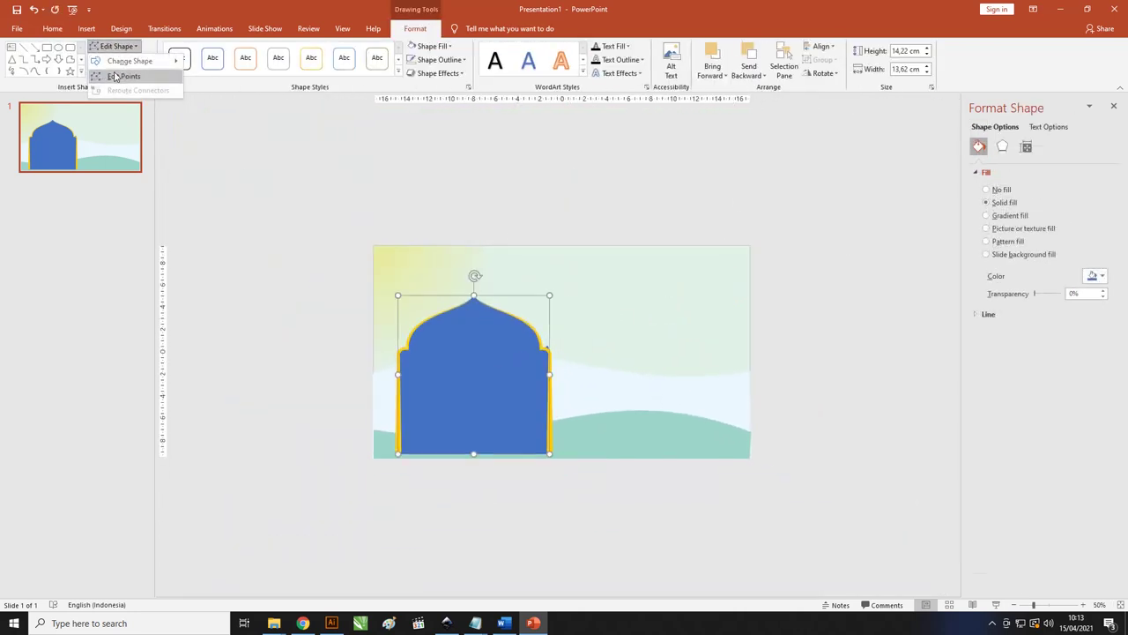
click(115, 77)
ctrl+scroll(578, 368, up, 2)
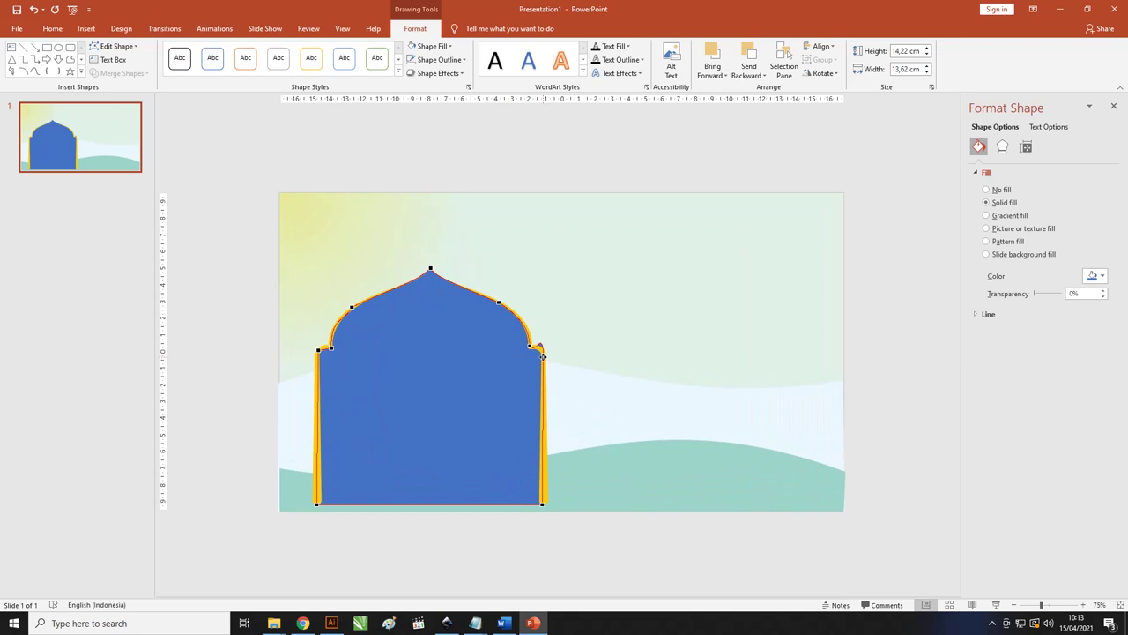
drag(543, 355, 541, 337)
click(161, 195)
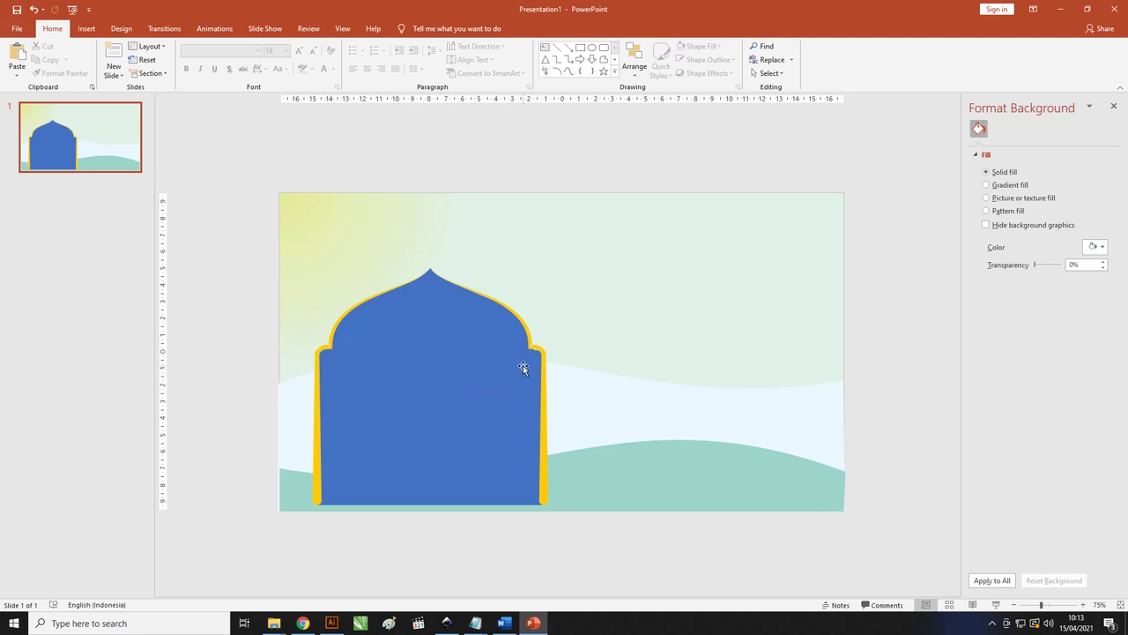
click(468, 365)
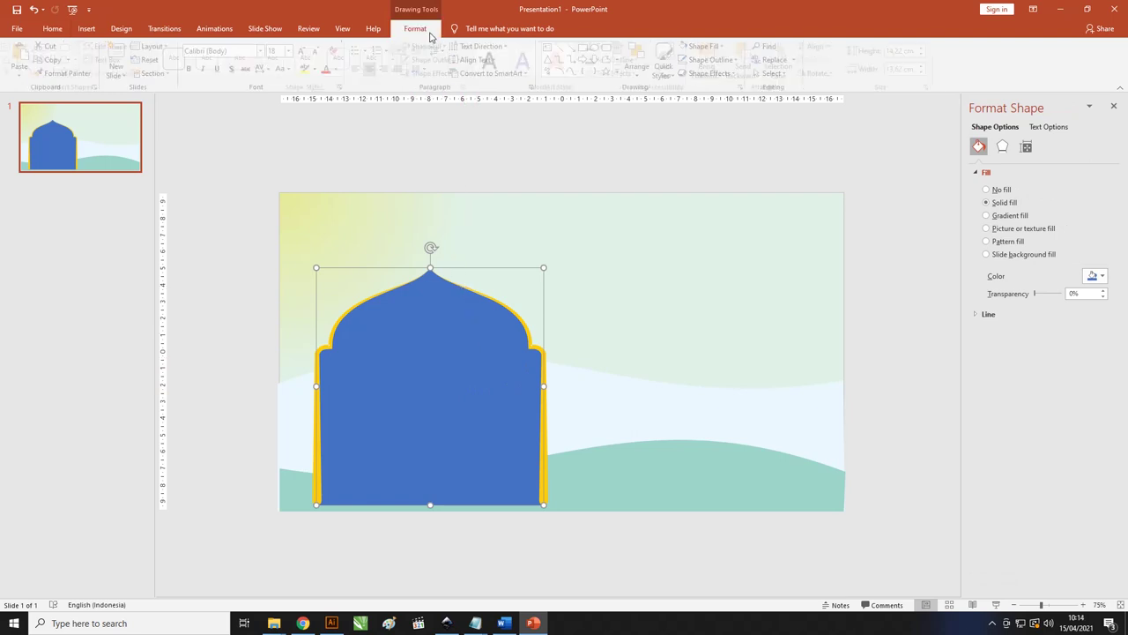
click(422, 29)
- Fill the dome with the custom hex colour #CFECFB via More Fill Colors
click(437, 49)
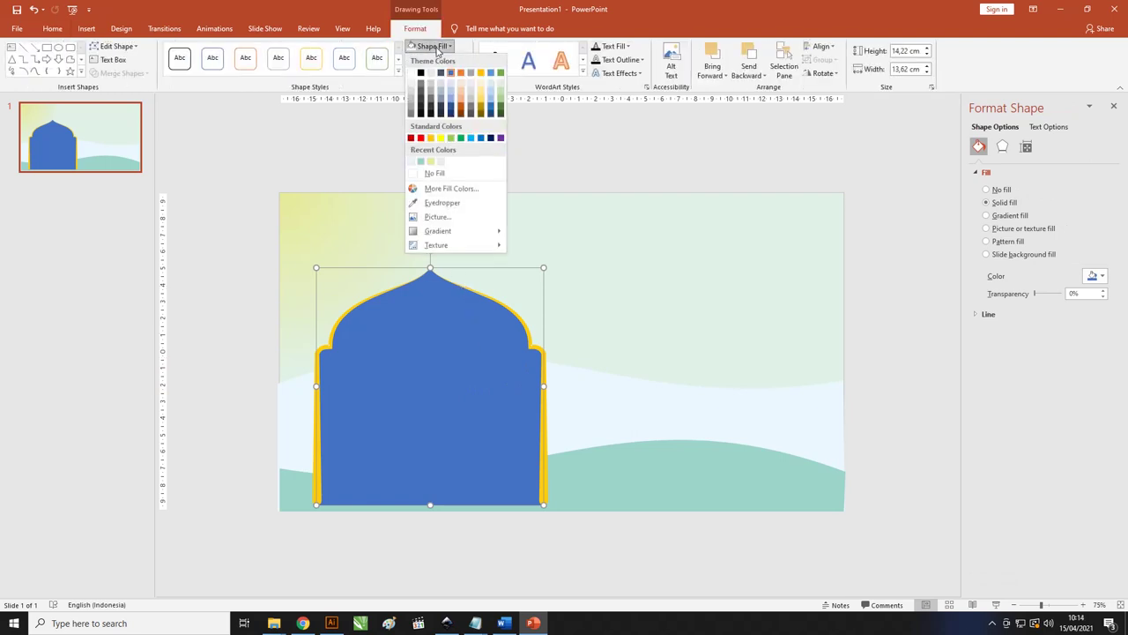
click(455, 190)
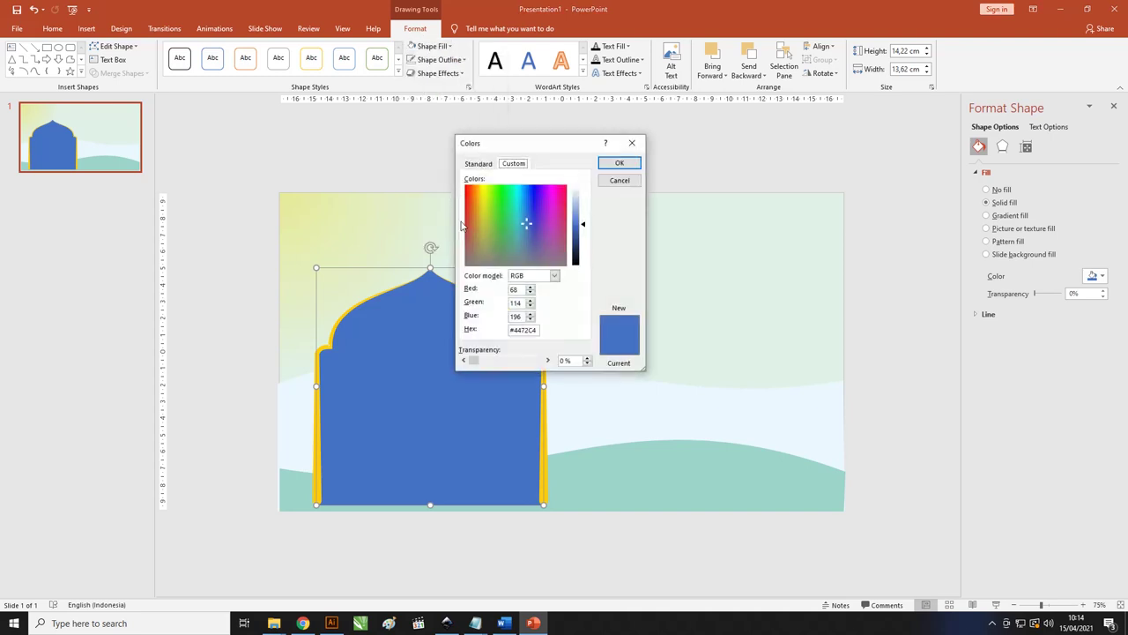
double_click(525, 330)
text(#CFECFB)
click(619, 164)
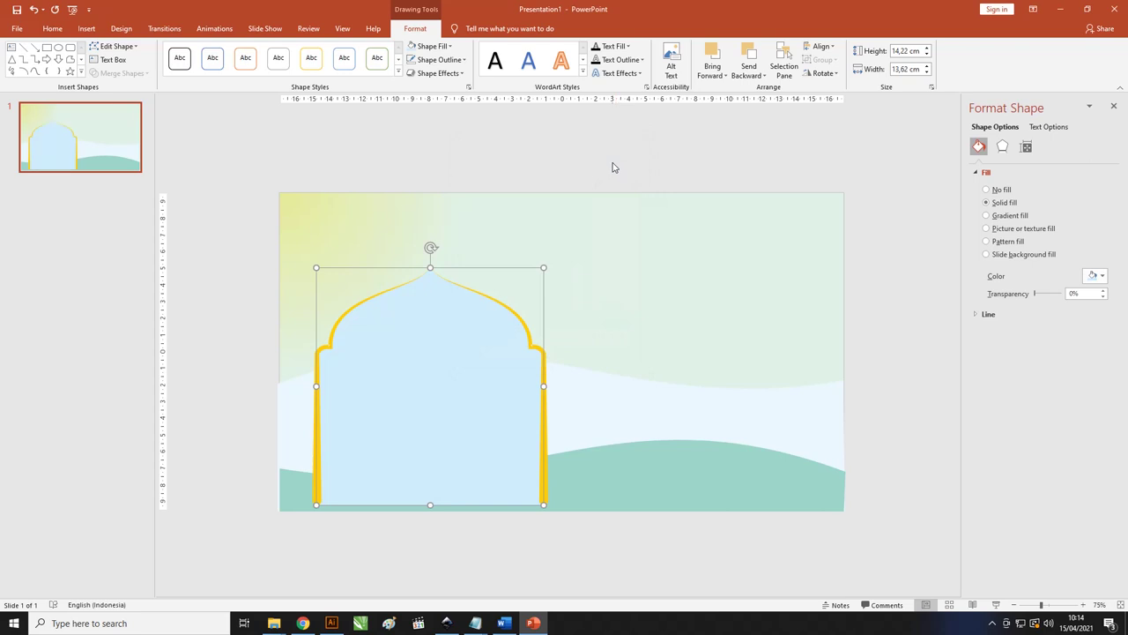
- Apply a From Center gradient with the middle stop removed, a white centre stop, and the outer stop at 49%
click(432, 46)
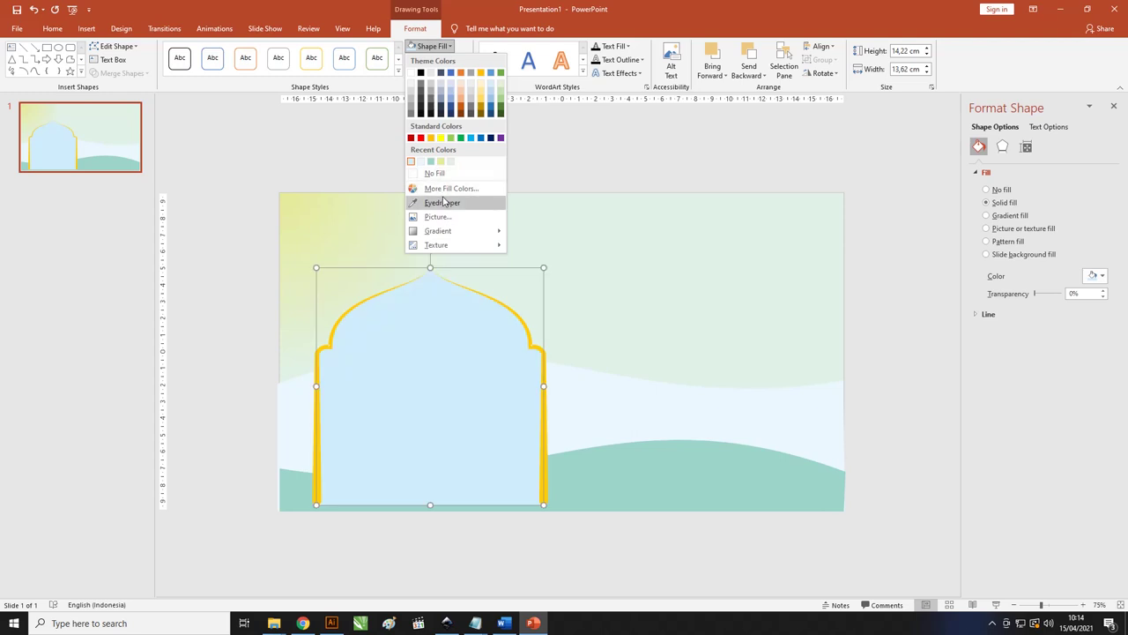
mouse_move(438, 231)
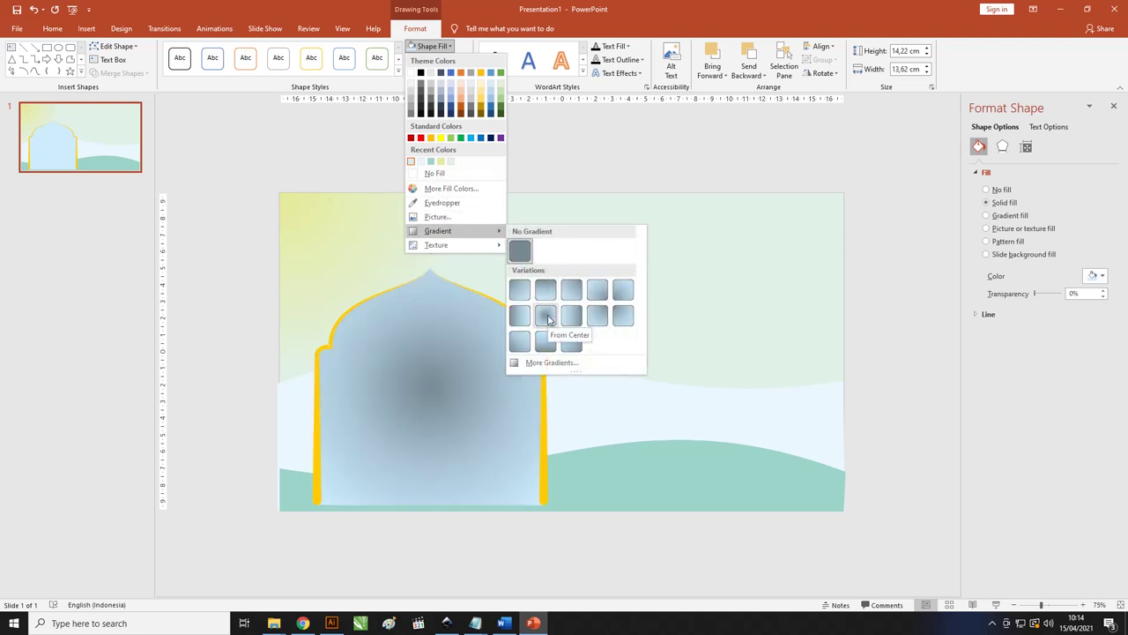
click(547, 317)
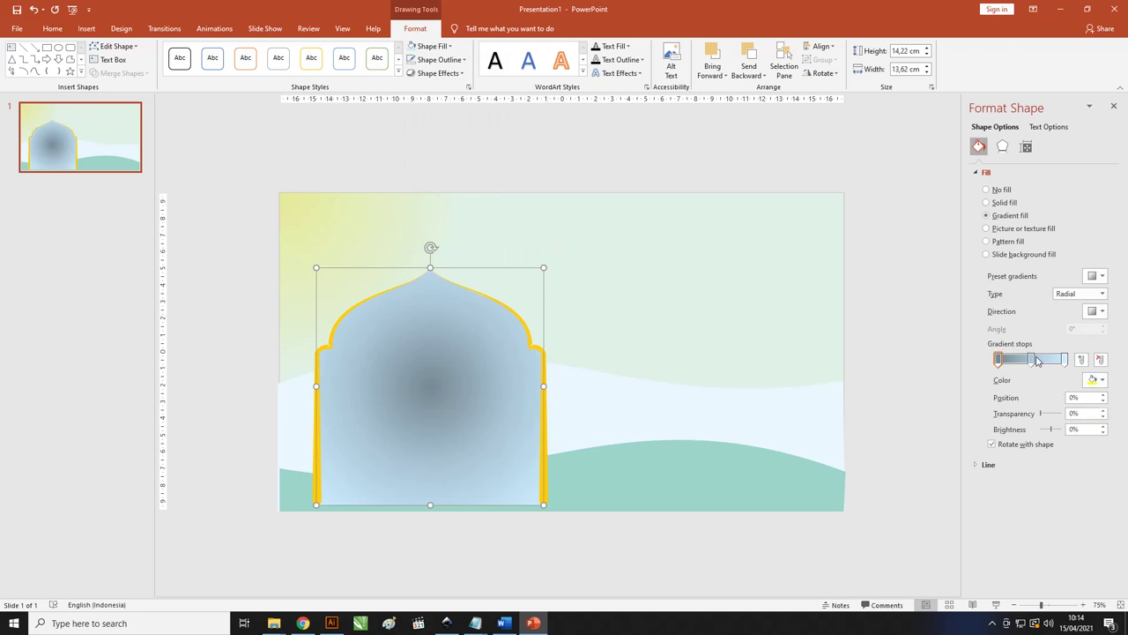
click(1100, 359)
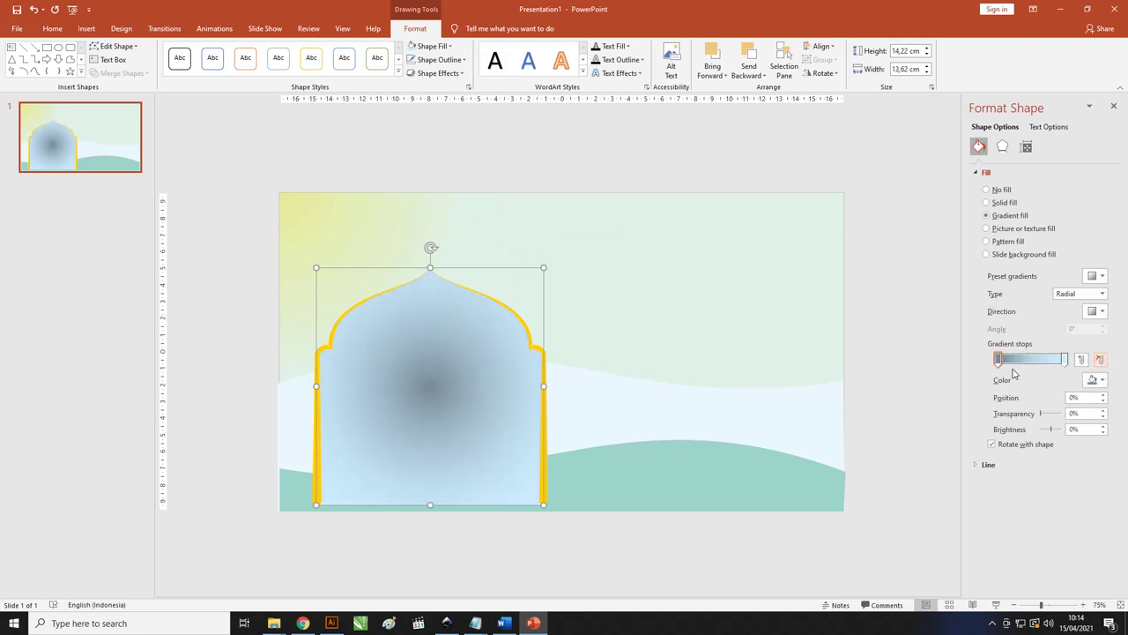
click(1091, 382)
click(1032, 407)
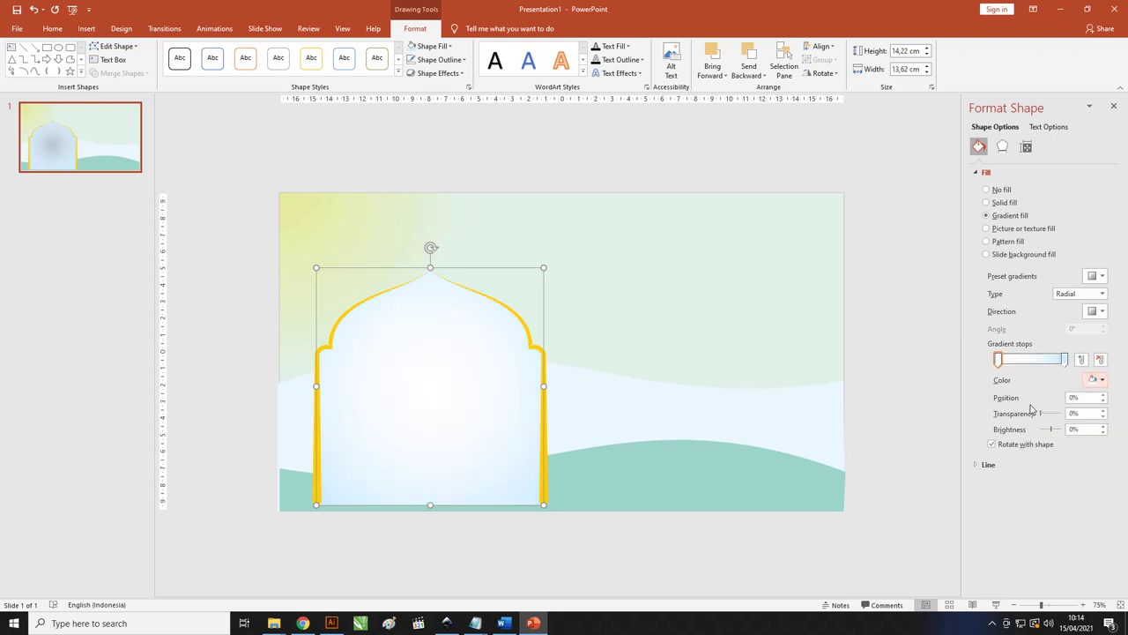
drag(1062, 363, 1025, 363)
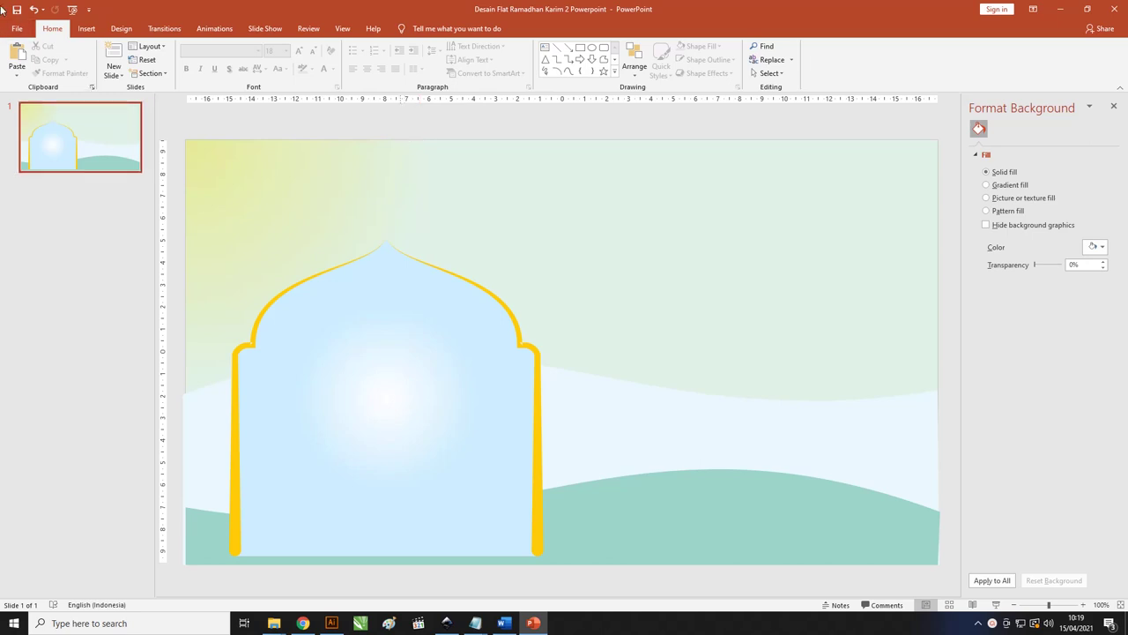
- Insert the Desain Flat Ramadhan Karim 2 SVG files from this device onto the slide
click(86, 30)
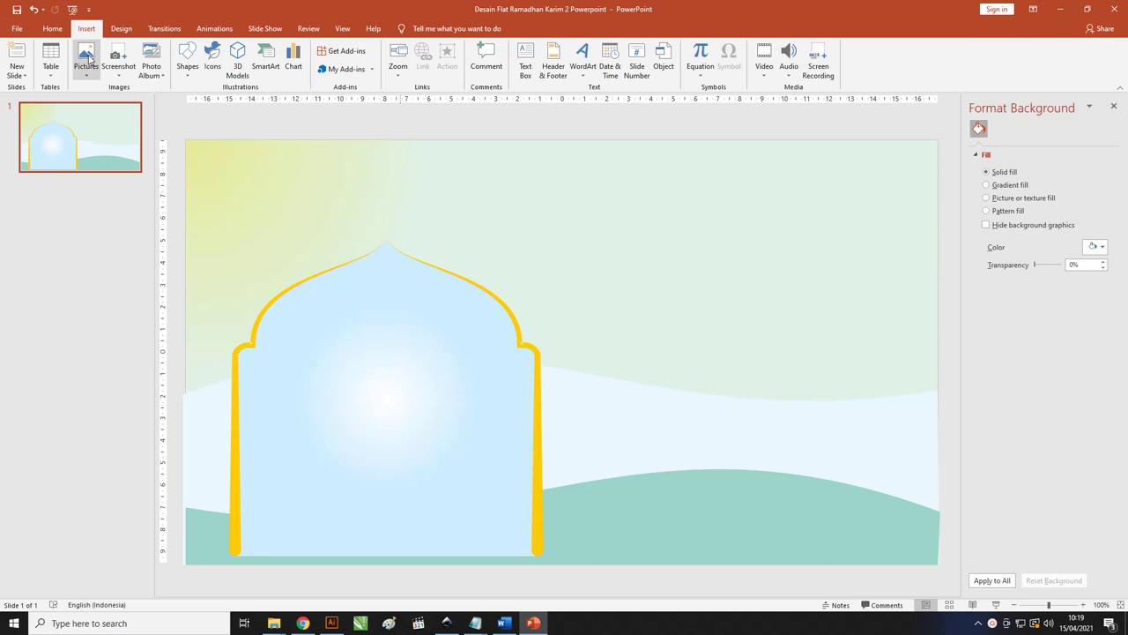
click(89, 60)
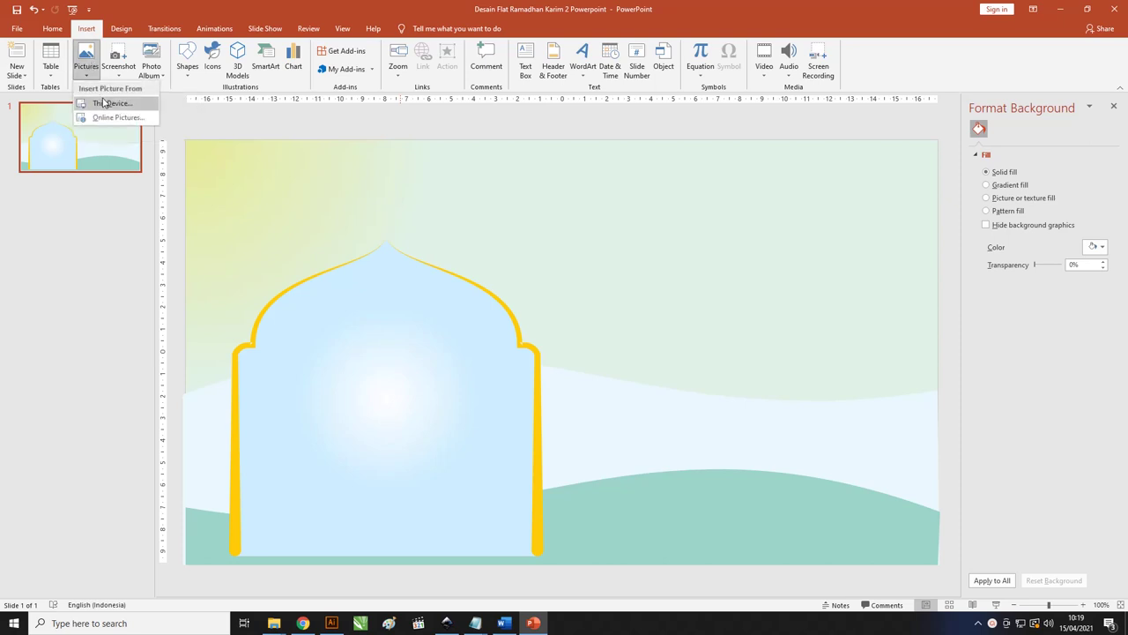
click(86, 63)
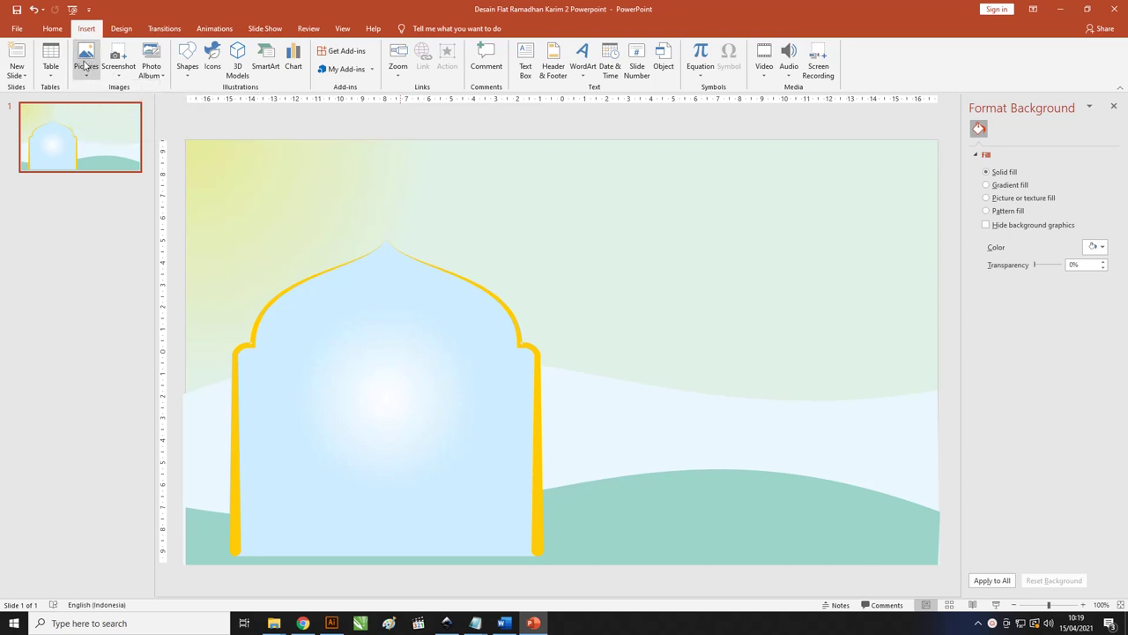
click(85, 64)
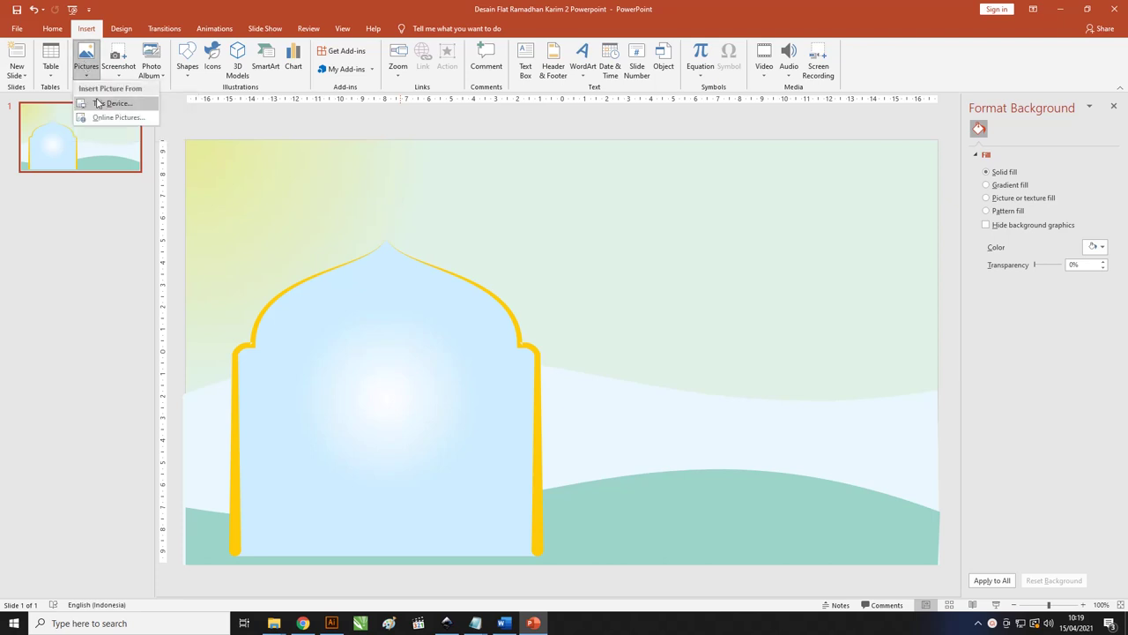
click(97, 103)
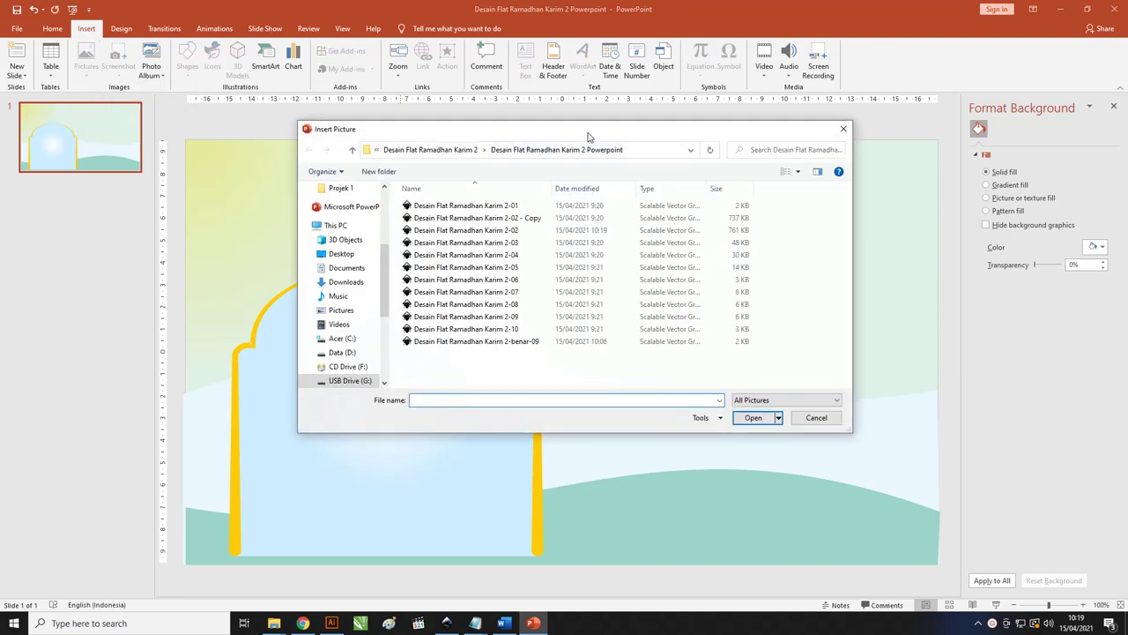
drag(587, 133, 567, 135)
click(474, 209)
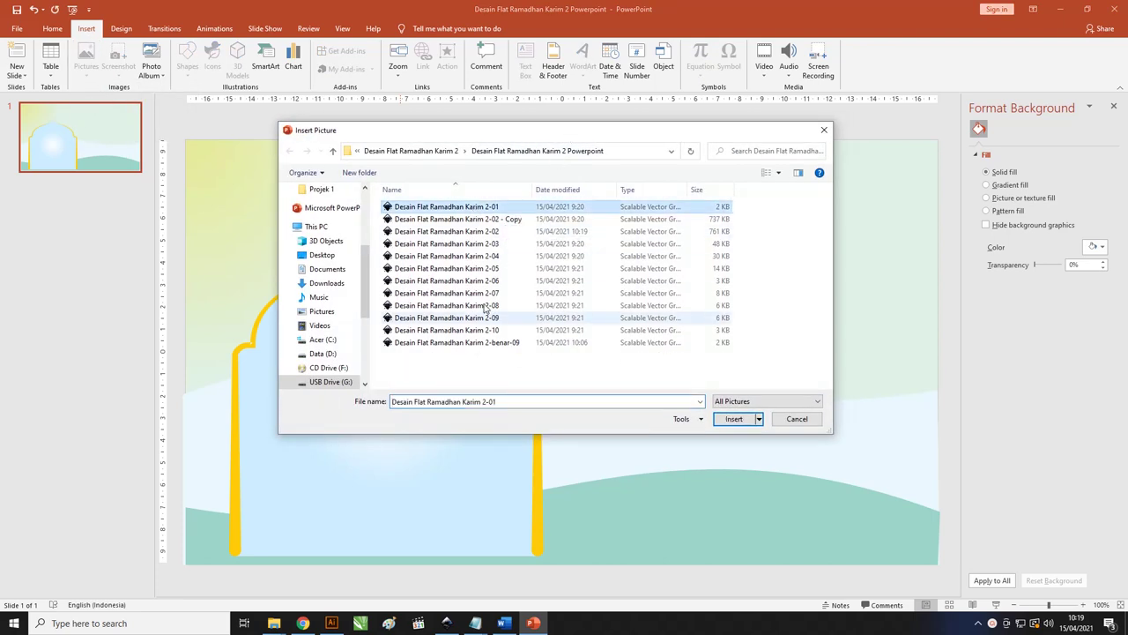
shift+click(492, 330)
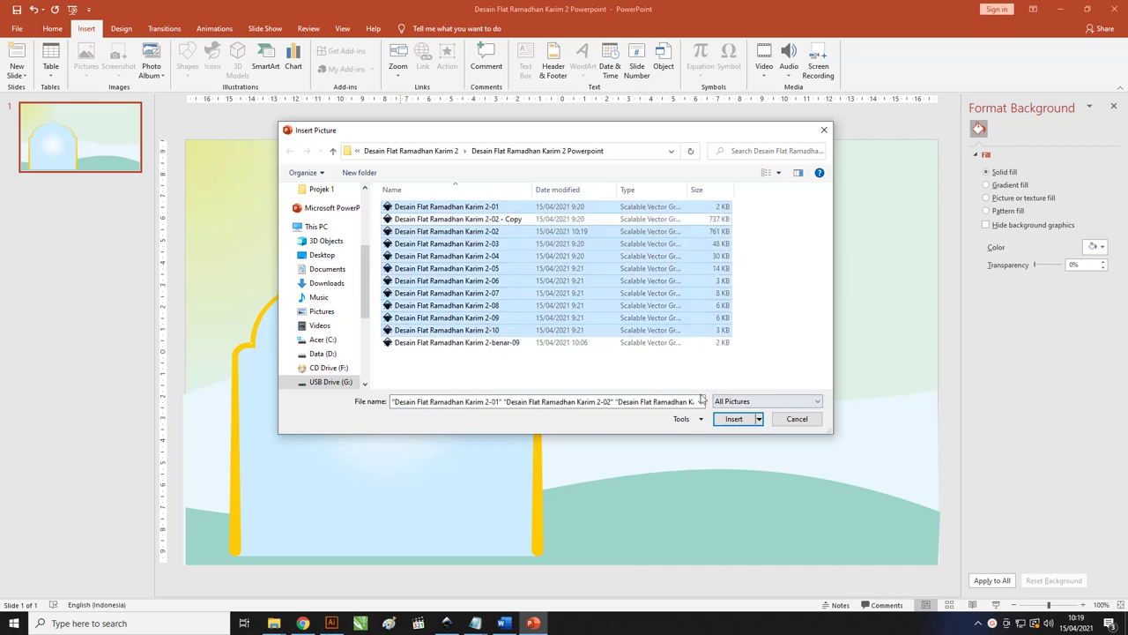
click(743, 421)
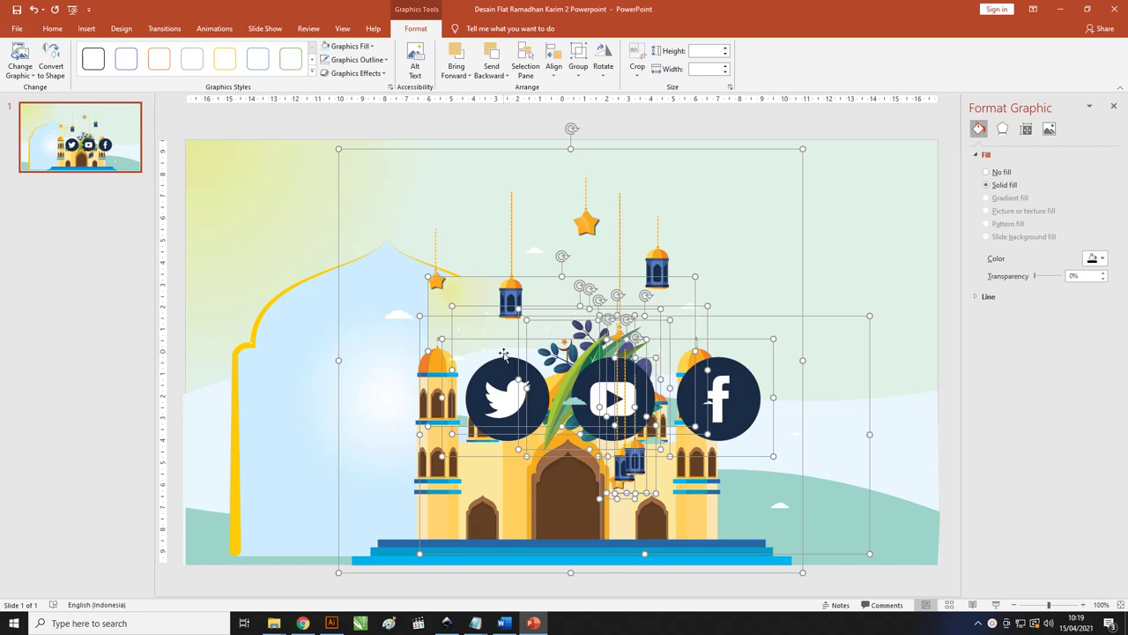
ctrl+scroll(318, 277, down, 3)
- Drag the mosque artwork off to the right and the social icons to the slide's upper left
ctrl+scroll(319, 277, down, 4)
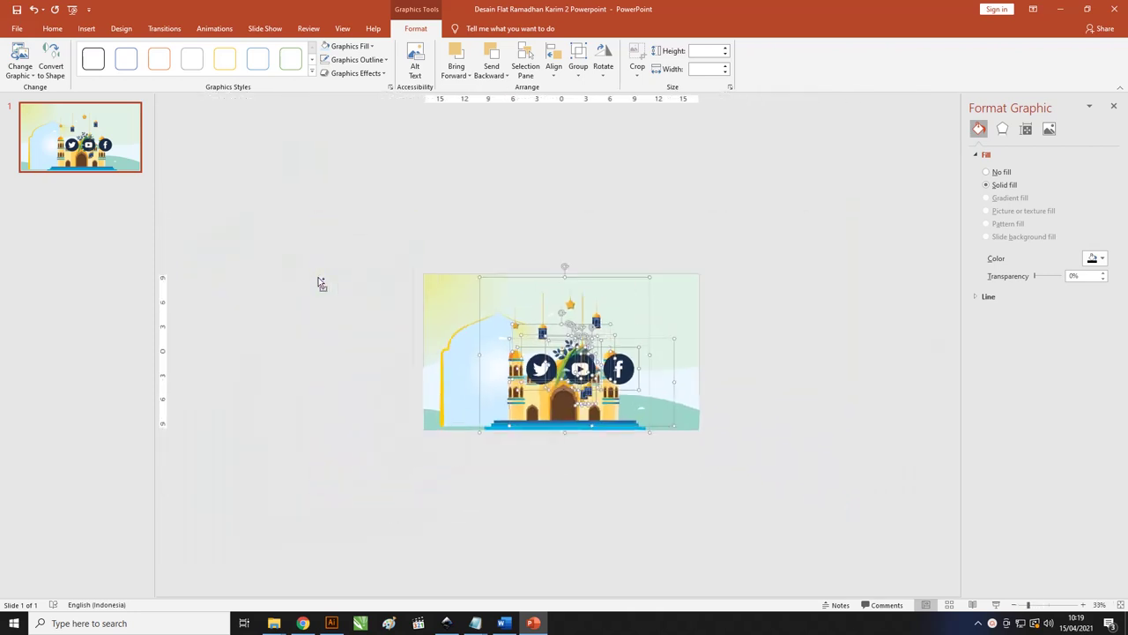
mouse_move(578, 368)
mouse_down()
mouse_move(820, 364)
mouse_move(662, 222)
mouse_up()
click(824, 239)
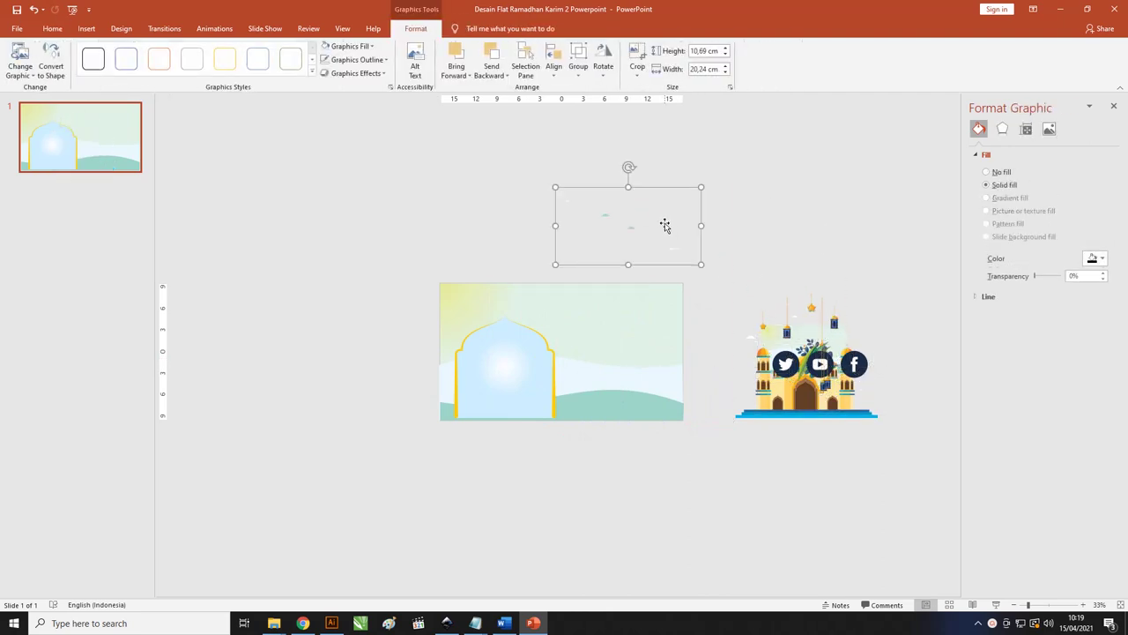
mouse_move(860, 363)
mouse_down()
mouse_move(451, 360)
mouse_move(467, 255)
mouse_up()
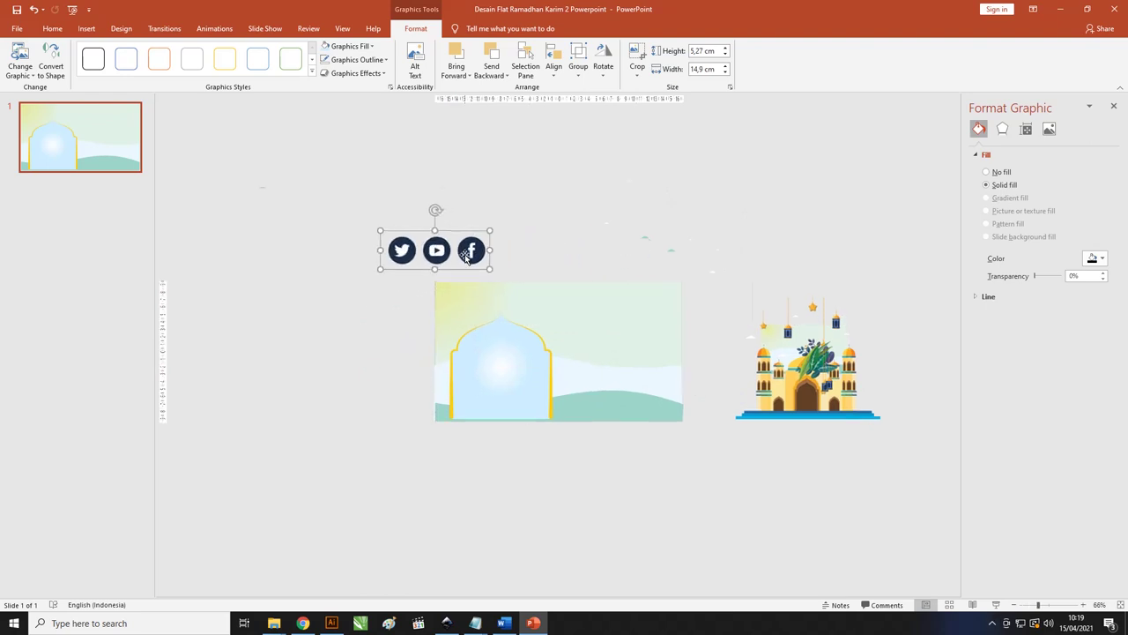
ctrl+scroll(466, 255, up, 5)
- Ungroup the social icons twice, converting them to editable shapes, and adjust the Facebook 'f'
right_click(504, 262)
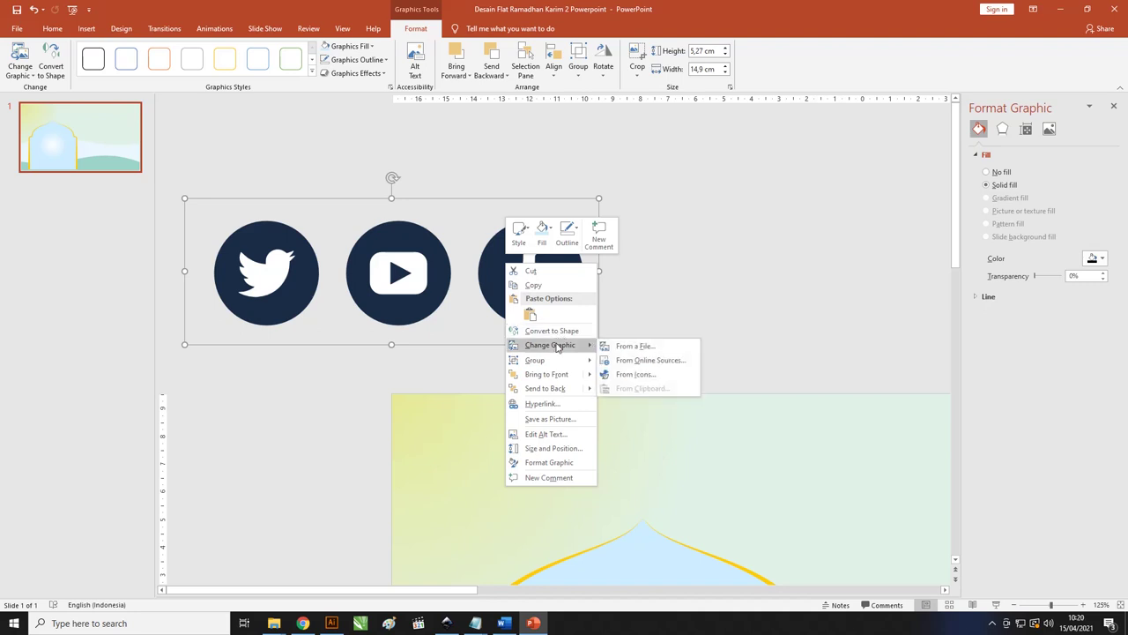
mouse_move(536, 360)
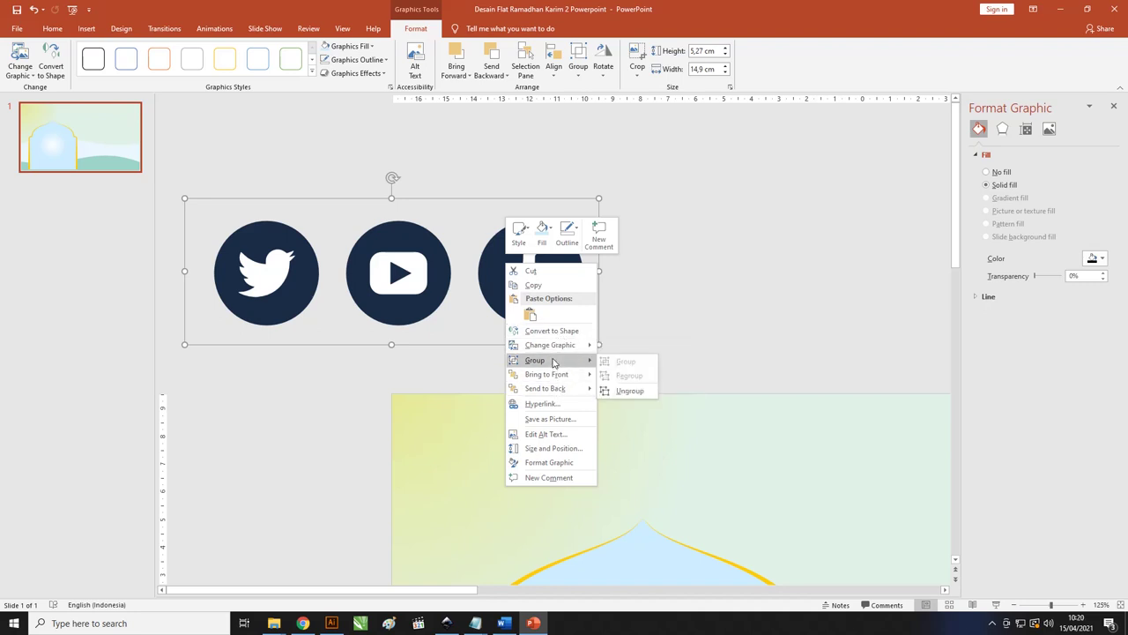
click(630, 390)
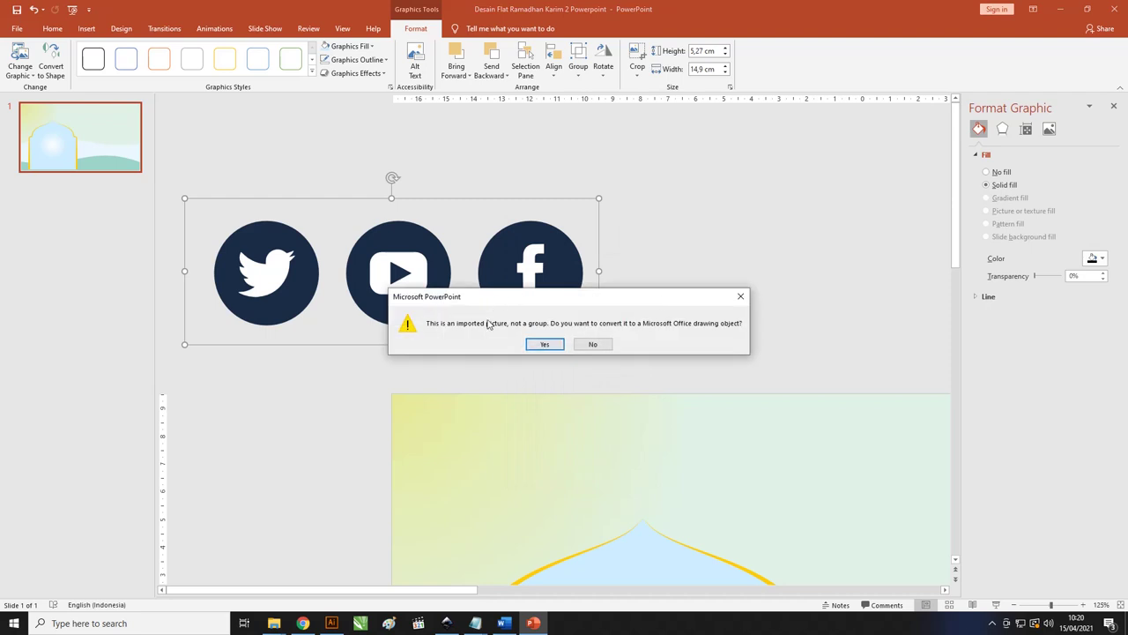
click(545, 345)
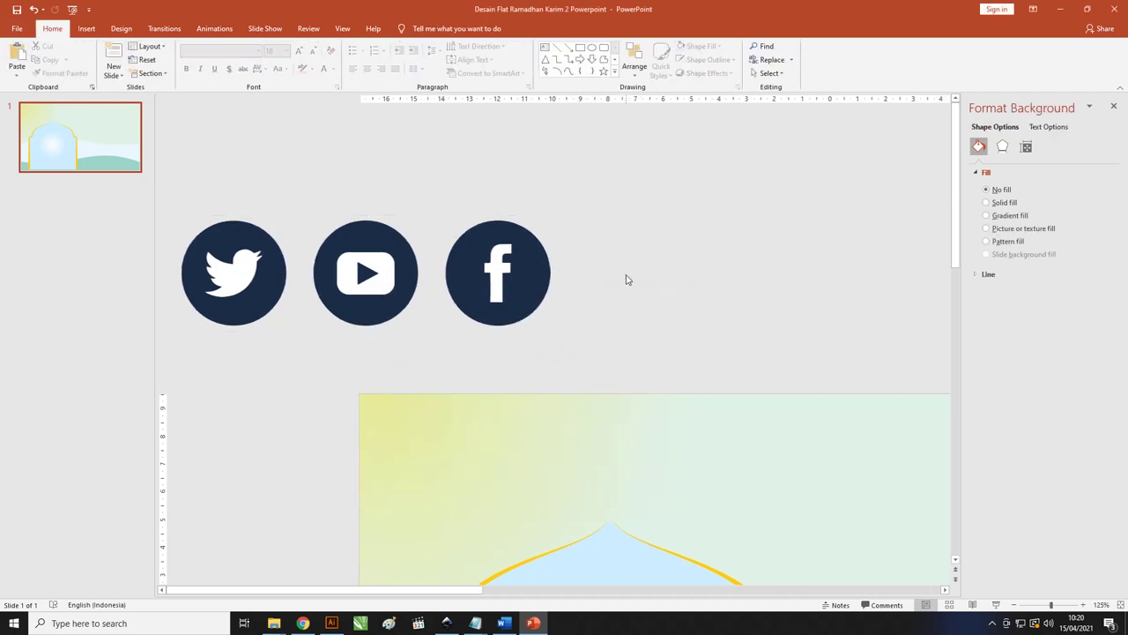
right_click(546, 249)
mouse_move(575, 315)
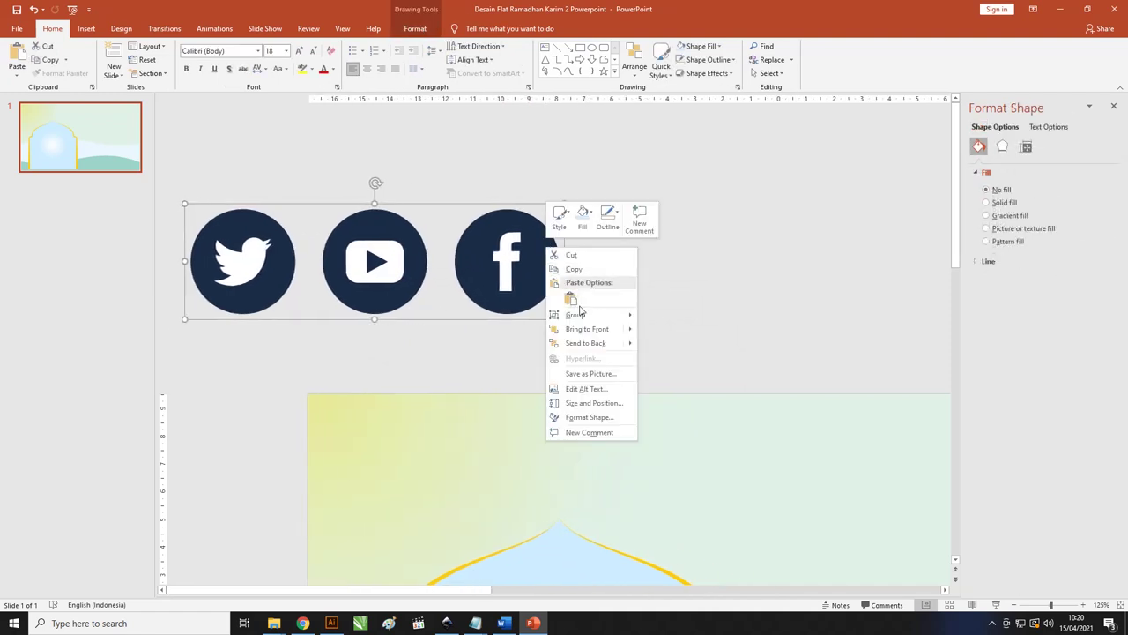
click(670, 344)
click(637, 298)
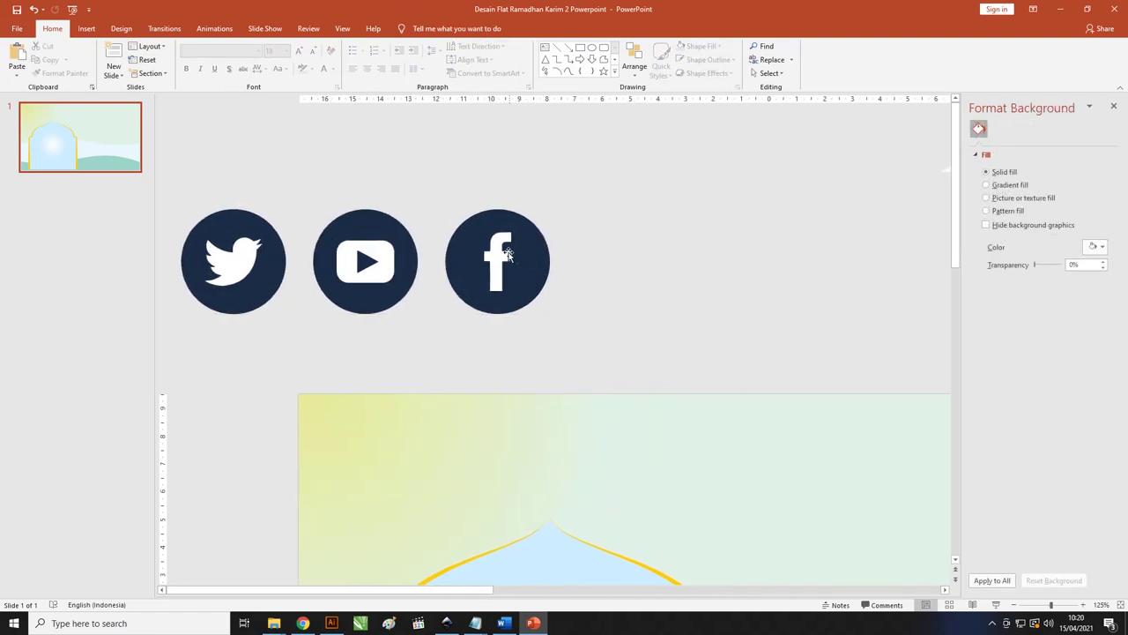
click(534, 258)
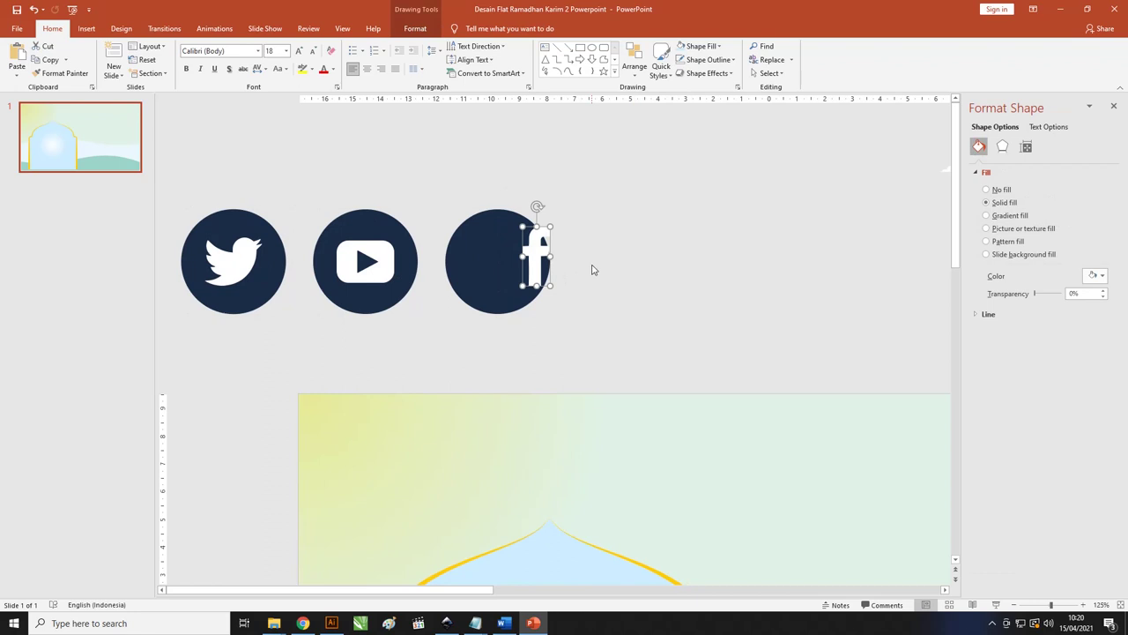
key(ctrl+z)
ctrl+scroll(586, 268, down, 5)
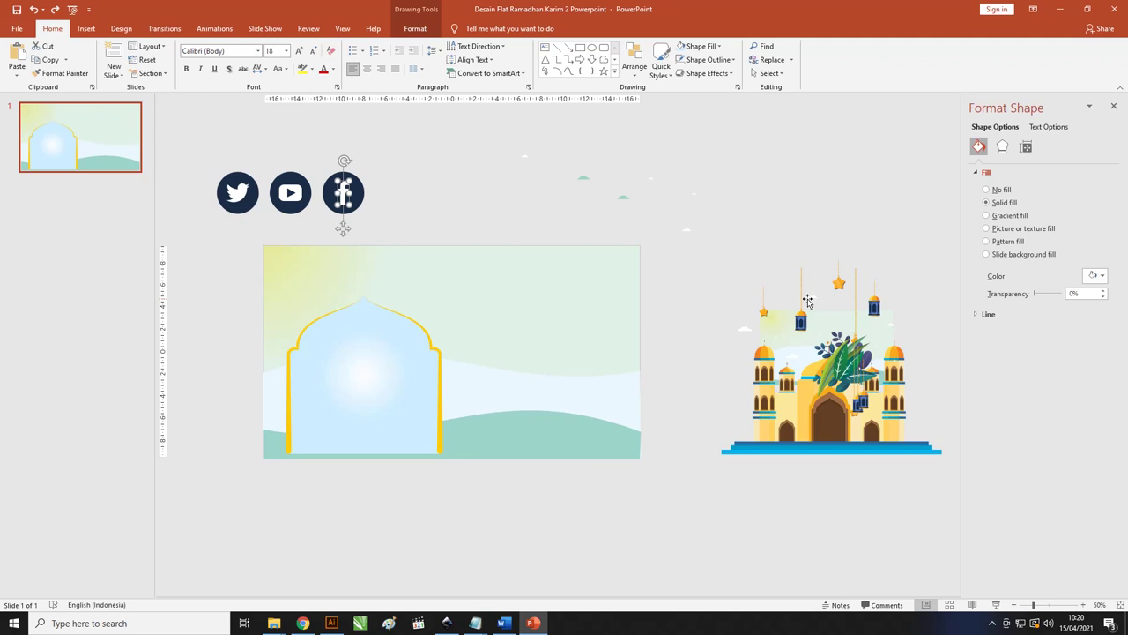
- Undo the recent artwork edits and move the mosque onto the slide's right side
key(ctrl+z)
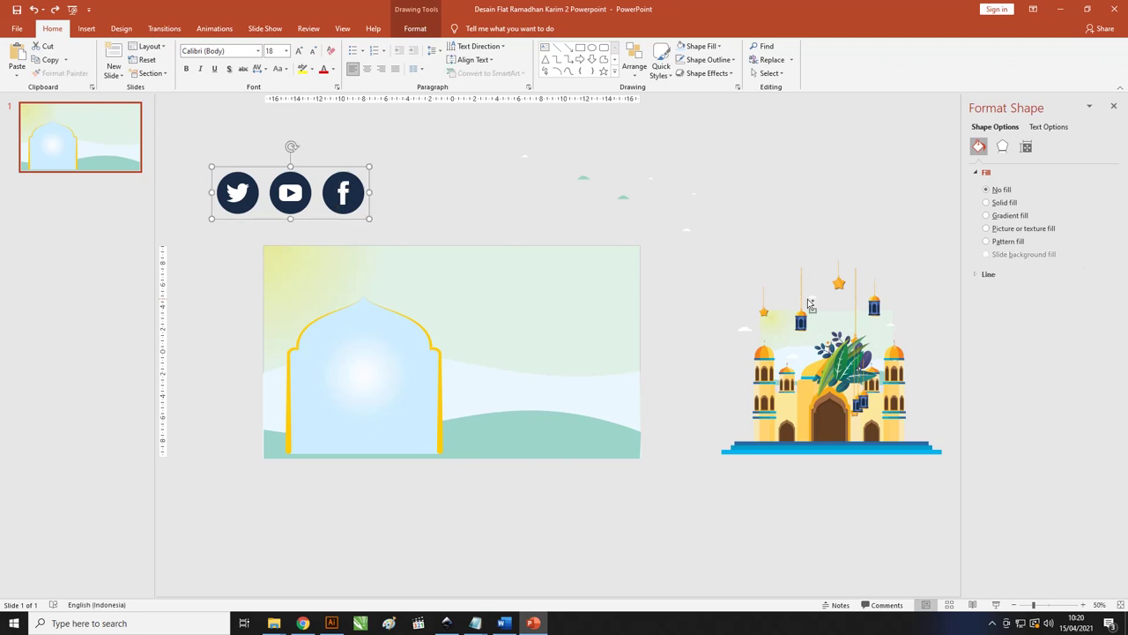
key(ctrl+z)
key(ctrl+z)
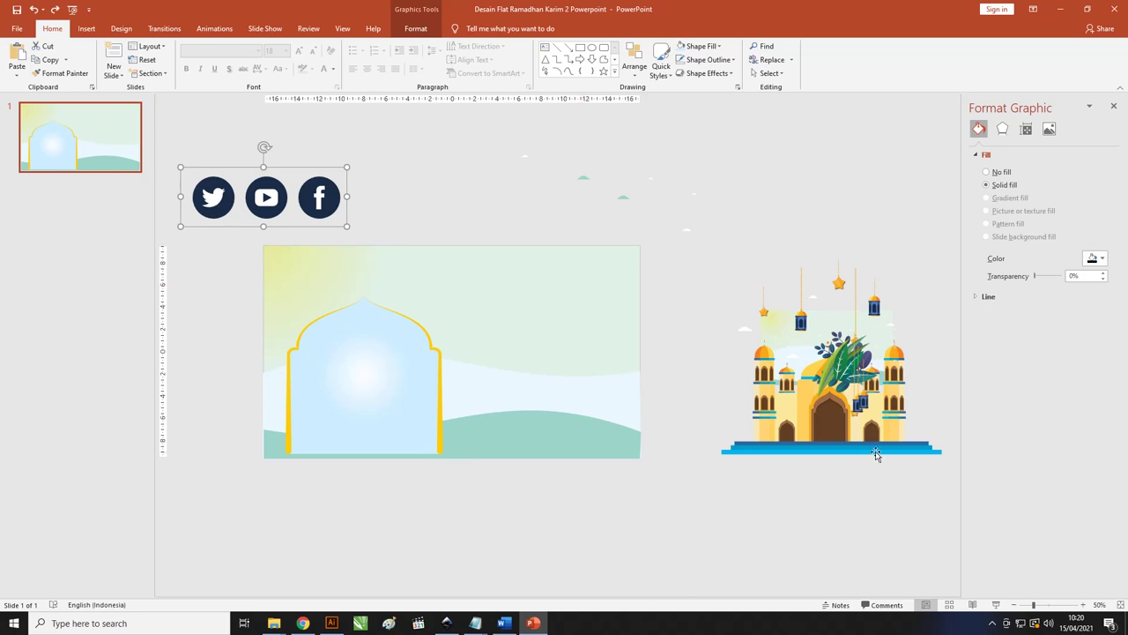
key(ctrl+z)
key(ctrl+z)
key(ctrl+z)
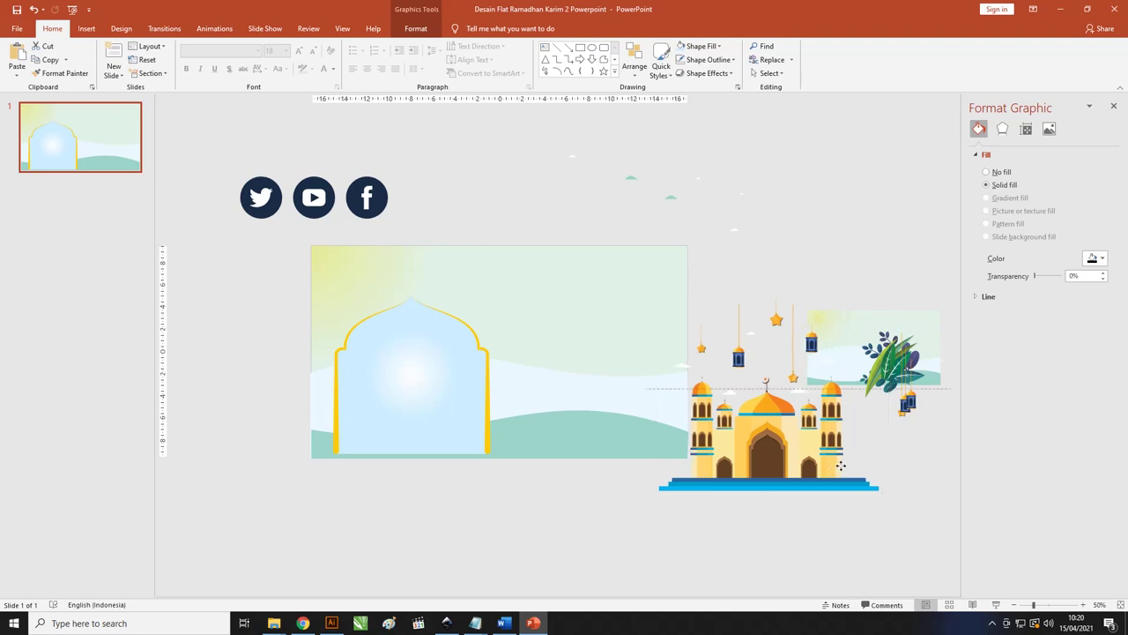
key(ctrl+z)
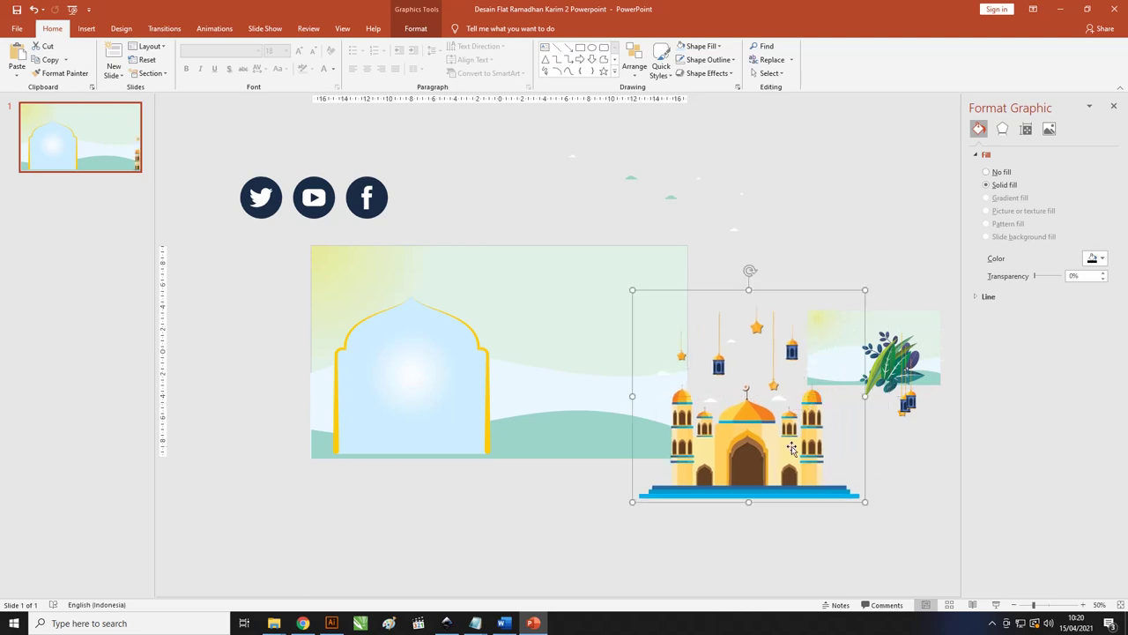
drag(791, 450, 706, 343)
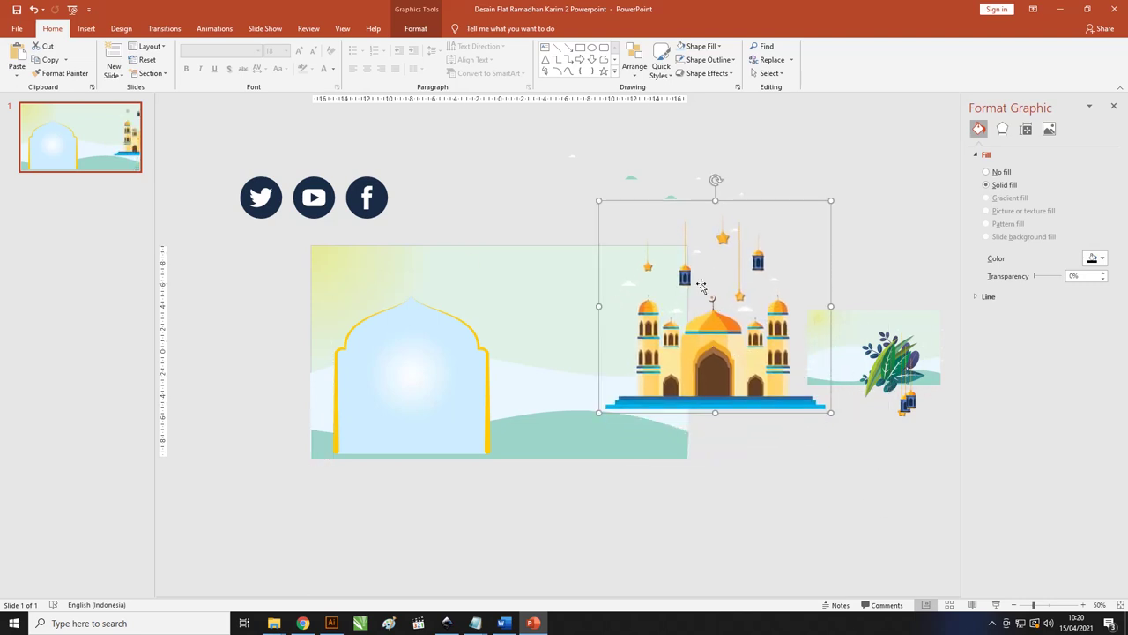
- Place a duplicate of the mosque beside the slide's left edge
ctrl+scroll(701, 285, up, 1)
ctrl+scroll(703, 288, up, 7)
ctrl+scroll(679, 278, up, 2)
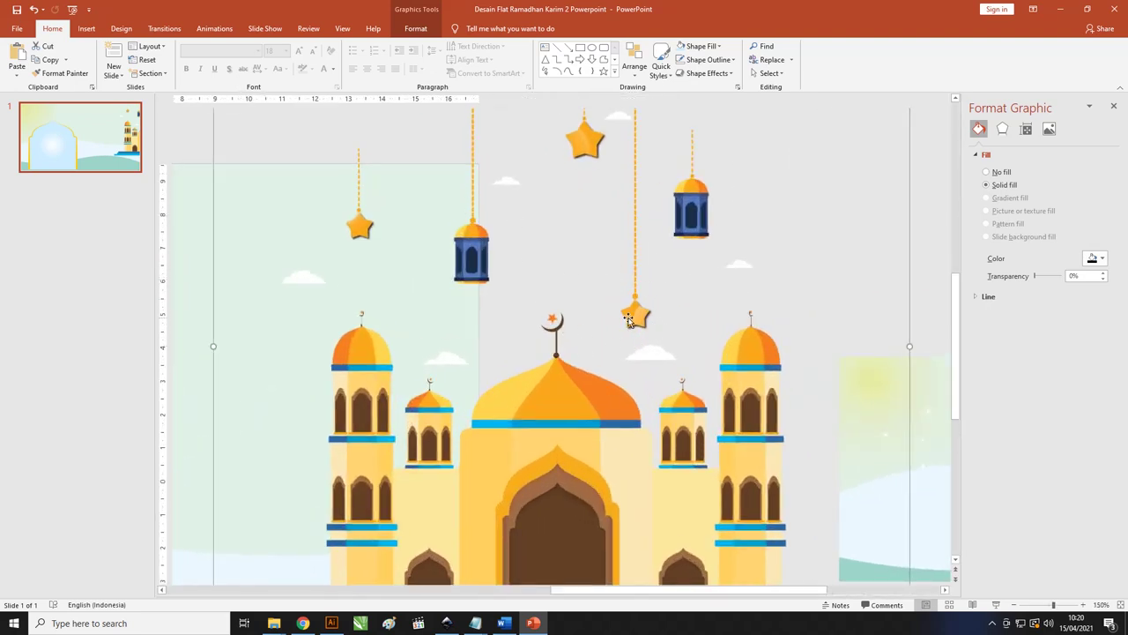
ctrl+scroll(628, 319, down, 5)
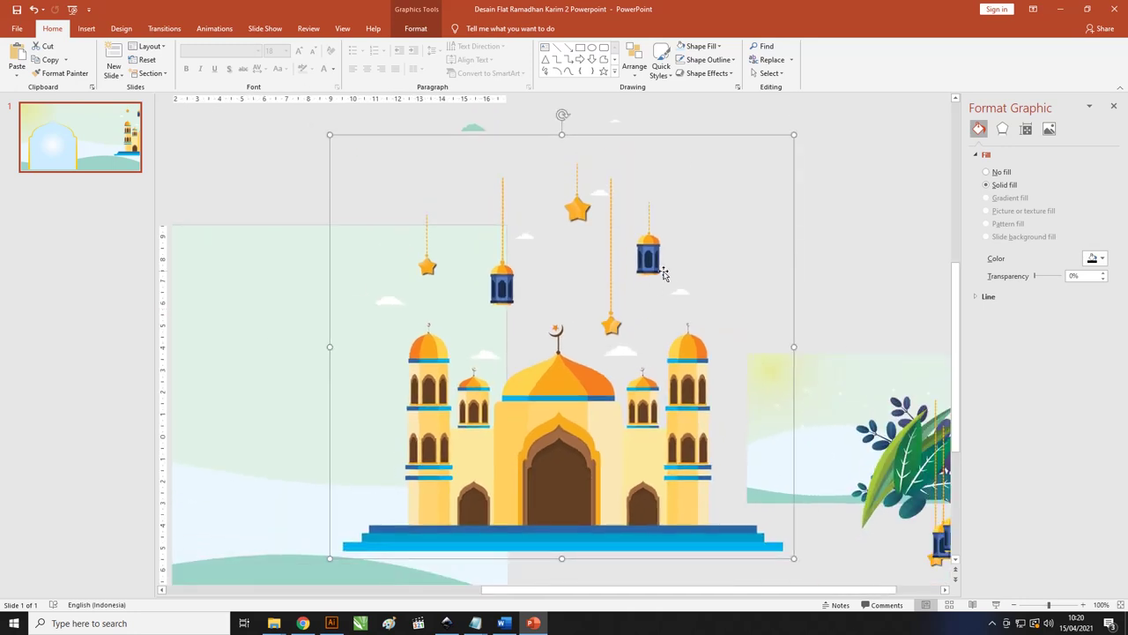
scroll(664, 275, down, 1)
ctrl+scroll(665, 275, down, 4)
ctrl+scroll(741, 352, down, 2)
ctrl+scroll(740, 353, down, 1)
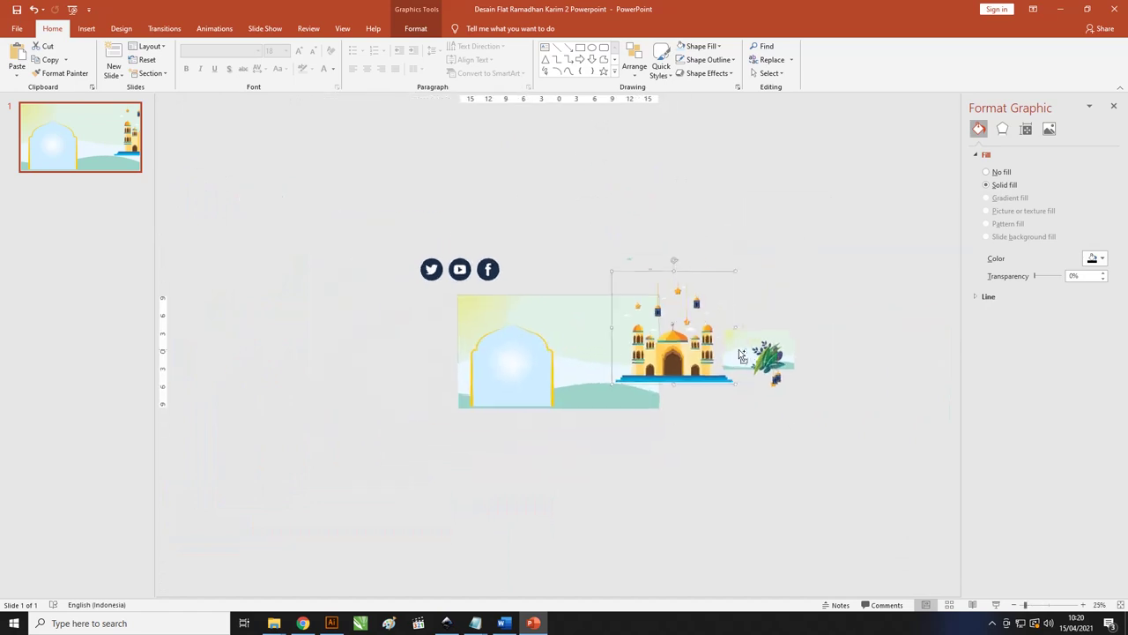
ctrl+drag(739, 349, 327, 343)
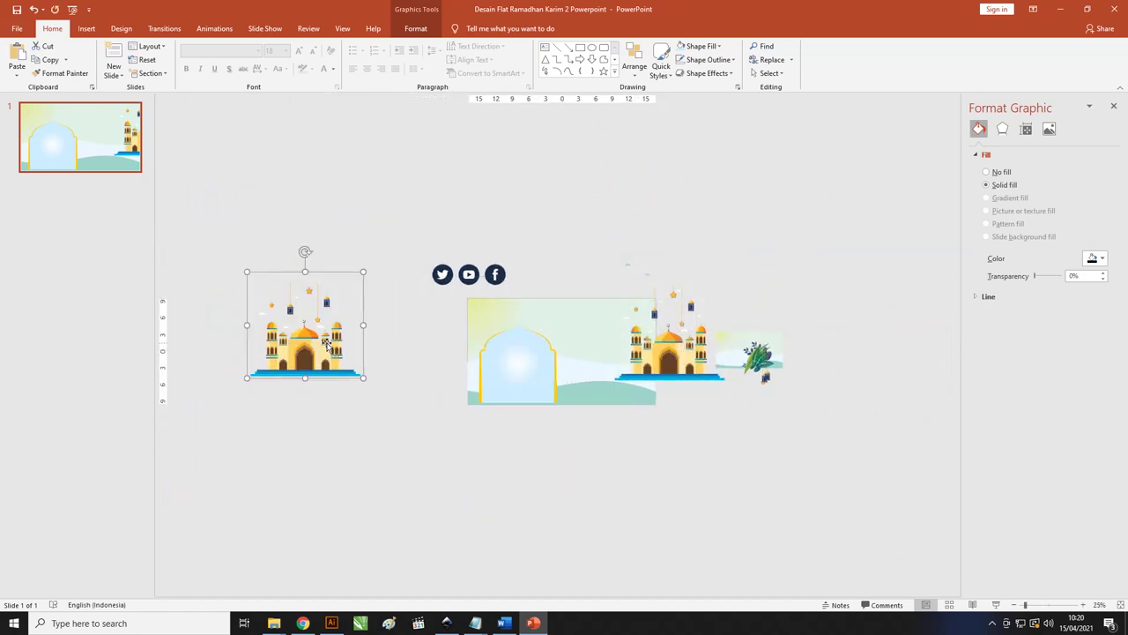
- Convert the left mosque copy into editable shapes and ungroup it into separate pieces
right_click(328, 344)
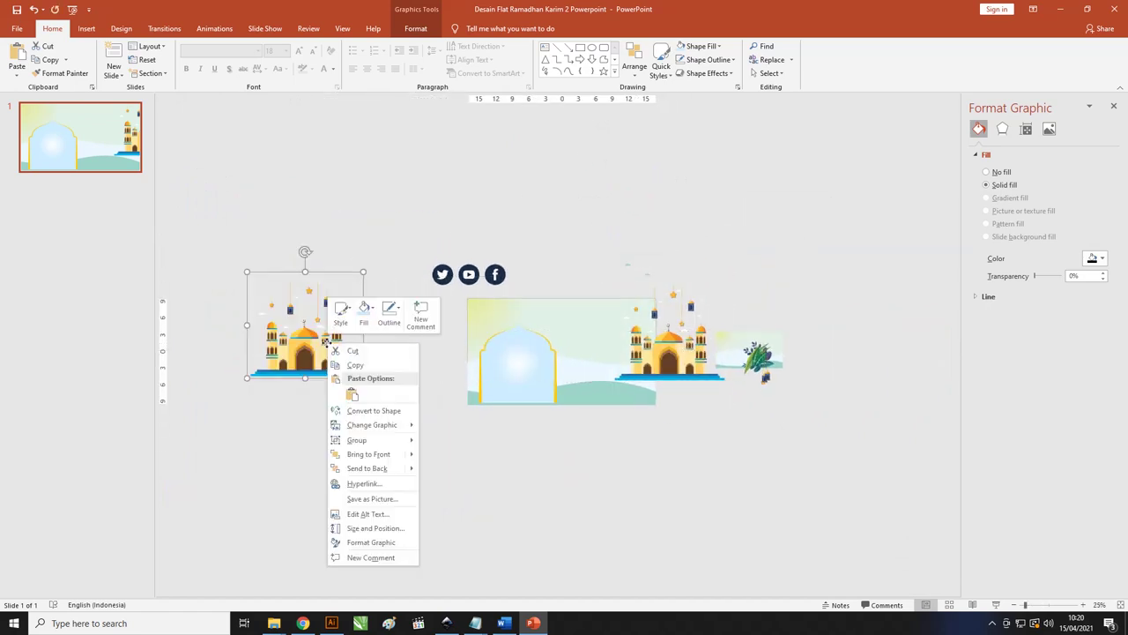
click(363, 410)
ctrl+scroll(353, 388, up, 2)
ctrl+scroll(324, 339, up, 3)
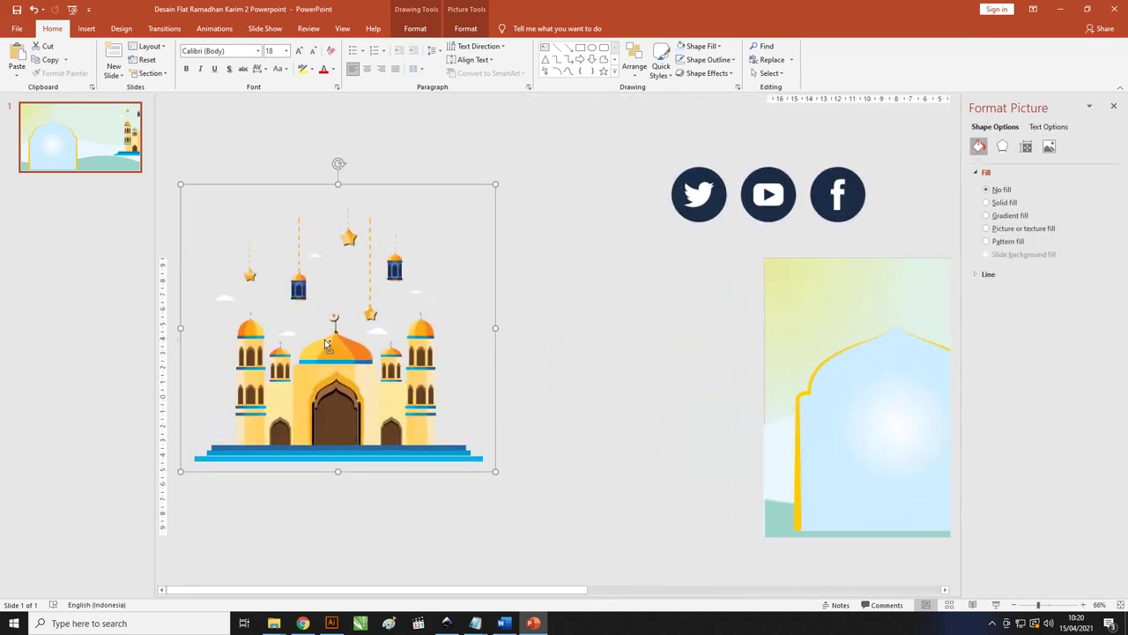
ctrl+scroll(326, 343, up, 3)
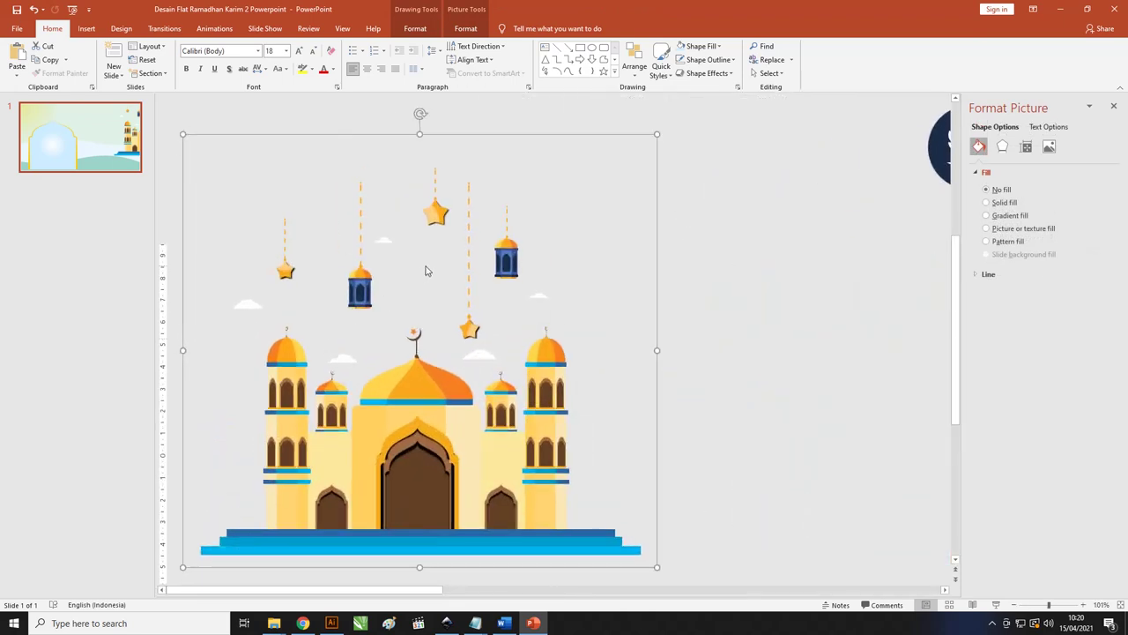
right_click(498, 248)
mouse_move(527, 313)
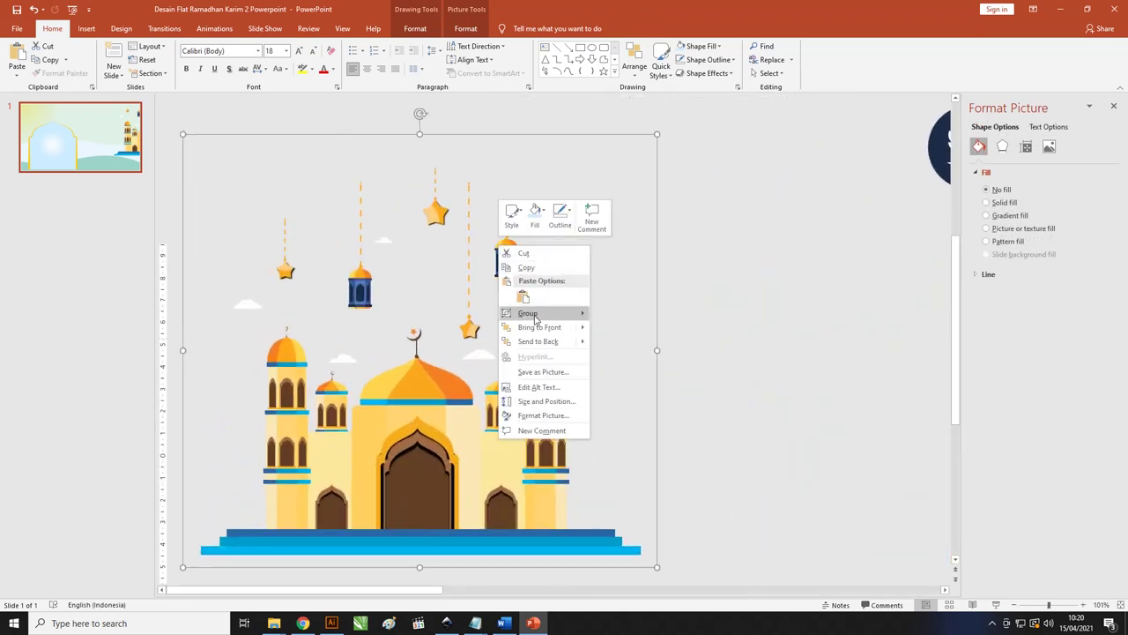
click(615, 346)
- Nudge the mosque's door piece slightly up-left, then select the blue lantern
click(718, 307)
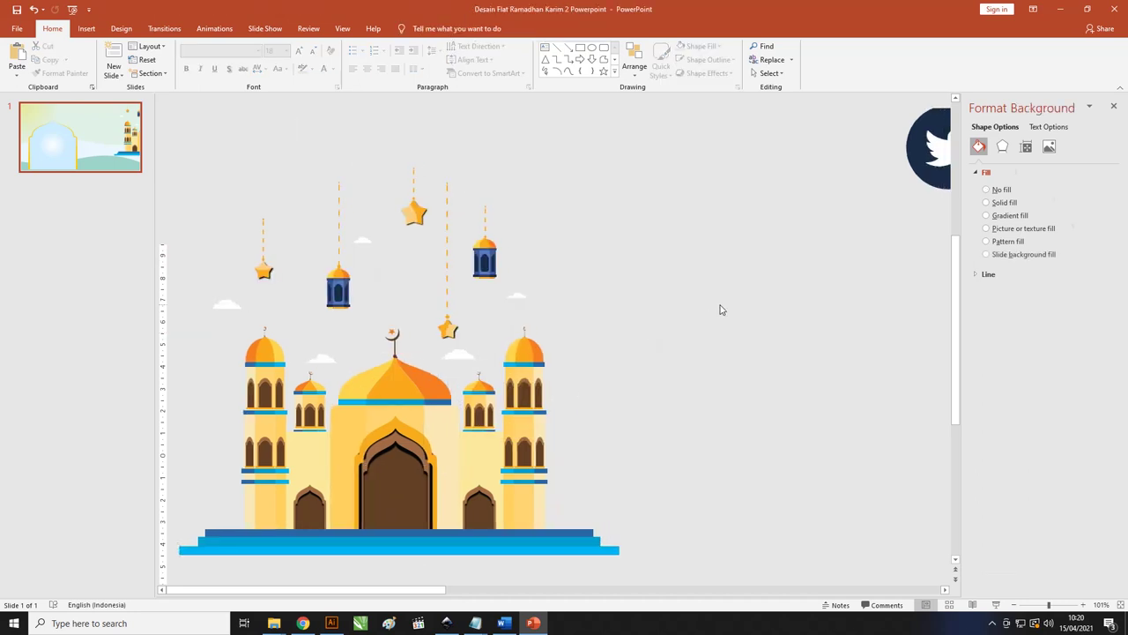
click(387, 453)
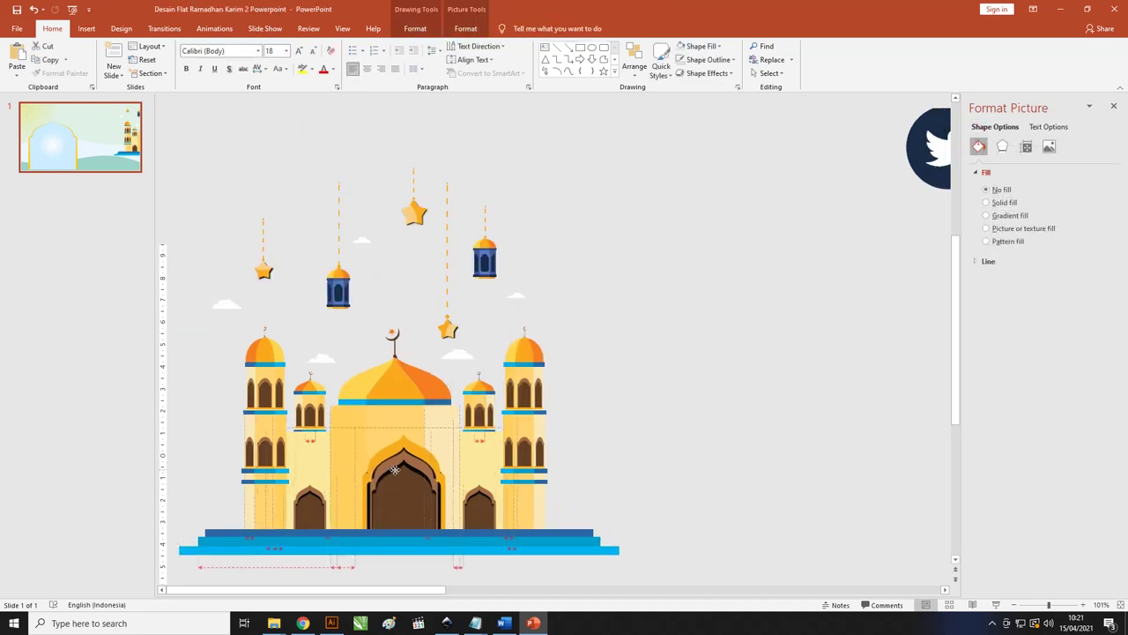
drag(394, 456, 387, 450)
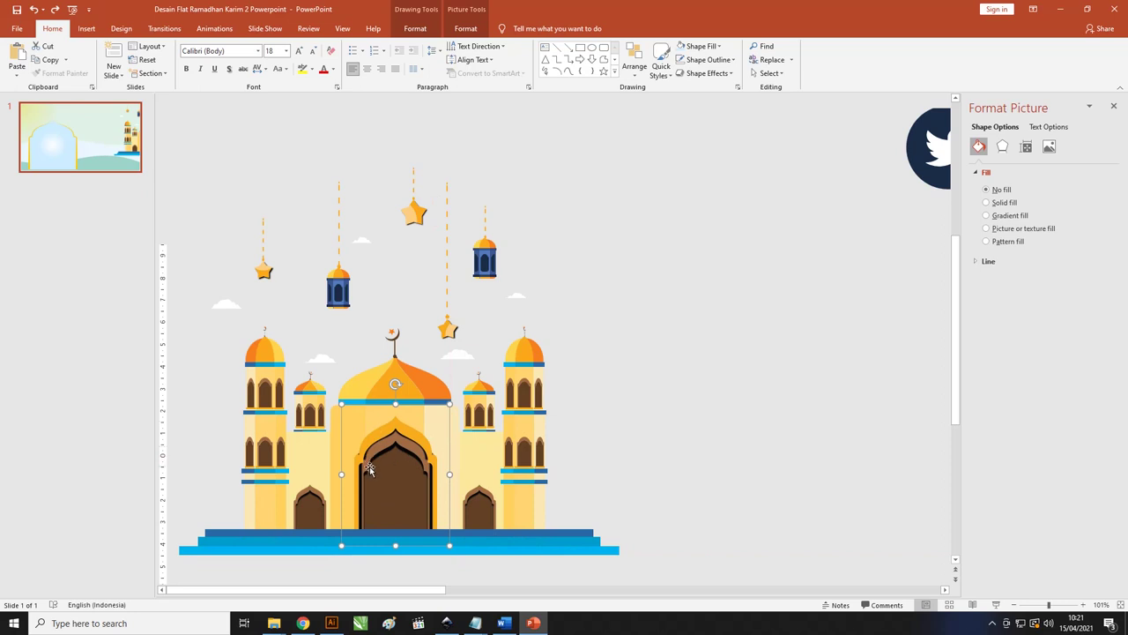
click(489, 261)
click(546, 273)
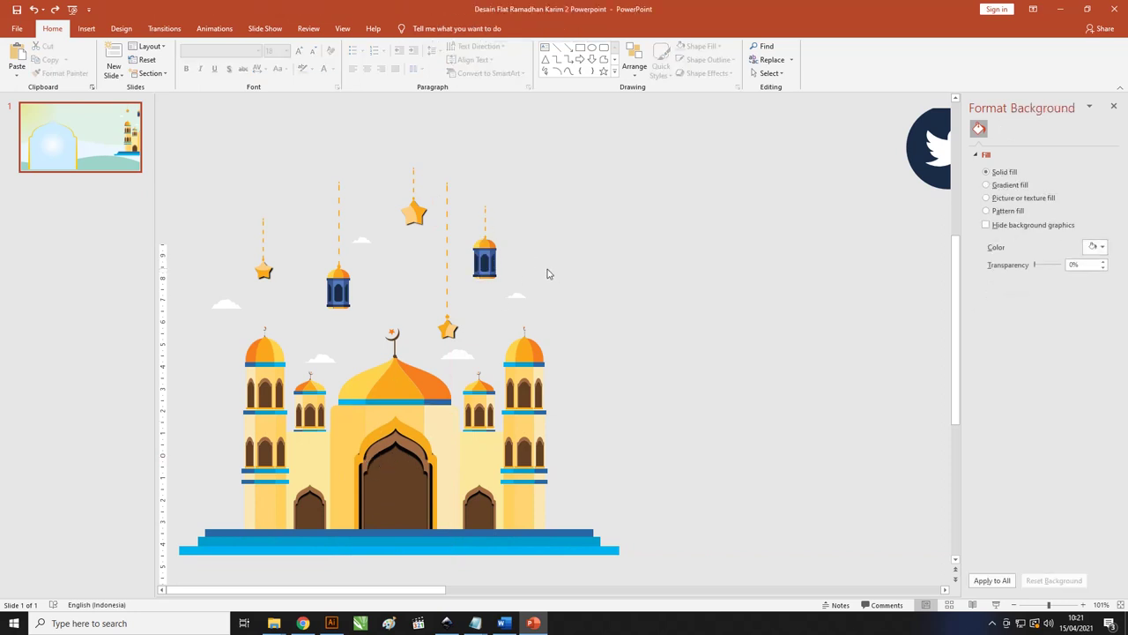
scroll(400, 463, up, 4)
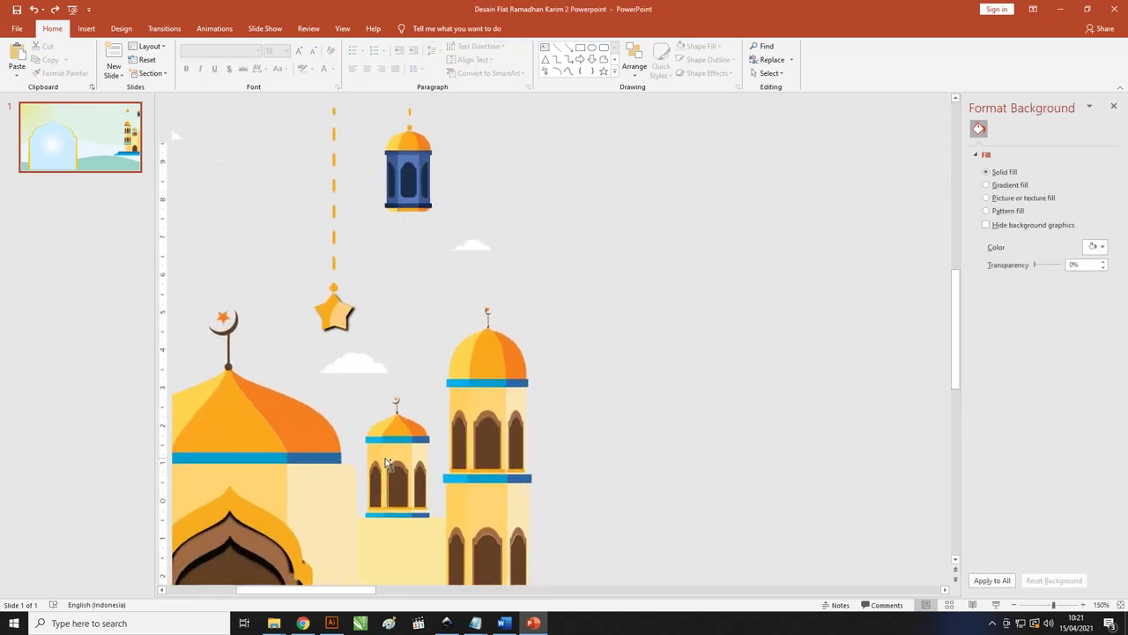
scroll(400, 464, down, 4)
scroll(353, 479, up, 1)
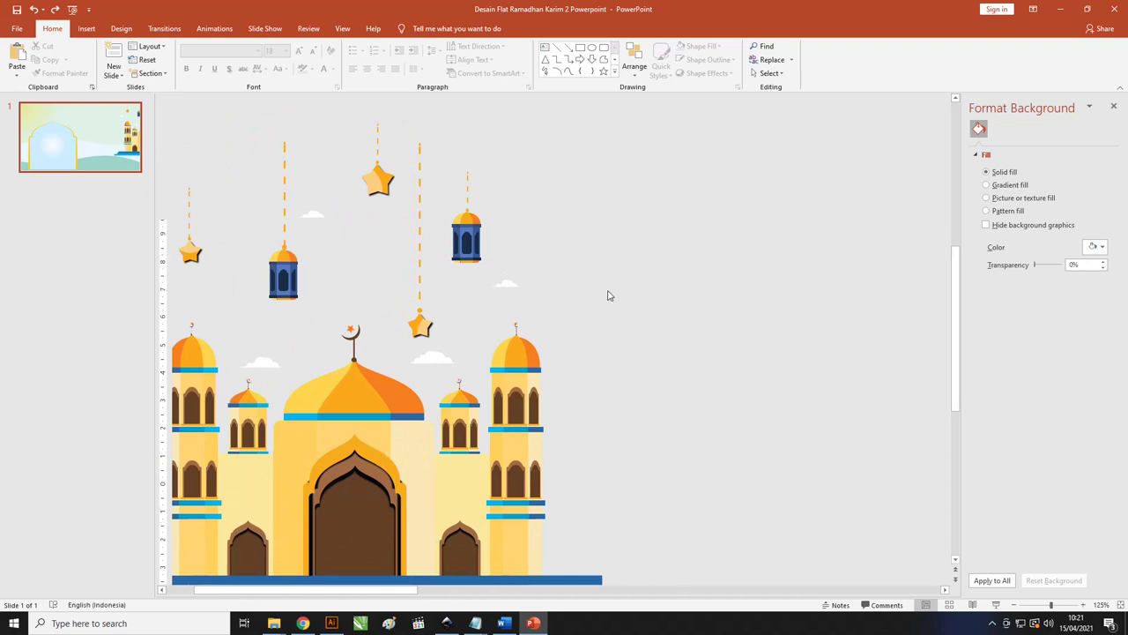
drag(608, 295, 431, 139)
click(529, 247)
click(467, 234)
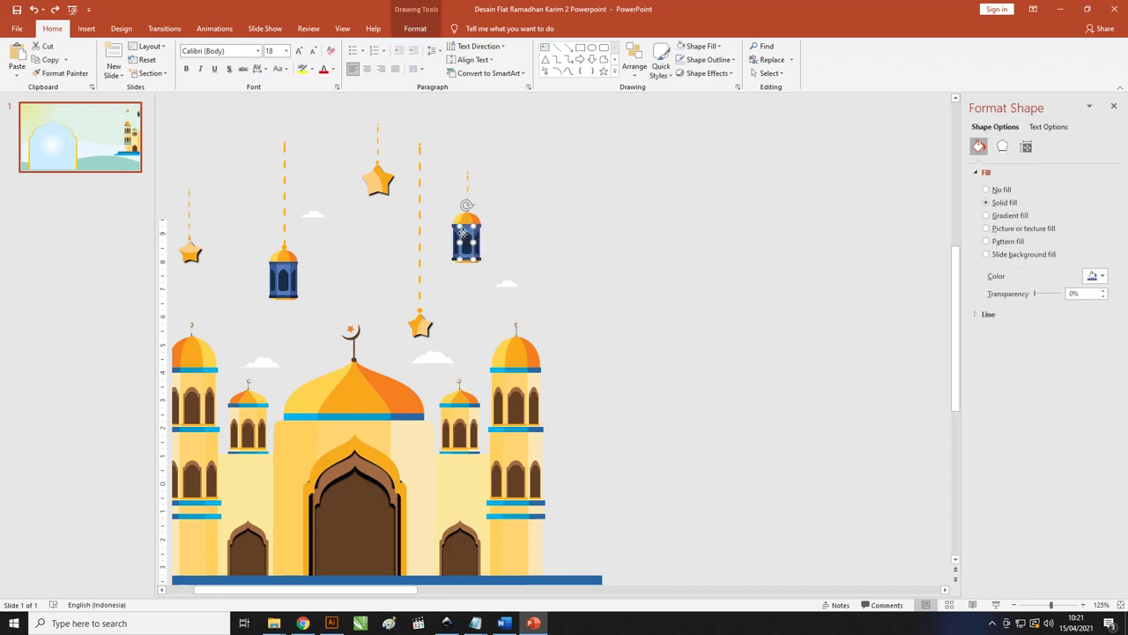
- Zoom out to review the whole mosque composition
ctrl+scroll(463, 233, up, 5)
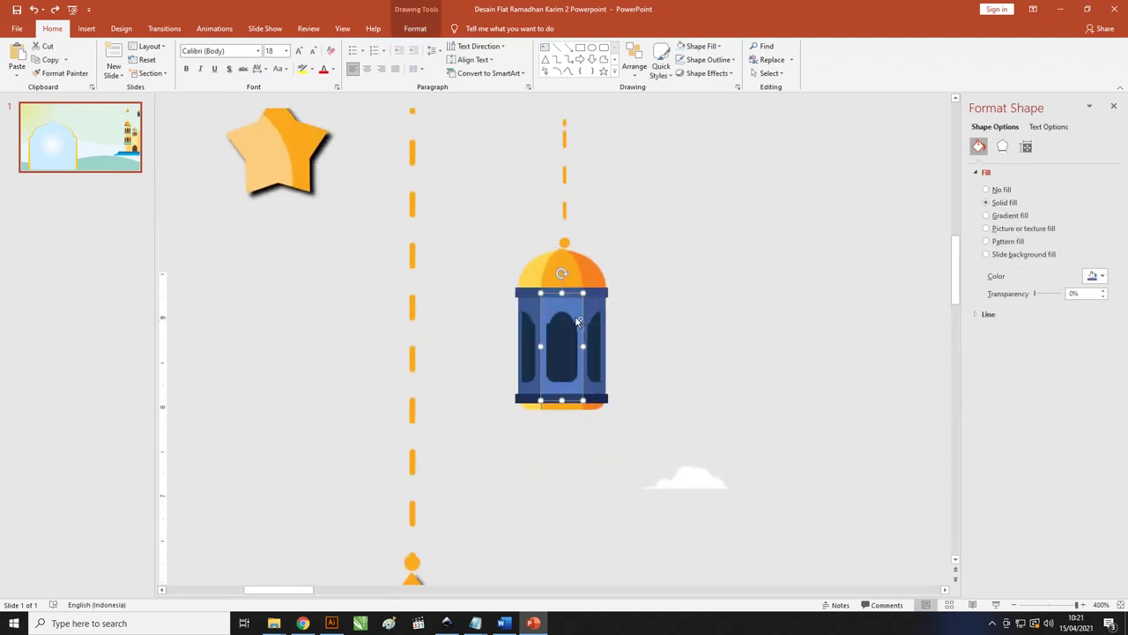
ctrl+scroll(486, 306, down, 5)
ctrl+scroll(485, 305, down, 3)
ctrl+scroll(483, 305, down, 2)
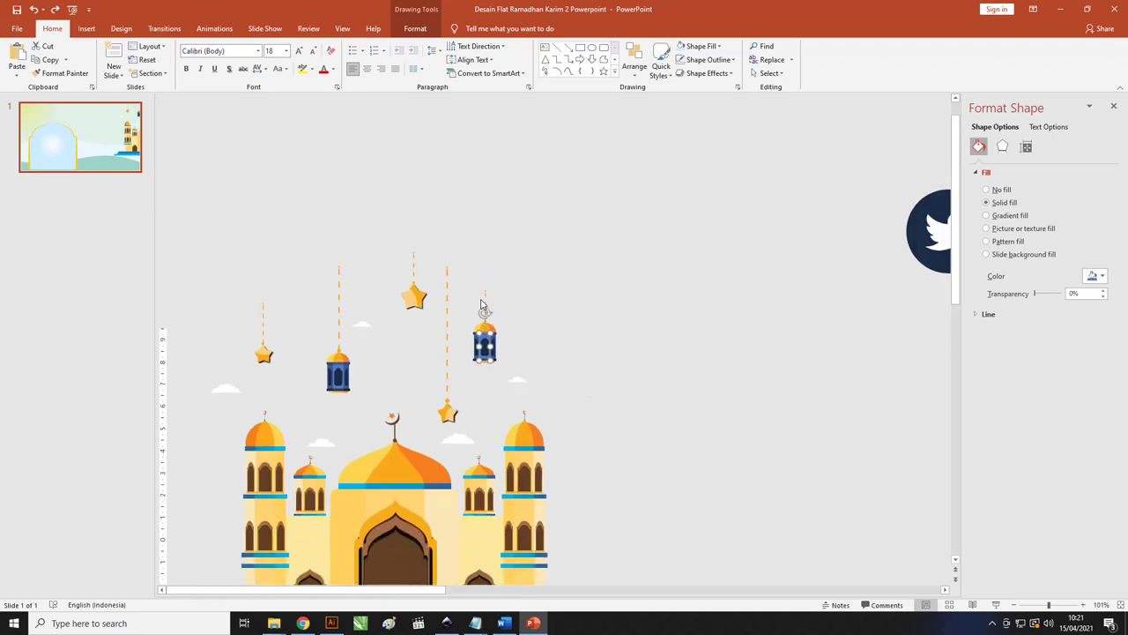
ctrl+scroll(482, 304, down, 1)
ctrl+scroll(481, 305, down, 1)
ctrl+scroll(482, 304, down, 1)
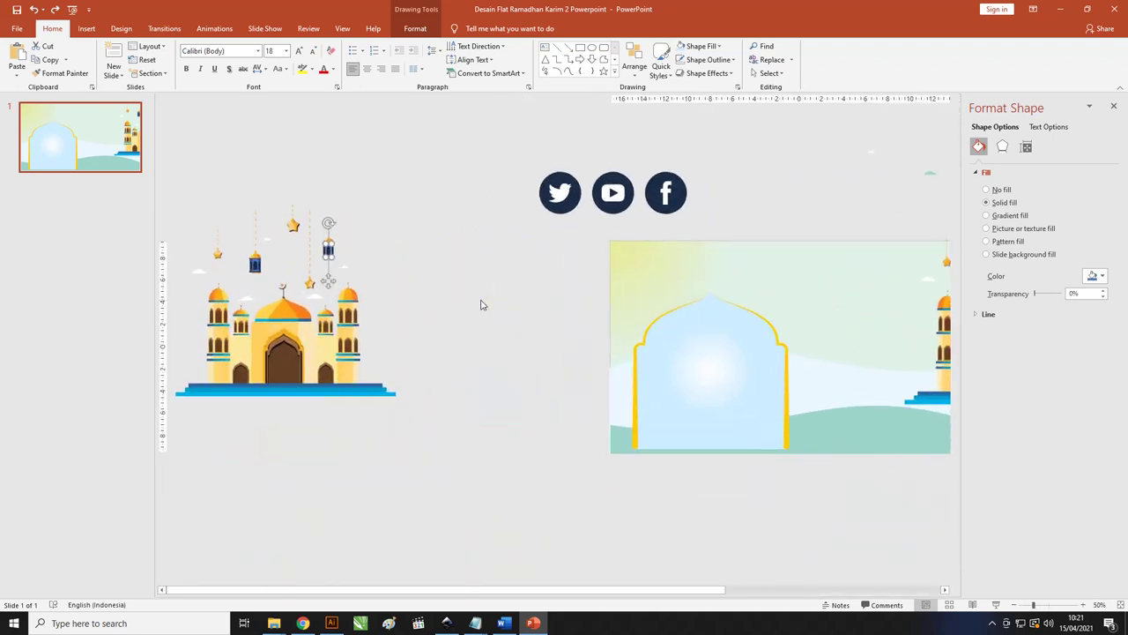
- Move the leaf and flower graphics aside and delete the faint background copy
ctrl+scroll(488, 258, down, 1)
ctrl+scroll(423, 249, down, 1)
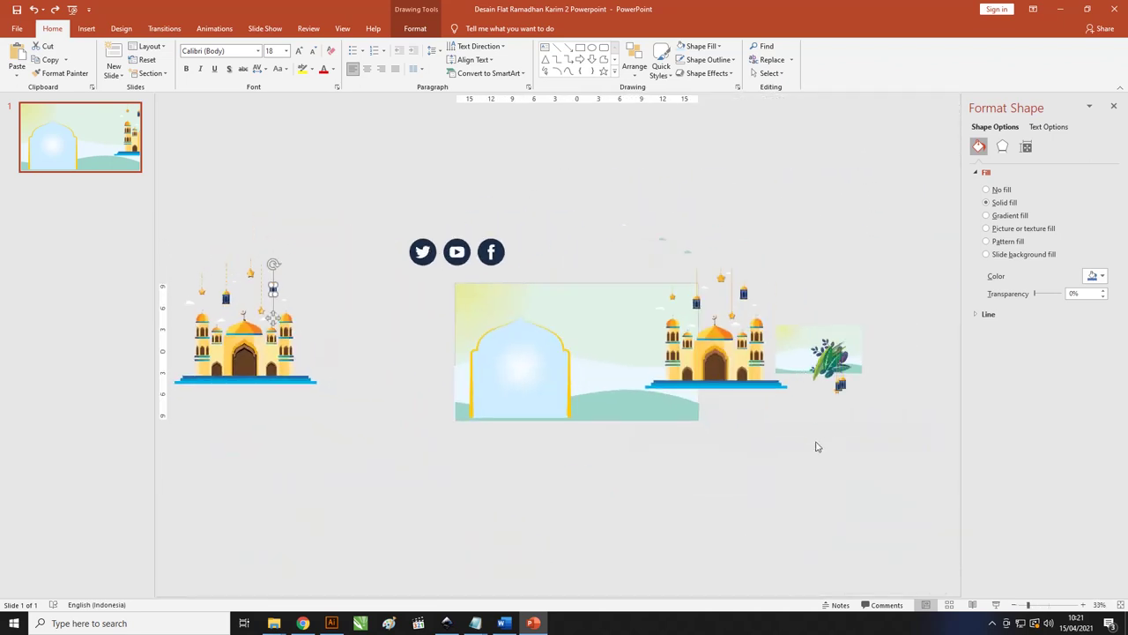
drag(816, 362, 859, 275)
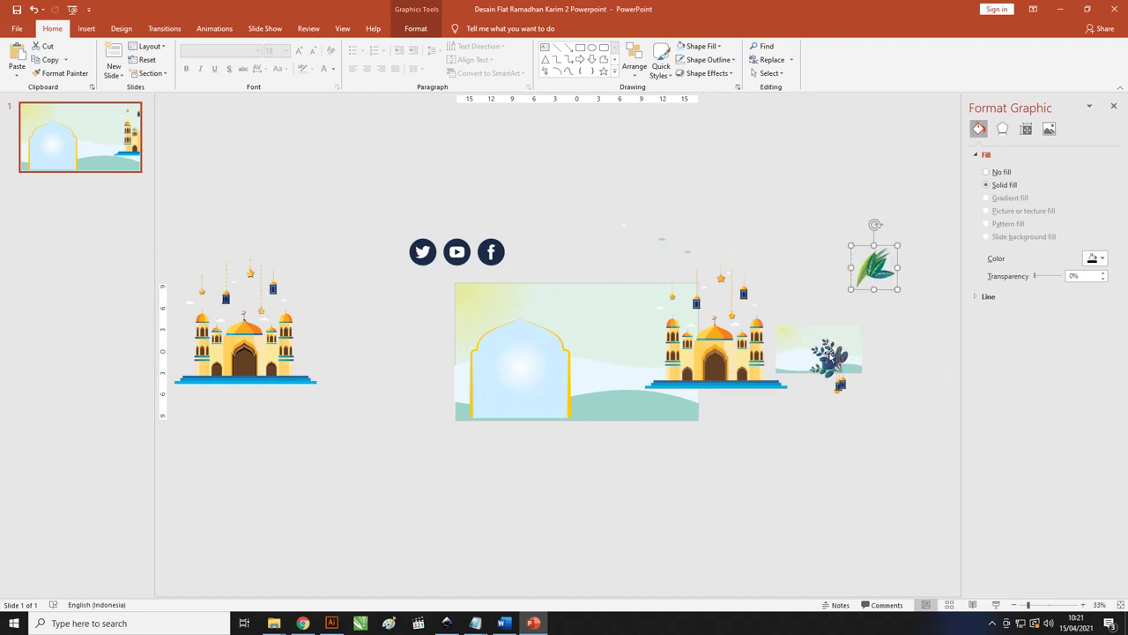
drag(827, 353, 823, 253)
drag(892, 382, 768, 317)
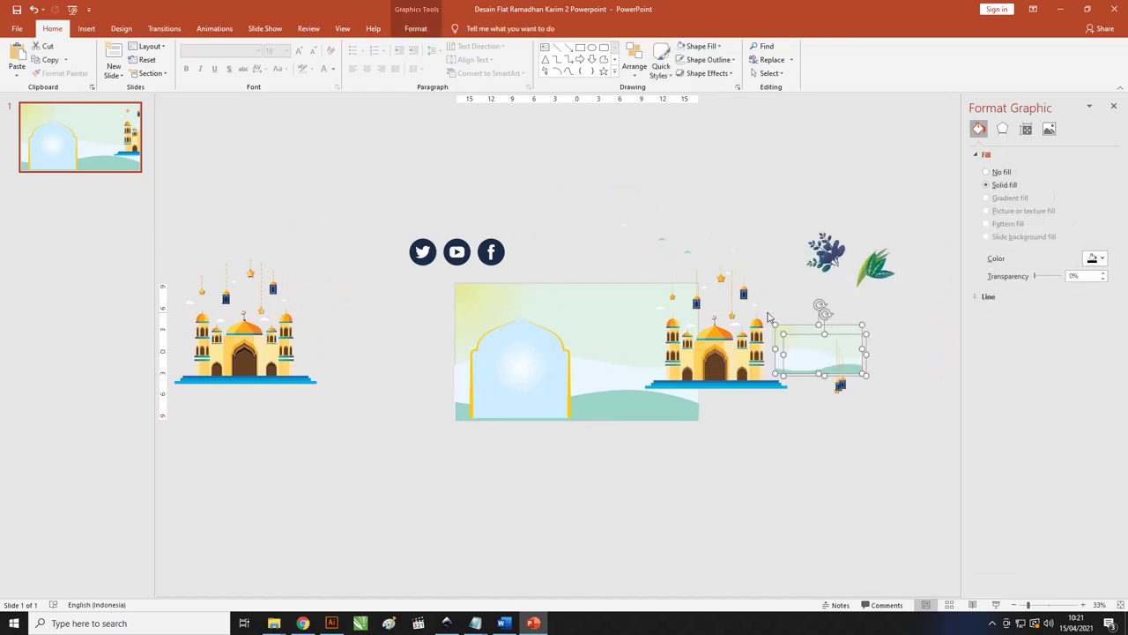
click(932, 361)
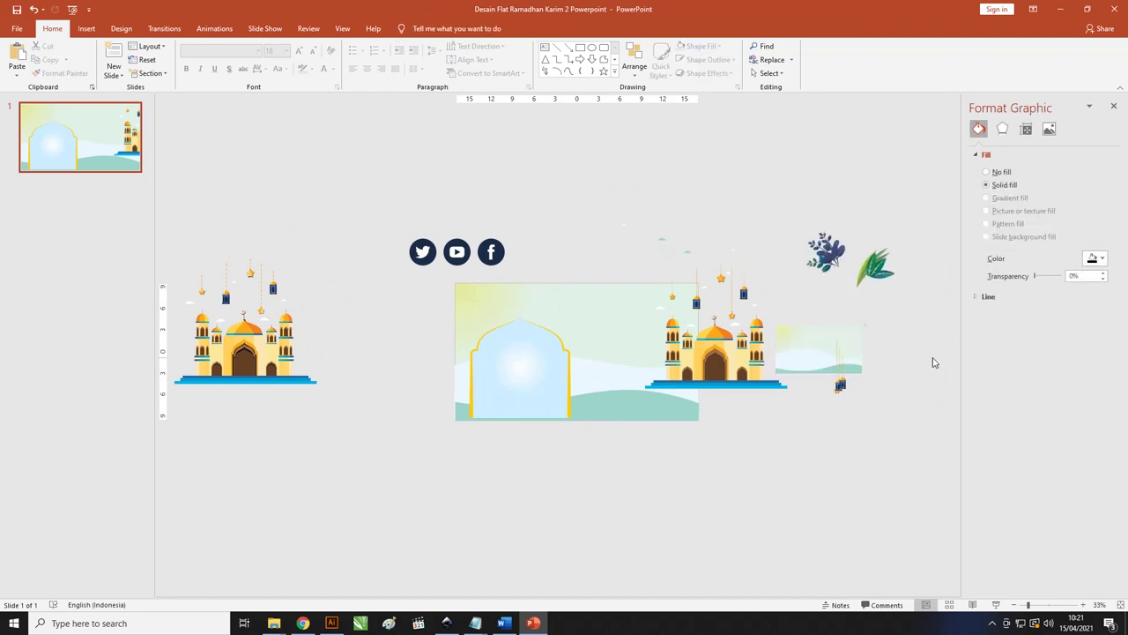
drag(804, 334, 754, 231)
key(Delete)
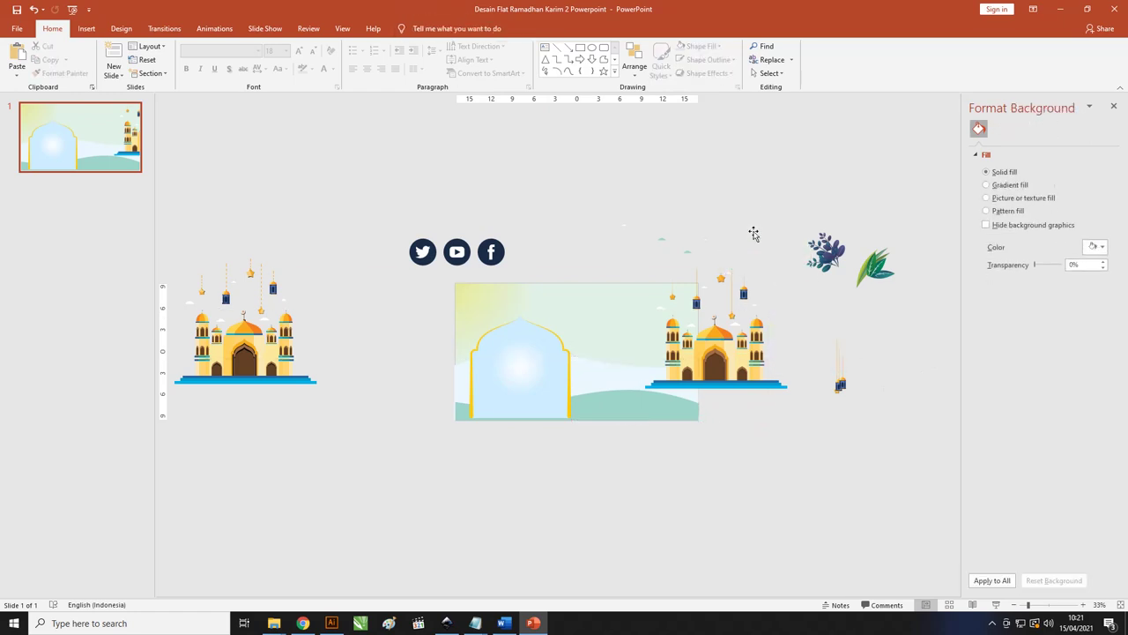
- Move the mosque graphic inside the yellow arch and resize it to fit
drag(650, 378, 425, 408)
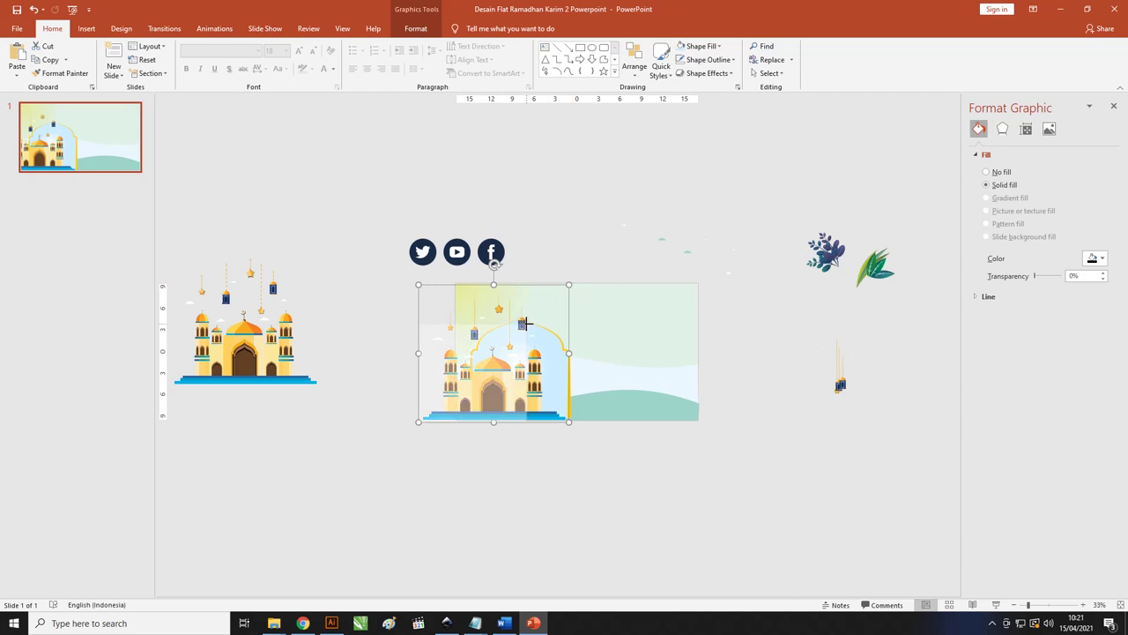
drag(530, 321, 527, 380)
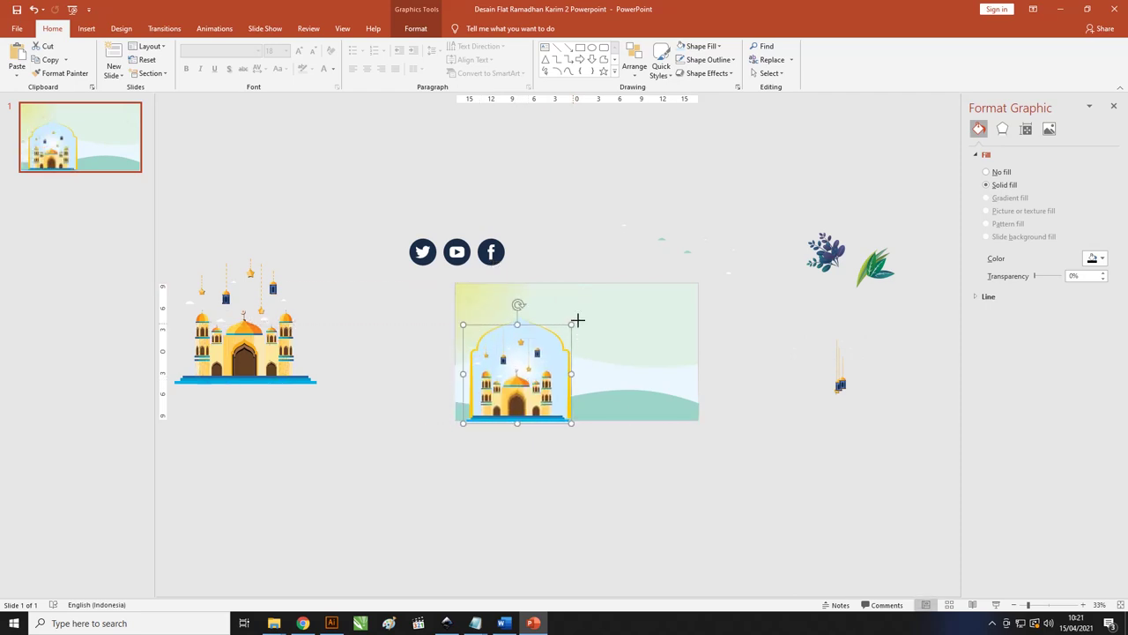
drag(577, 320, 584, 315)
scroll(580, 397, up, 2)
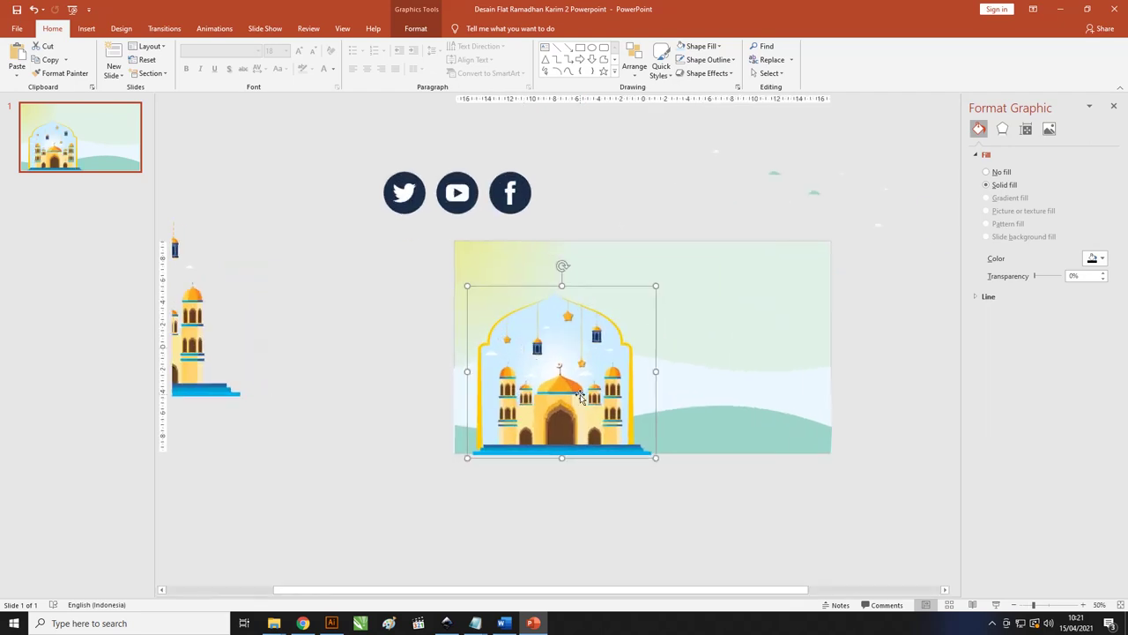
drag(580, 396, 576, 397)
click(635, 494)
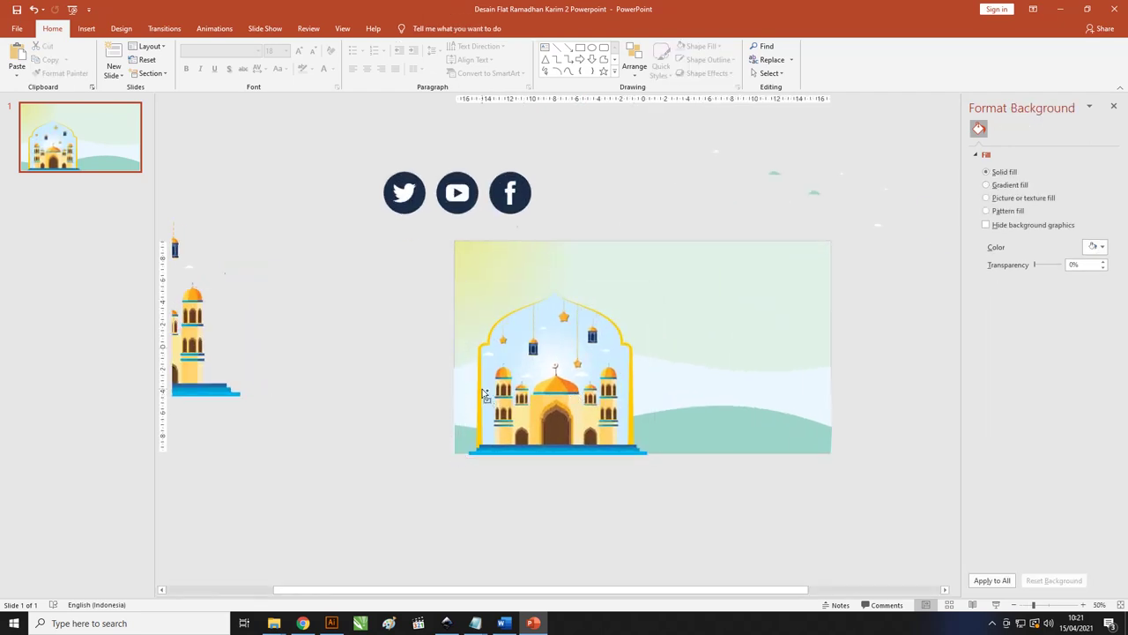
- Place the leaf graphic at the foot of the mosque, lower middle of the slide
scroll(484, 394, down, 2)
drag(873, 285, 553, 433)
scroll(582, 411, up, 2)
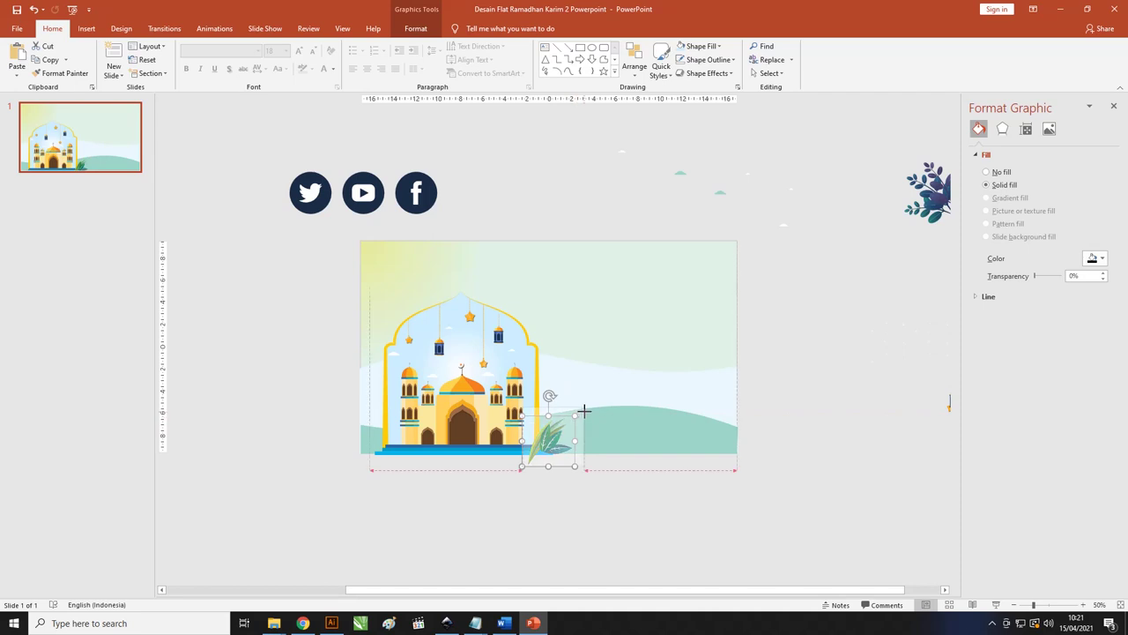
- Place a slightly smaller, horizontally flipped copy of the leaf at the mosque's left base
mouse_move(553, 433)
mouse_down()
mouse_move(591, 406)
mouse_move(549, 438)
mouse_up()
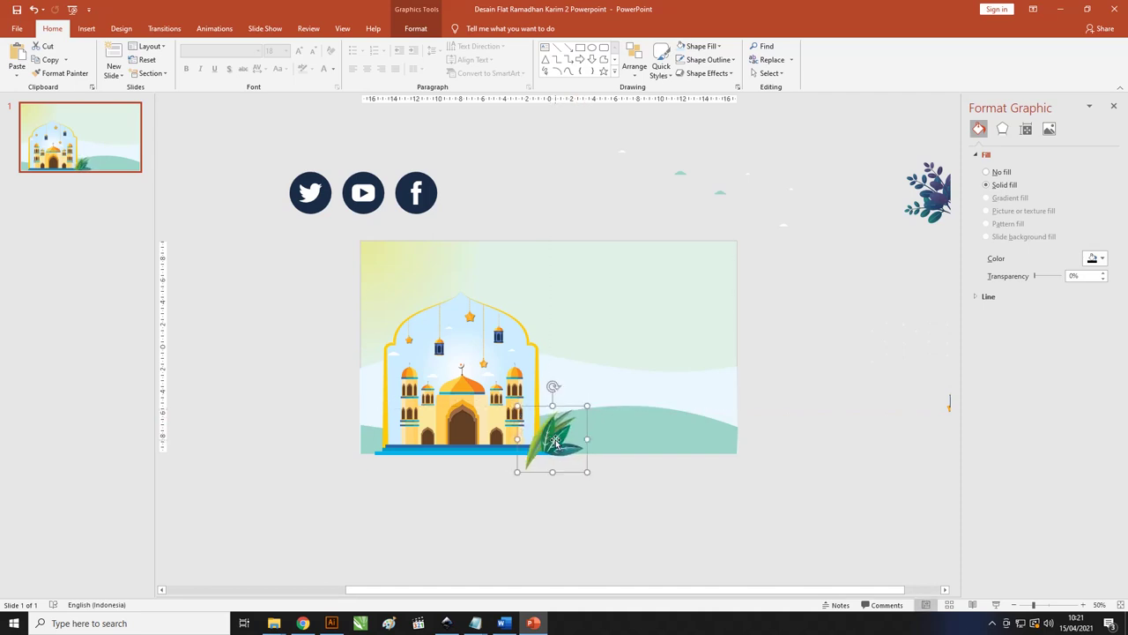
drag(433, 443, 396, 436)
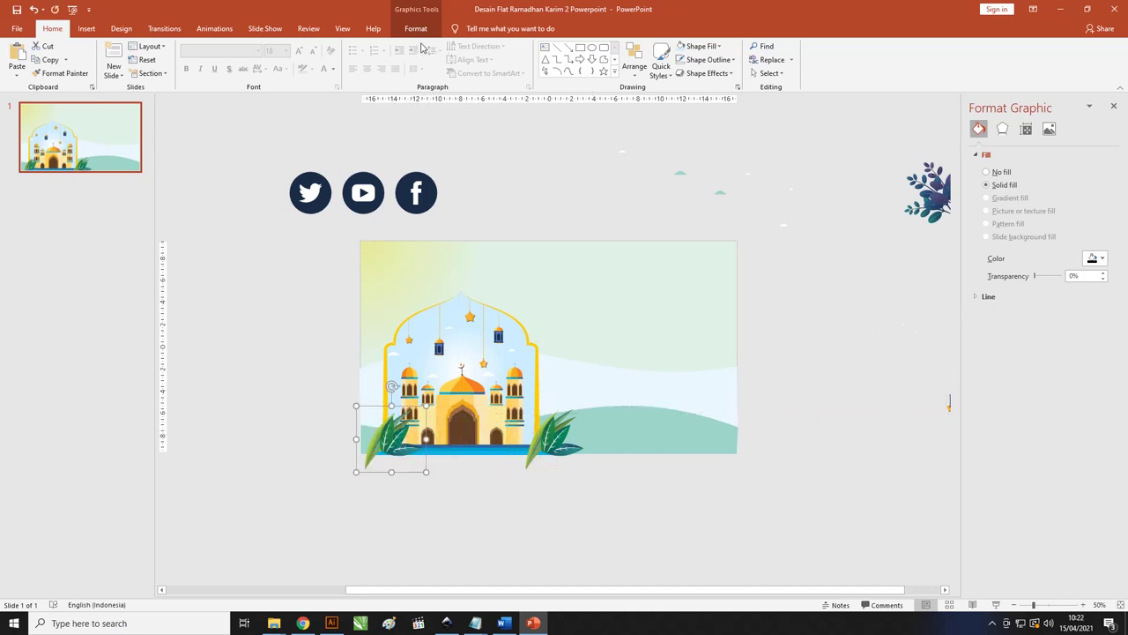
click(416, 28)
click(603, 64)
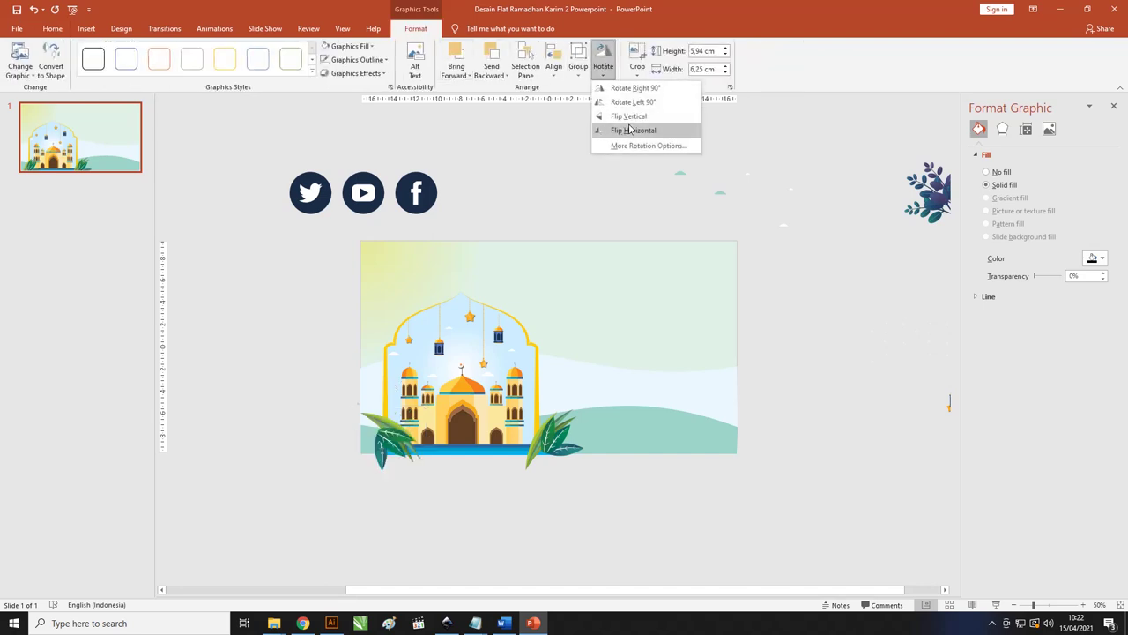
click(631, 129)
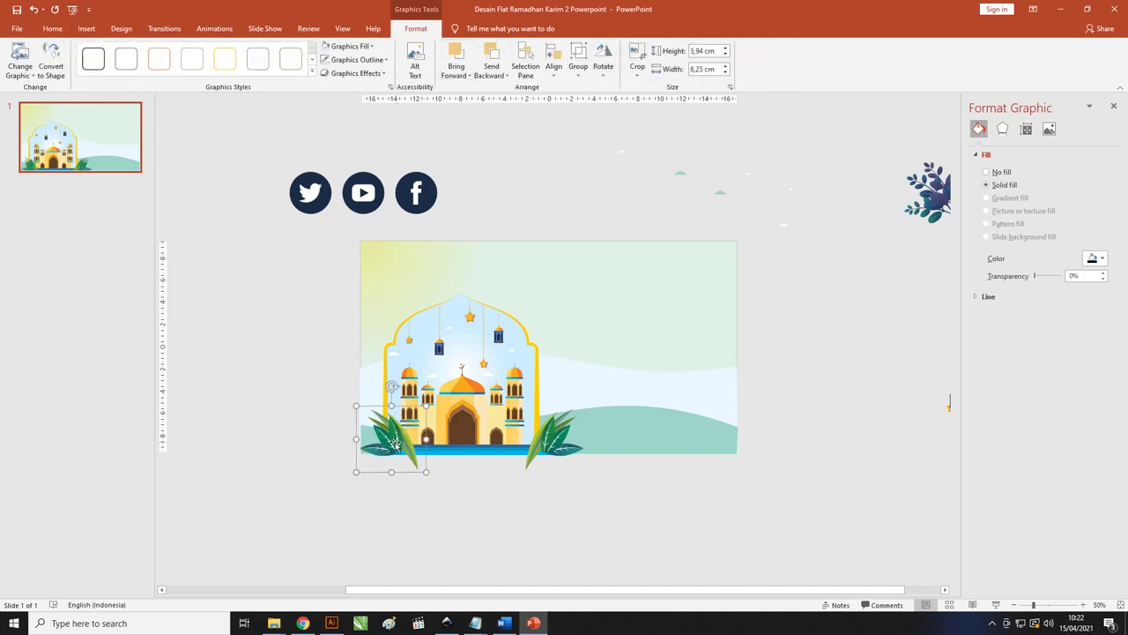
drag(347, 406, 356, 407)
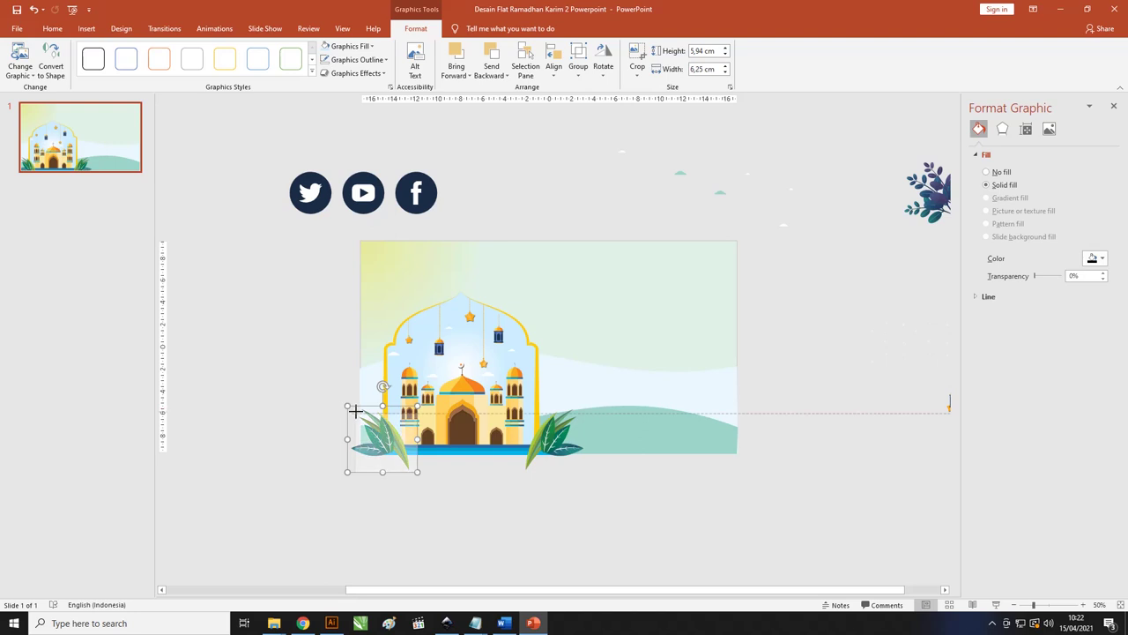
- Bring the mosque graphic to the front so it sits over both leaves
click(467, 406)
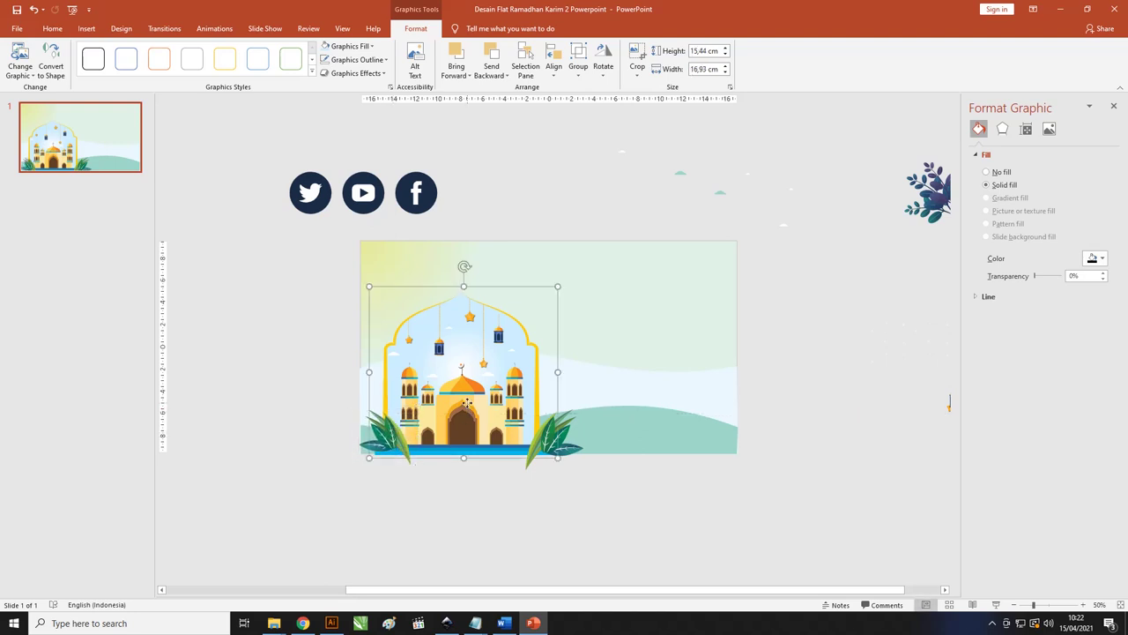
right_click(476, 415)
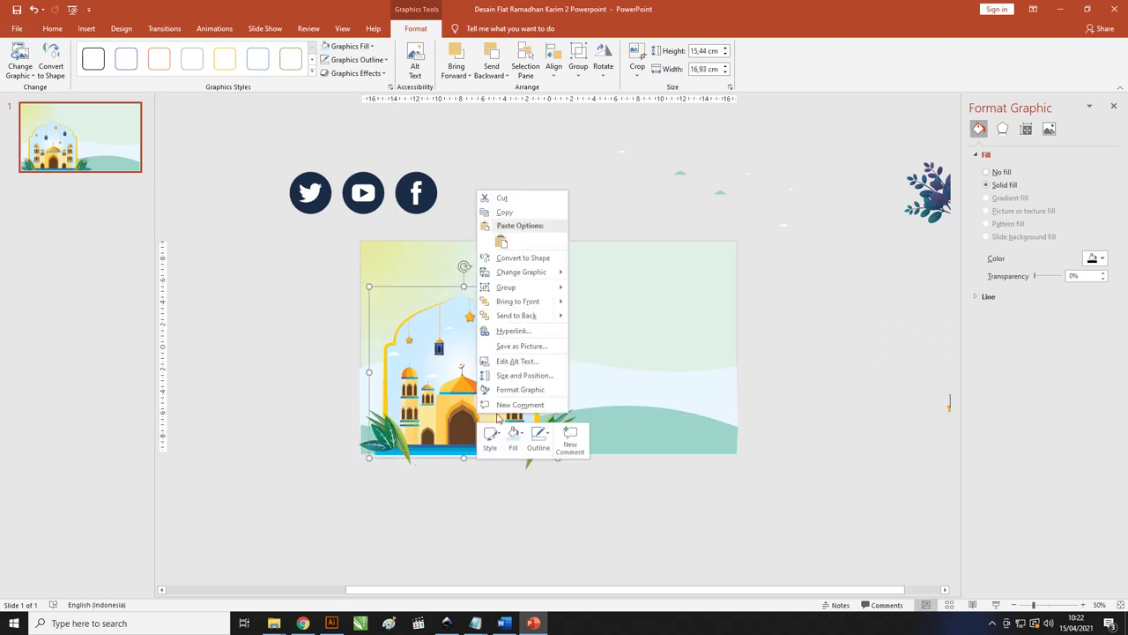
click(524, 301)
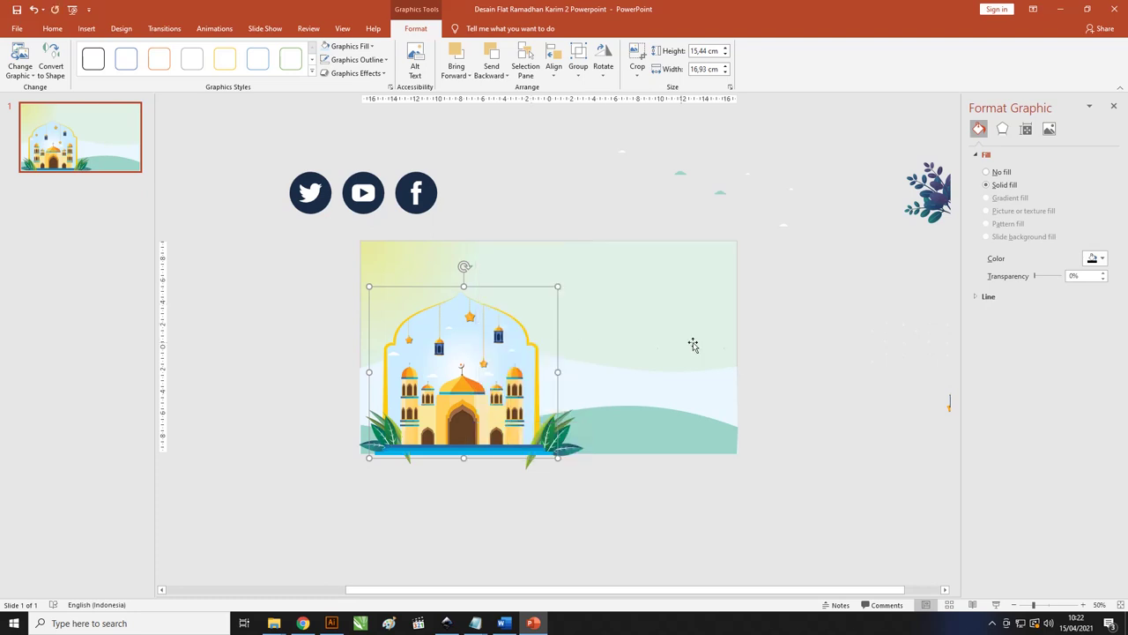
click(789, 323)
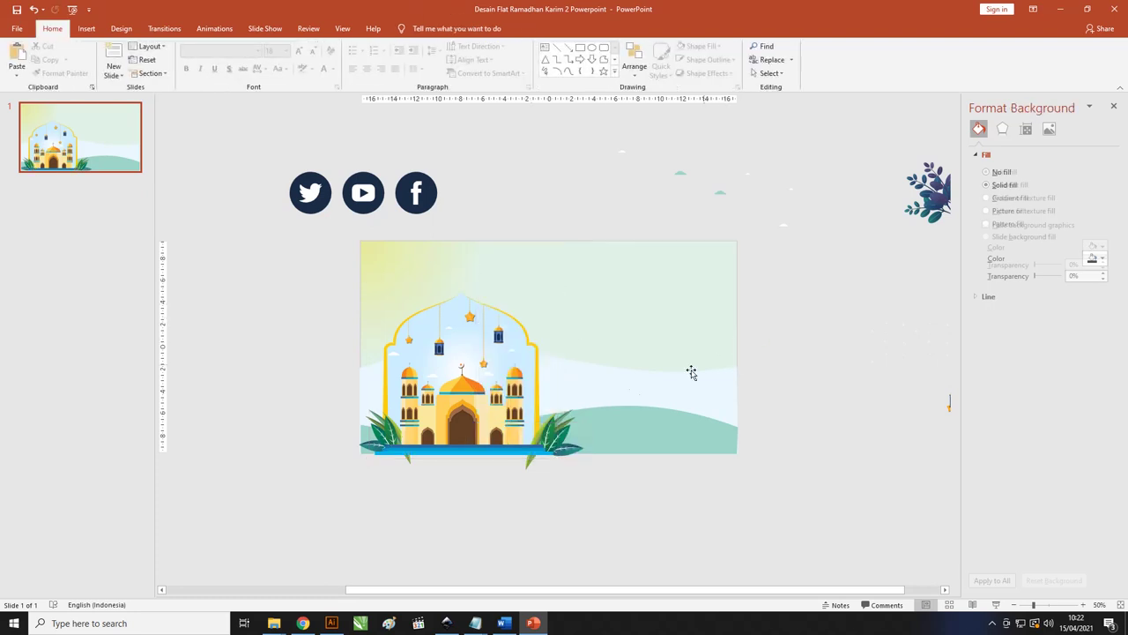
- Shift the mosque graphic slightly to line it up between the leaves
click(537, 406)
click(528, 357)
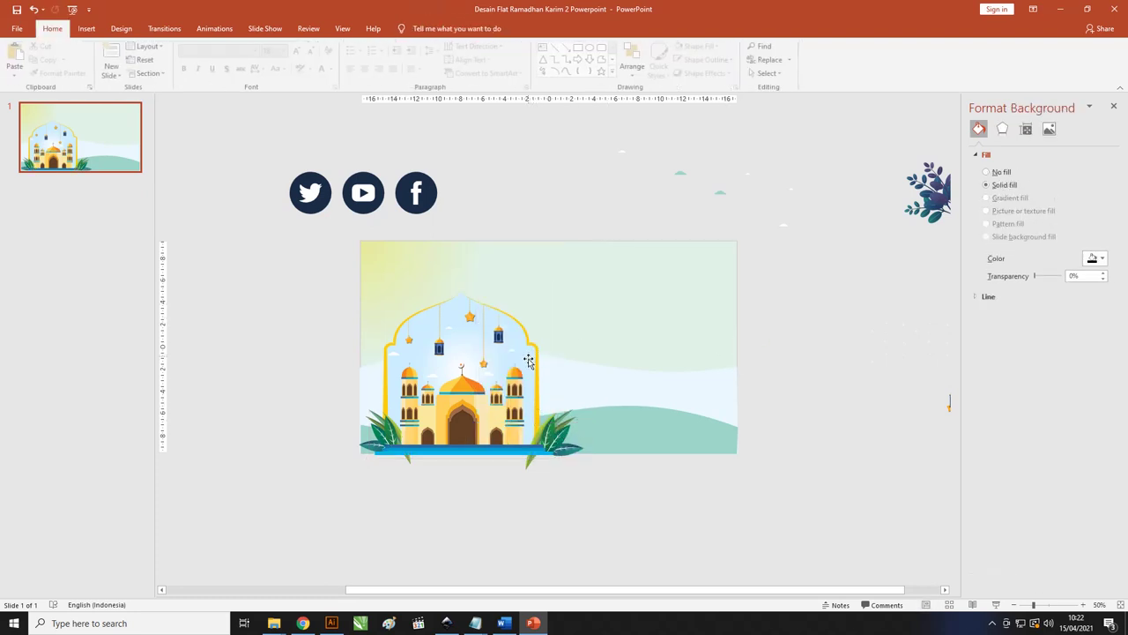
mouse_move(525, 354)
mouse_down()
mouse_move(510, 360)
mouse_move(538, 361)
mouse_up()
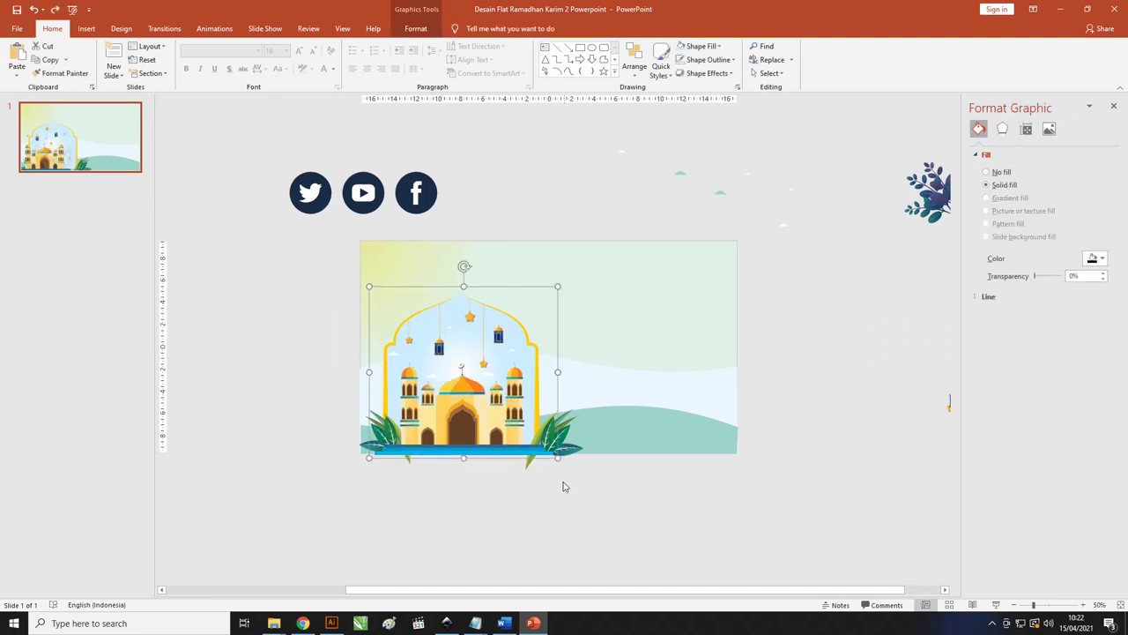
click(383, 496)
- Select the mosque artwork pieces except the small left leaf and check their grouping options
drag(308, 274, 566, 504)
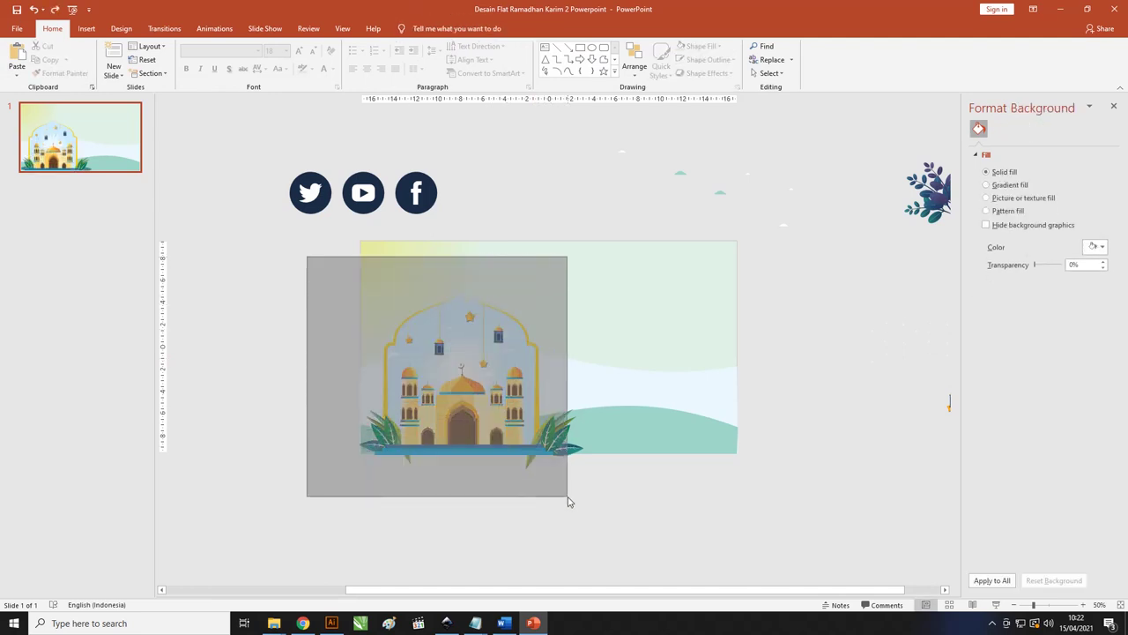
shift+click(364, 449)
right_click(442, 398)
mouse_move(484, 465)
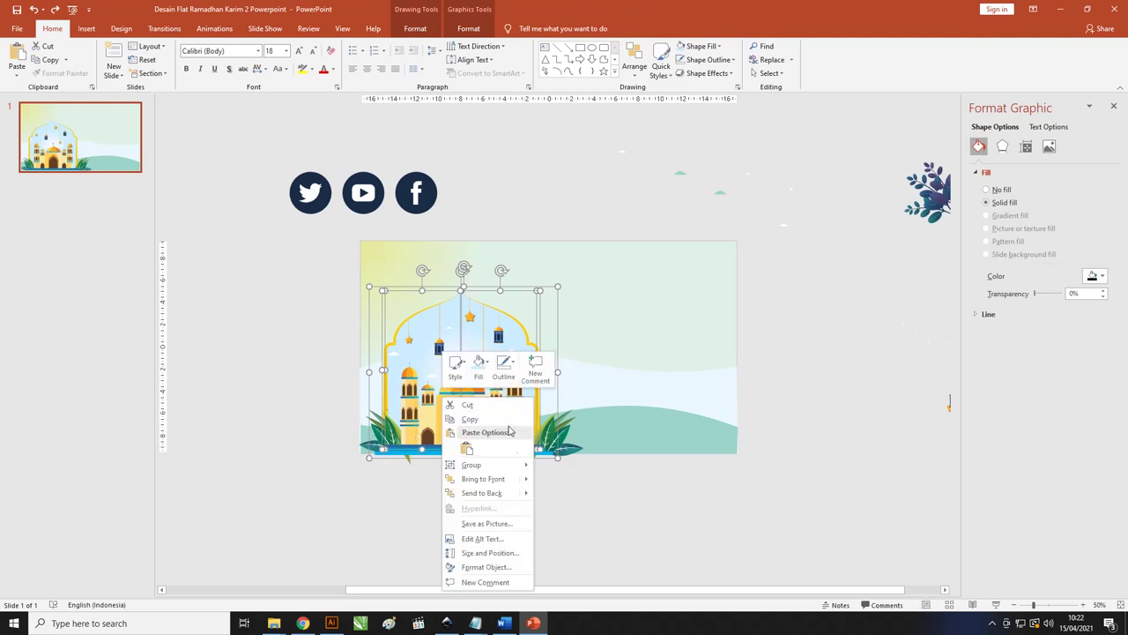
click(503, 479)
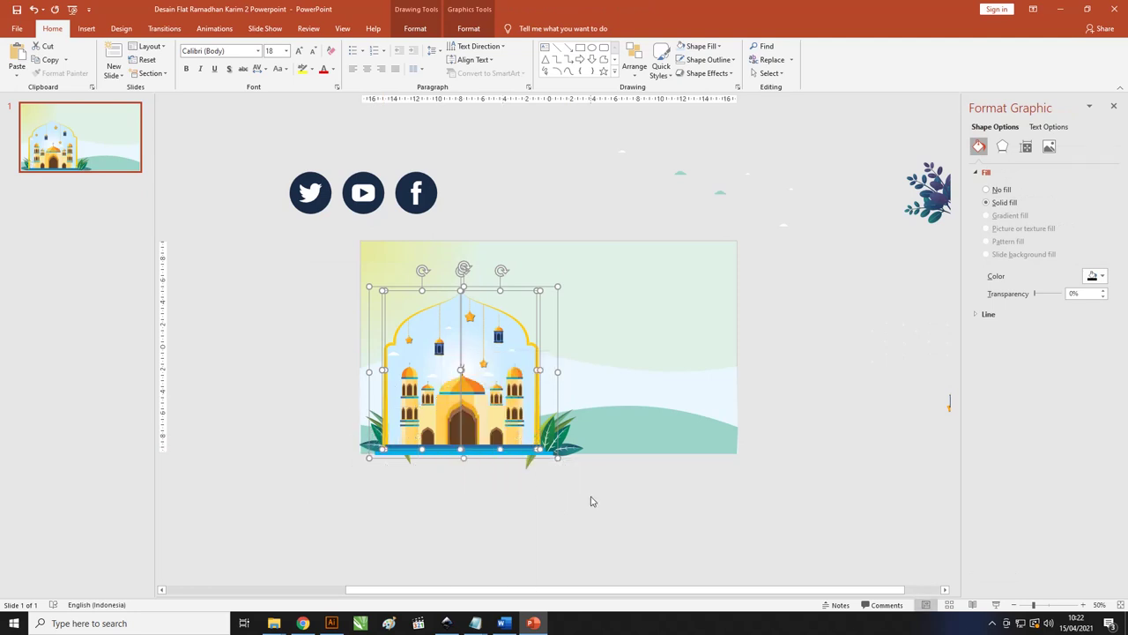
click(631, 465)
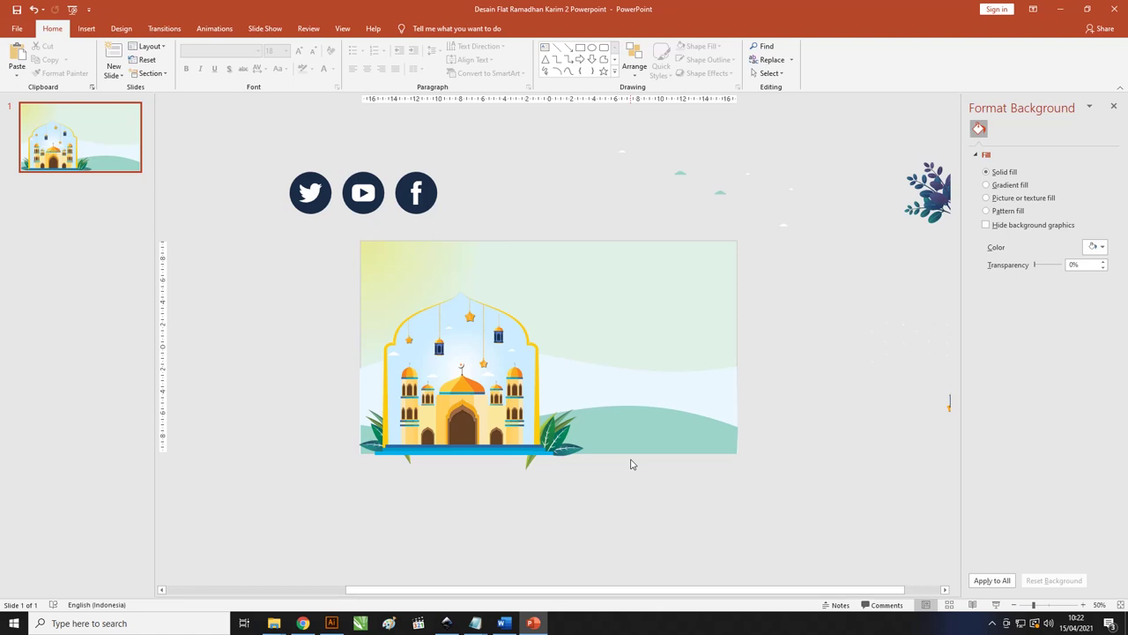
ctrl+scroll(631, 464, down, 2)
- Move the dark foliage graphic into the slide's bottom-right corner
ctrl+scroll(812, 297, down, 1)
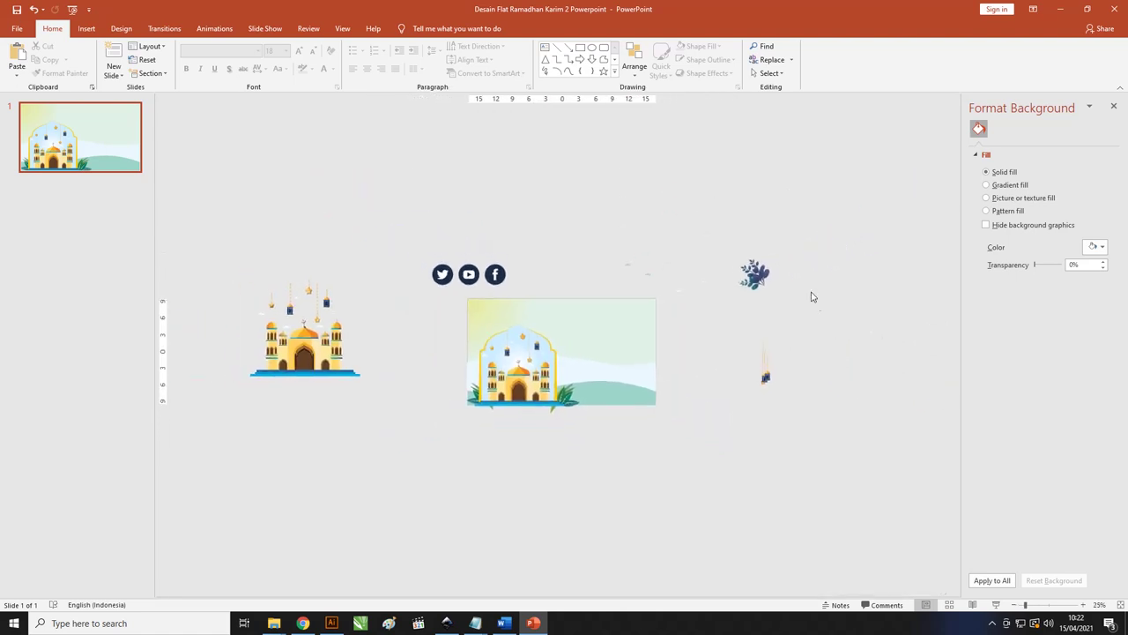
drag(757, 282, 646, 402)
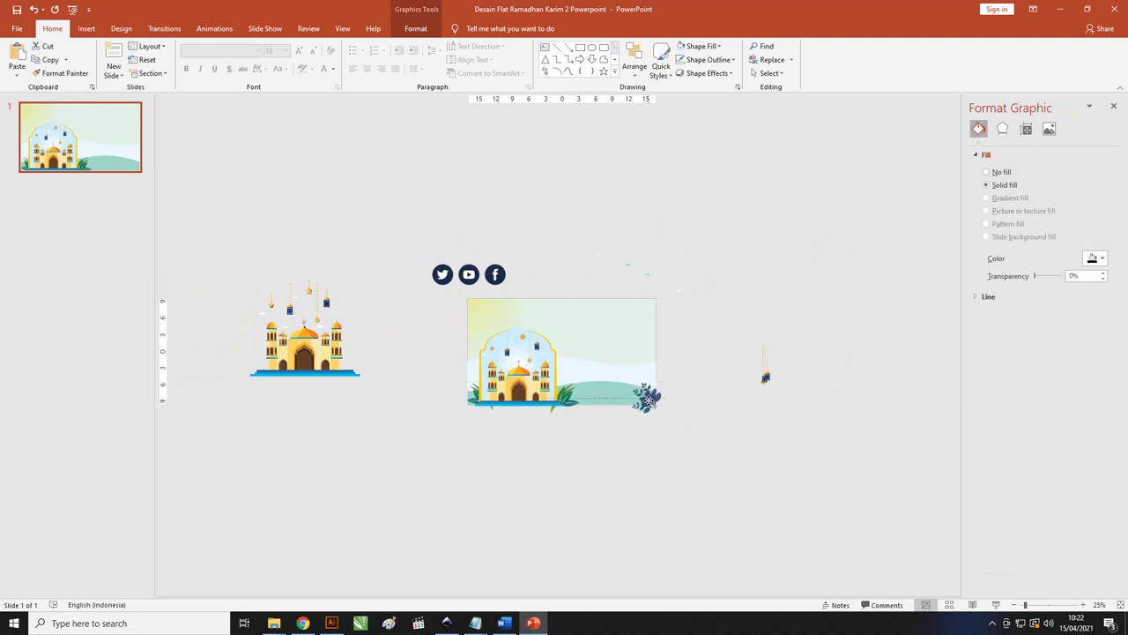
ctrl+scroll(648, 401, up, 3)
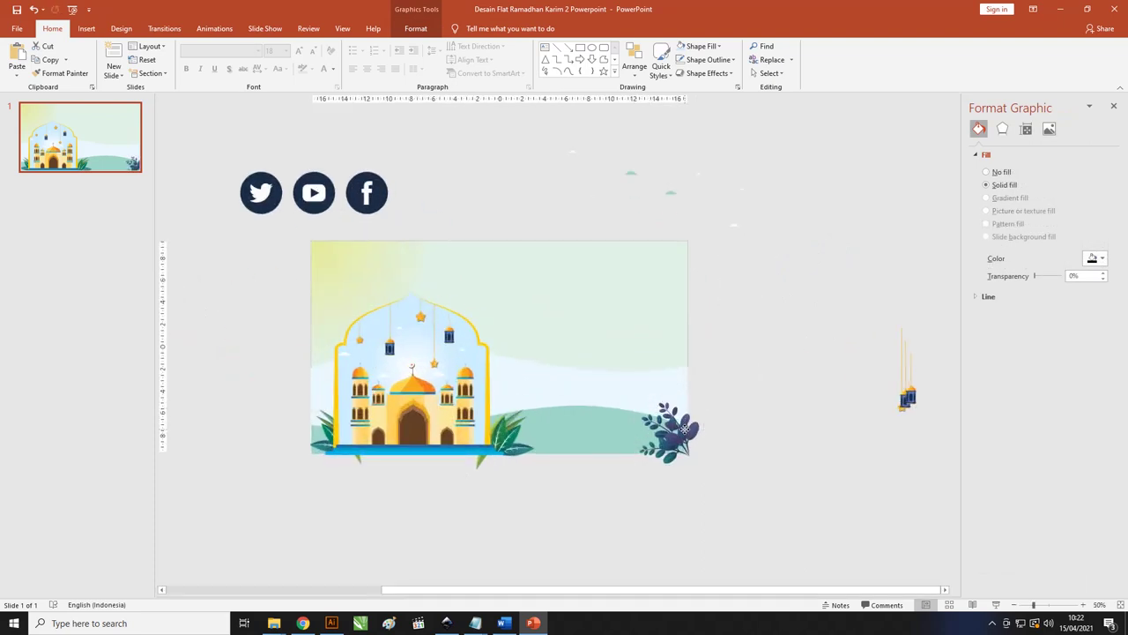
click(768, 345)
- Drag the small clouds graphic onto the slide, enlarge it and nudge it into the upper sky
ctrl+scroll(716, 321, down, 2)
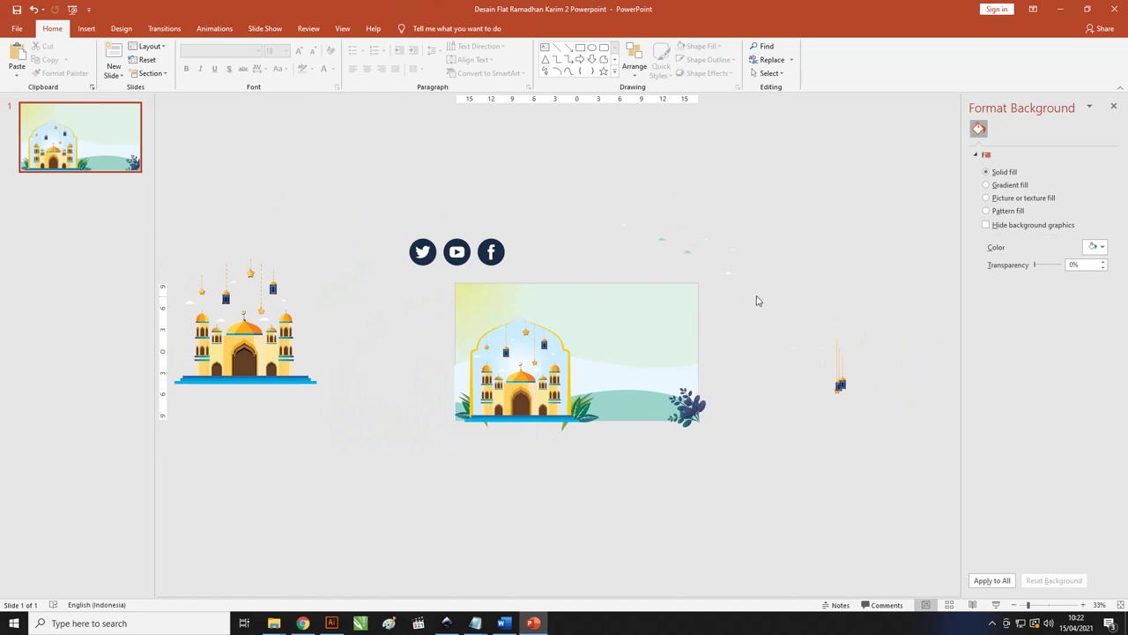
drag(731, 273, 657, 374)
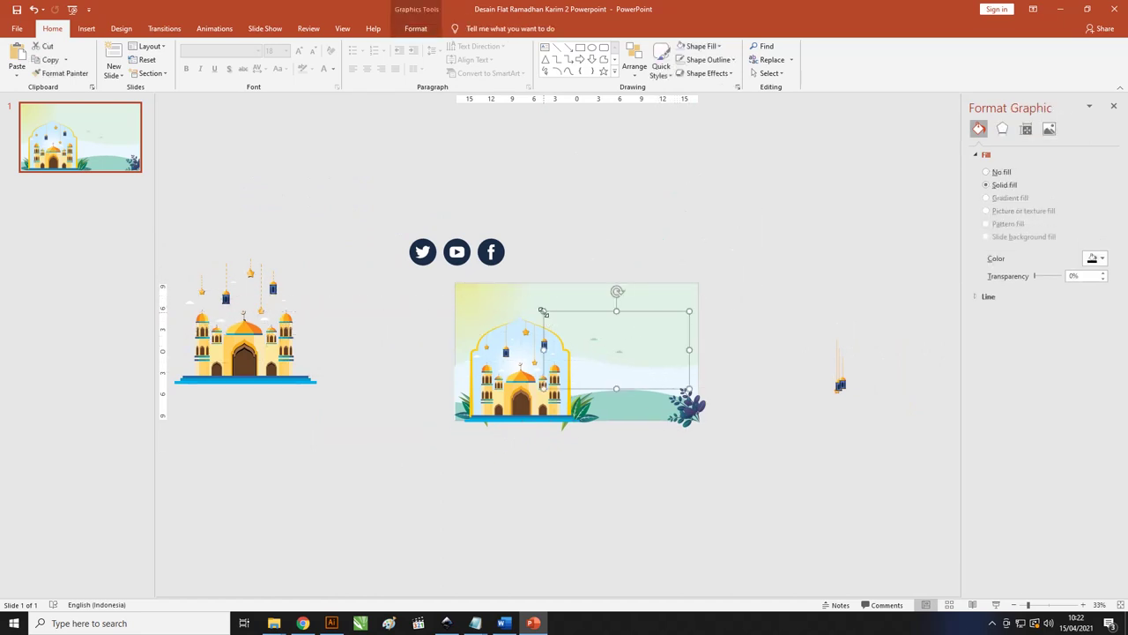
drag(542, 311, 479, 277)
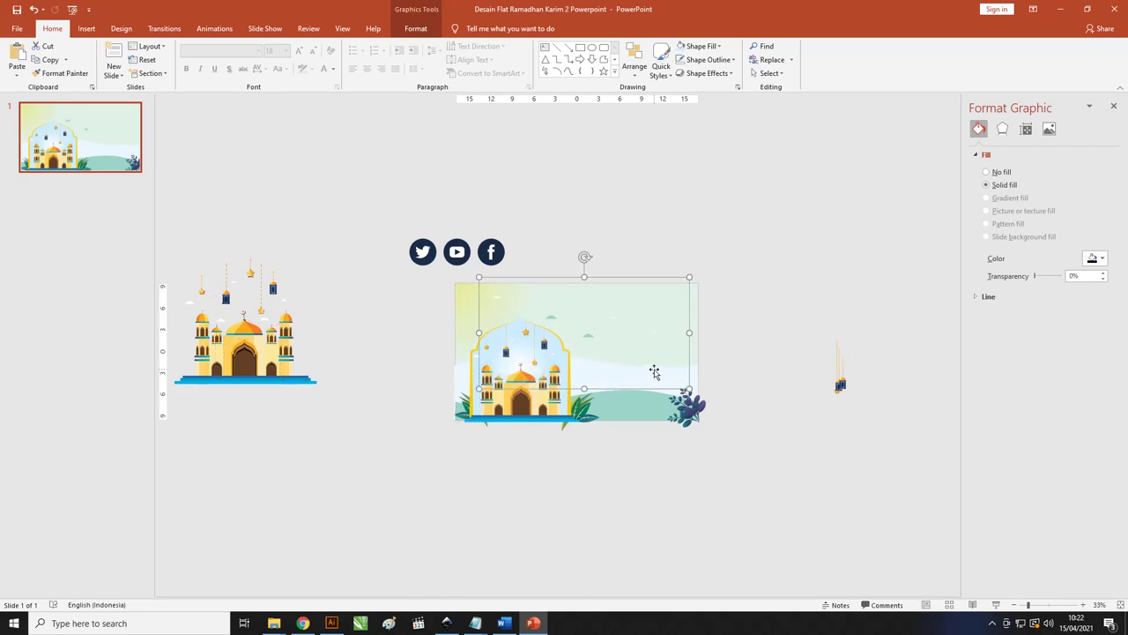
drag(651, 369, 658, 373)
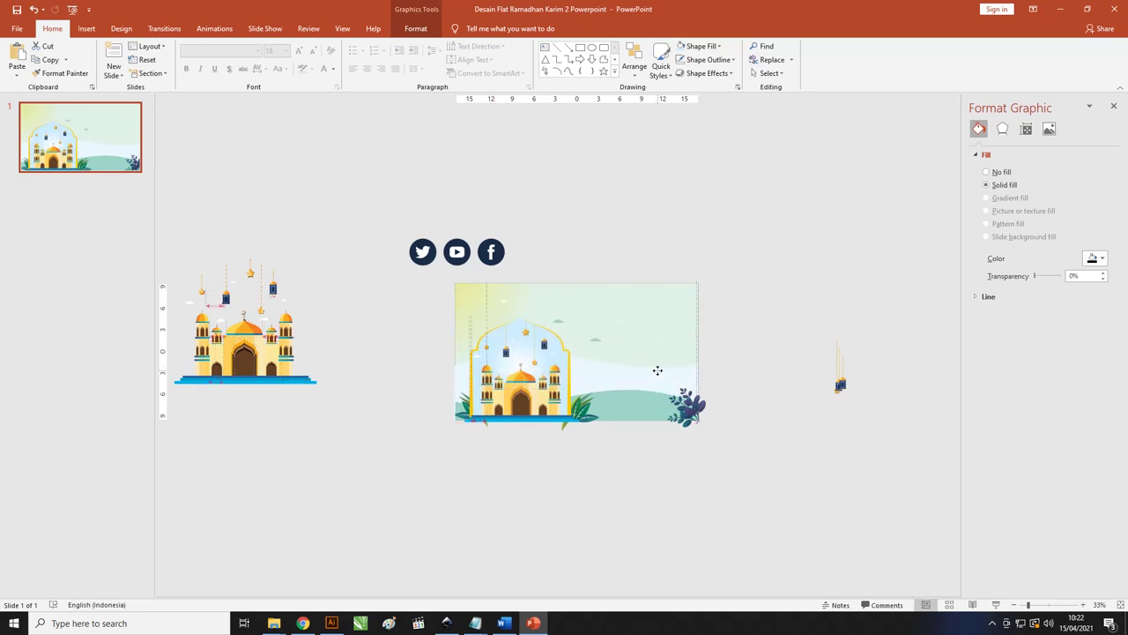
ctrl+scroll(614, 353, up, 3)
ctrl+scroll(608, 354, up, 3)
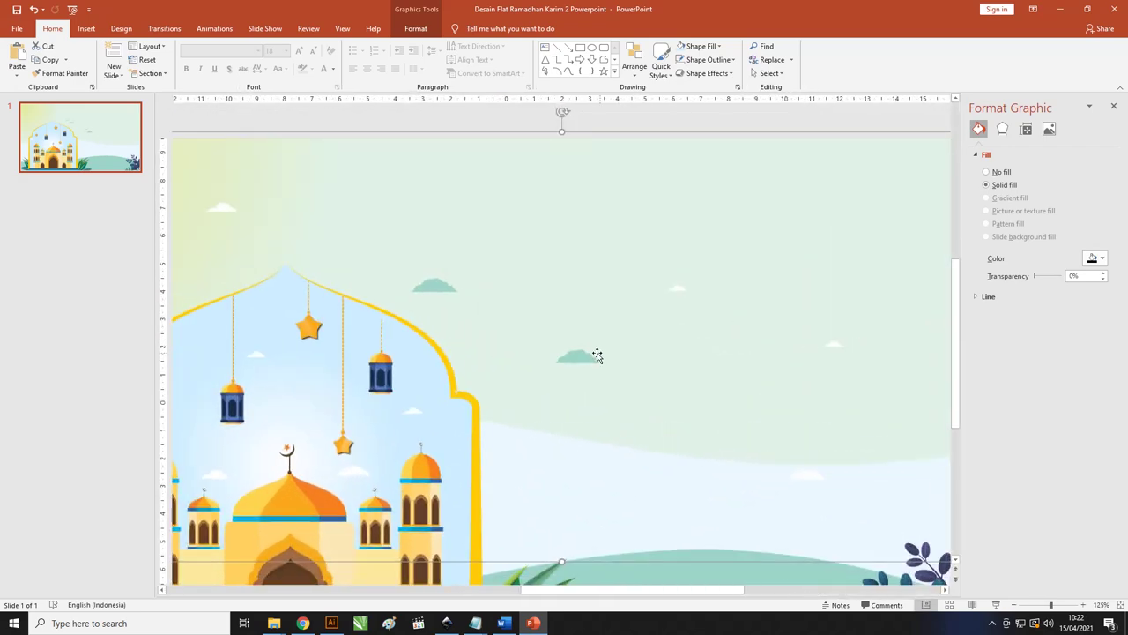
ctrl+scroll(518, 344, down, 2)
ctrl+scroll(520, 344, down, 2)
ctrl+scroll(441, 308, down, 1)
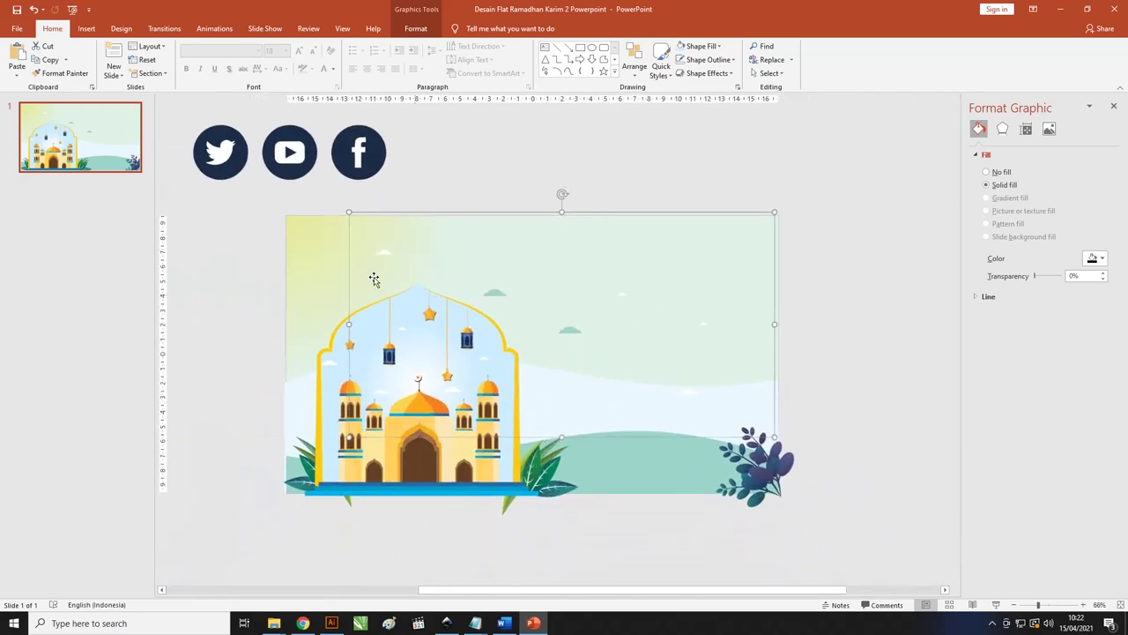
- Draw a white, outline-free circle about 2.22 cm wide beside the slide
click(85, 28)
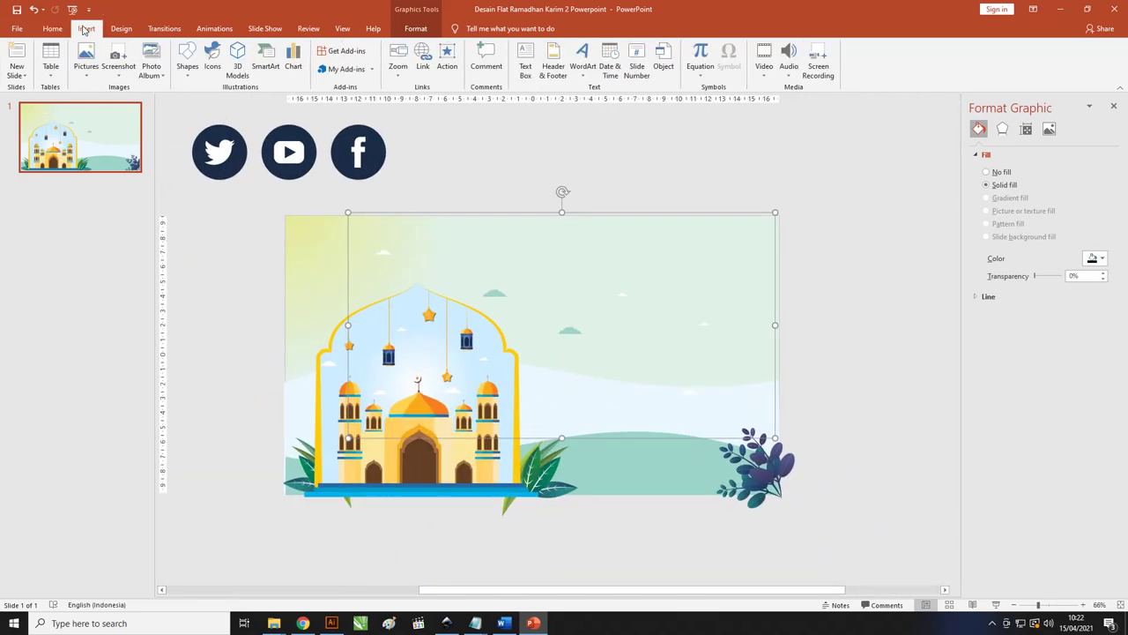
click(186, 71)
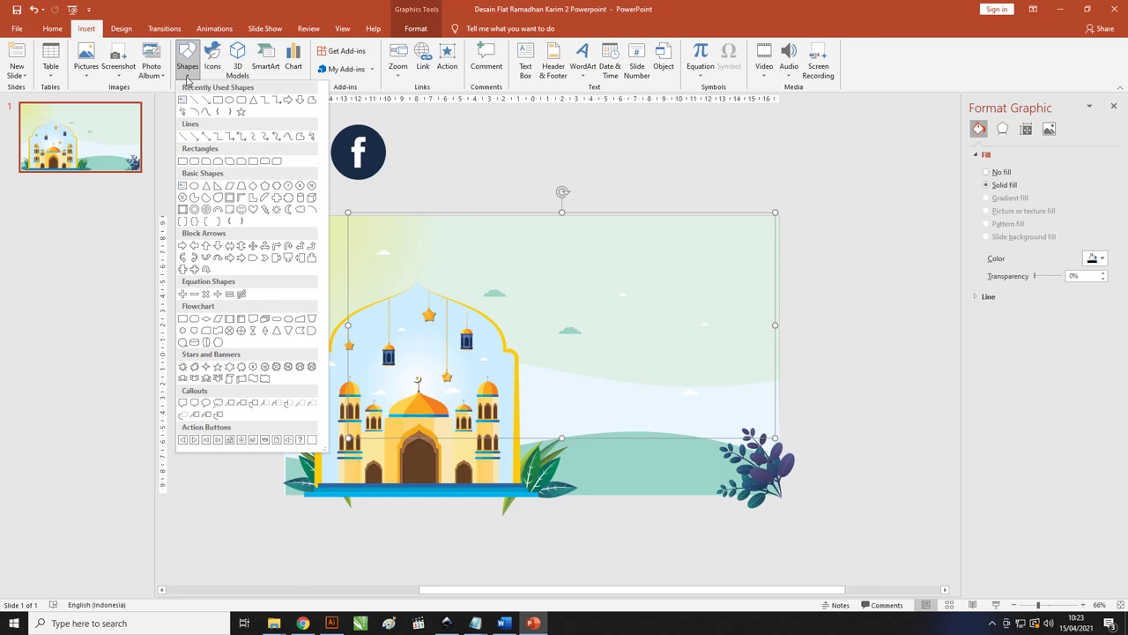
click(230, 102)
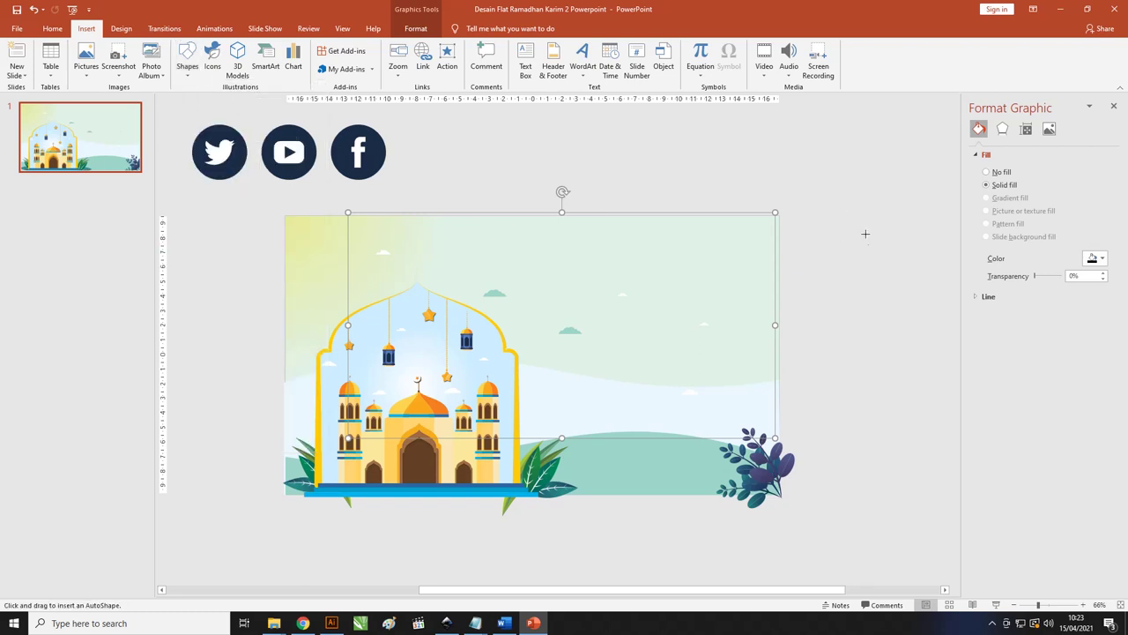
drag(810, 179, 870, 239)
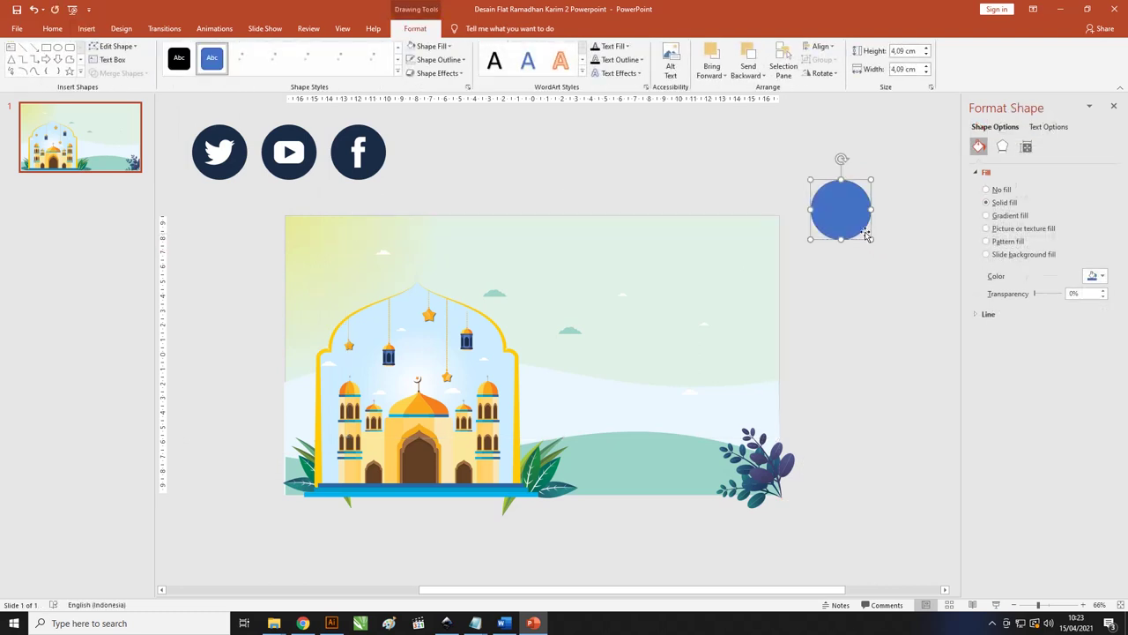
click(1101, 276)
click(1030, 304)
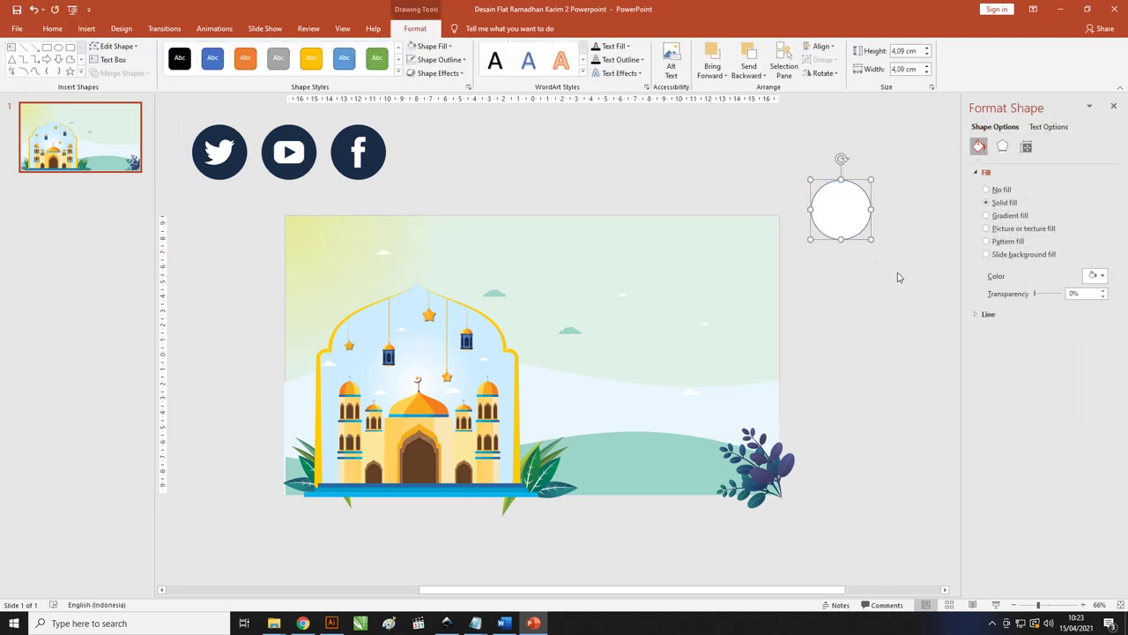
click(893, 269)
click(847, 222)
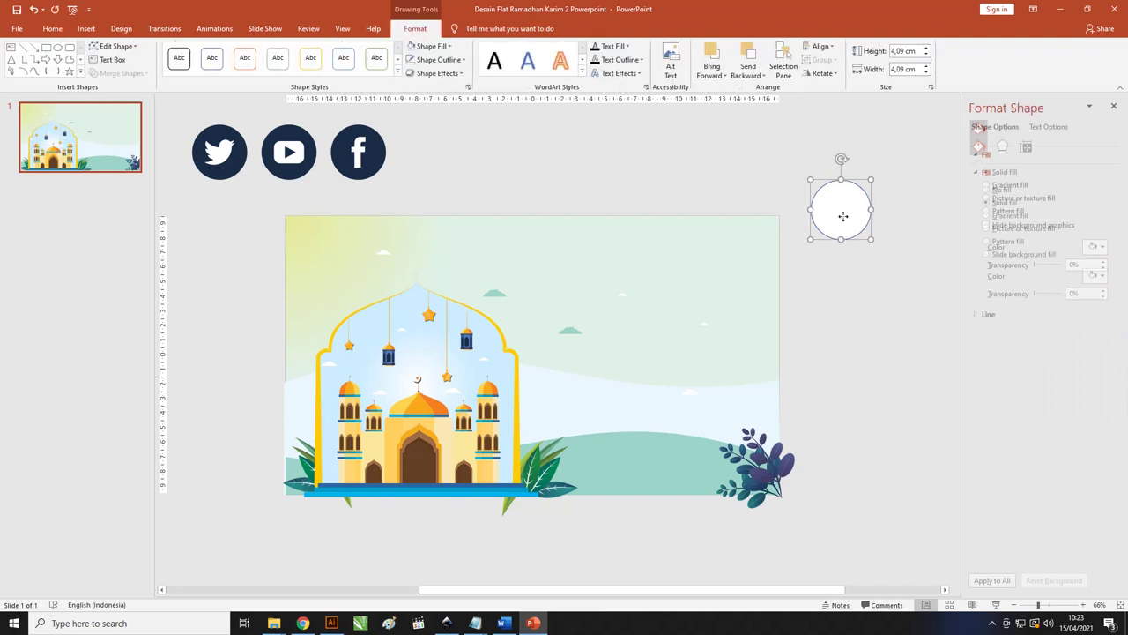
click(441, 59)
click(453, 193)
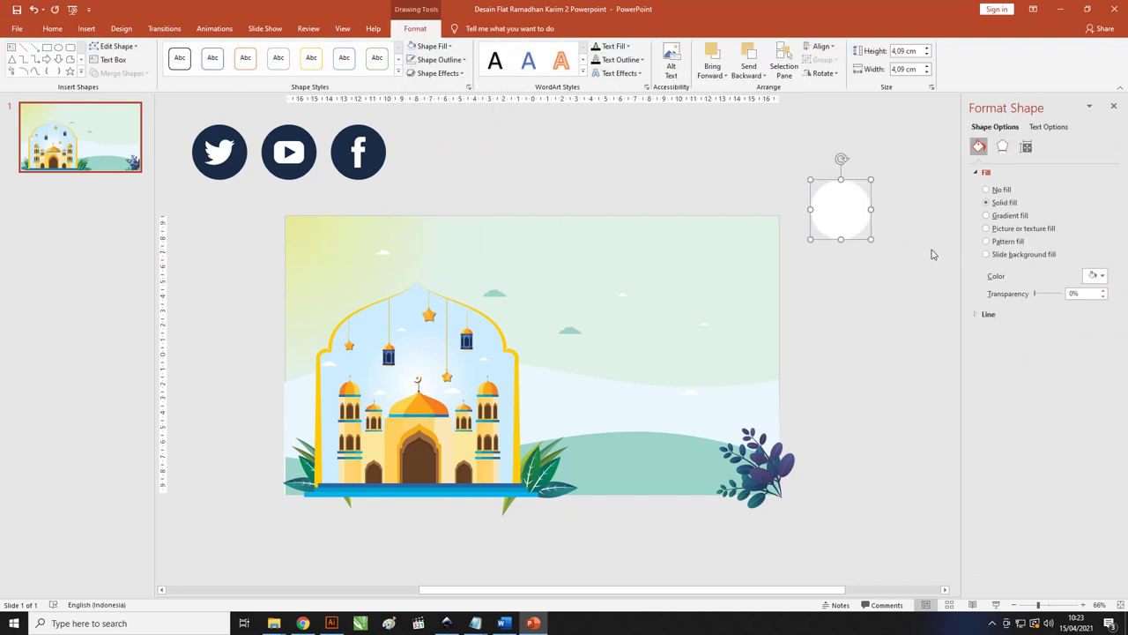
mouse_move(872, 240)
mouse_down()
mouse_move(844, 211)
mouse_move(872, 209)
mouse_up()
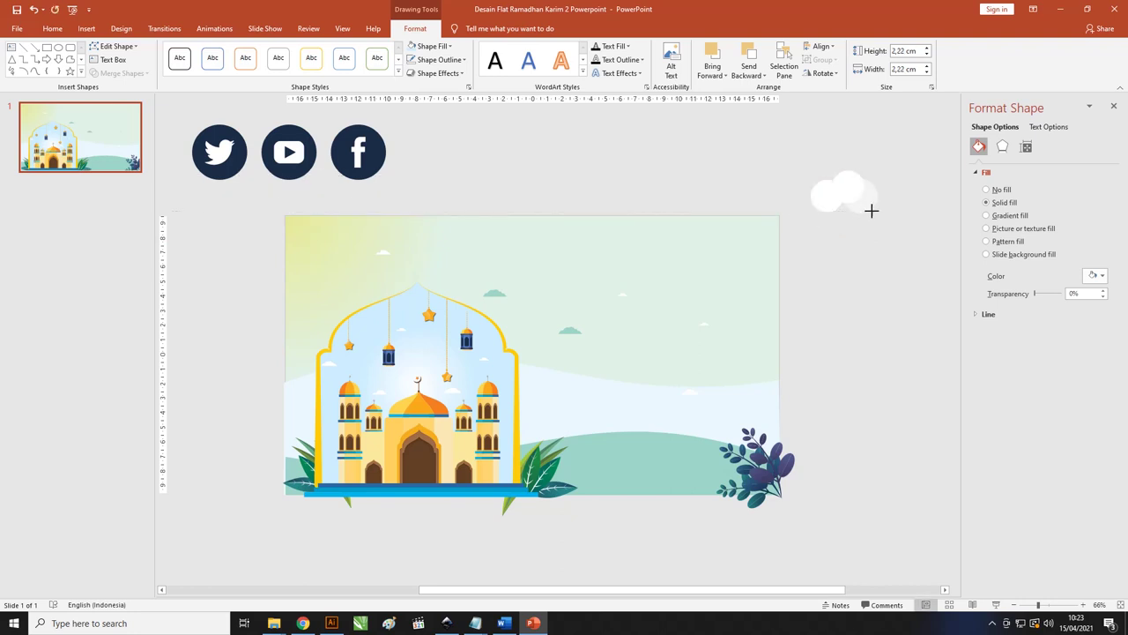
- Resize and arrange several white circles into an overlapping cloud outline
ctrl+scroll(863, 189, up, 3)
ctrl+scroll(790, 217, up, 3)
ctrl+scroll(550, 279, up, 3)
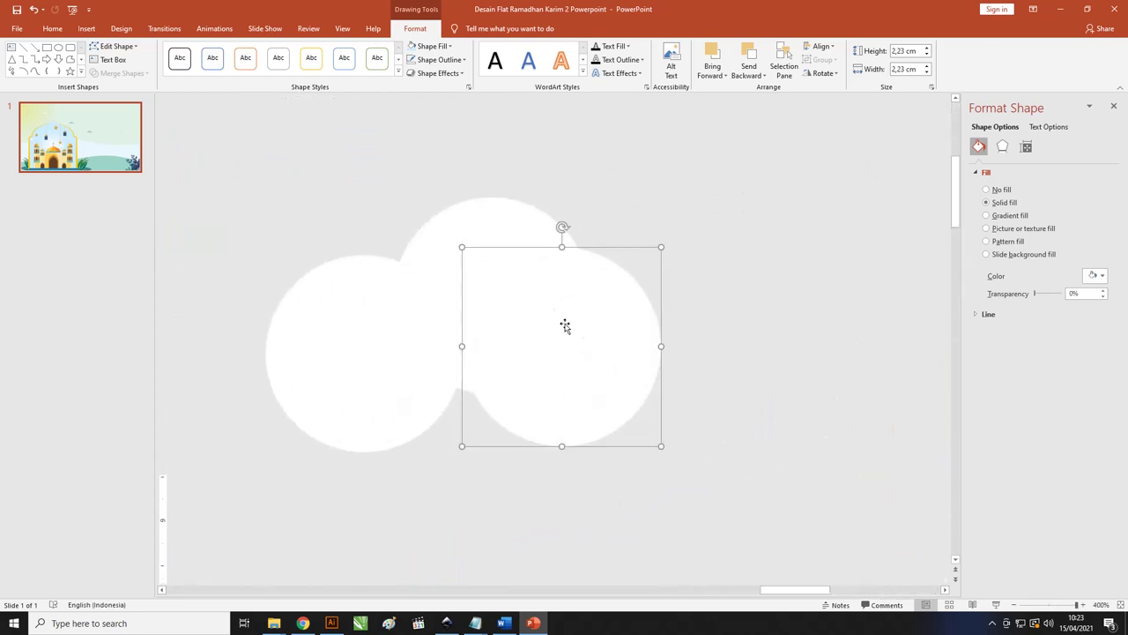
drag(660, 445, 611, 396)
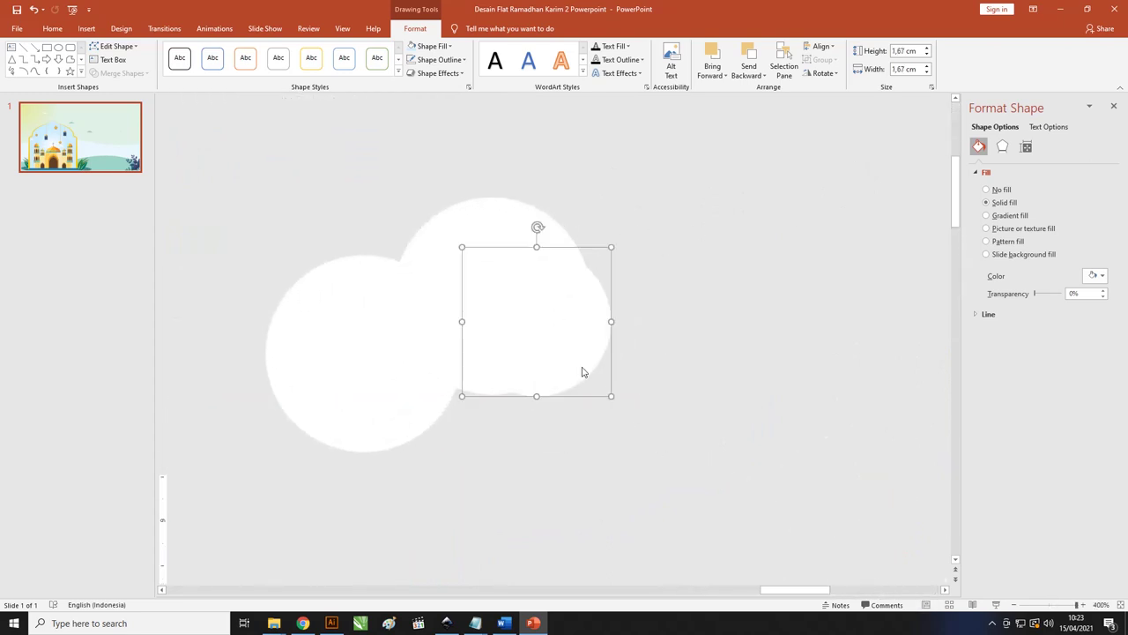
mouse_move(567, 338)
mouse_down()
mouse_move(663, 341)
mouse_move(721, 279)
mouse_move(693, 275)
mouse_up()
drag(632, 305, 619, 306)
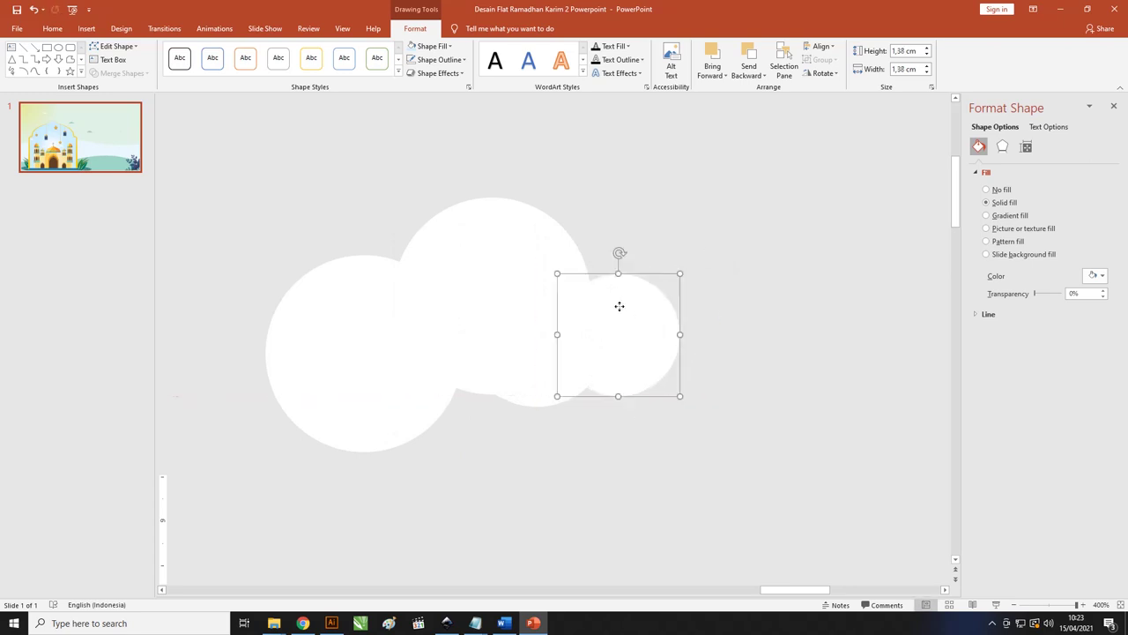
click(349, 403)
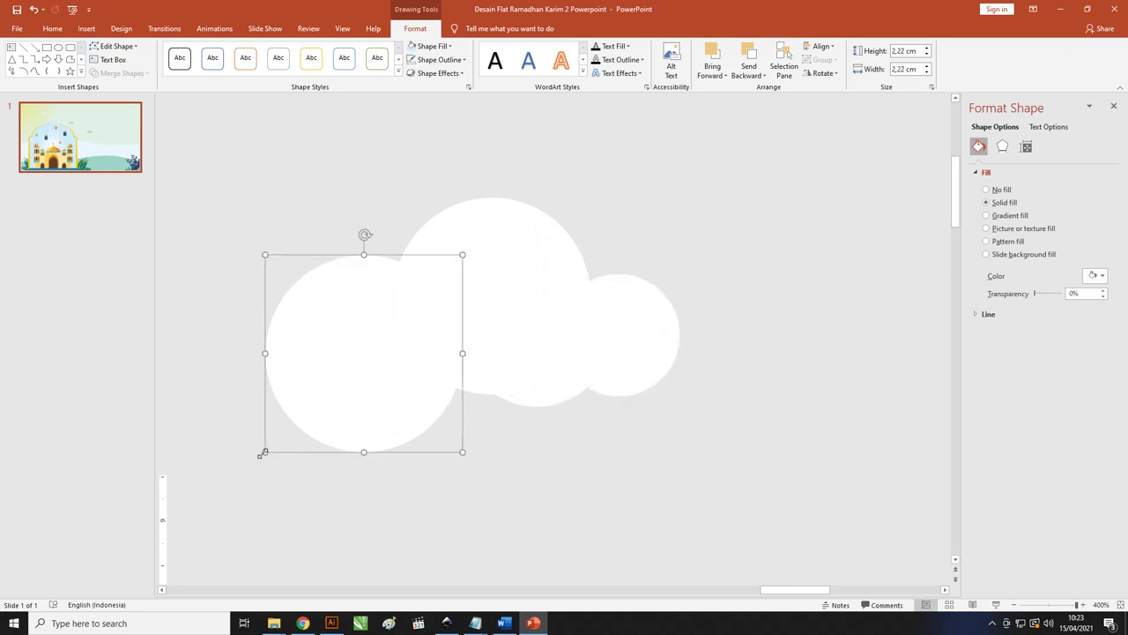
drag(261, 454, 313, 412)
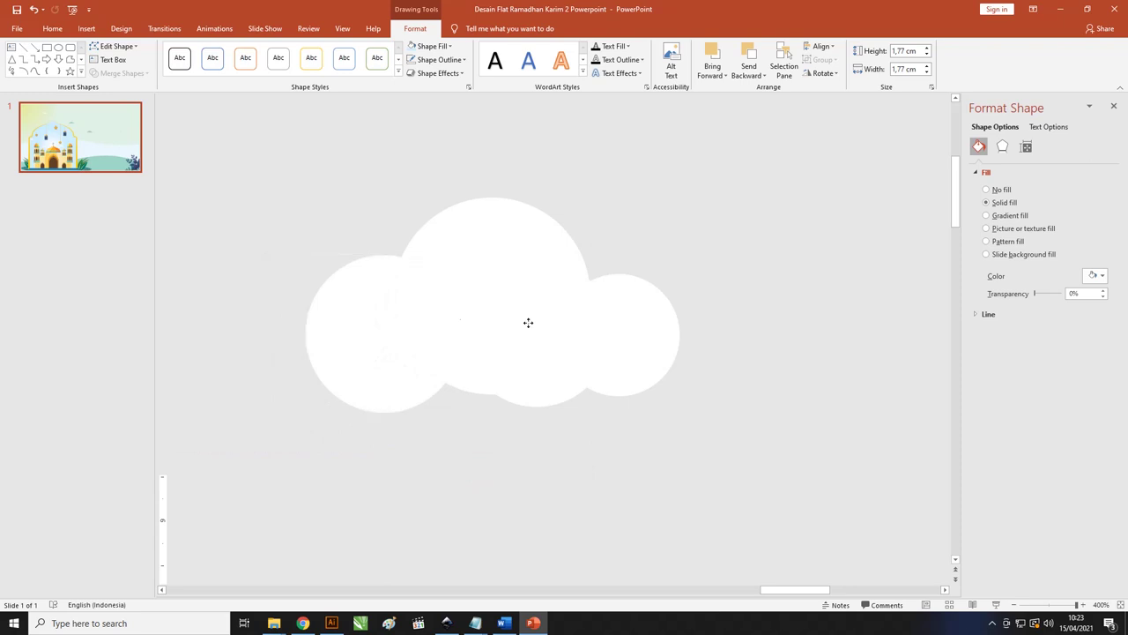
drag(529, 322, 731, 330)
mouse_move(806, 259)
mouse_down()
mouse_move(725, 292)
mouse_move(743, 303)
mouse_up()
drag(685, 340, 680, 328)
- Select all the cloud circles and union them into one cloud shape
click(861, 442)
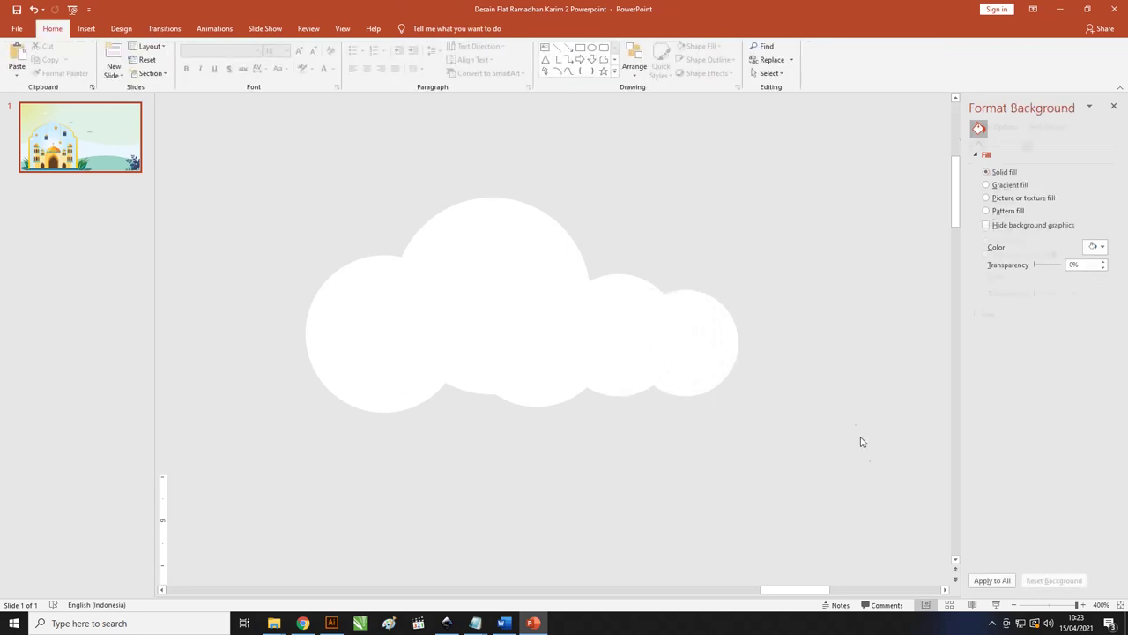
drag(861, 455, 247, 188)
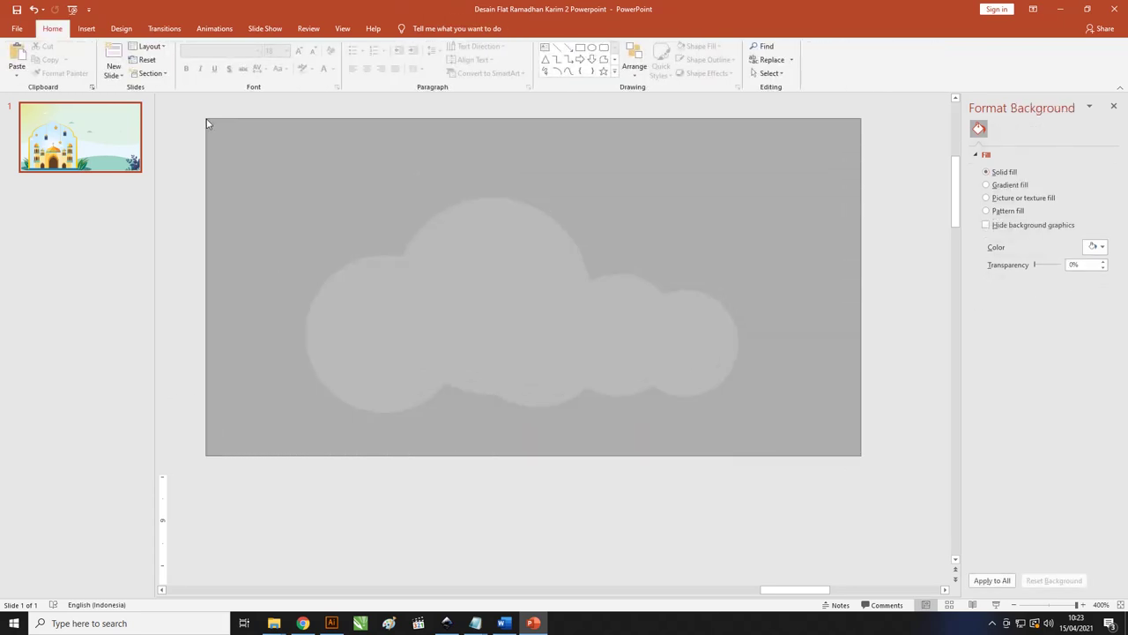
drag(209, 126, 208, 125)
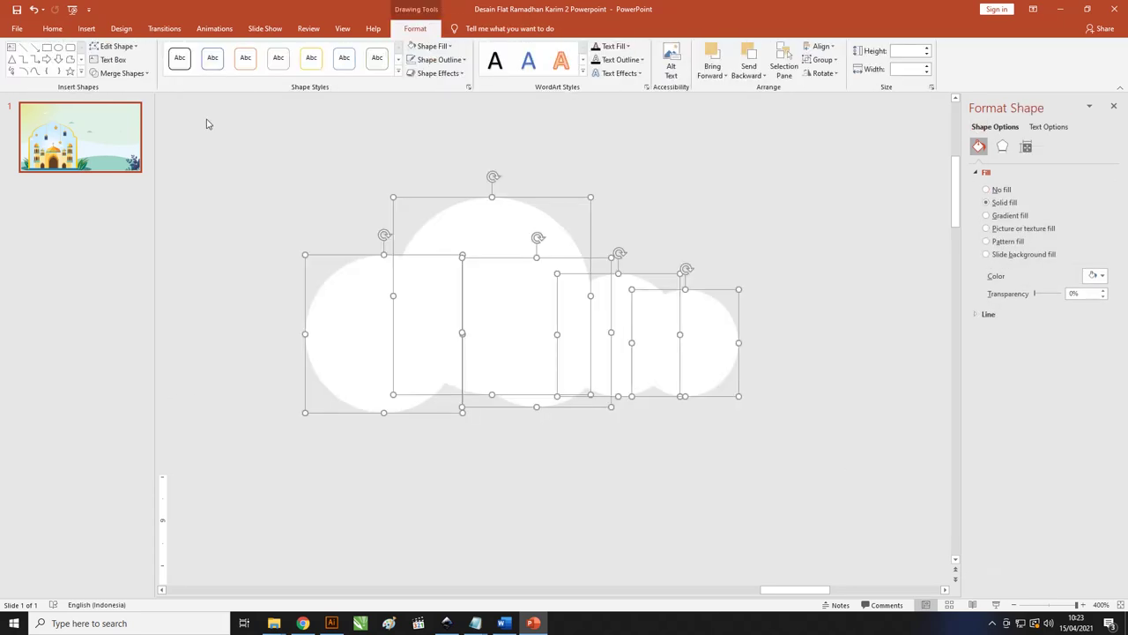
click(138, 75)
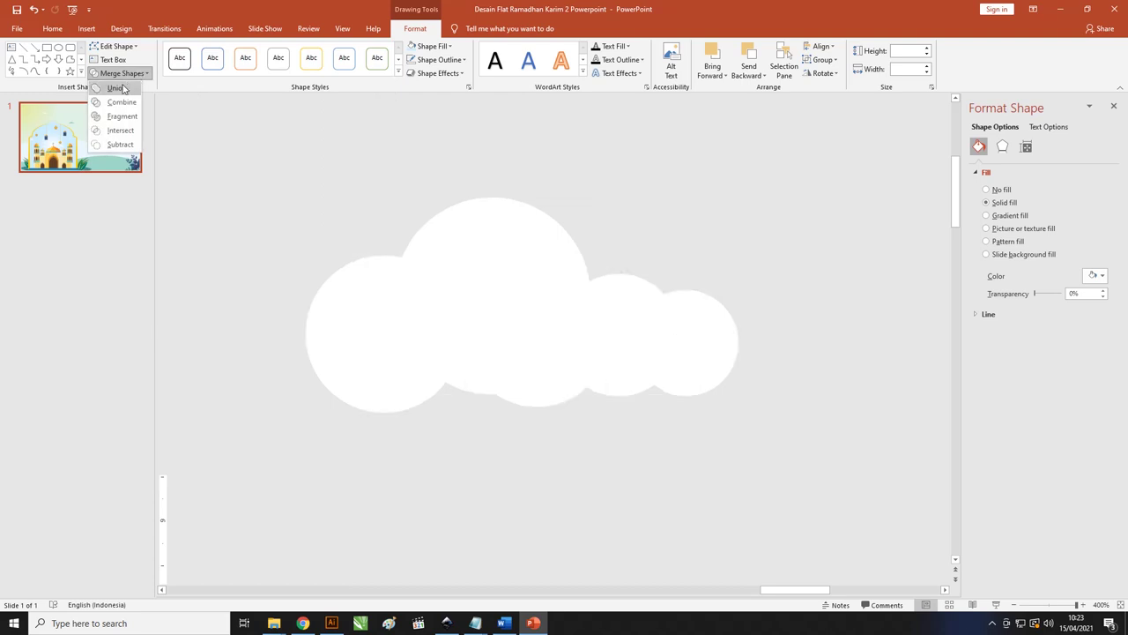
click(117, 88)
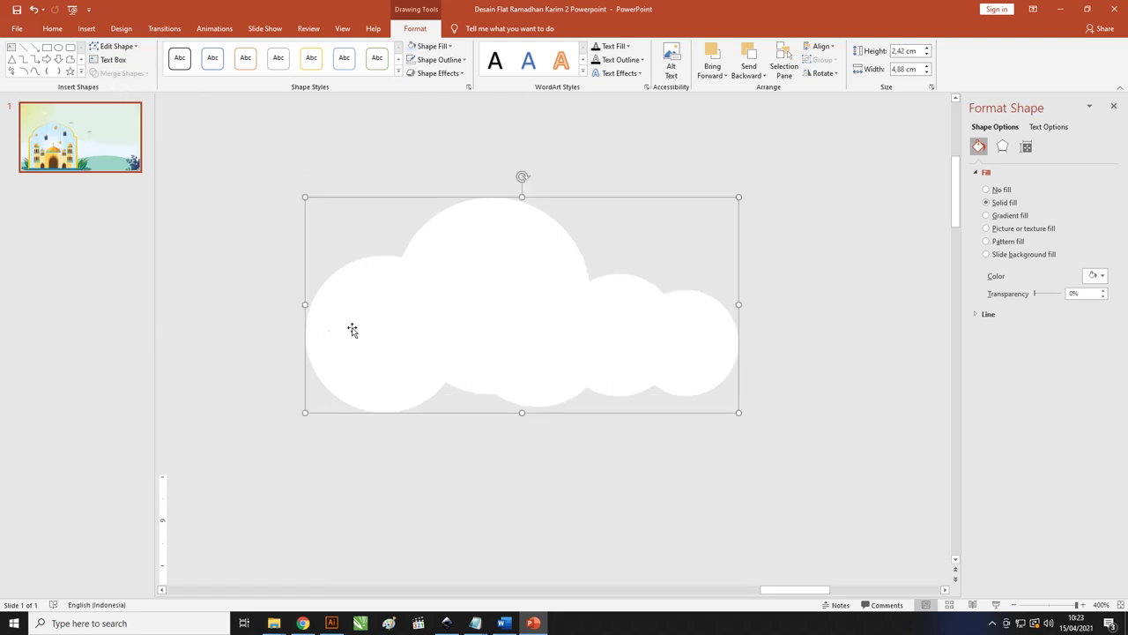
click(129, 47)
click(210, 139)
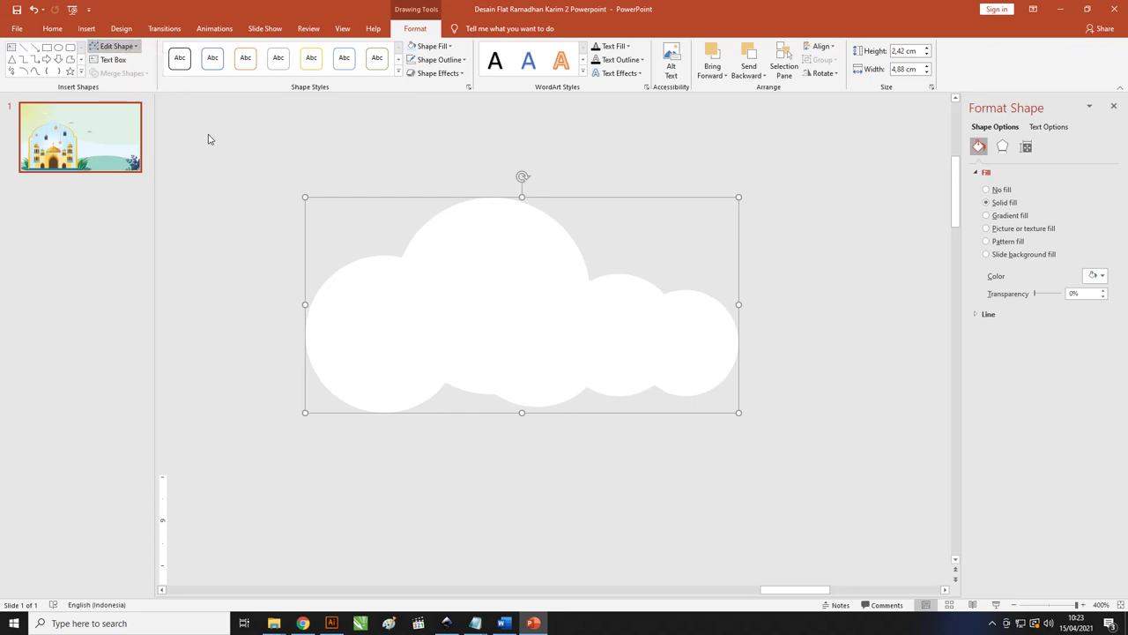
click(47, 47)
- Cover the cloud's top half with an outline-free rectangle, then select both shapes for merging
drag(239, 142, 831, 353)
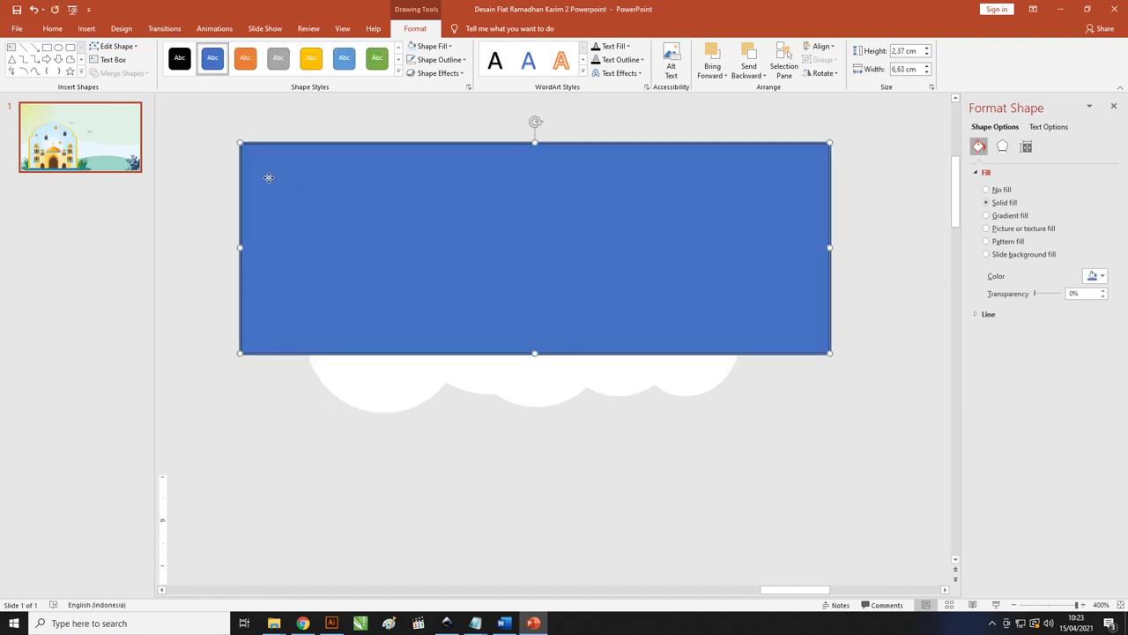
click(438, 59)
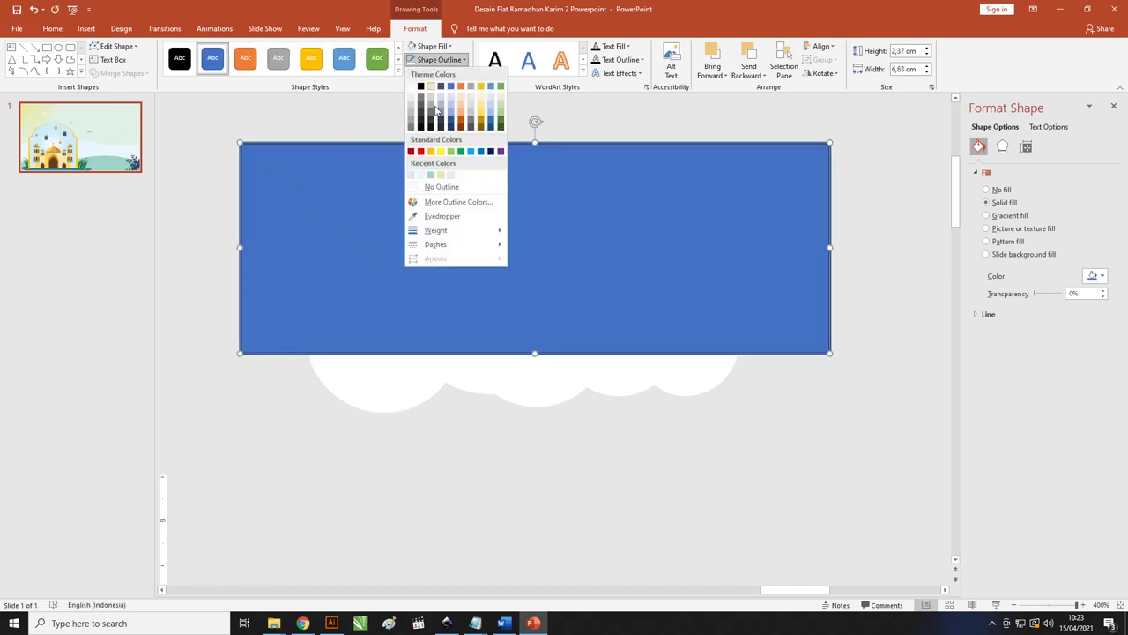
click(448, 187)
click(491, 125)
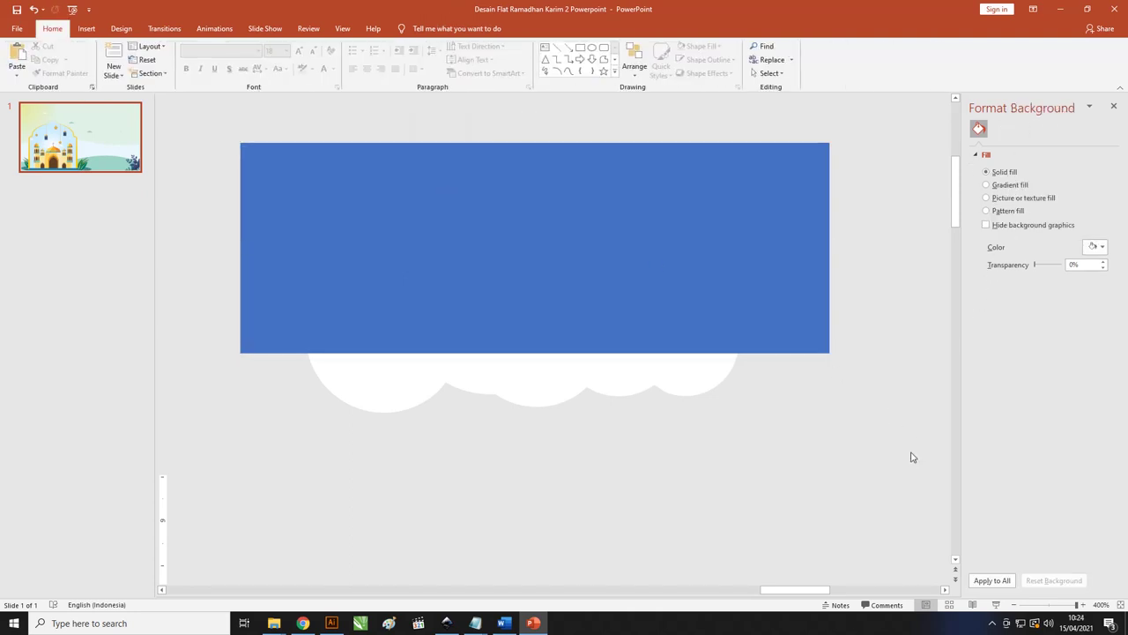
drag(912, 457, 173, 107)
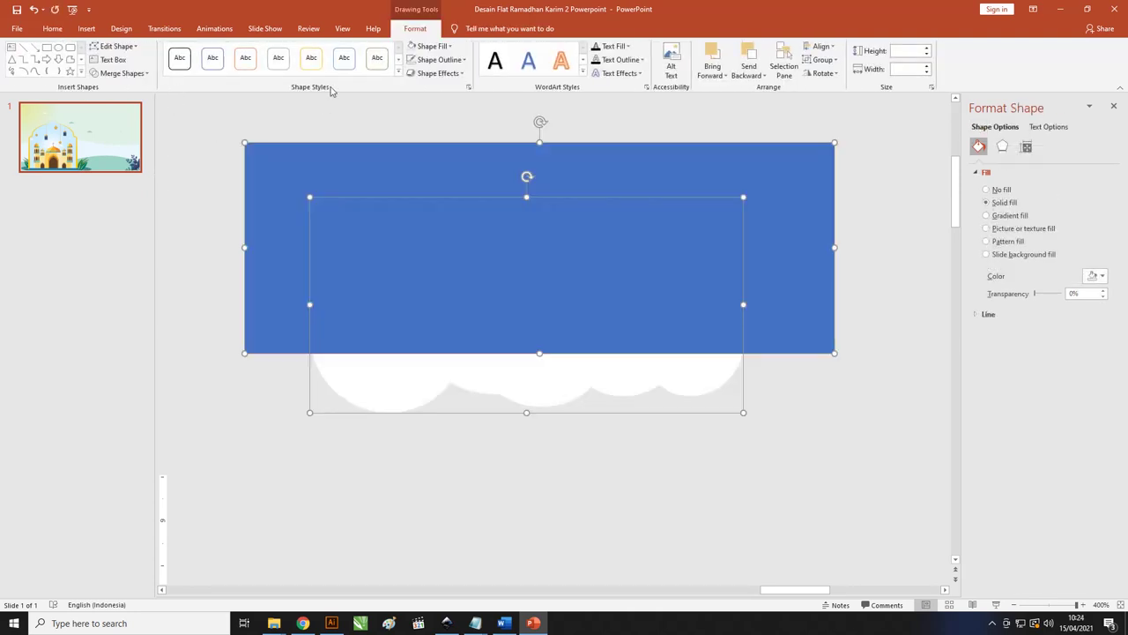
click(124, 74)
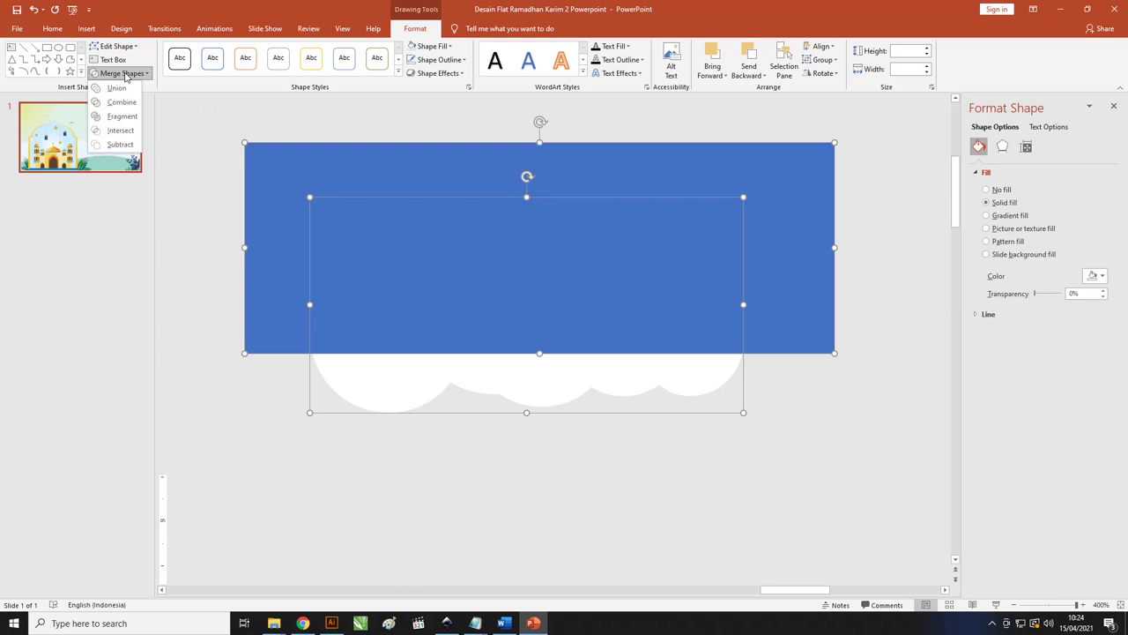
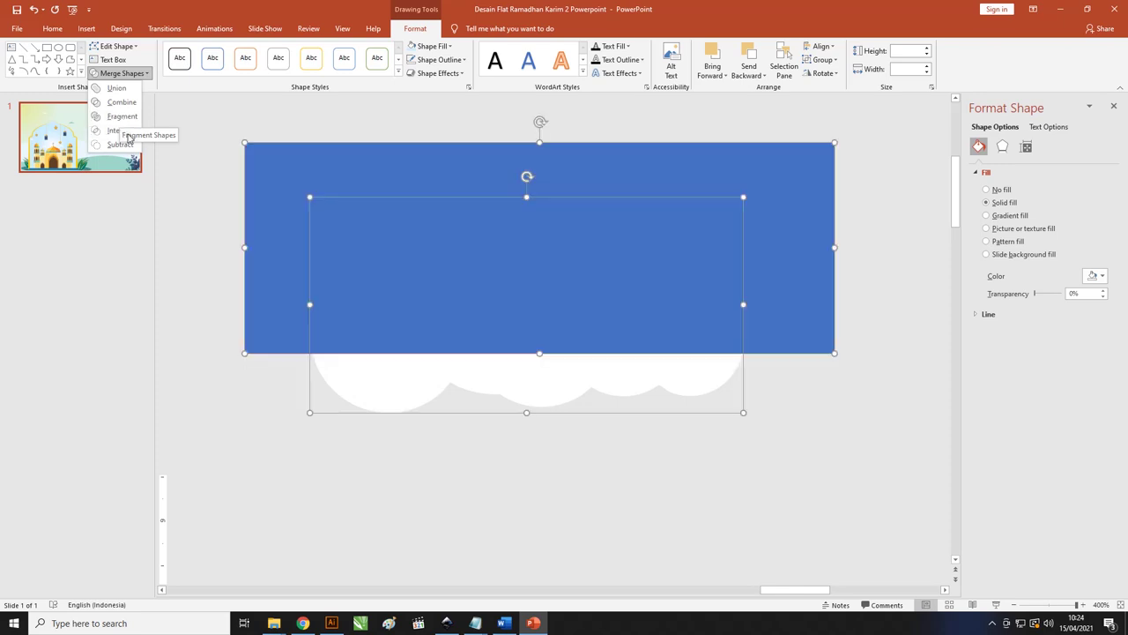
- Intersect the rectangle with the cloud to keep its upper half, and fill it white
click(115, 129)
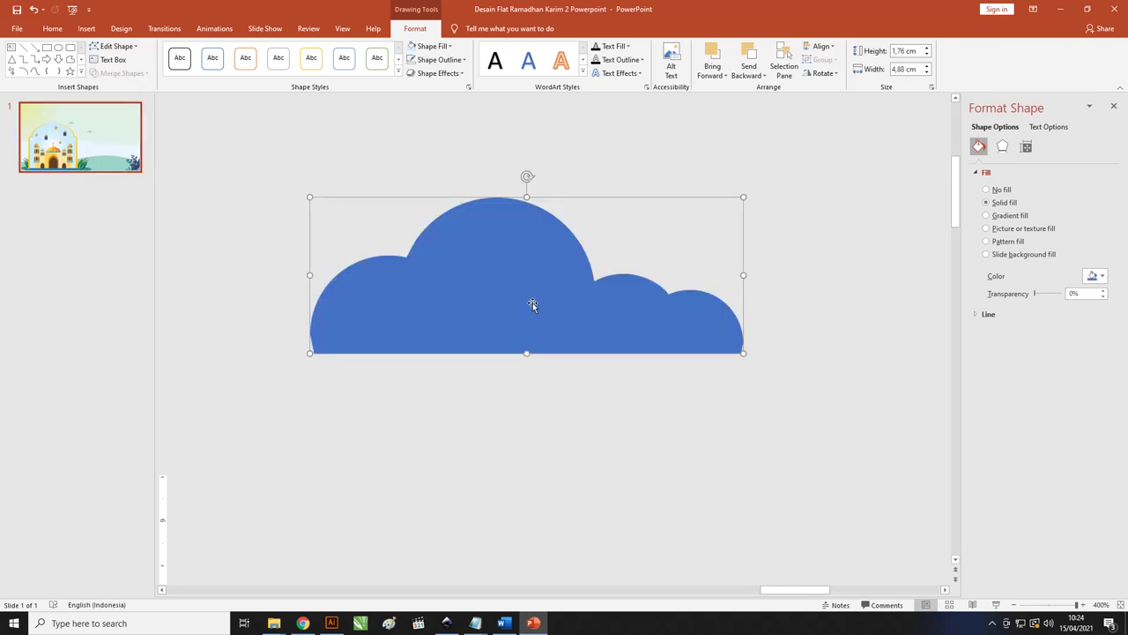
click(432, 46)
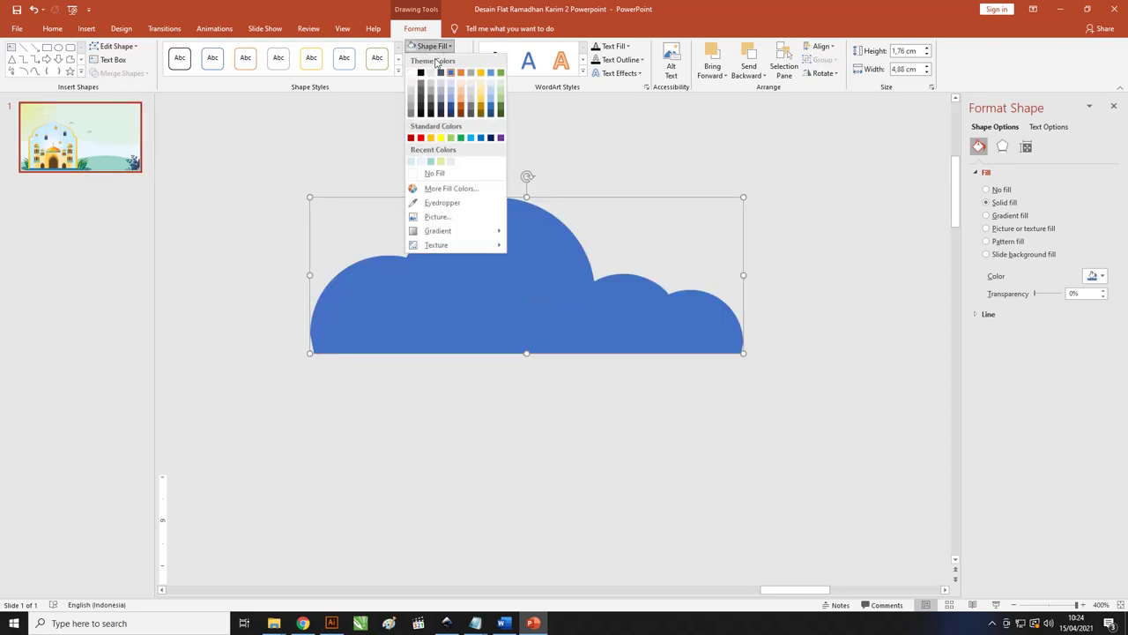
click(410, 72)
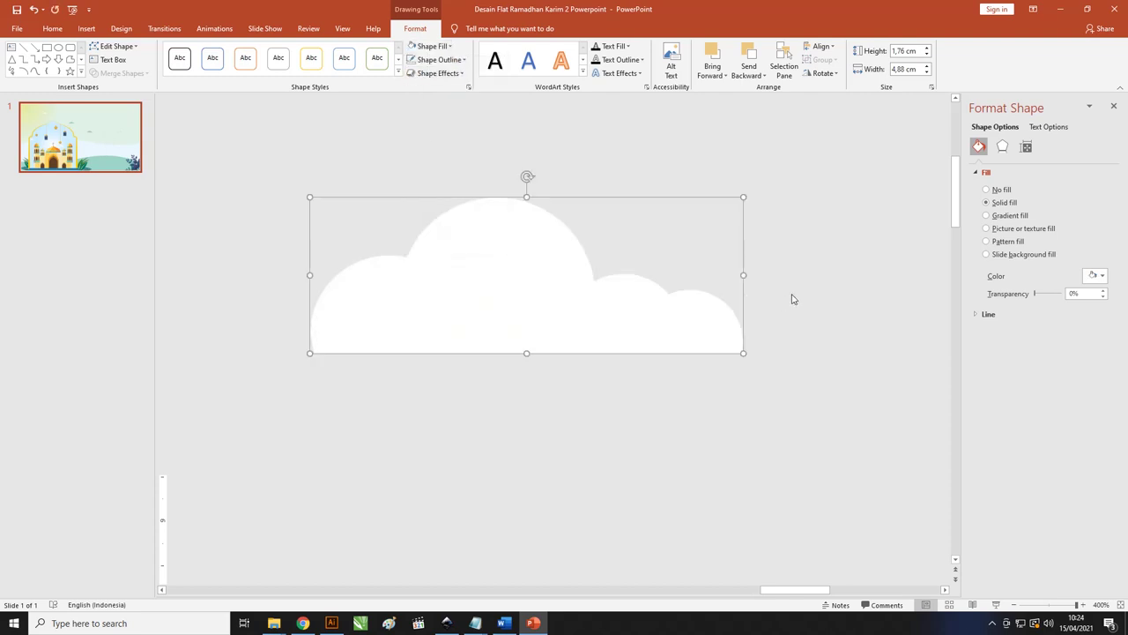
- Edit the cloud's points, pulling both bottom corners outward into a wide tapered base
click(113, 49)
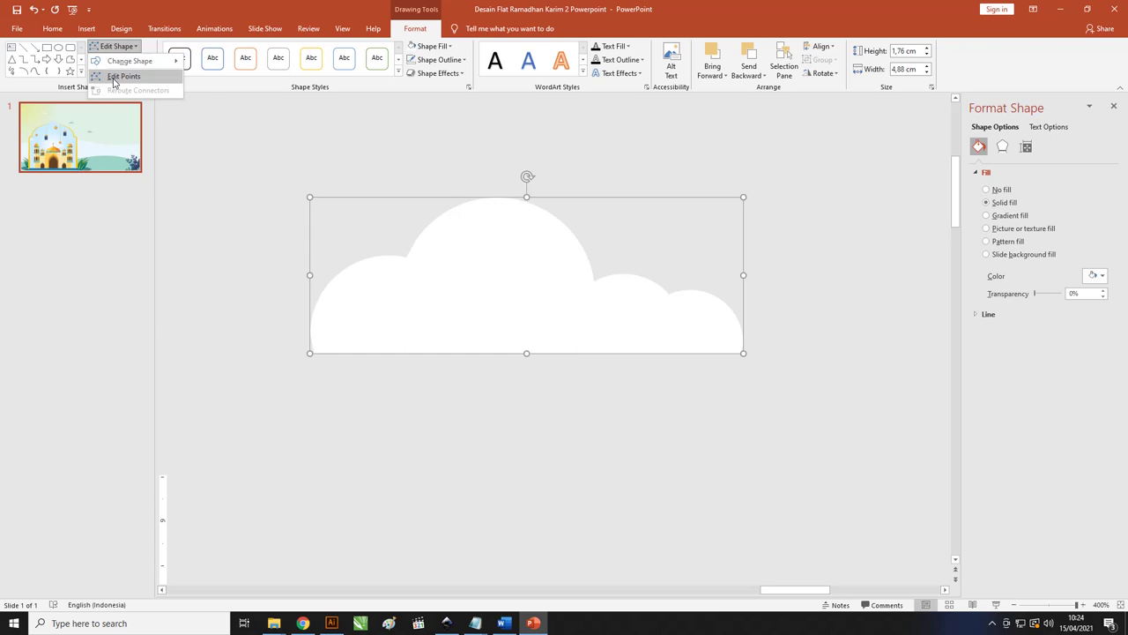
click(114, 80)
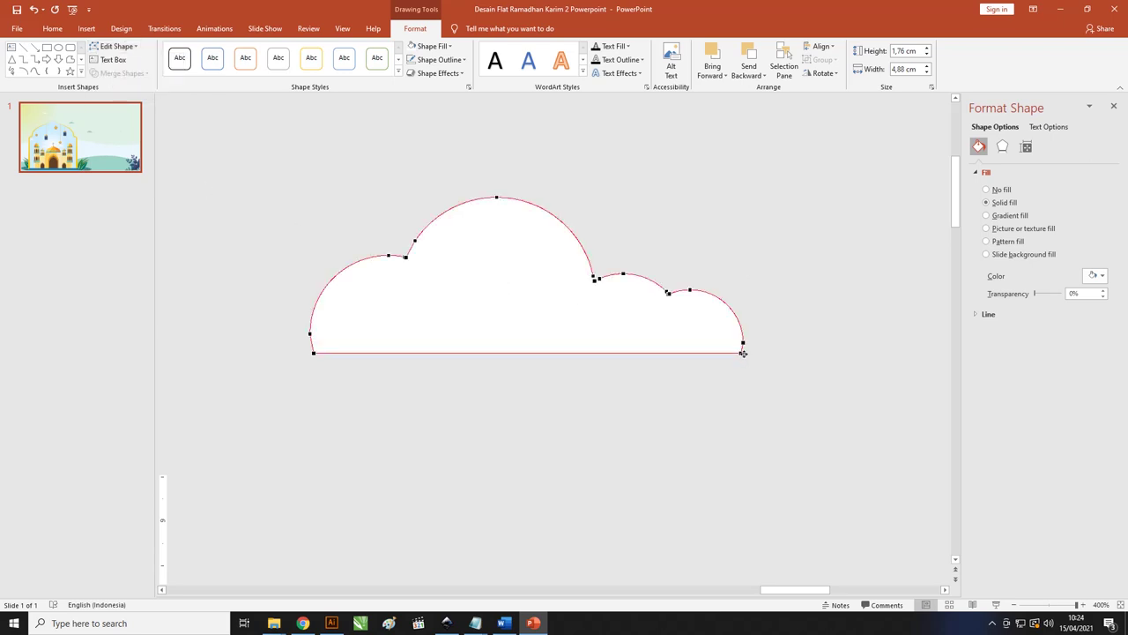
drag(742, 351, 814, 352)
drag(315, 354, 249, 351)
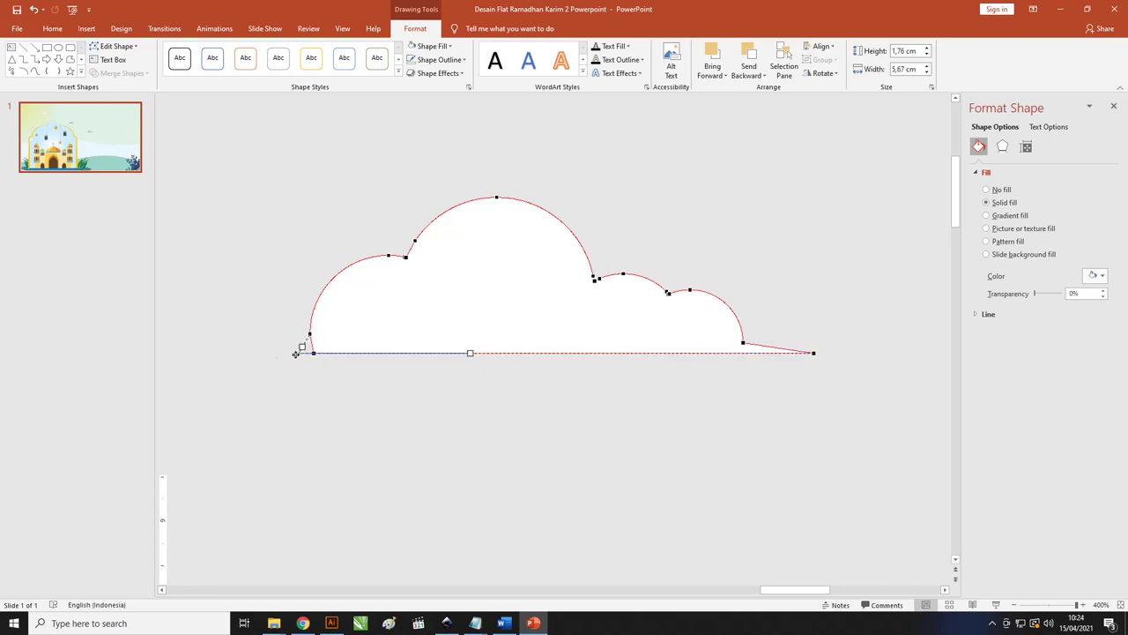
click(792, 368)
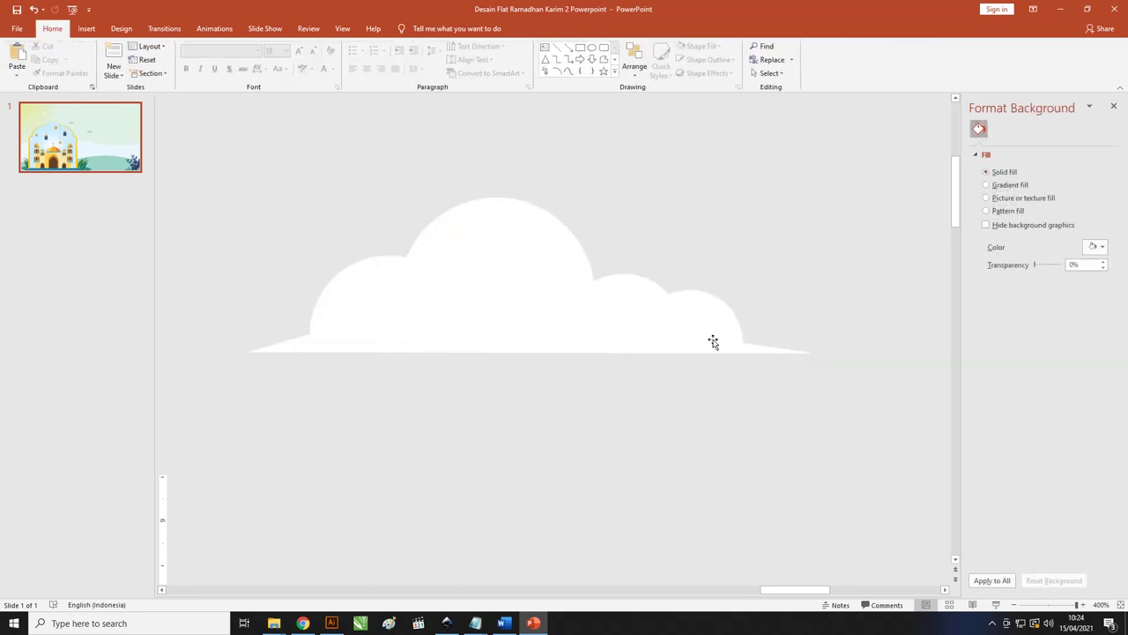
- Drag the hanging lantern graphic from beside the slide onto it
scroll(618, 338, down, 5)
scroll(617, 338, down, 5)
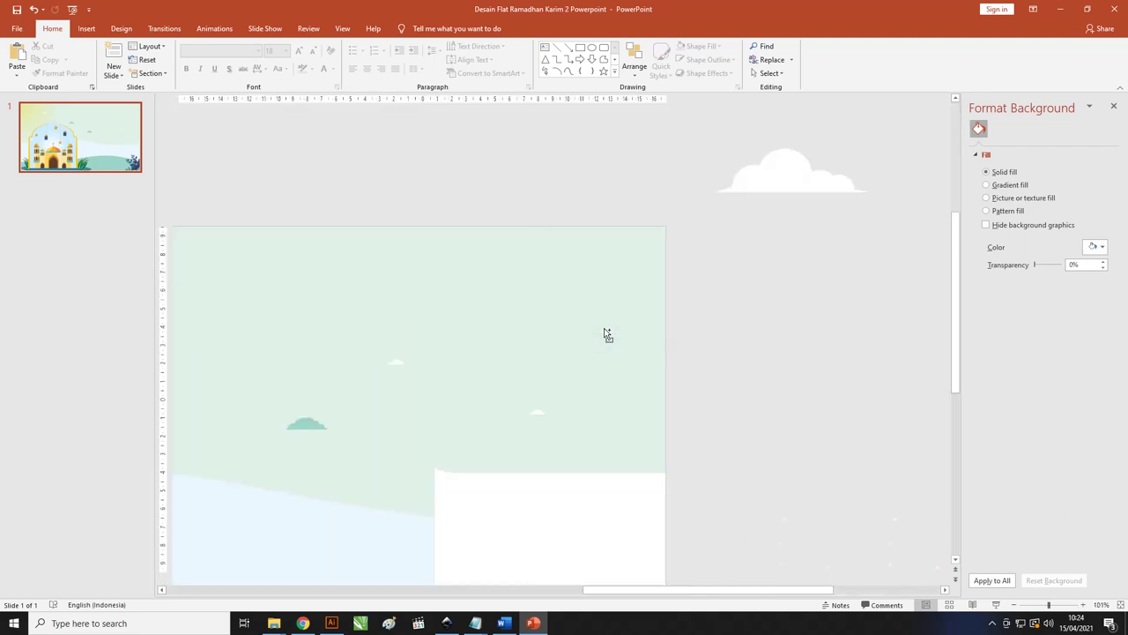
scroll(609, 335, down, 5)
scroll(606, 334, down, 1)
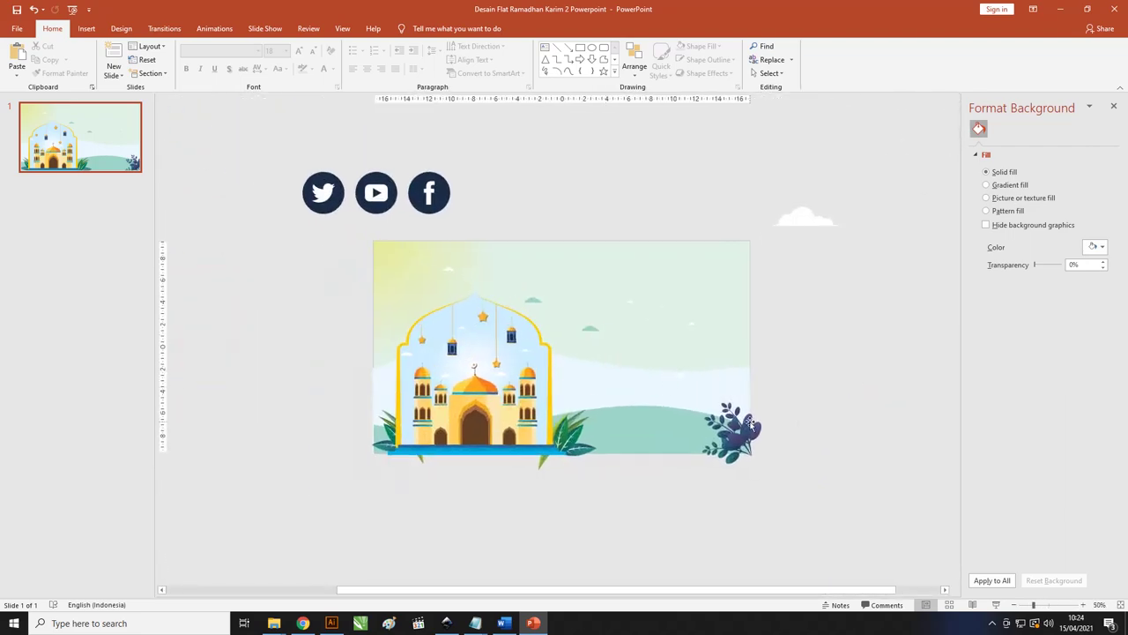
scroll(679, 353, up, 1)
scroll(675, 342, down, 1)
scroll(671, 335, down, 3)
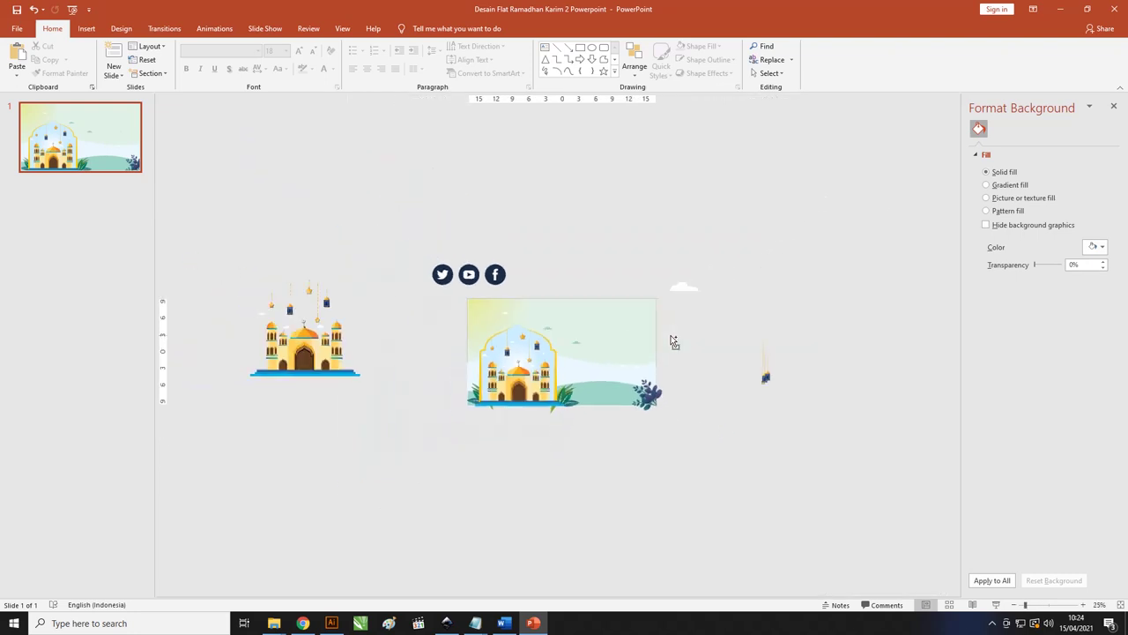
mouse_move(756, 376)
mouse_down()
mouse_move(628, 324)
mouse_move(596, 328)
mouse_up()
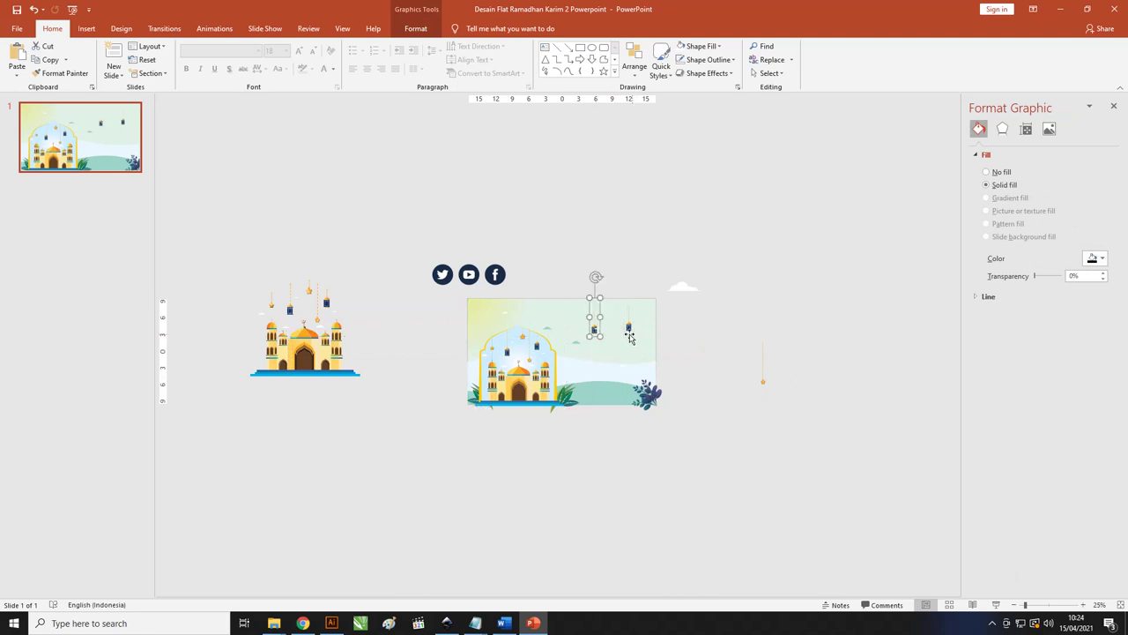
- Shrink the social media icon group to roughly half its size
click(498, 276)
mouse_move(510, 259)
mouse_down()
mouse_move(474, 273)
mouse_move(497, 309)
mouse_up()
ctrl+scroll(498, 313, up, 4)
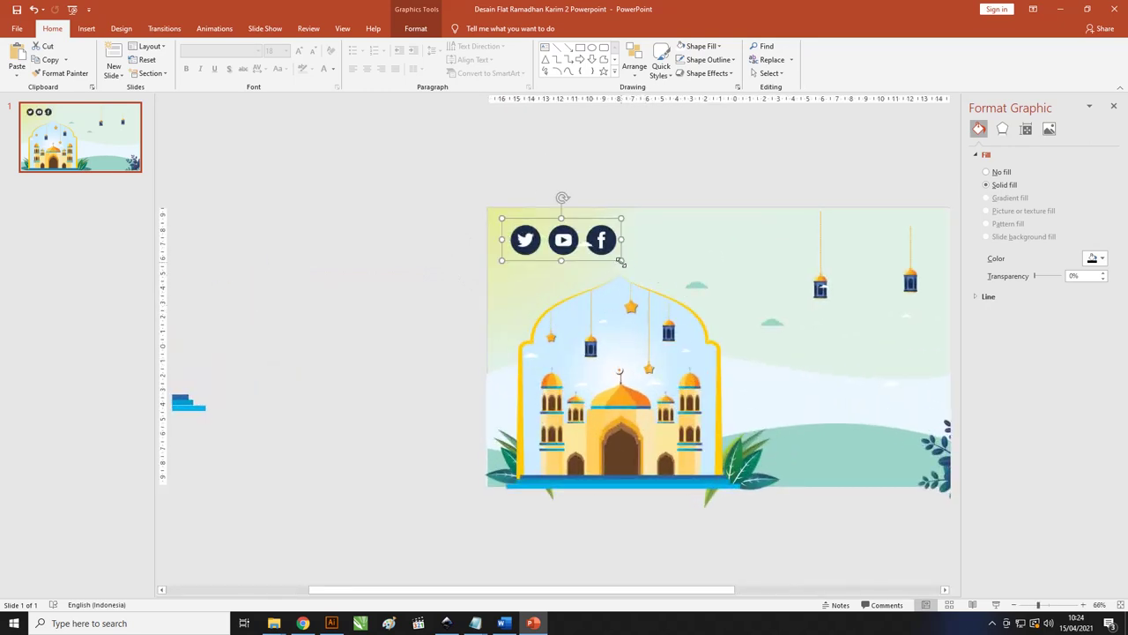
drag(621, 262, 545, 234)
click(854, 415)
scroll(871, 434, down, 1)
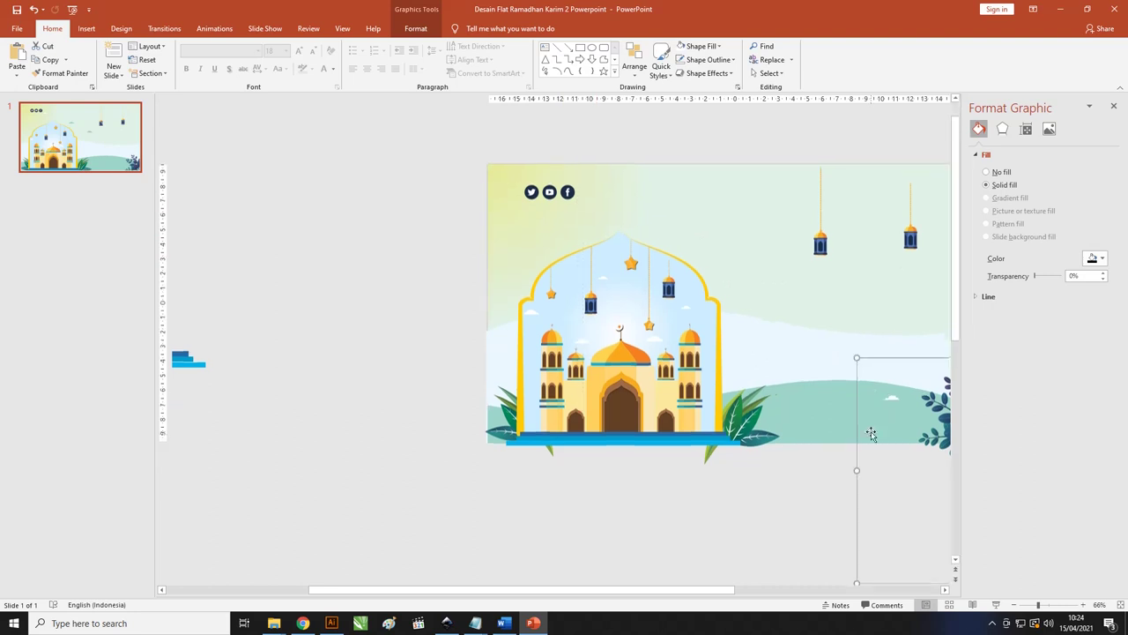
key(ctrl+z)
scroll(882, 423, up, 1)
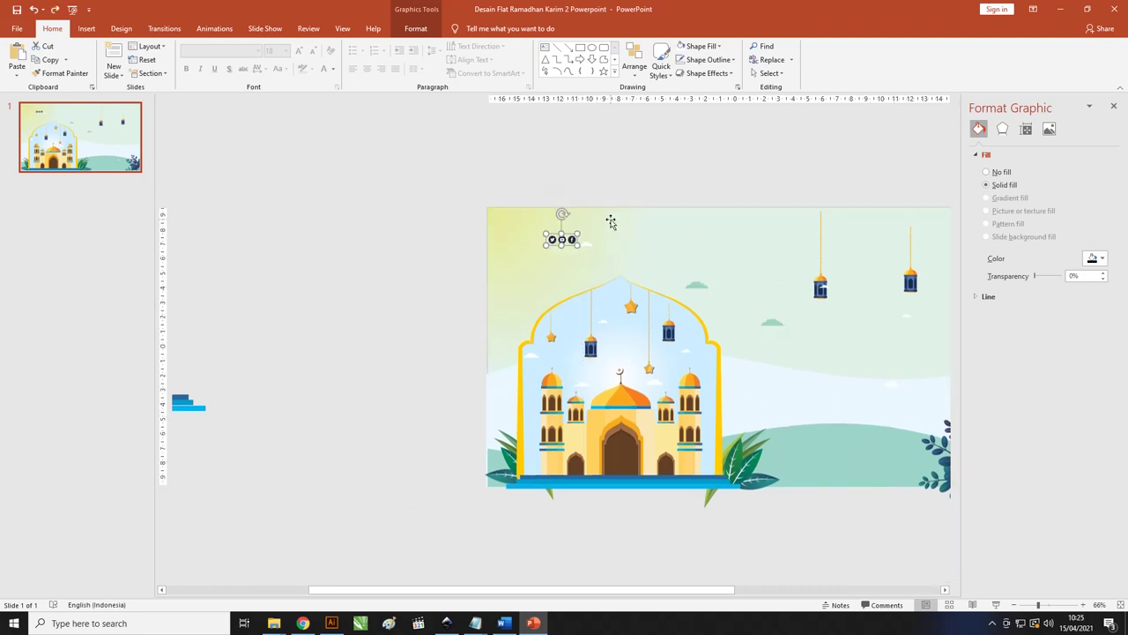
ctrl+scroll(574, 239, down, 2)
click(806, 264)
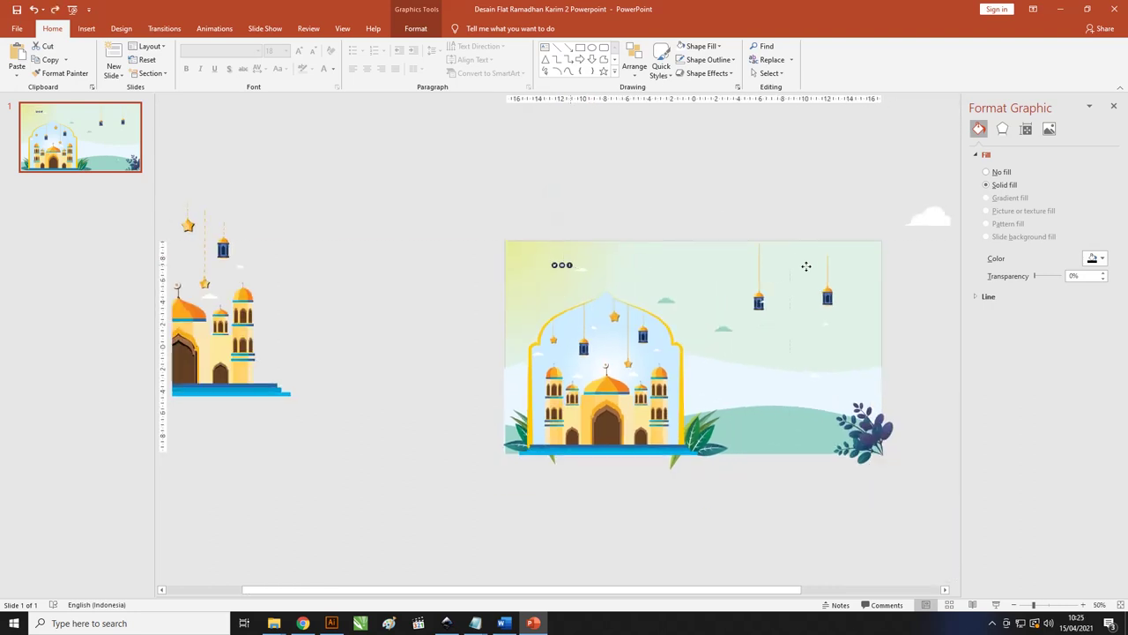
click(832, 259)
click(591, 207)
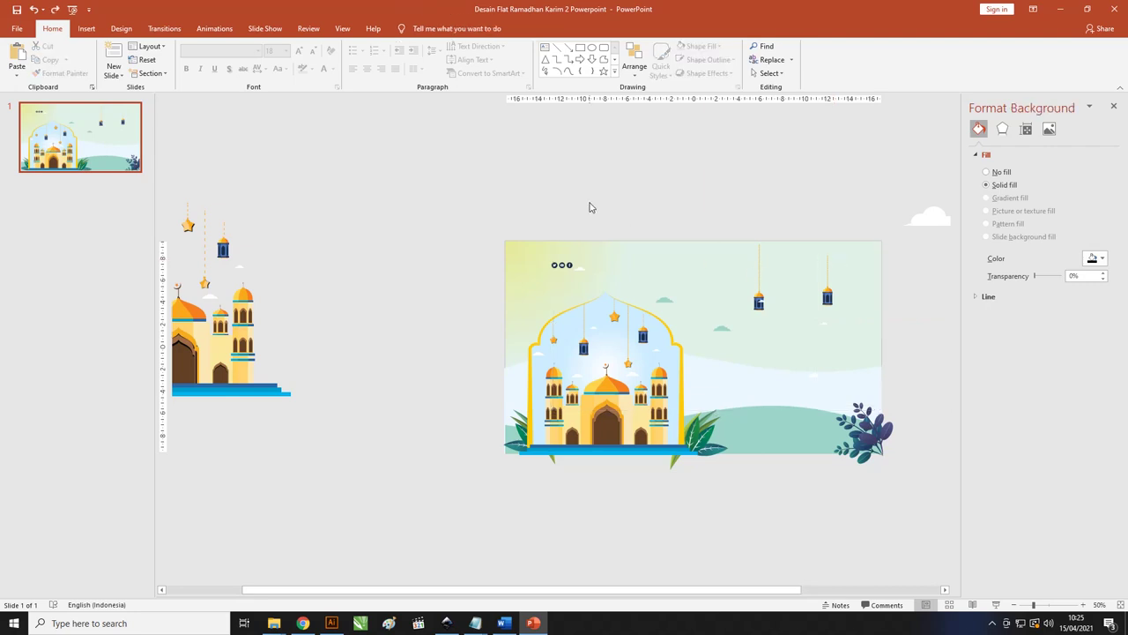
key(ctrl+z)
- Change the icon group's stacking order and tuck it, smaller, into the top-right corner
right_click(562, 264)
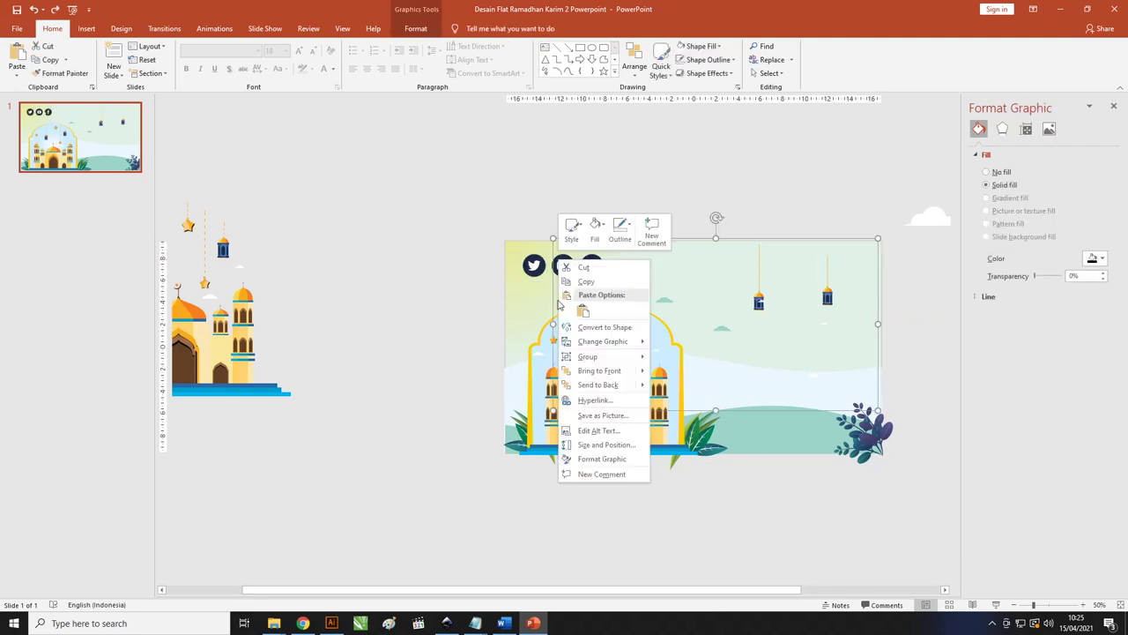
click(537, 269)
right_click(537, 267)
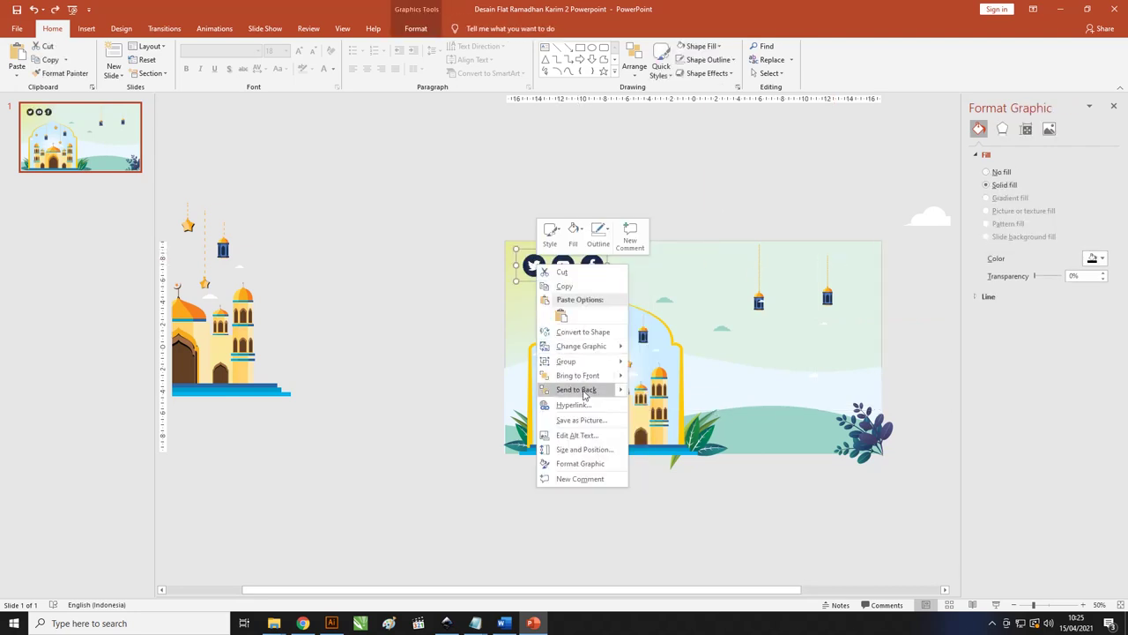
click(590, 385)
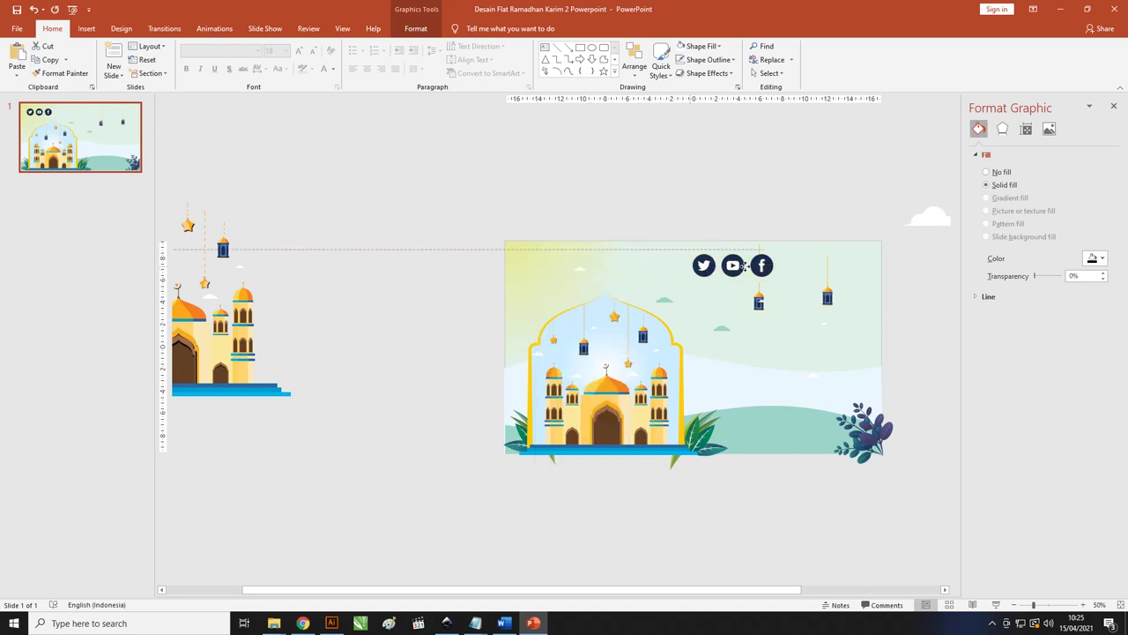
drag(546, 274, 843, 252)
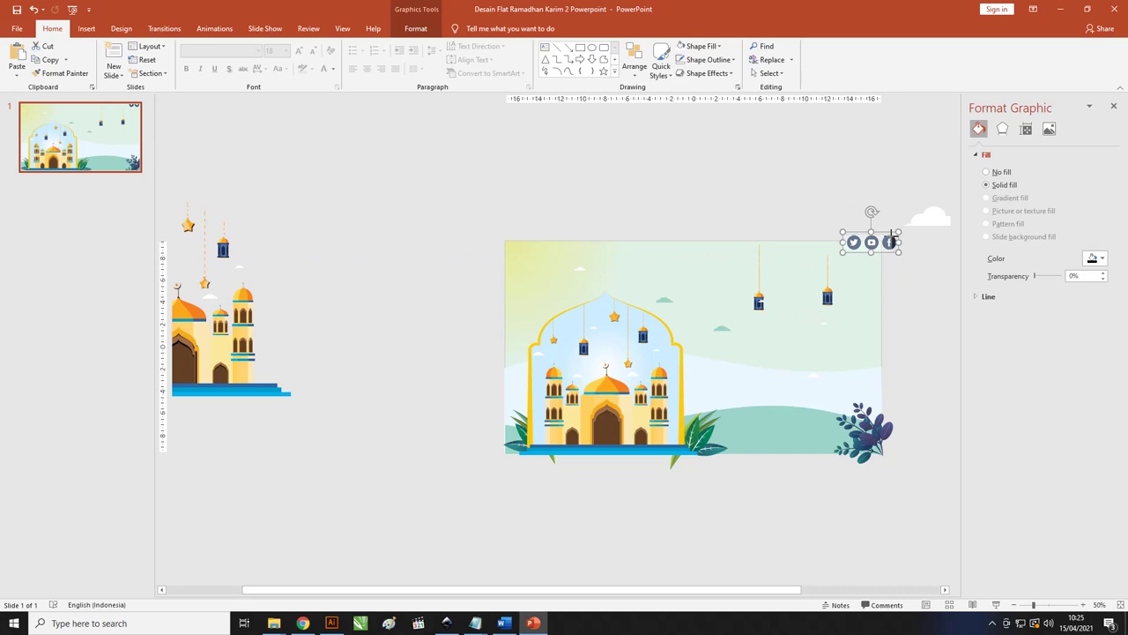
drag(900, 231, 870, 250)
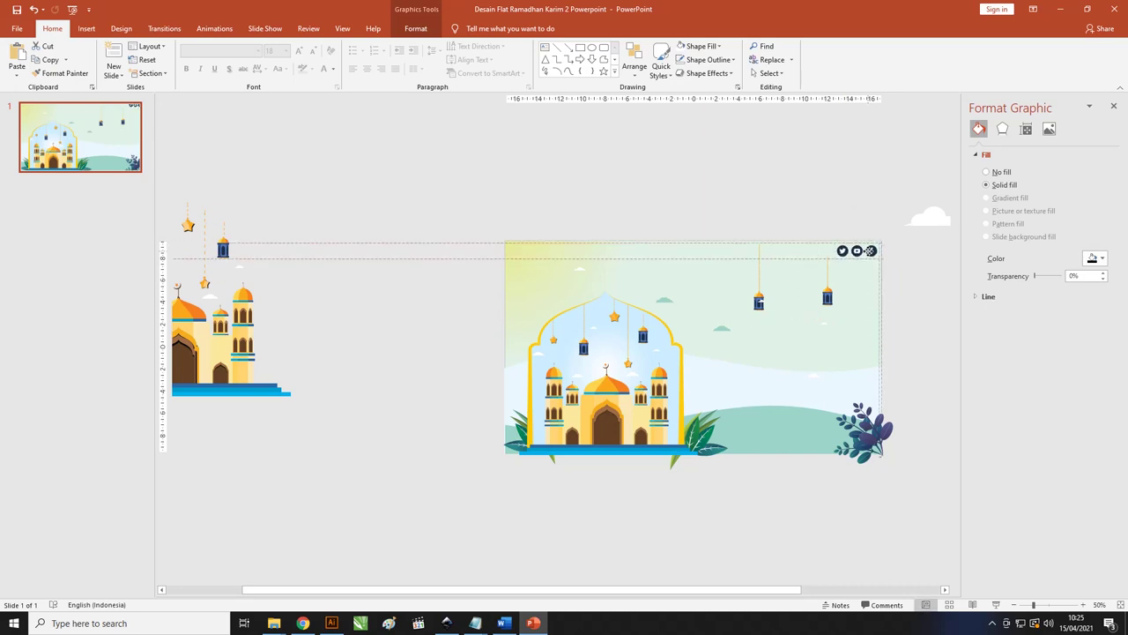
click(822, 294)
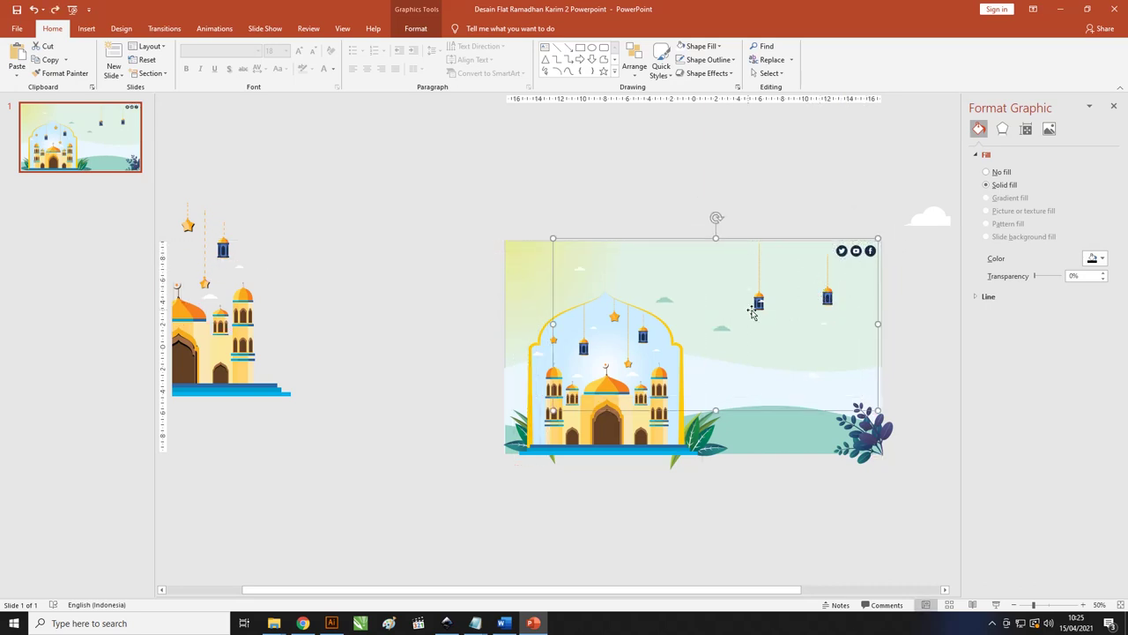
drag(728, 192, 849, 335)
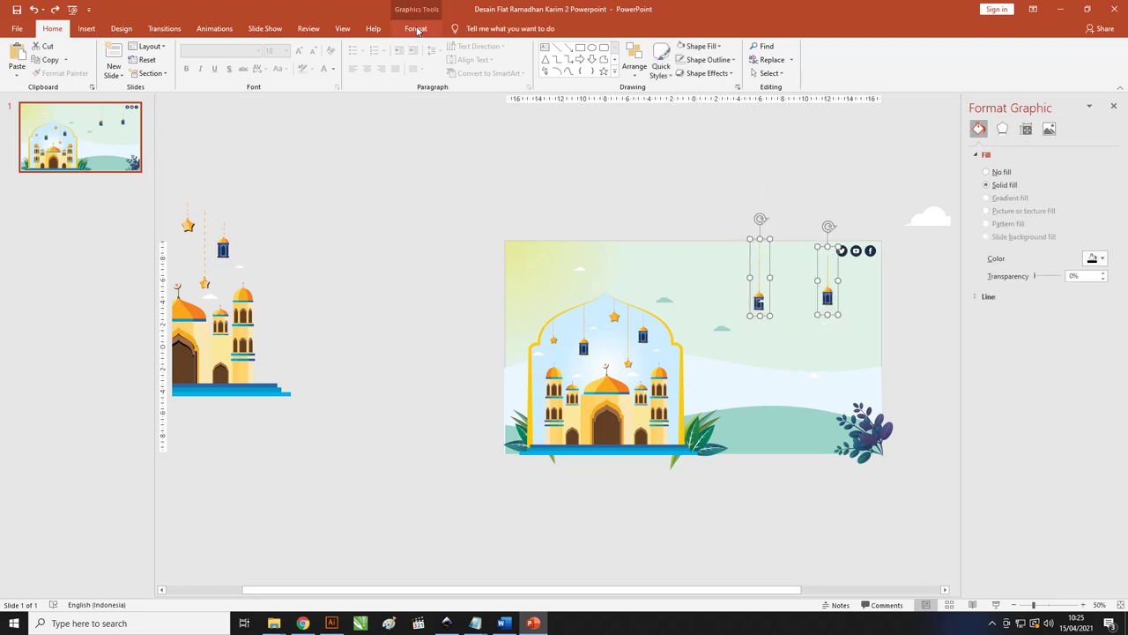
- Bring the two selected hanging lanterns to the front
click(415, 28)
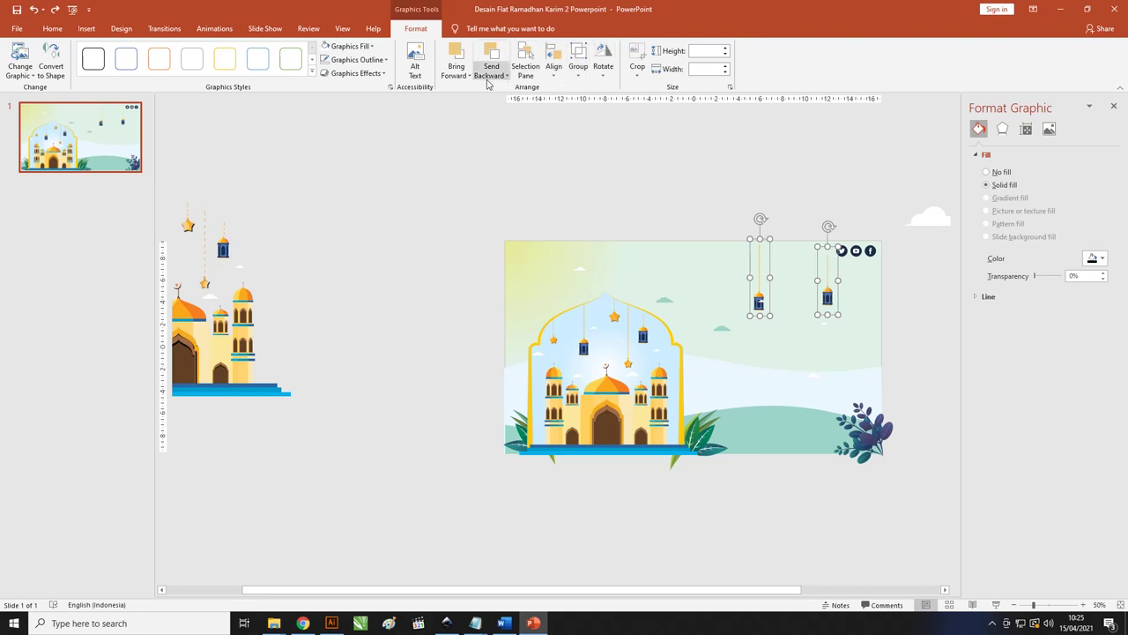
click(455, 75)
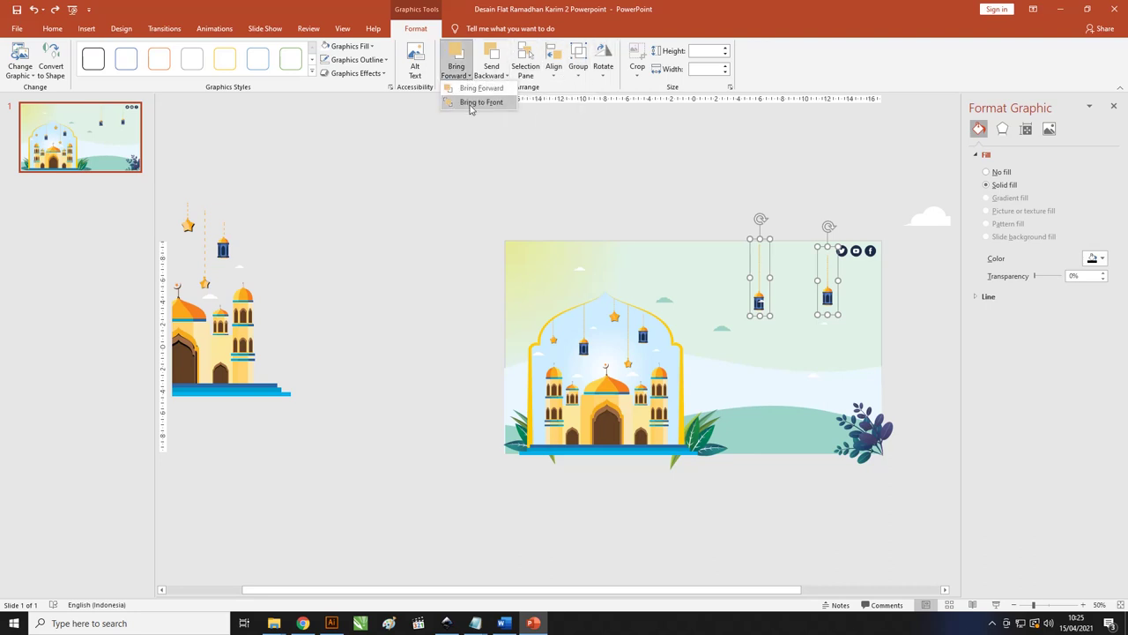
click(472, 103)
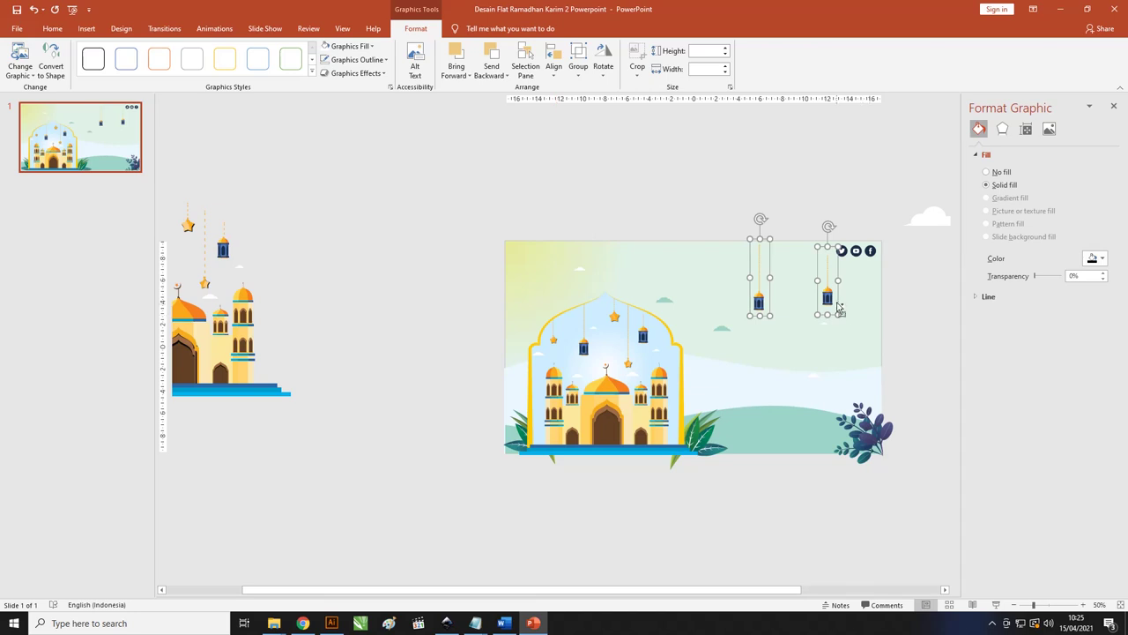
ctrl+scroll(836, 304, up, 1)
click(737, 166)
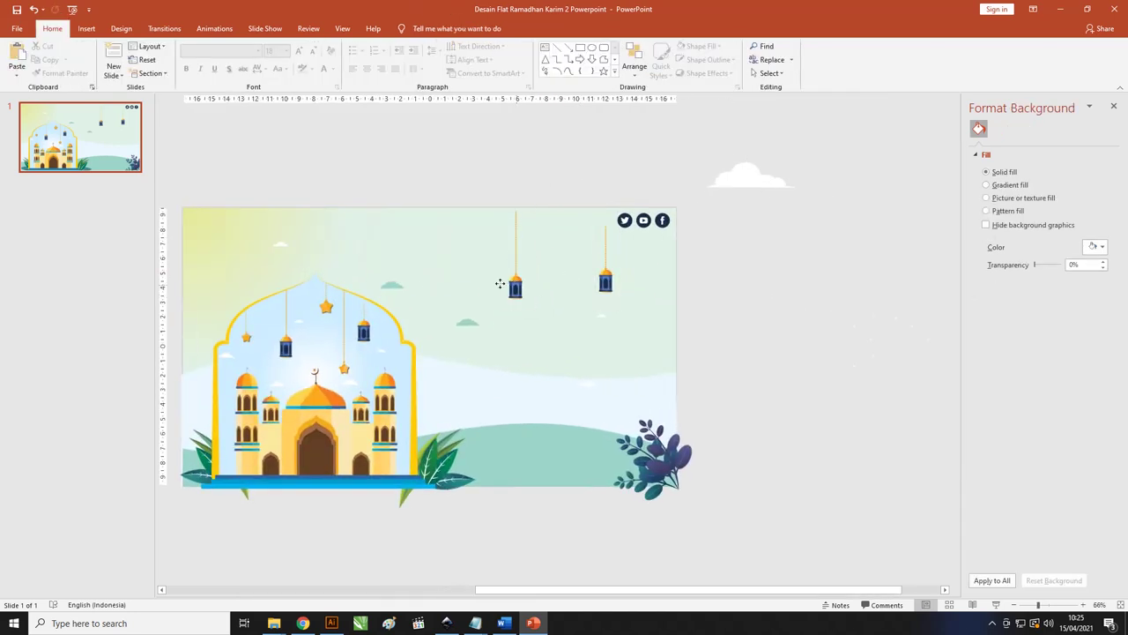
- Shift the lanterns left, hang the right one shorter, and add a hanging star
drag(500, 283, 450, 280)
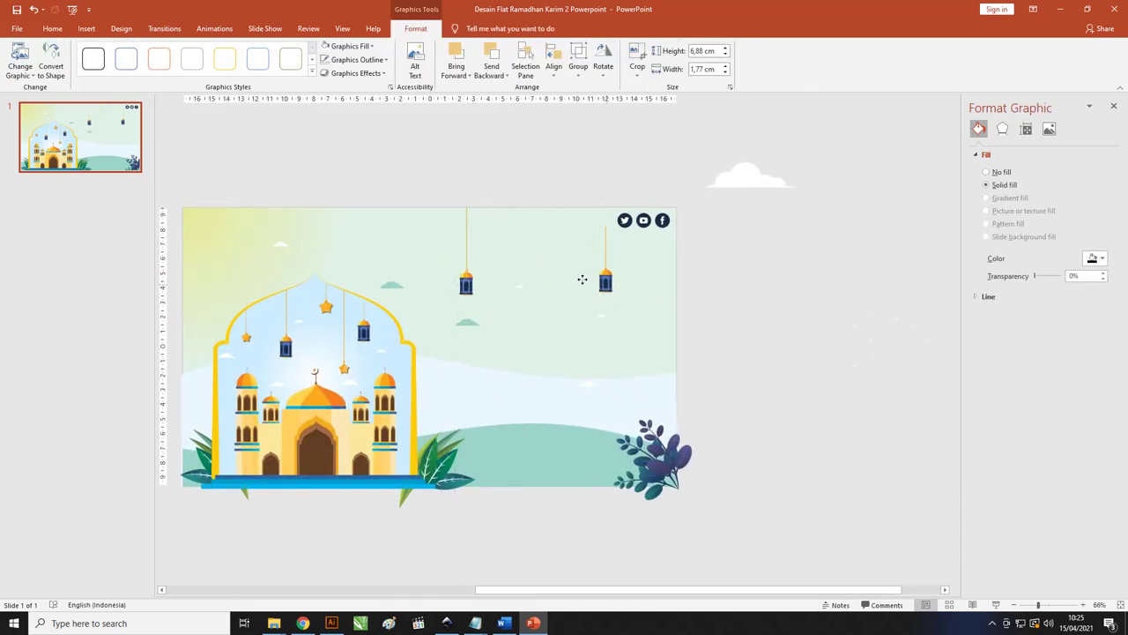
drag(606, 282, 567, 262)
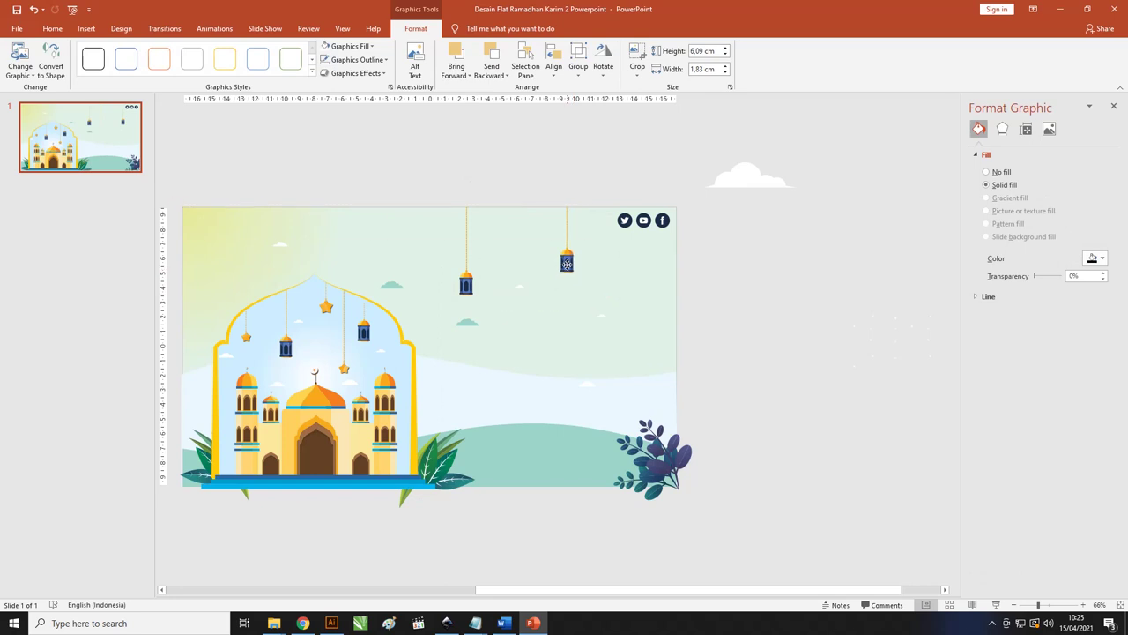
click(770, 290)
ctrl+scroll(780, 284, down, 3)
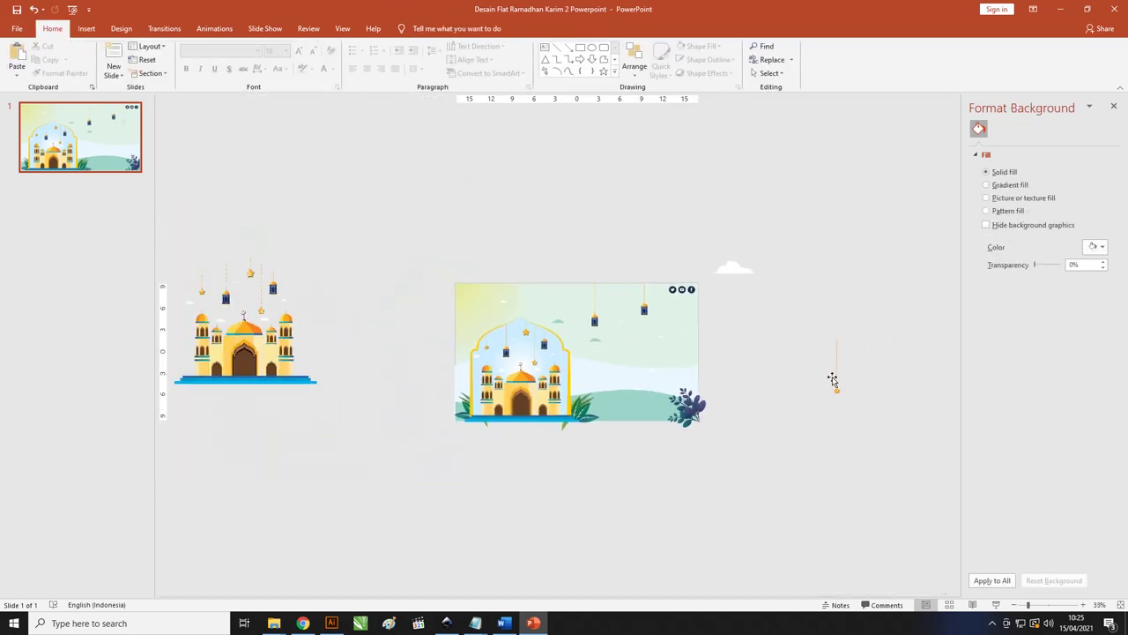
mouse_move(838, 395)
mouse_down()
mouse_move(626, 329)
mouse_move(621, 303)
mouse_move(655, 217)
mouse_up()
ctrl+scroll(621, 315, up, 2)
- Duplicate the hanging star to the right of the lanterns and nudge the blue lantern left
key(ctrl+z)
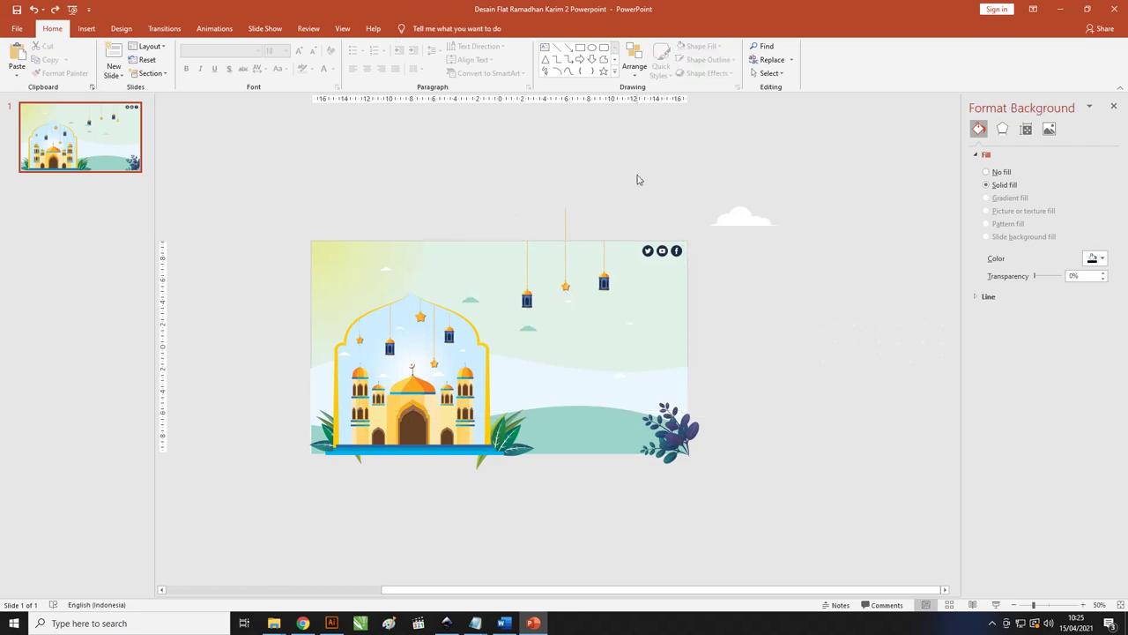
click(565, 220)
drag(569, 220, 632, 228)
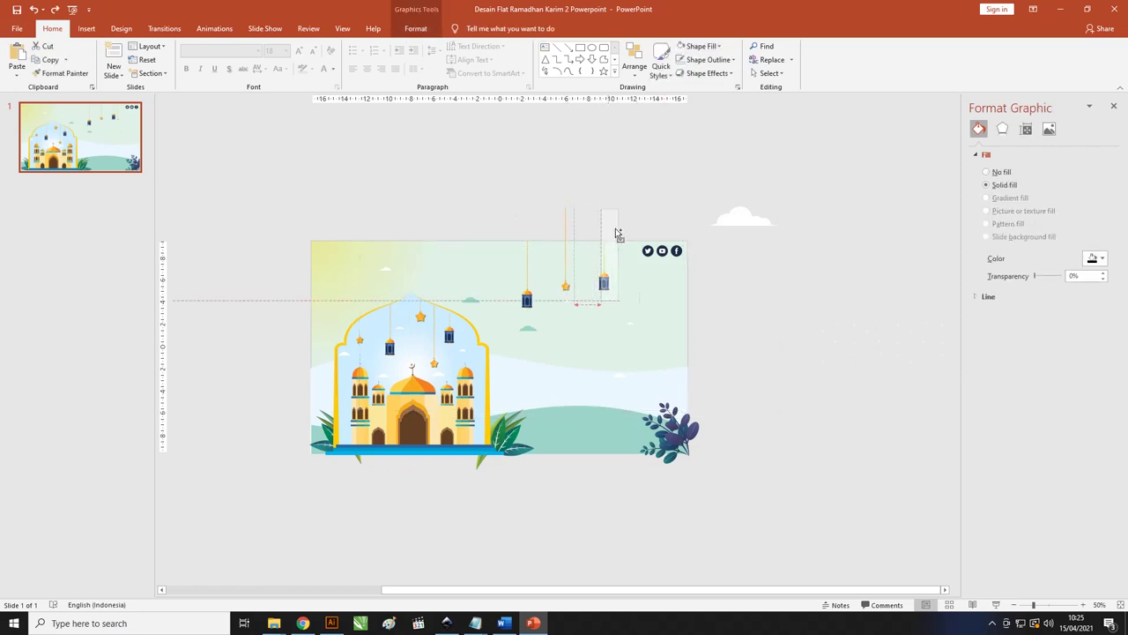
click(685, 212)
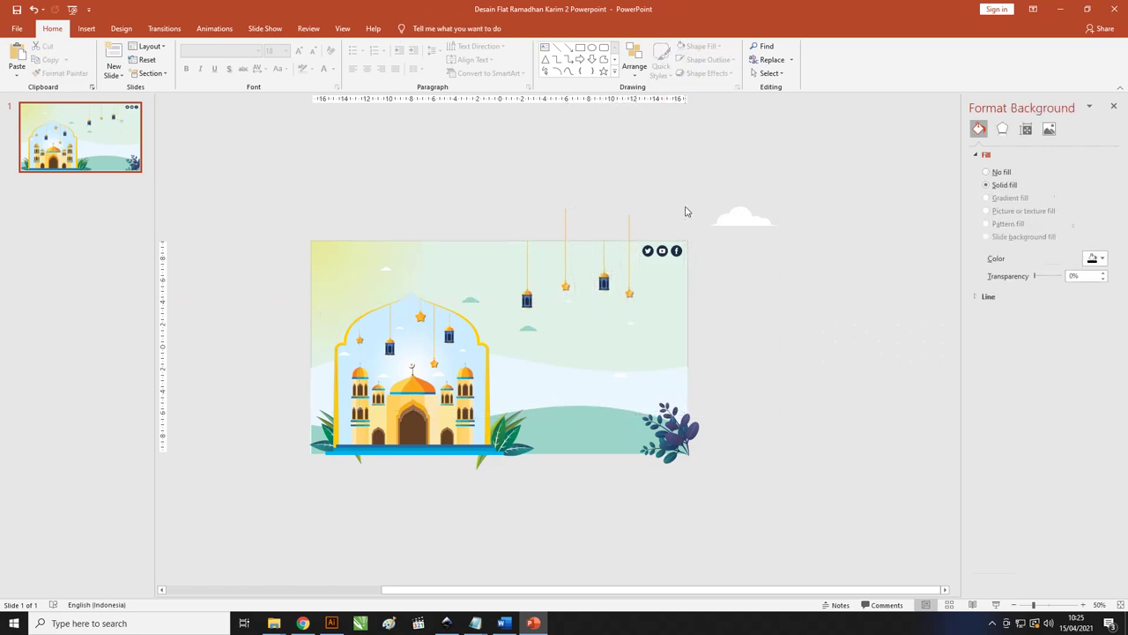
drag(607, 282, 598, 281)
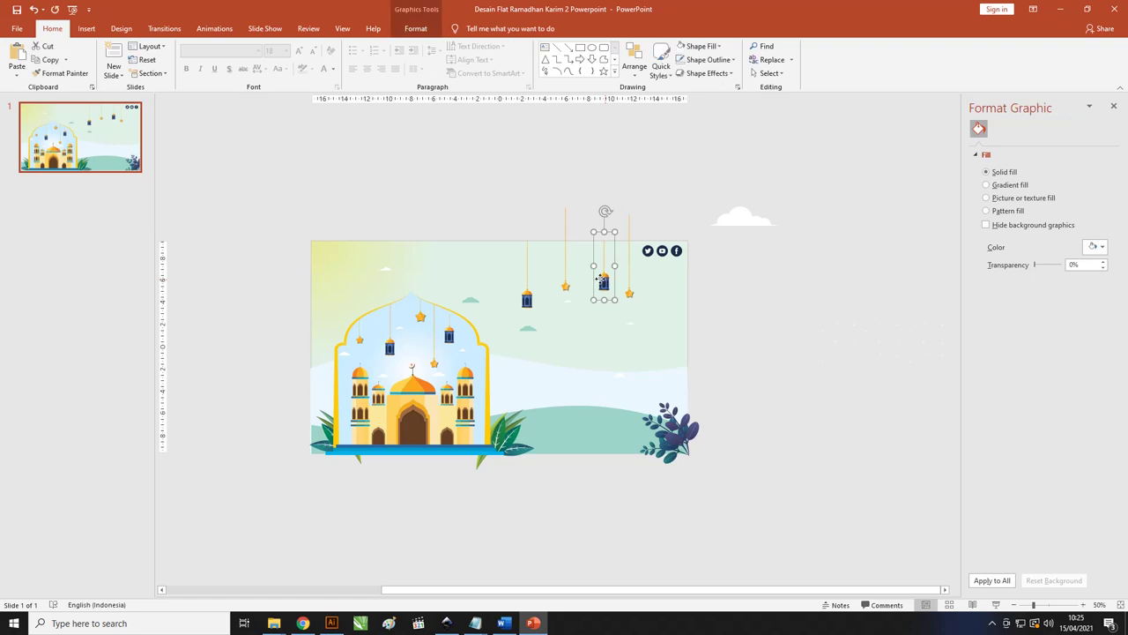
click(630, 197)
- Move the faint sparkle graphic onto the slide and stretch it across the upper area
ctrl+scroll(630, 196, down, 2)
click(853, 353)
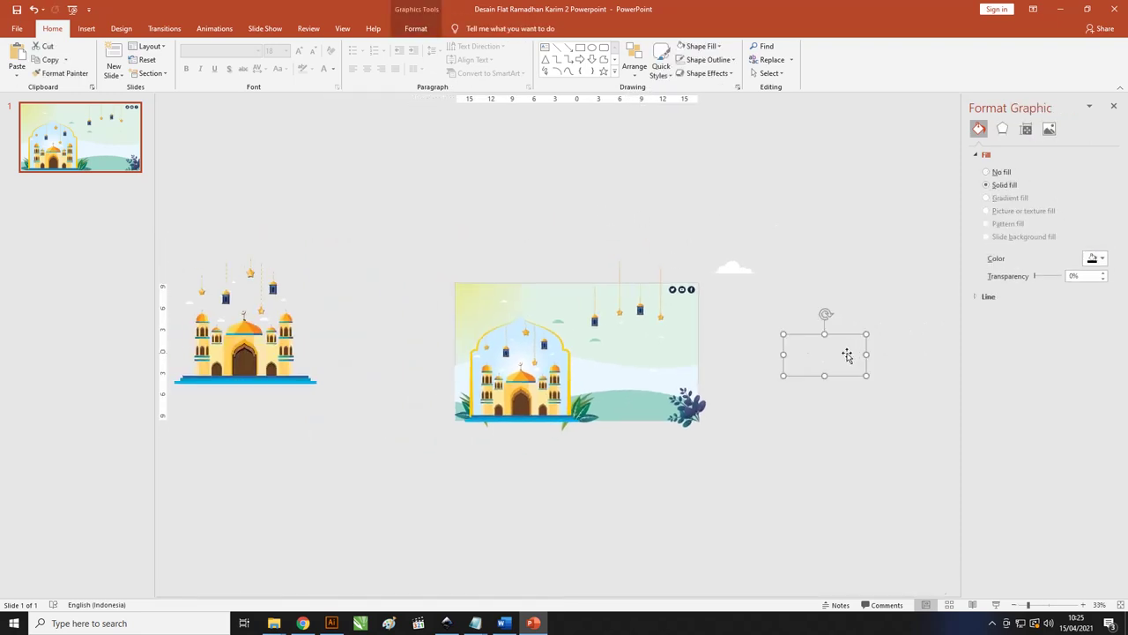
drag(853, 354, 692, 312)
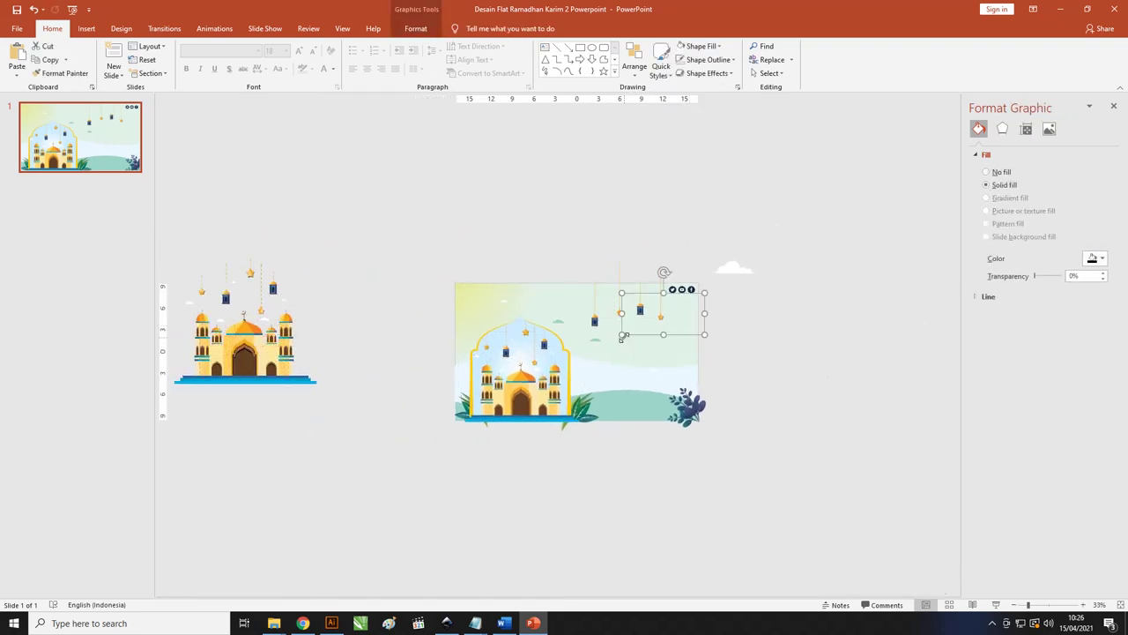
drag(579, 347, 522, 385)
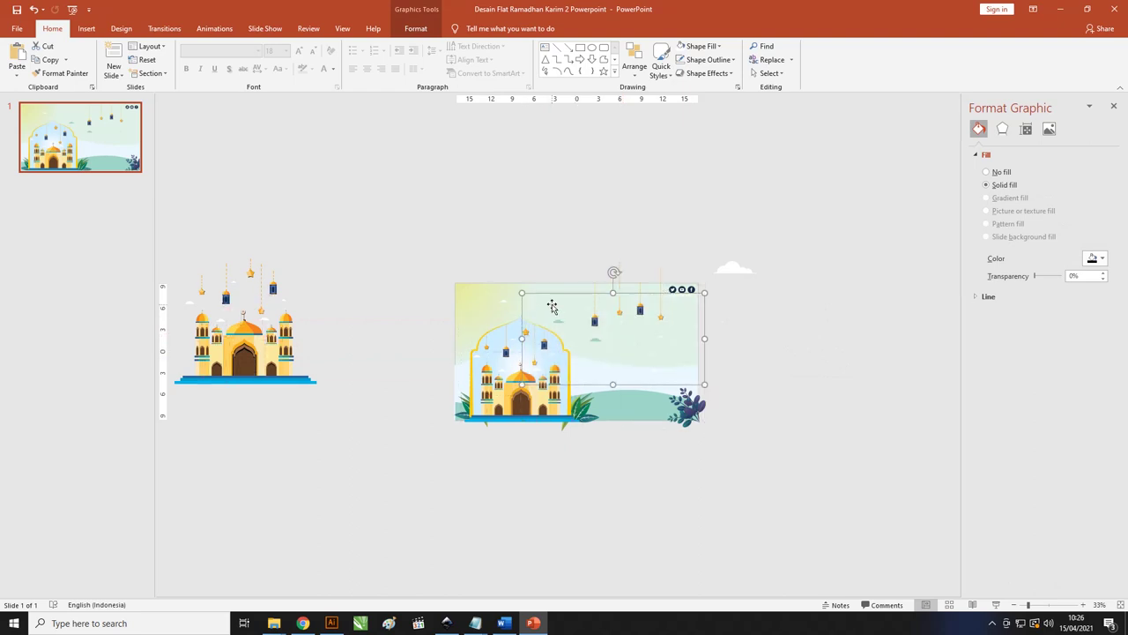
drag(552, 296, 545, 287)
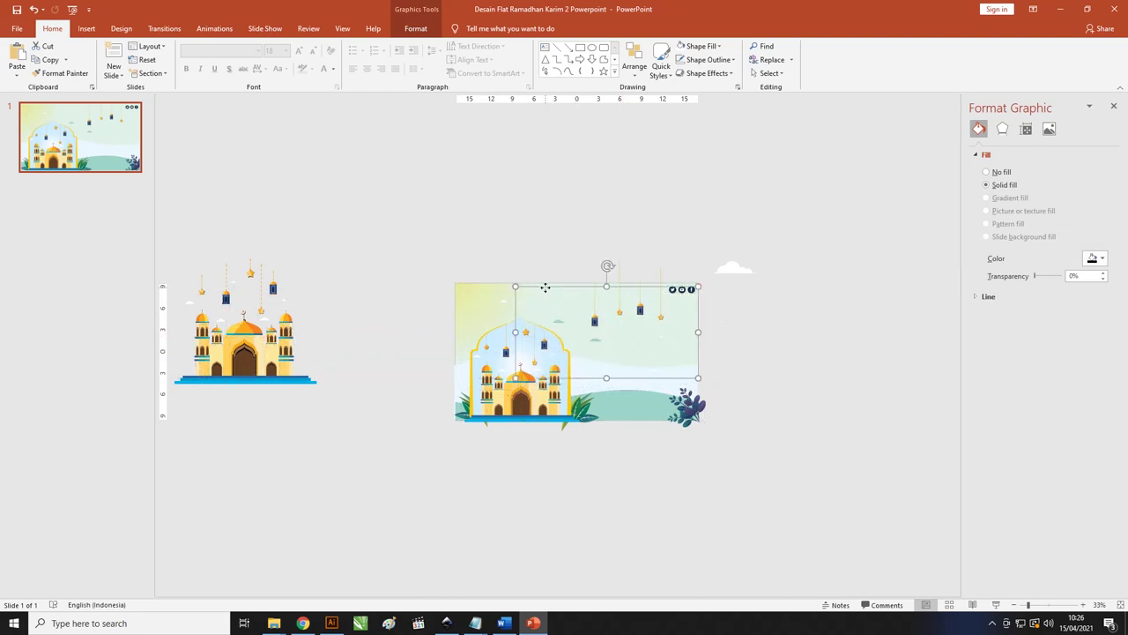
ctrl+scroll(657, 300, up, 3)
ctrl+scroll(818, 335, up, 1)
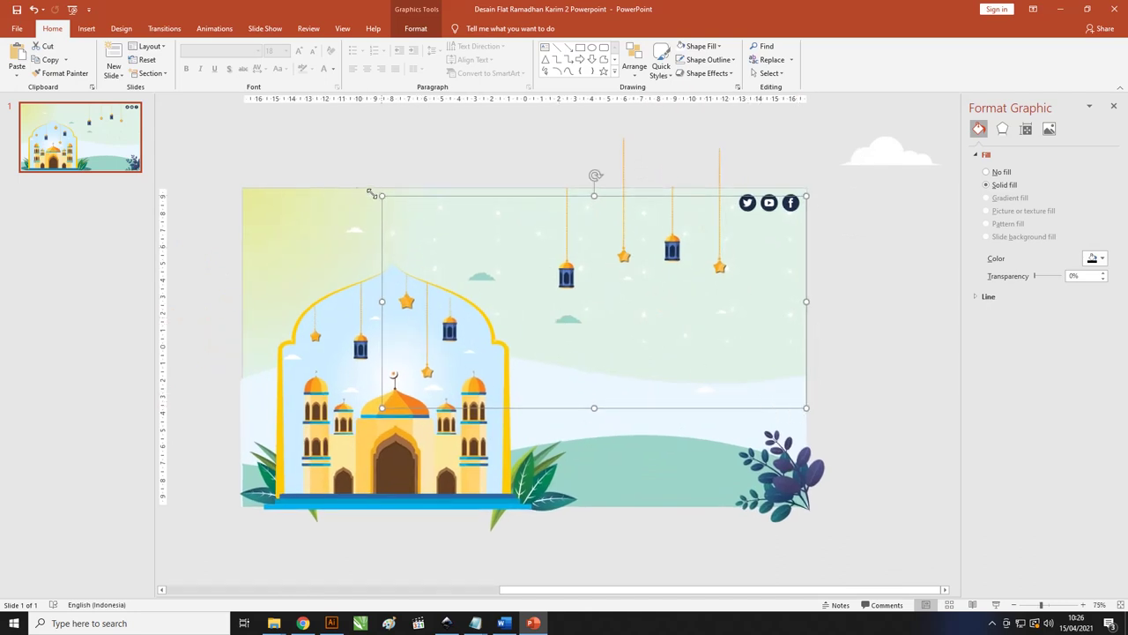
mouse_move(370, 192)
mouse_down()
mouse_move(350, 198)
mouse_move(365, 202)
mouse_up()
click(890, 350)
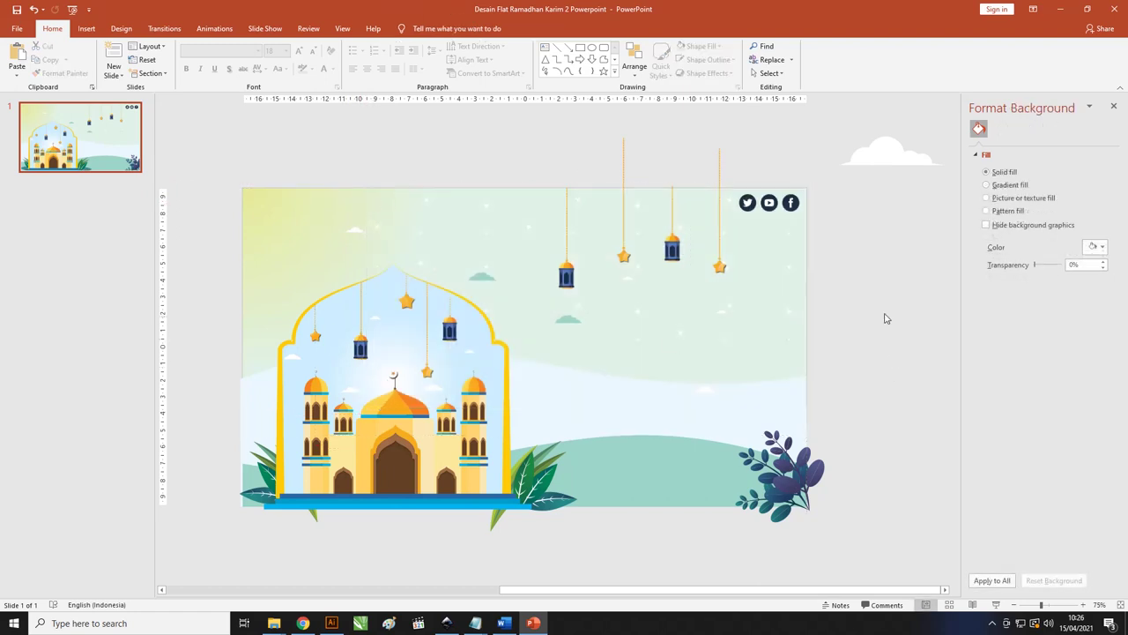
- Draw a small gold oval sun with no outline in the slide's top-left corner
ctrl+scroll(898, 338, down, 1)
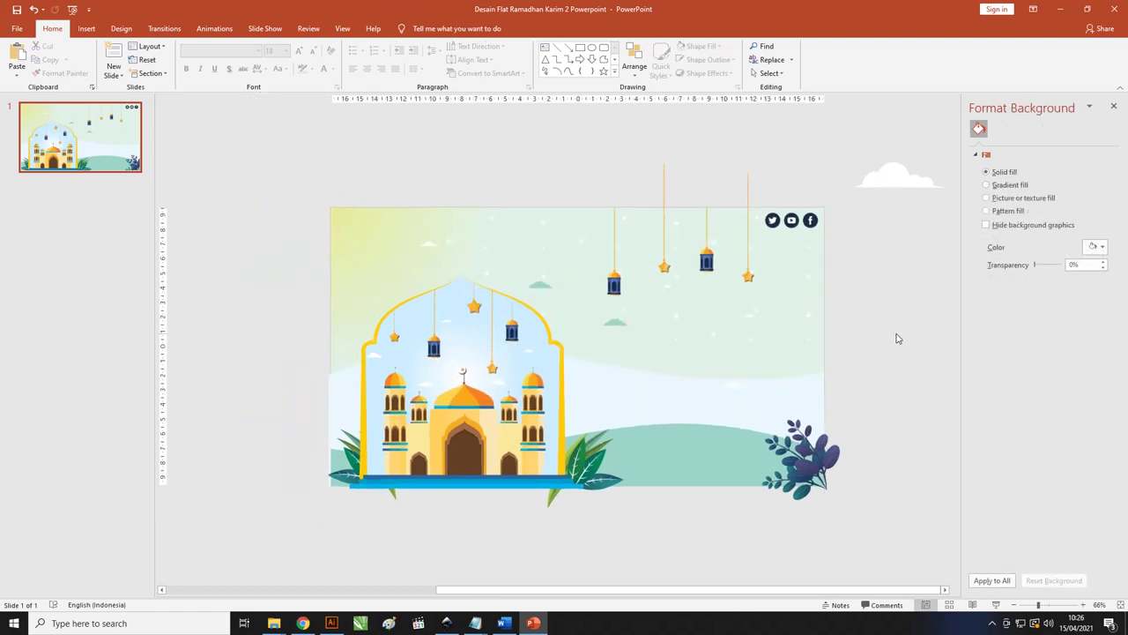
click(86, 28)
click(188, 70)
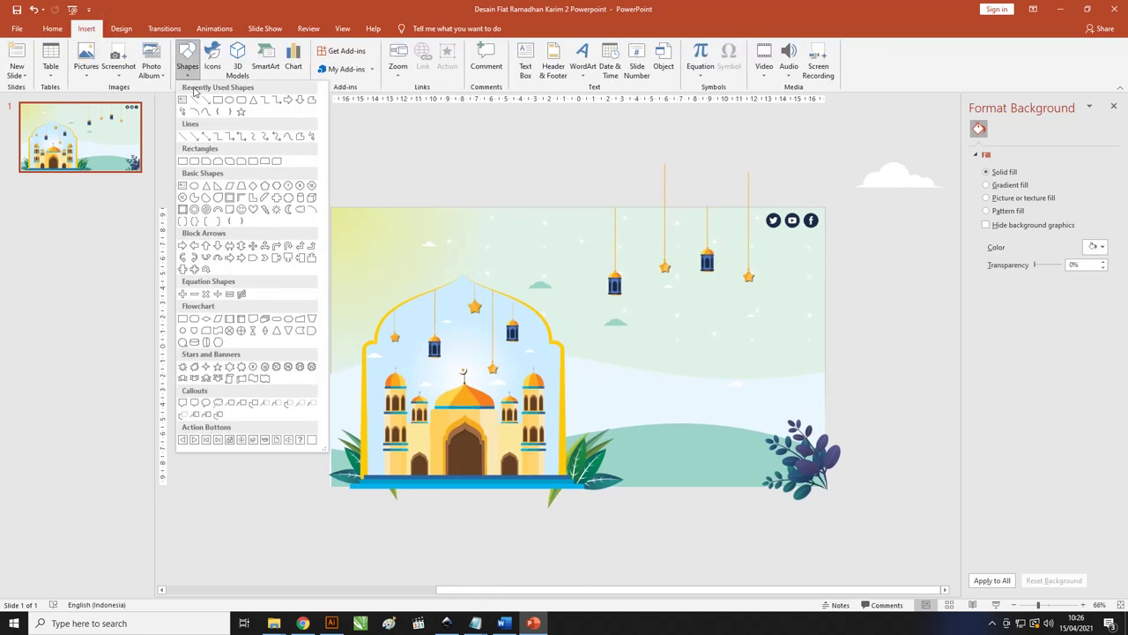
click(229, 100)
mouse_move(349, 230)
mouse_down()
mouse_move(372, 252)
mouse_move(386, 246)
mouse_up()
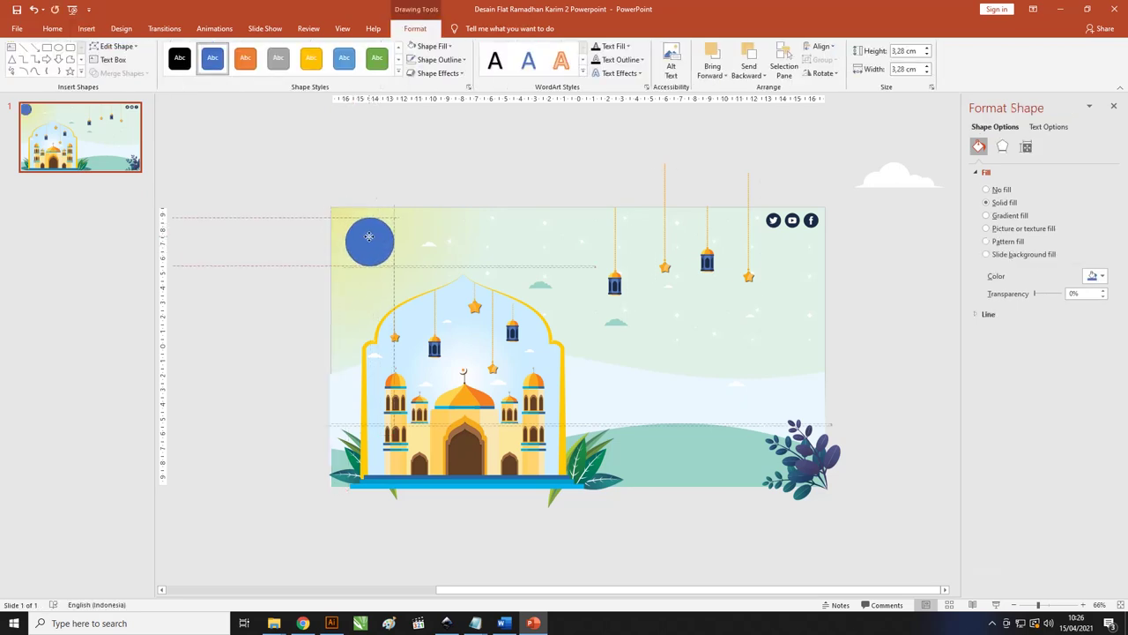
click(439, 60)
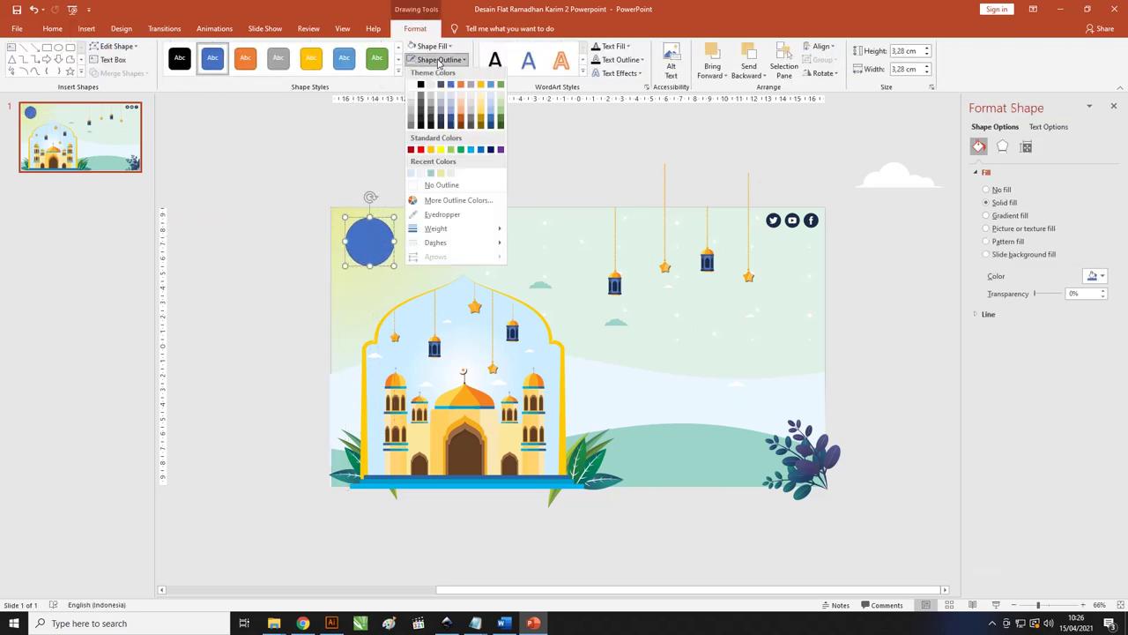
click(449, 188)
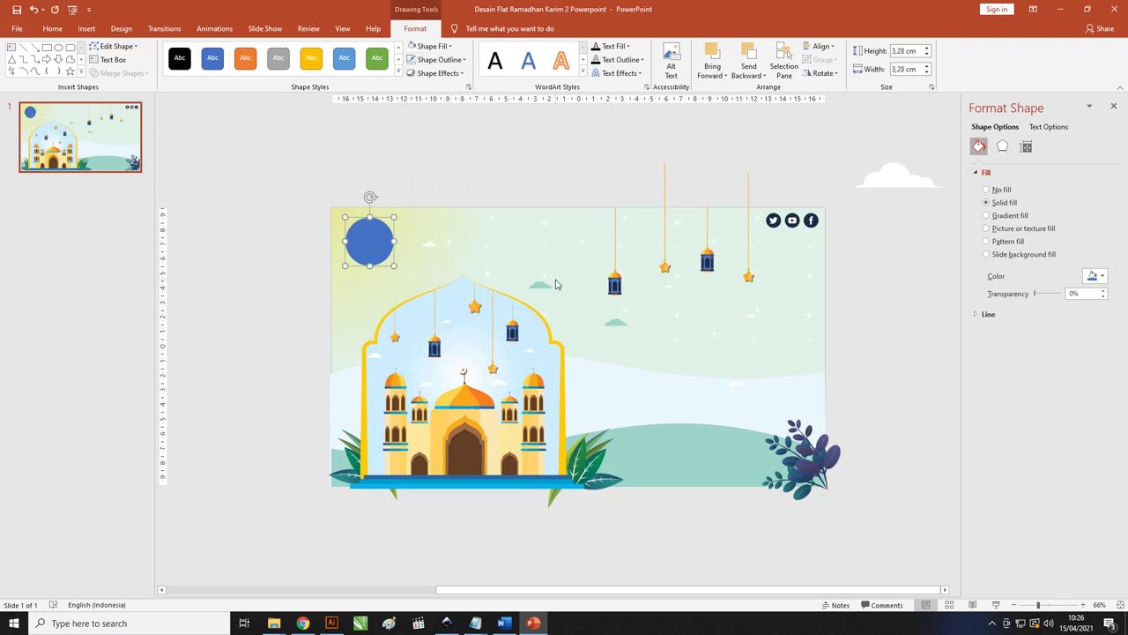
click(432, 45)
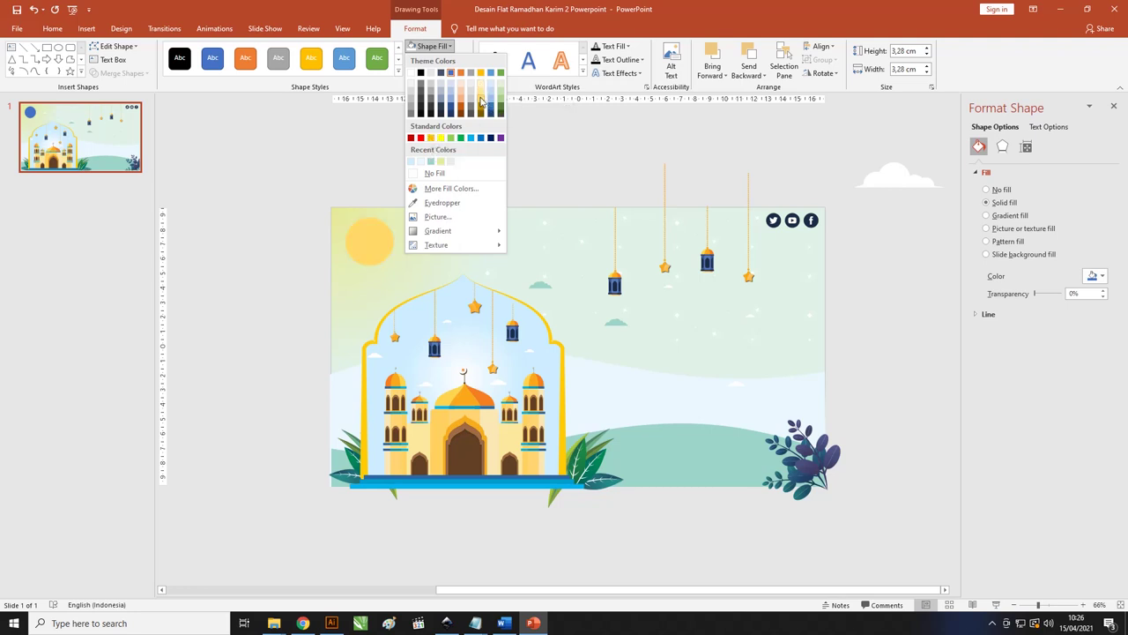
click(481, 101)
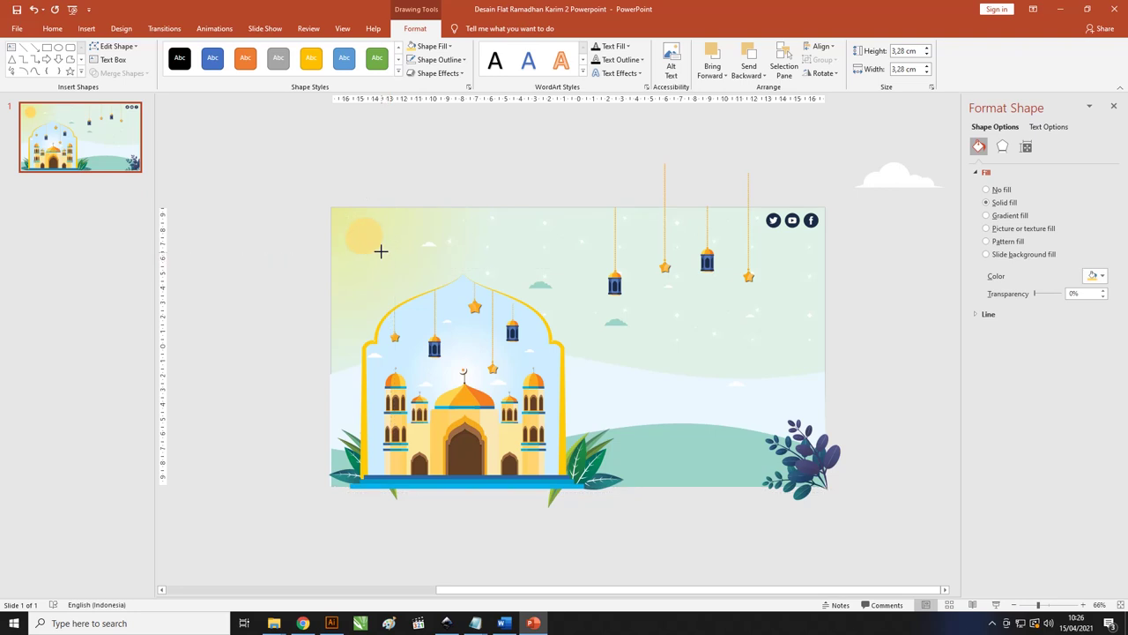
drag(377, 247, 344, 216)
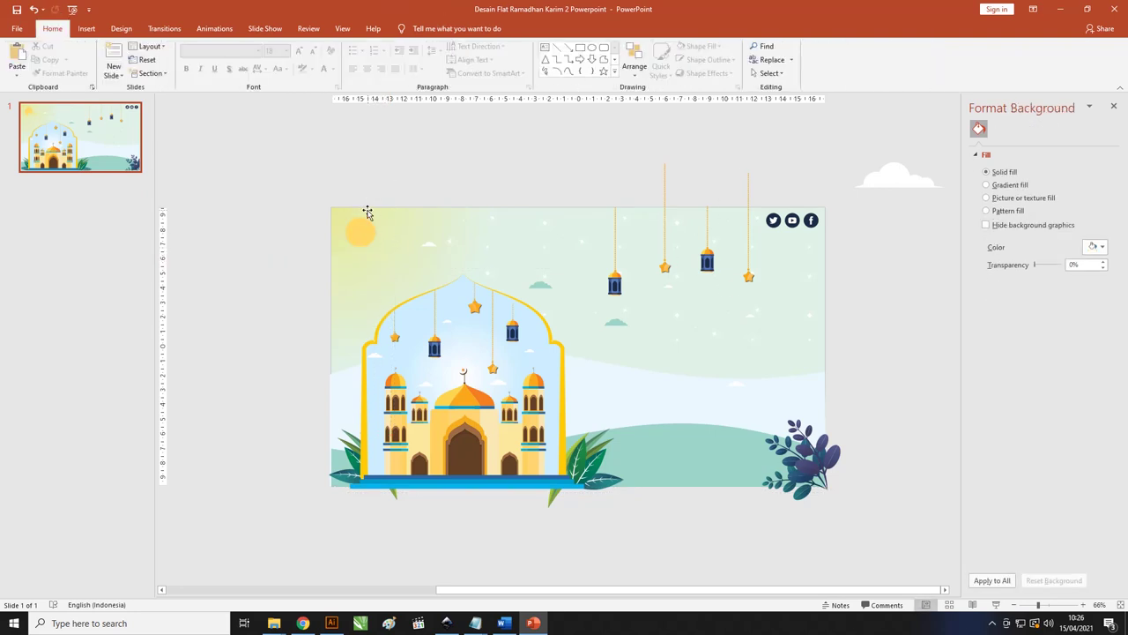
- Give the sun an outer bottom shadow preset
click(85, 30)
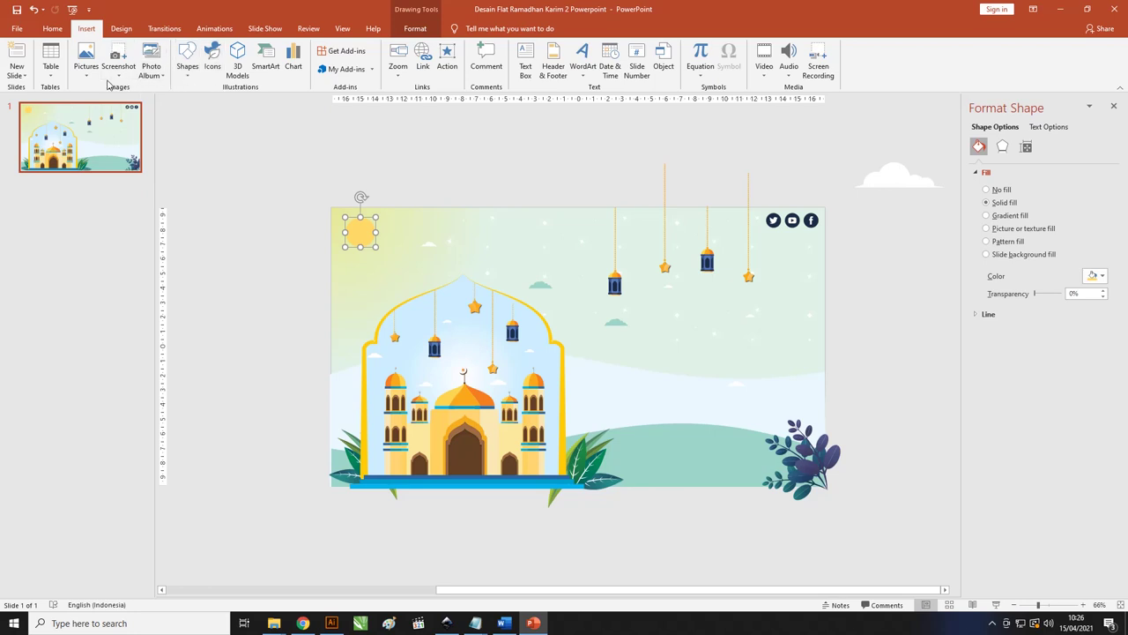
click(186, 69)
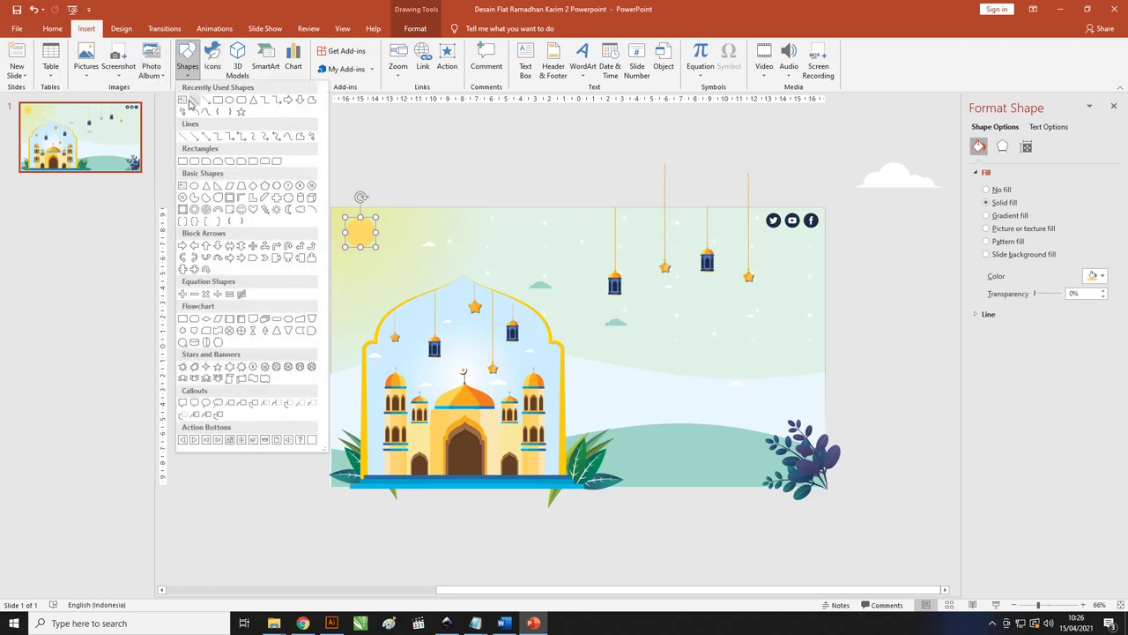
click(401, 162)
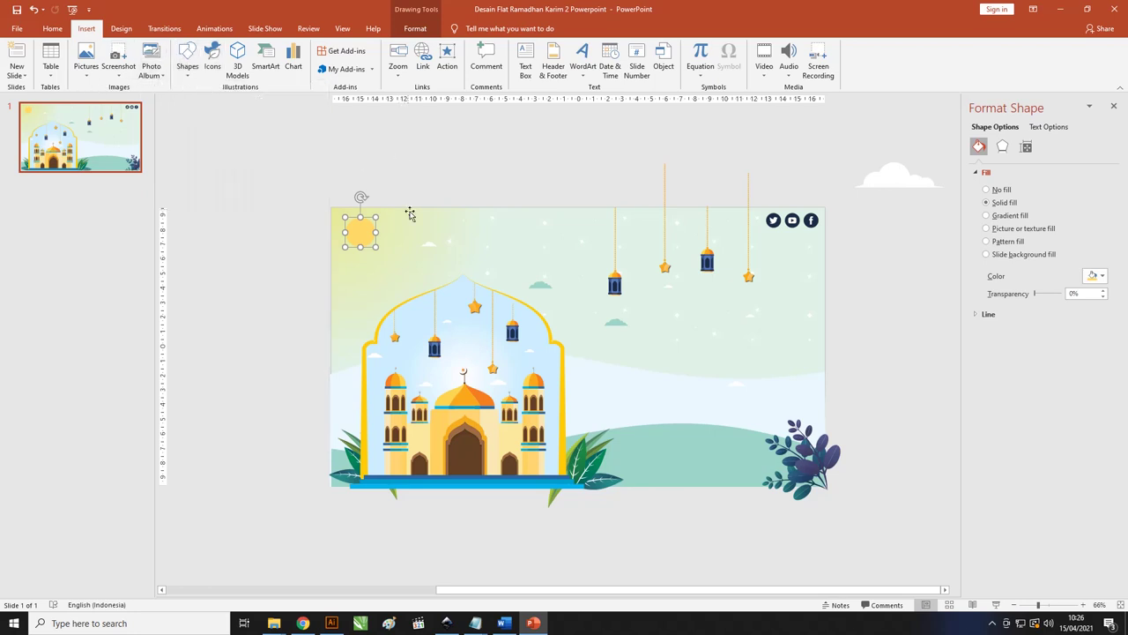
ctrl+scroll(448, 276, up, 2)
ctrl+scroll(460, 259, up, 2)
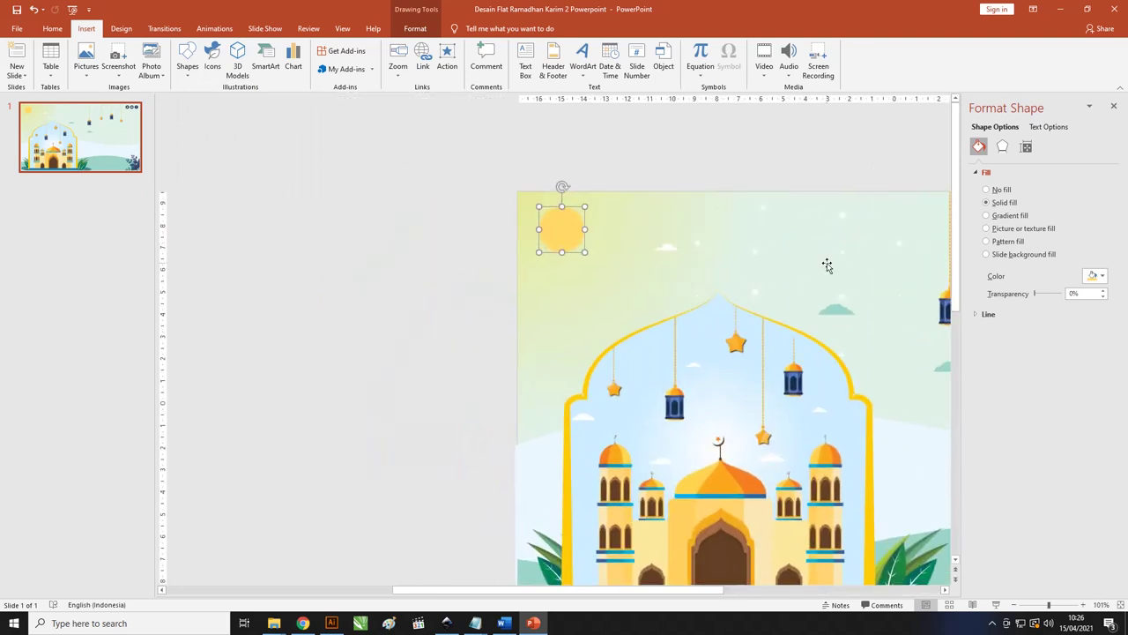
ctrl+scroll(889, 298, up, 3)
ctrl+scroll(742, 298, down, 3)
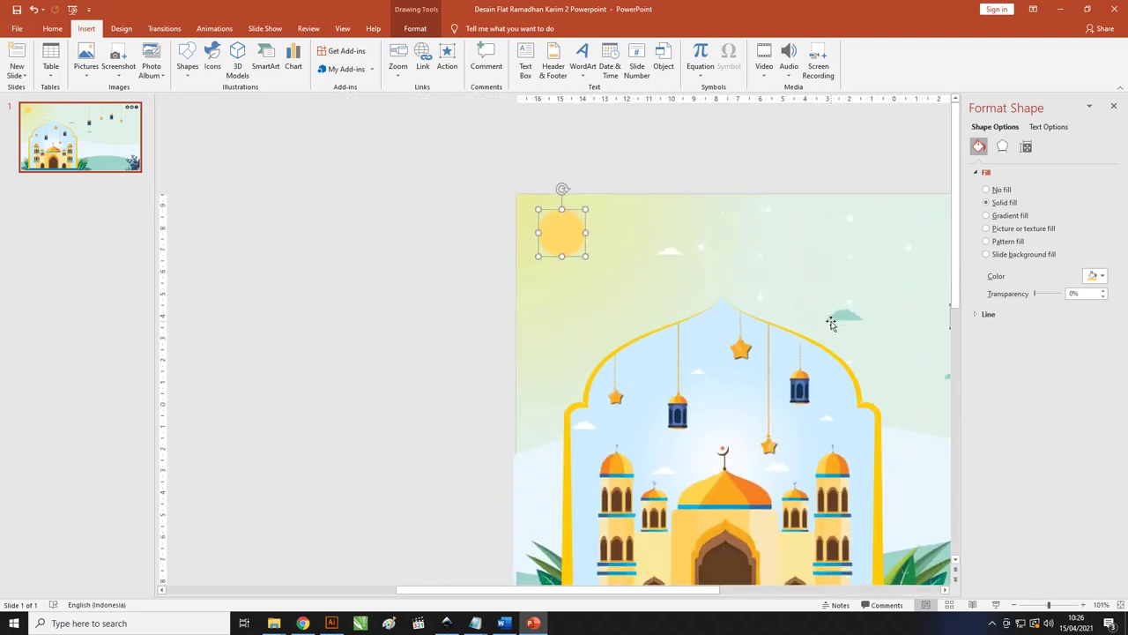
ctrl+scroll(873, 315, down, 2)
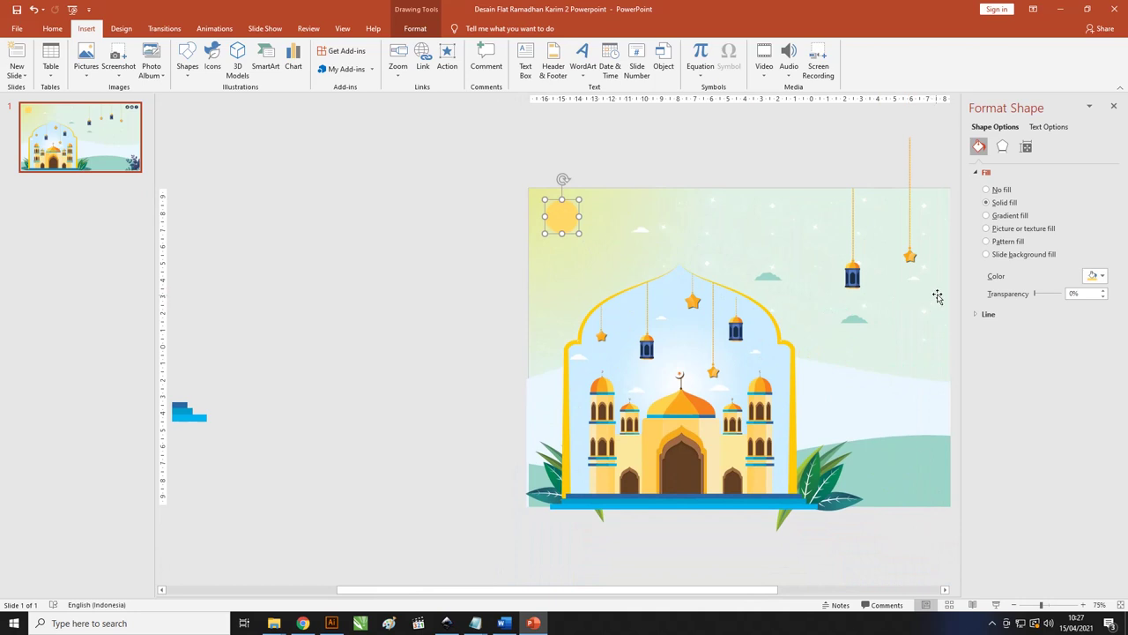
ctrl+scroll(635, 241, up, 2)
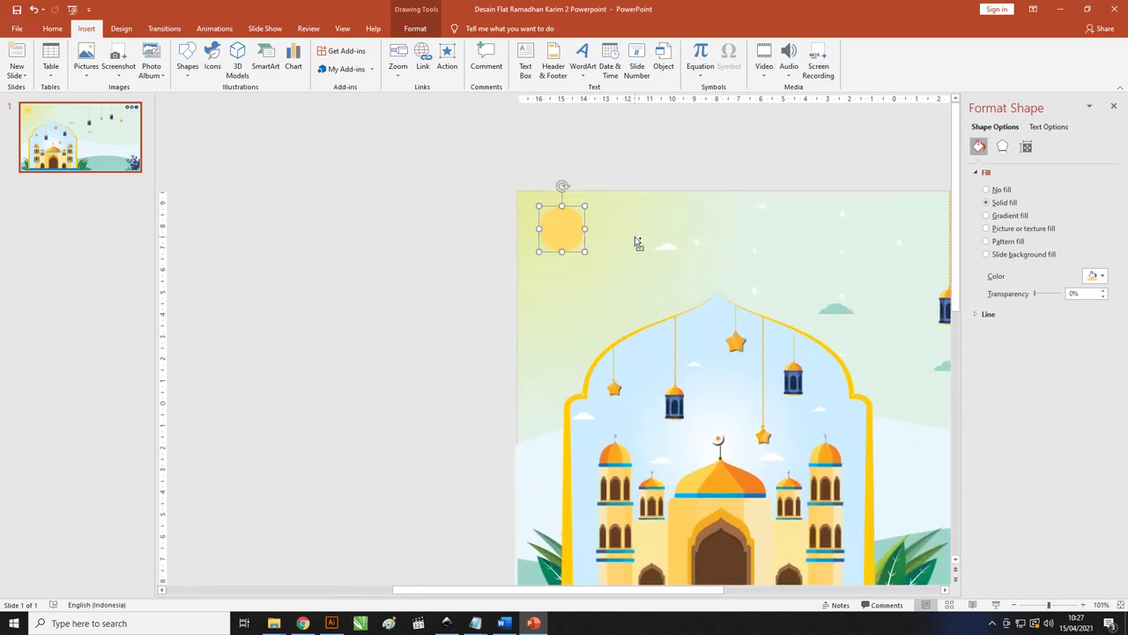
click(1003, 147)
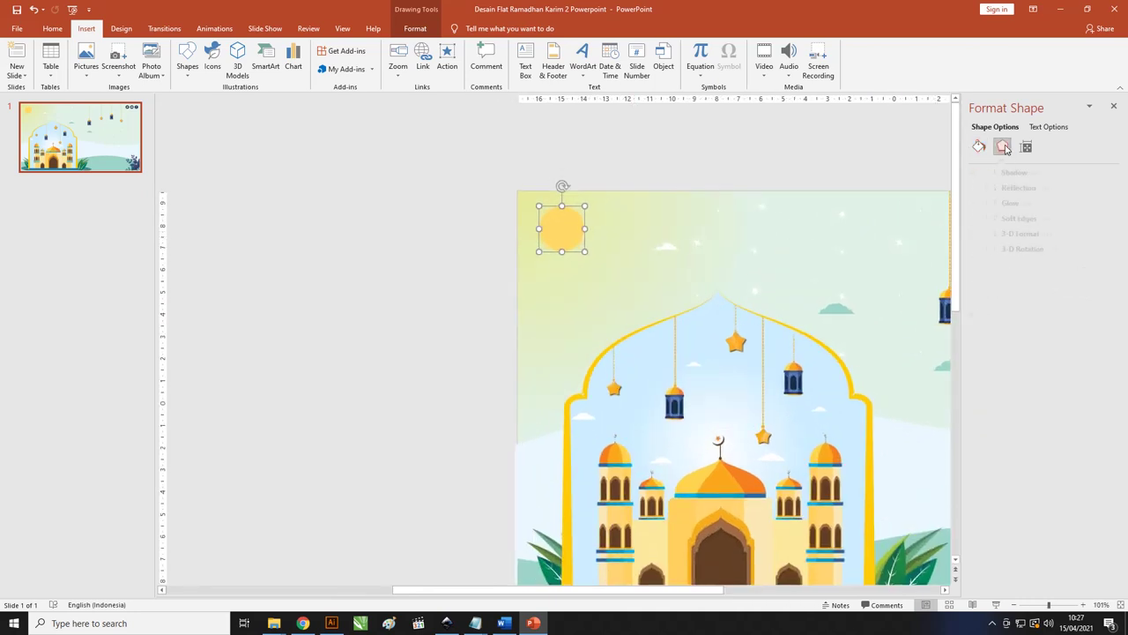
click(987, 173)
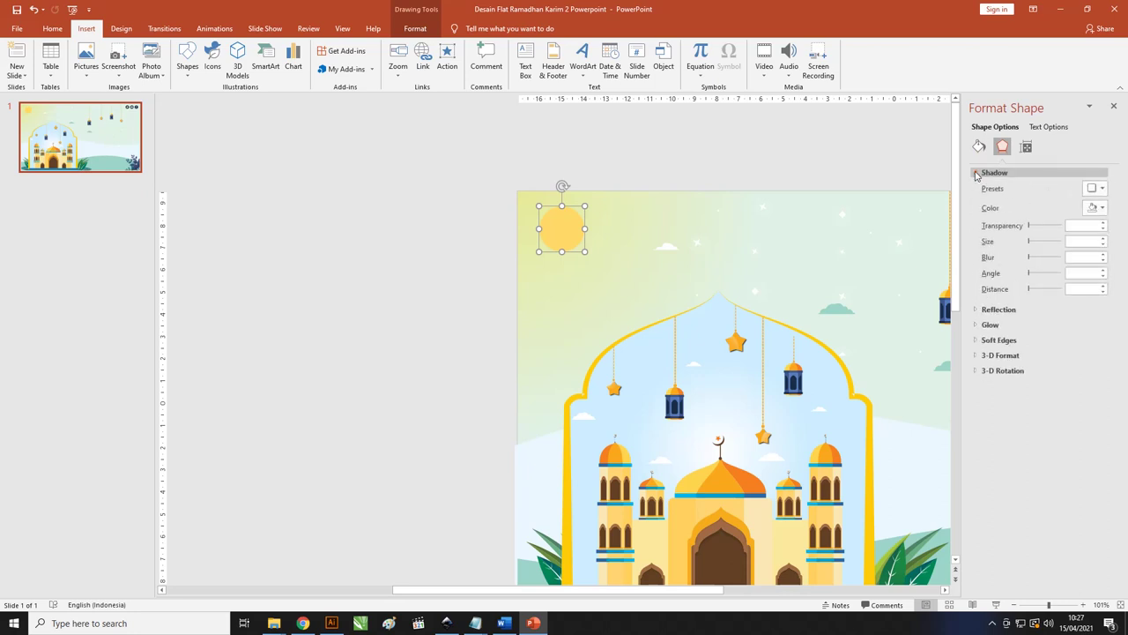
click(1102, 188)
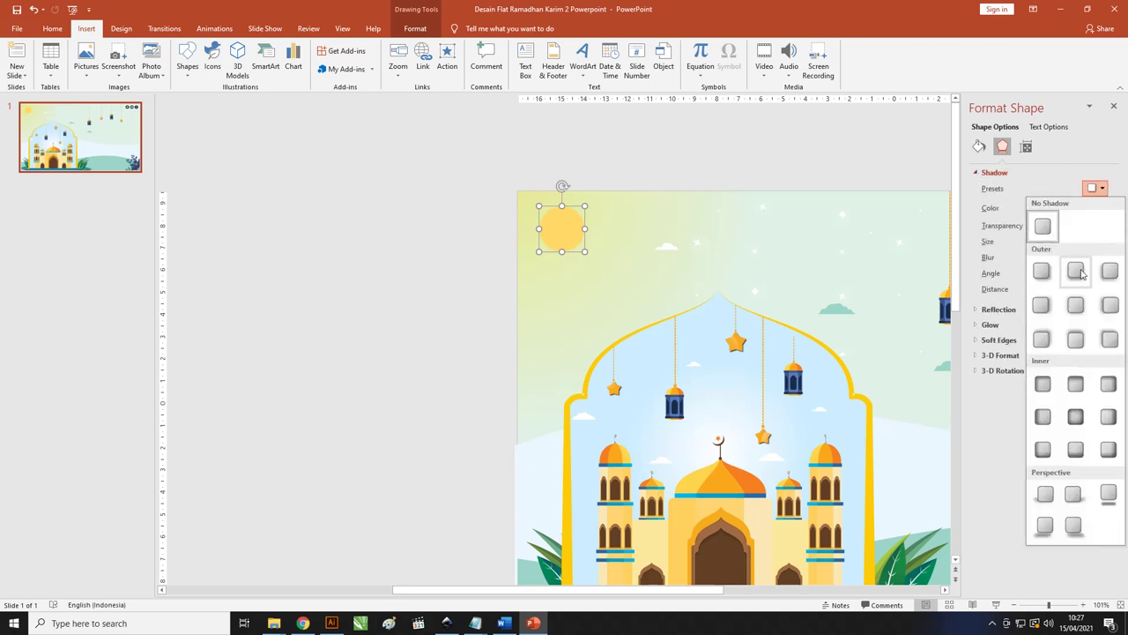
click(1082, 274)
- Make the sun's shadow light gold with a large, soft blur for a glow
click(1102, 208)
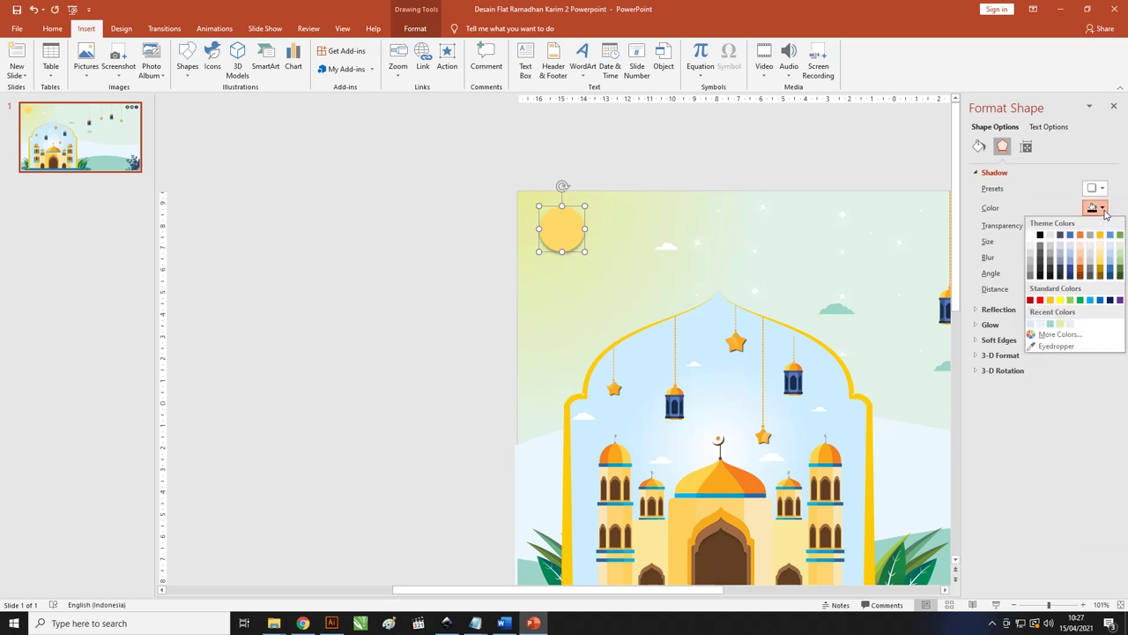
click(1100, 234)
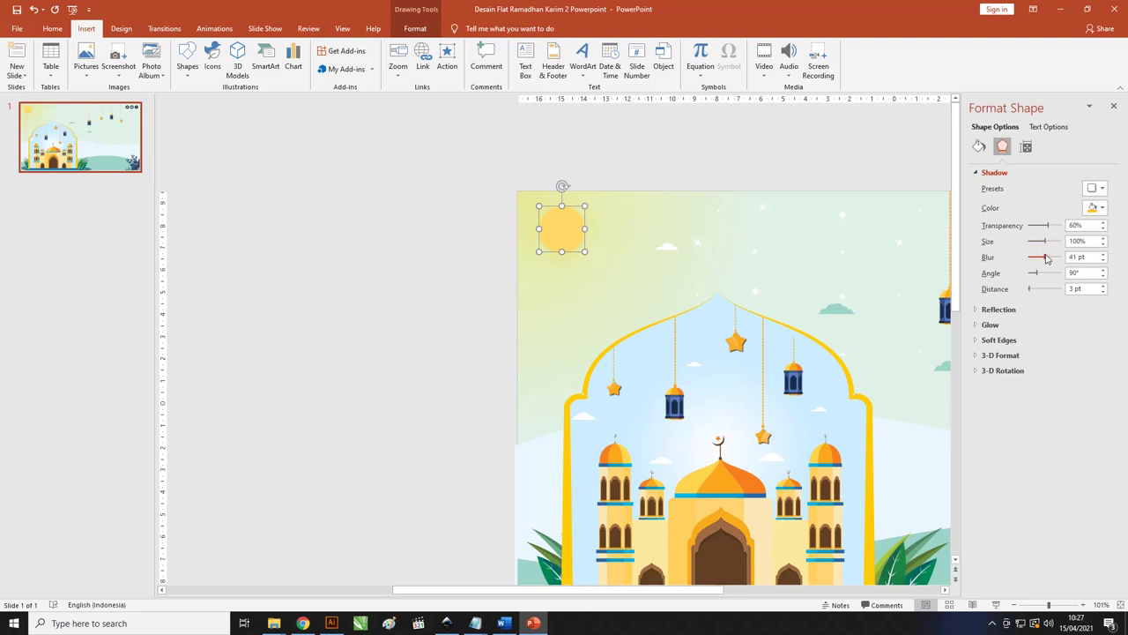
drag(1041, 257, 1044, 257)
scroll(575, 228, up, 10)
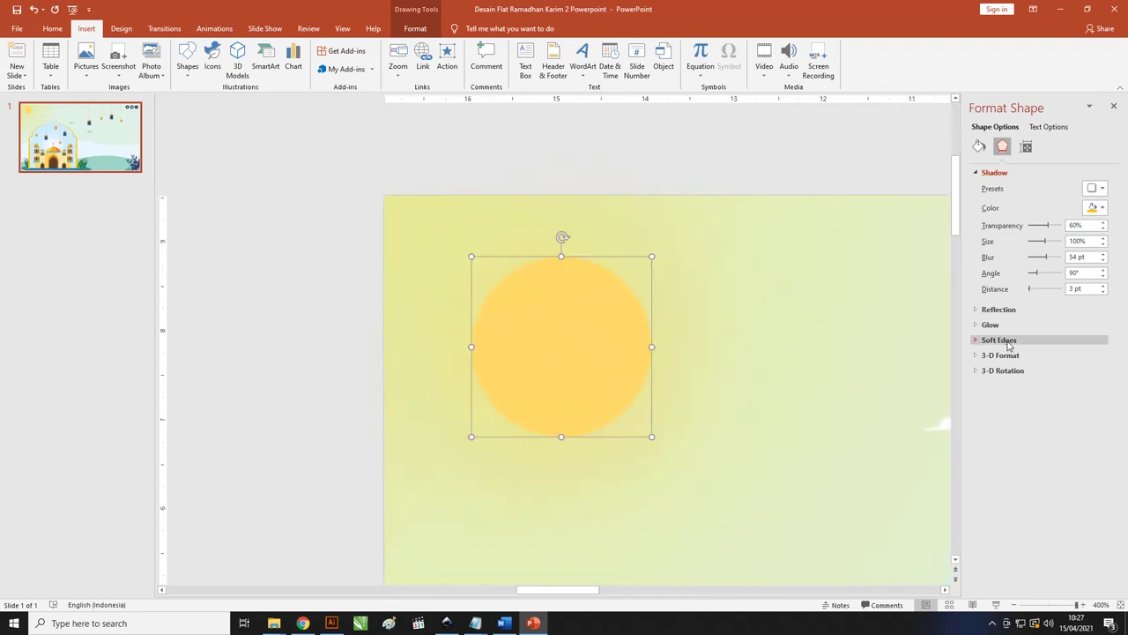
drag(1046, 257, 1021, 262)
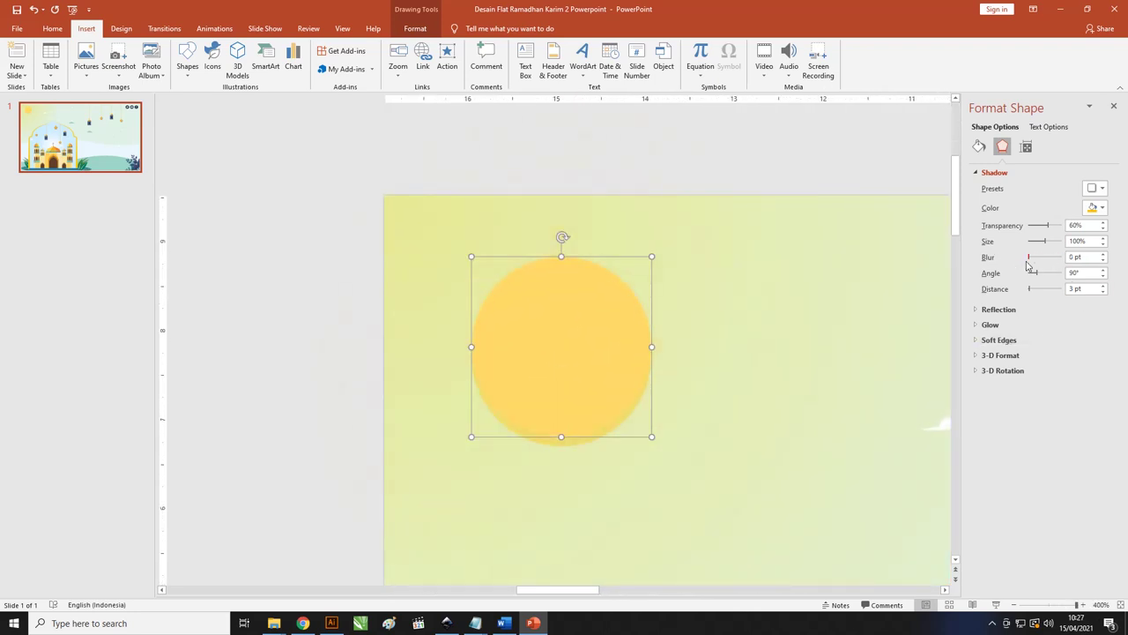
drag(1021, 262, 1034, 264)
click(697, 159)
scroll(522, 247, down, 4)
scroll(521, 247, down, 2)
scroll(521, 248, down, 2)
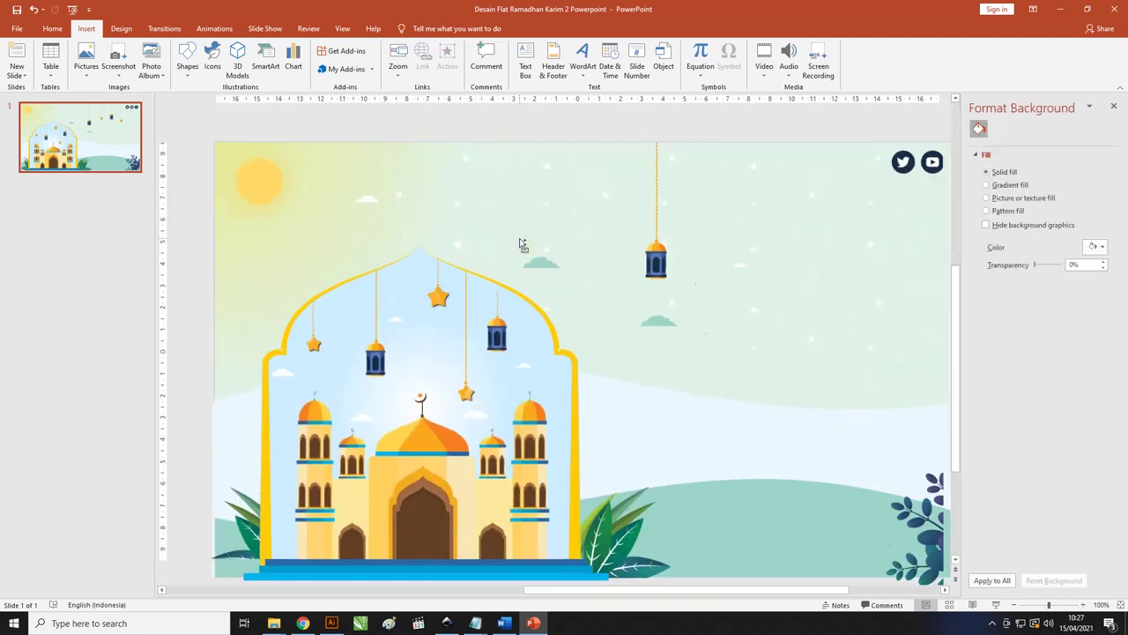
scroll(520, 242, down, 1)
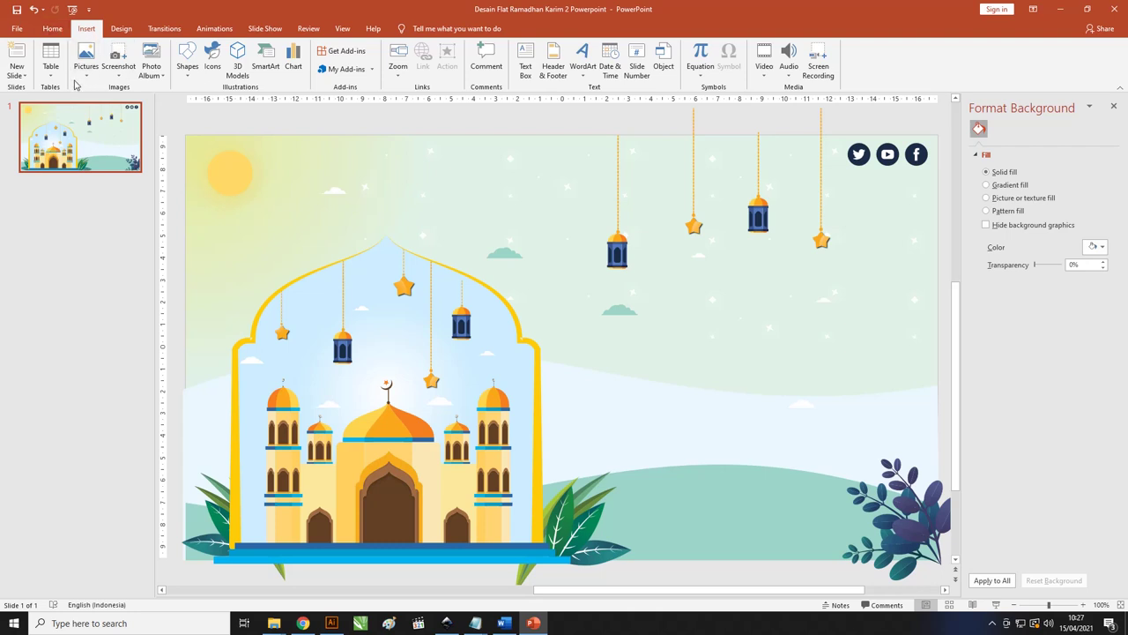
- Add a text box right of the arch reading 'Marhaban' in 54 pt Great Vibes
click(187, 71)
click(182, 100)
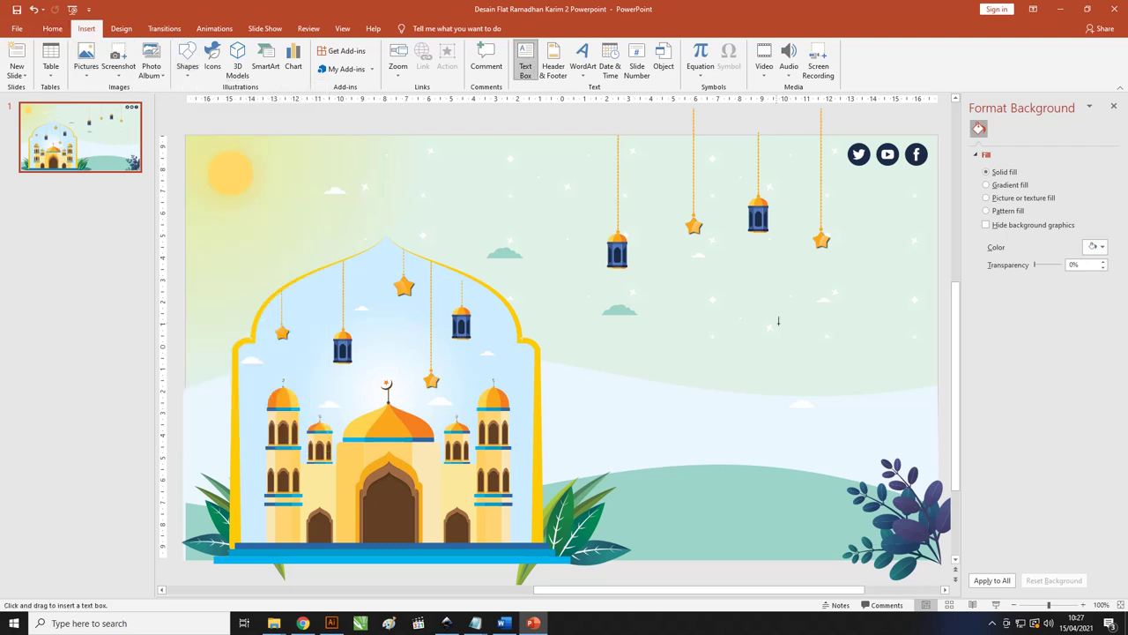
drag(566, 290, 873, 363)
text(Ma)
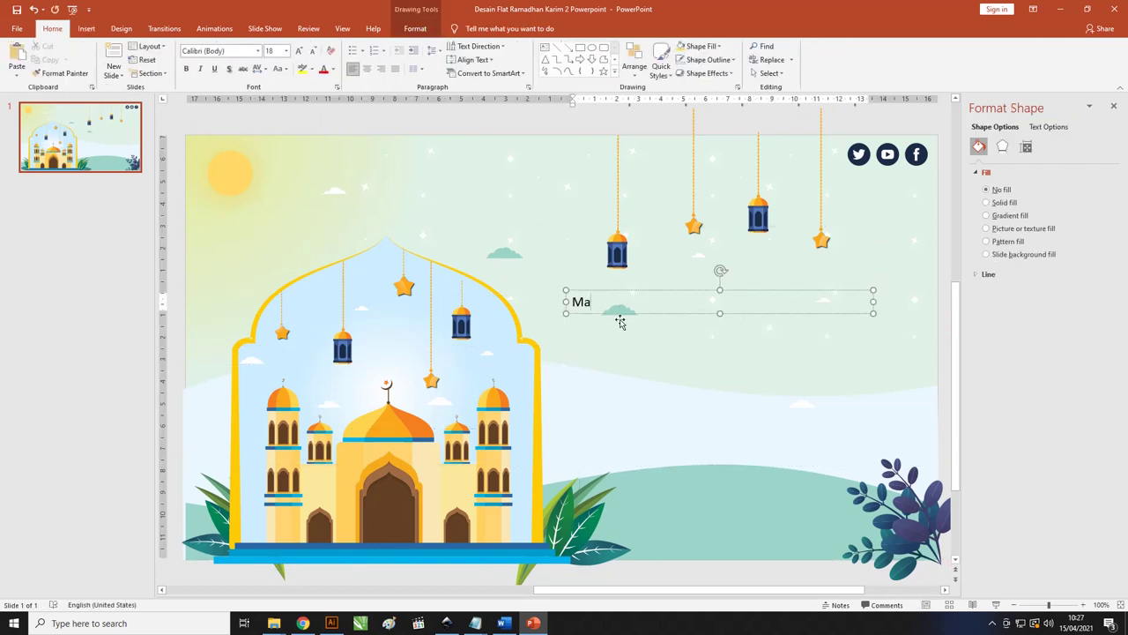
text(rhan)
double_click(607, 311)
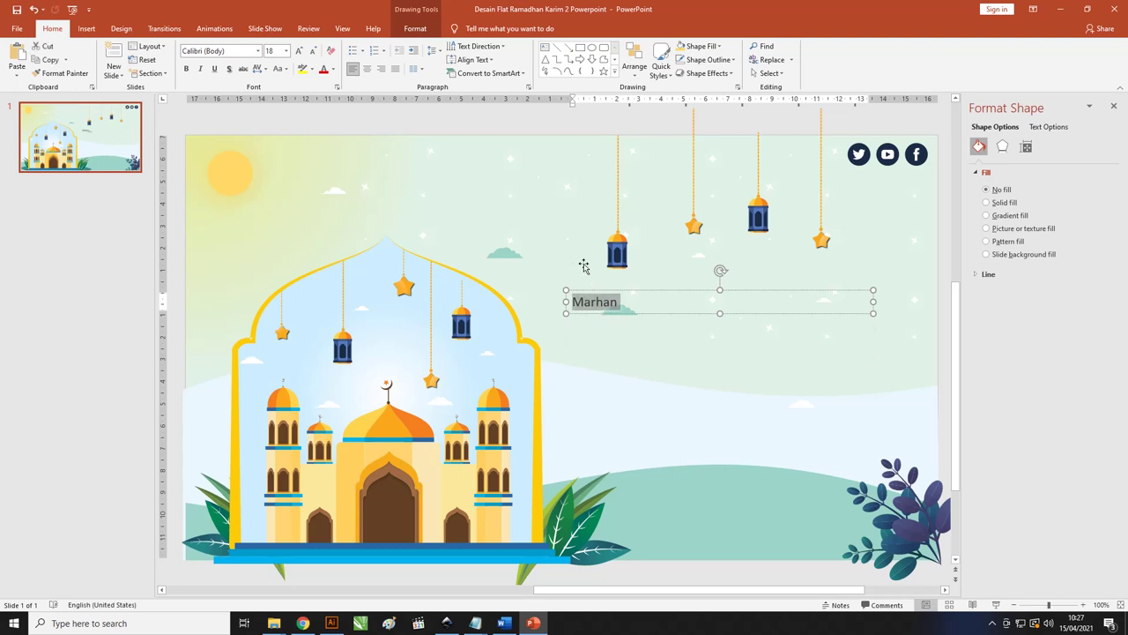
click(227, 53)
text(G)
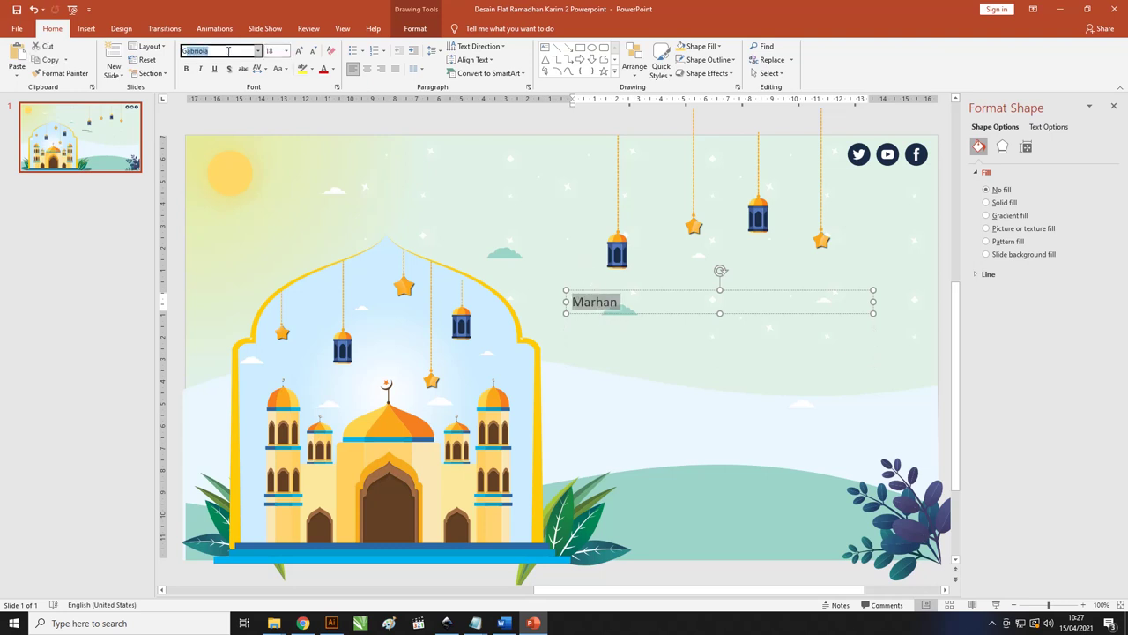
text(reat Vibes)
key(Return)
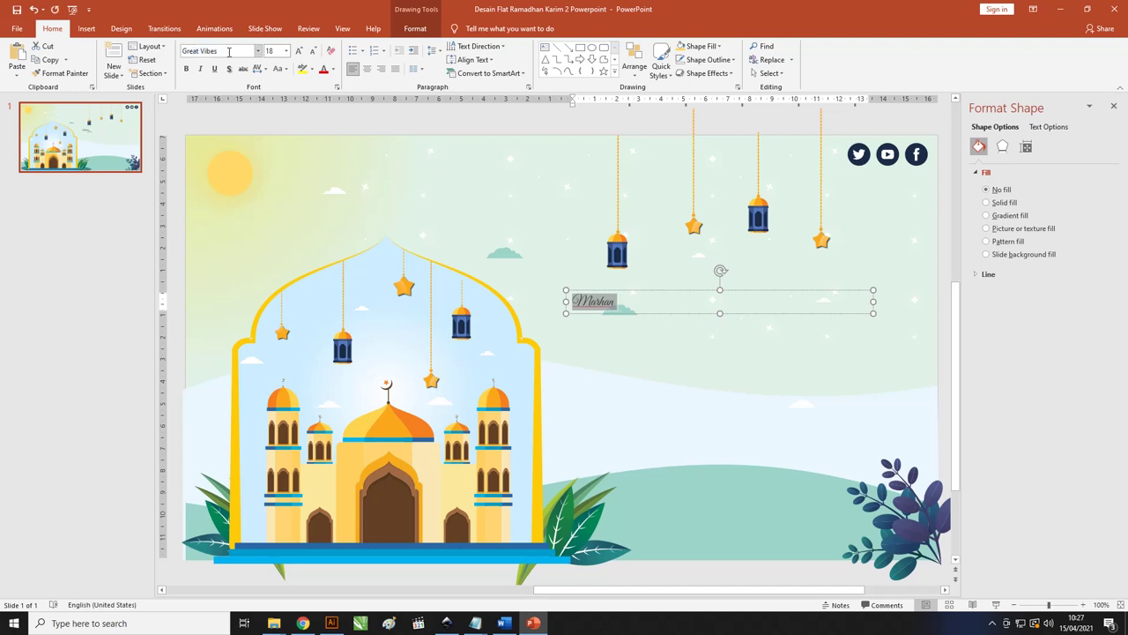
key(ctrl+shift+period)
key(ctrl+shift+period)
key(ctrl+shift+period)
key(ctrl+shift+period)
key(ctrl+shift+period)
key(ctrl+shift+period)
key(ctrl+shift+period)
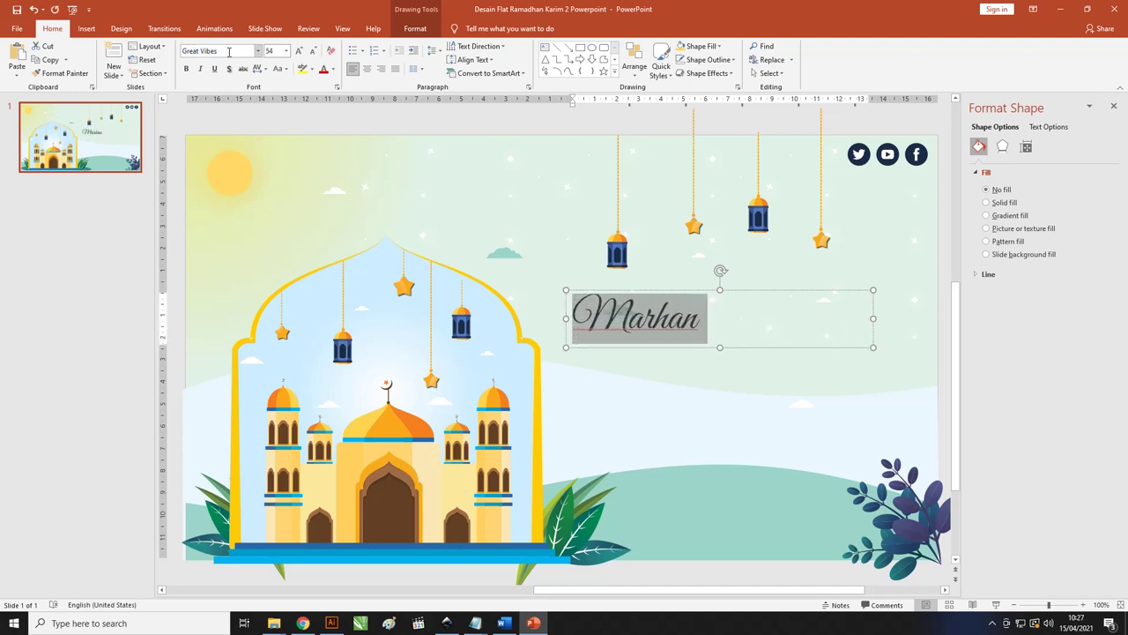
click(686, 324)
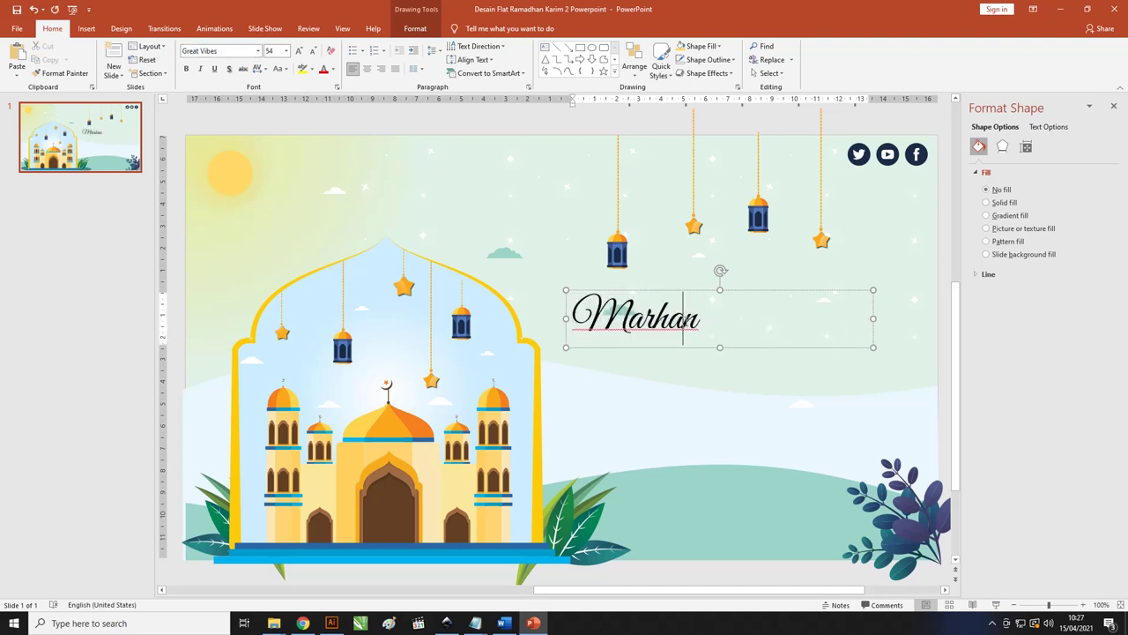
text(ba)
click(785, 312)
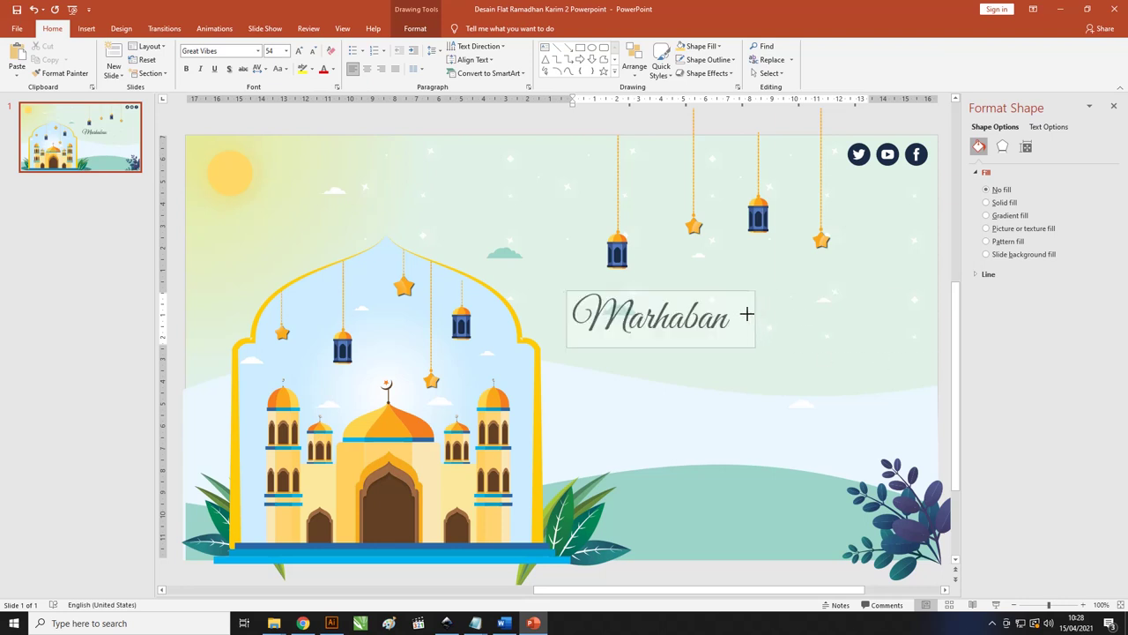
- Duplicate the Marhaban box below it and retype the copy as 'Ya Ramadhan'
drag(747, 313, 815, 347)
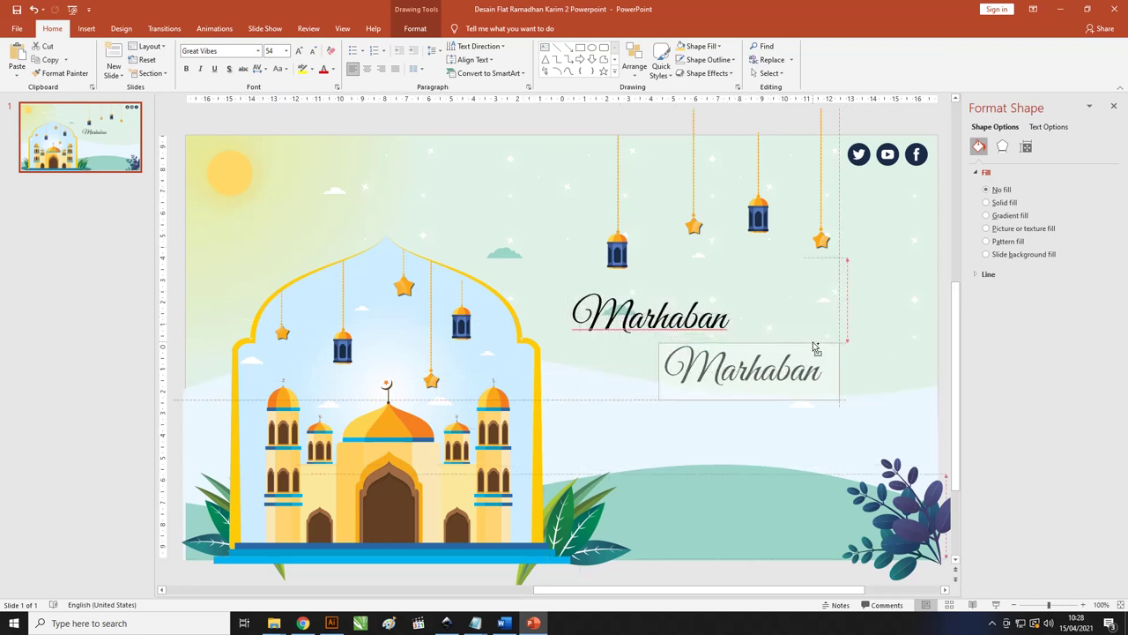
double_click(741, 365)
text(Ya)
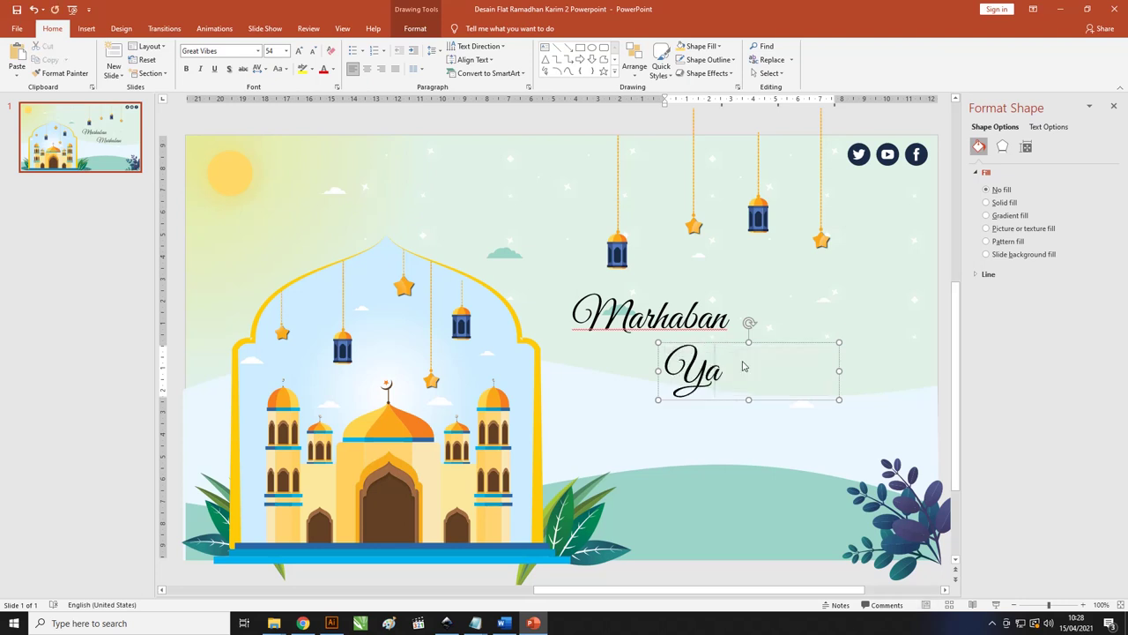
text( Ra)
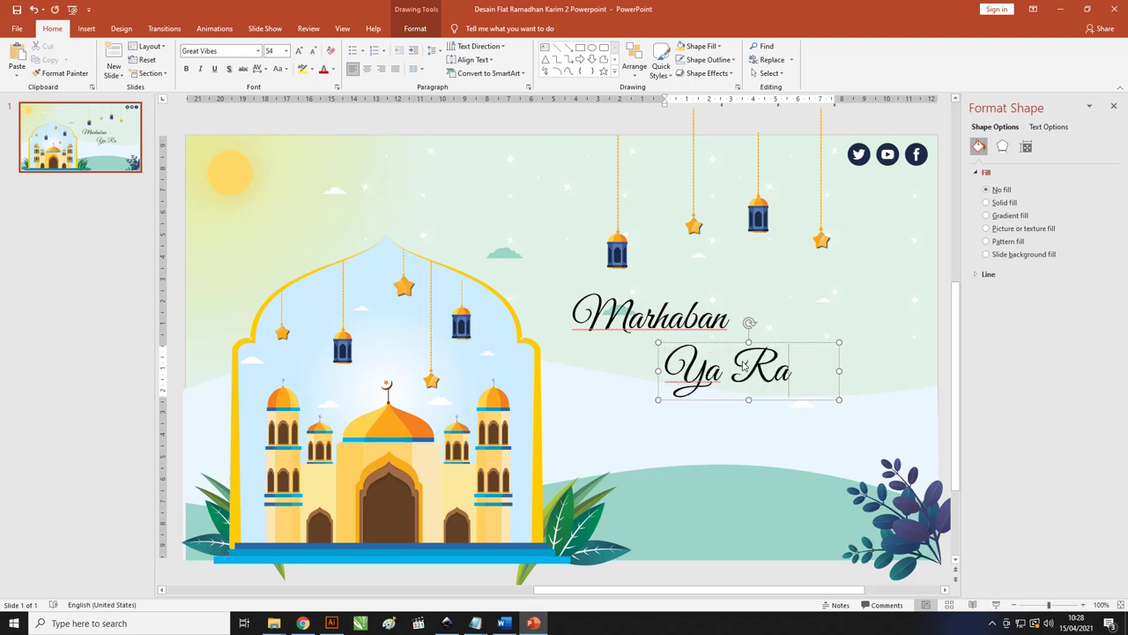
text(madhan)
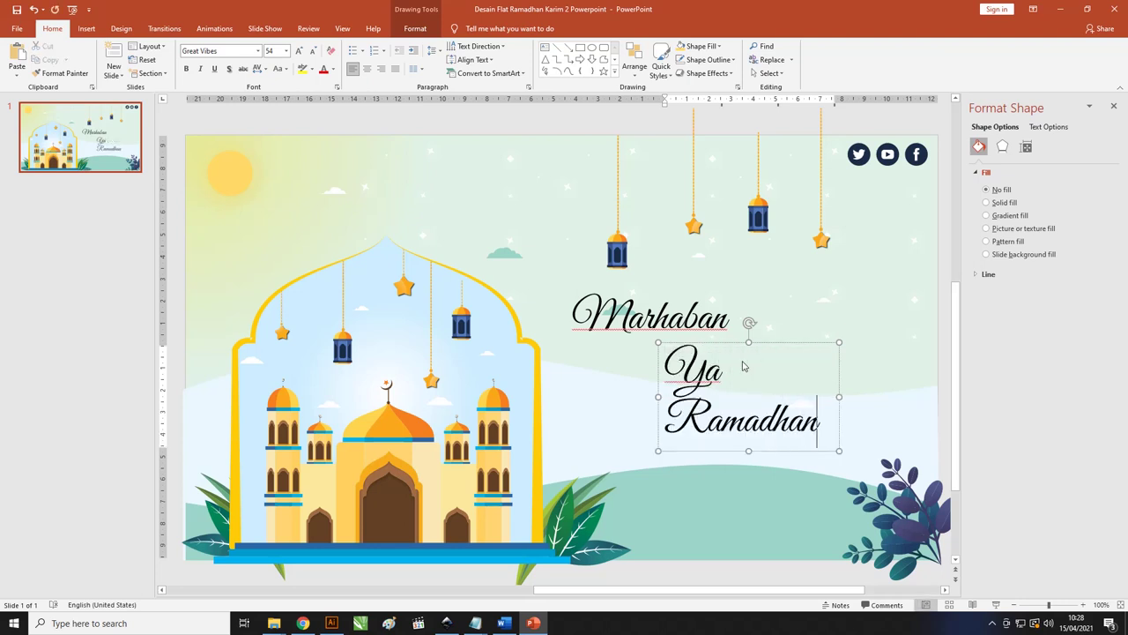
- Widen 'Ya Ramadhan' to one line, shift it left, and duplicate it further below
drag(839, 397, 906, 379)
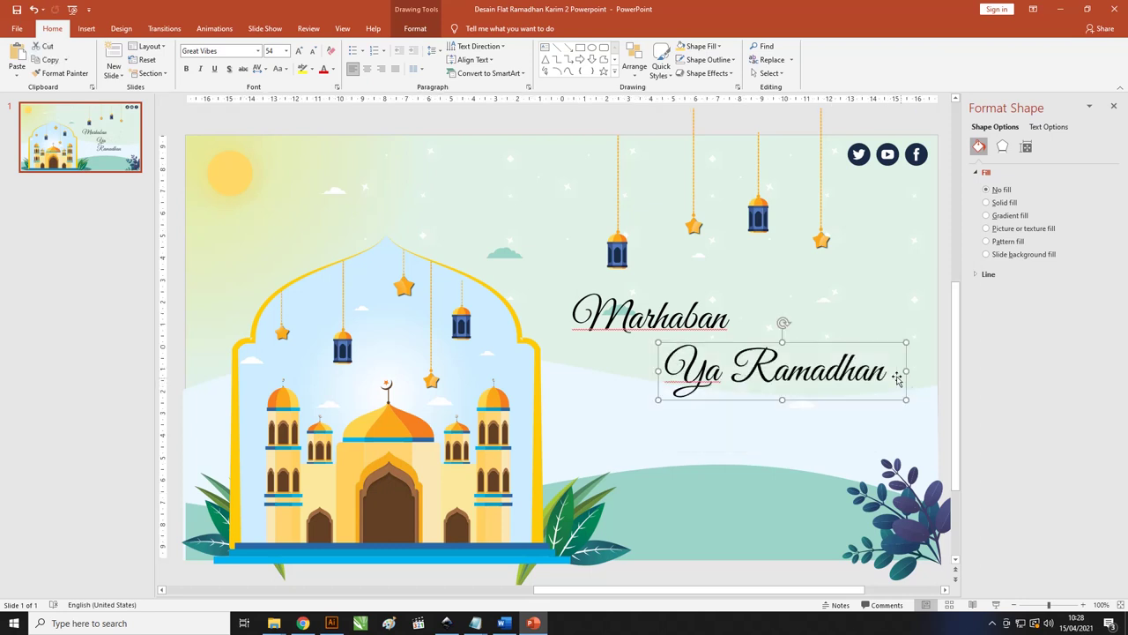
drag(836, 343, 779, 329)
click(781, 337)
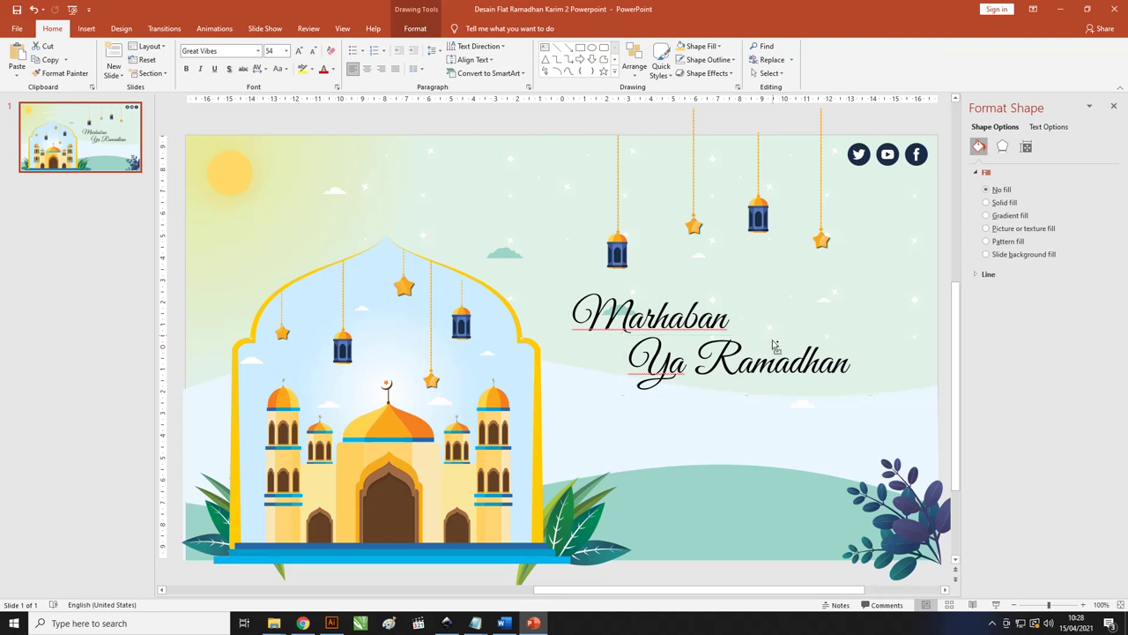
drag(772, 336, 759, 407)
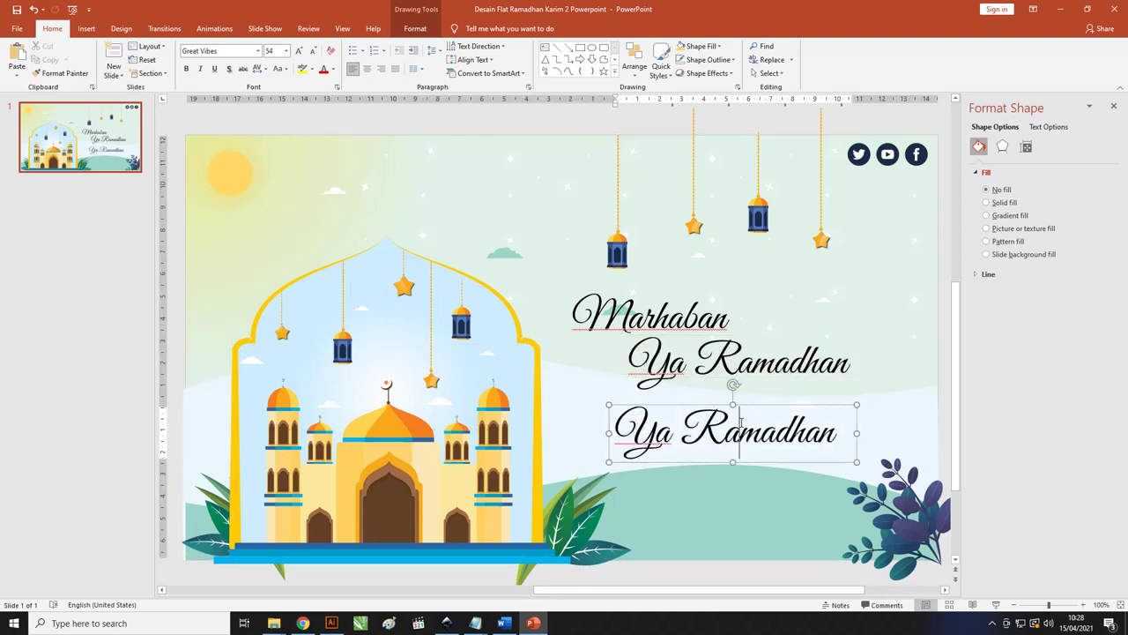
- Replace the lower copy's text with pasted Lorem Ipsum at 12 pt under the title
triple_click(691, 430)
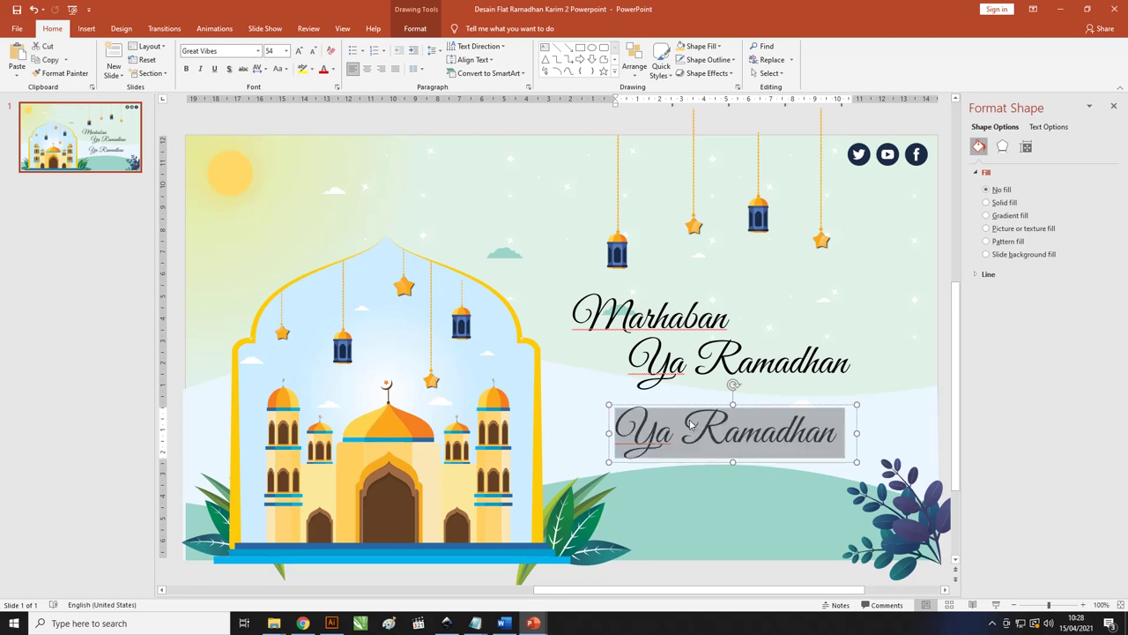
key(ctrl+v)
triple_click(600, 233)
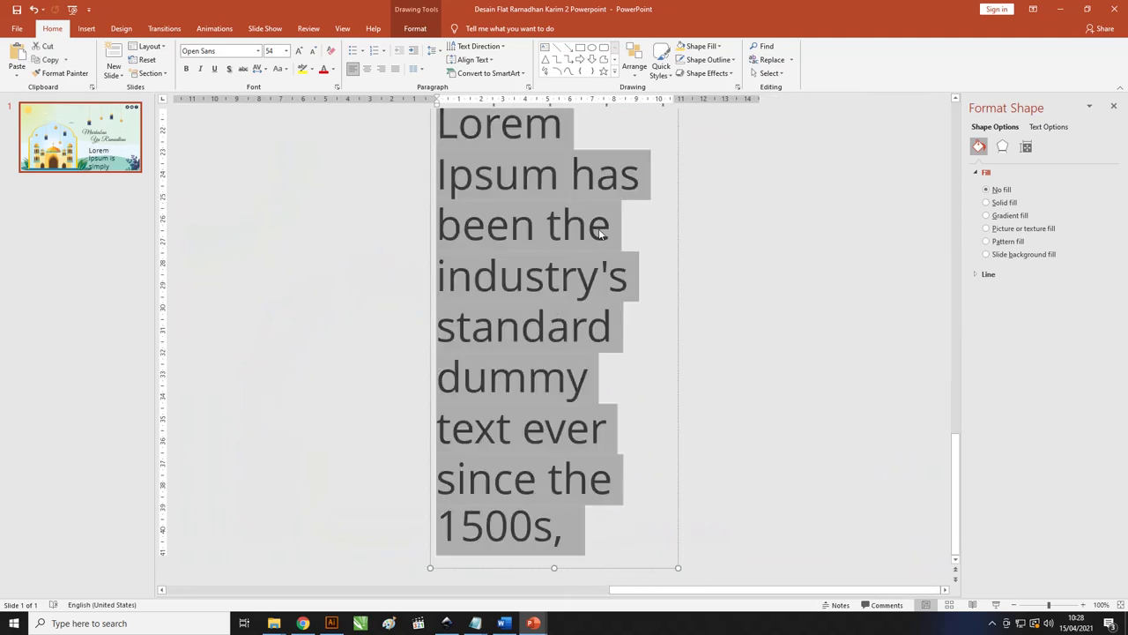
click(275, 51)
text(12)
key(Return)
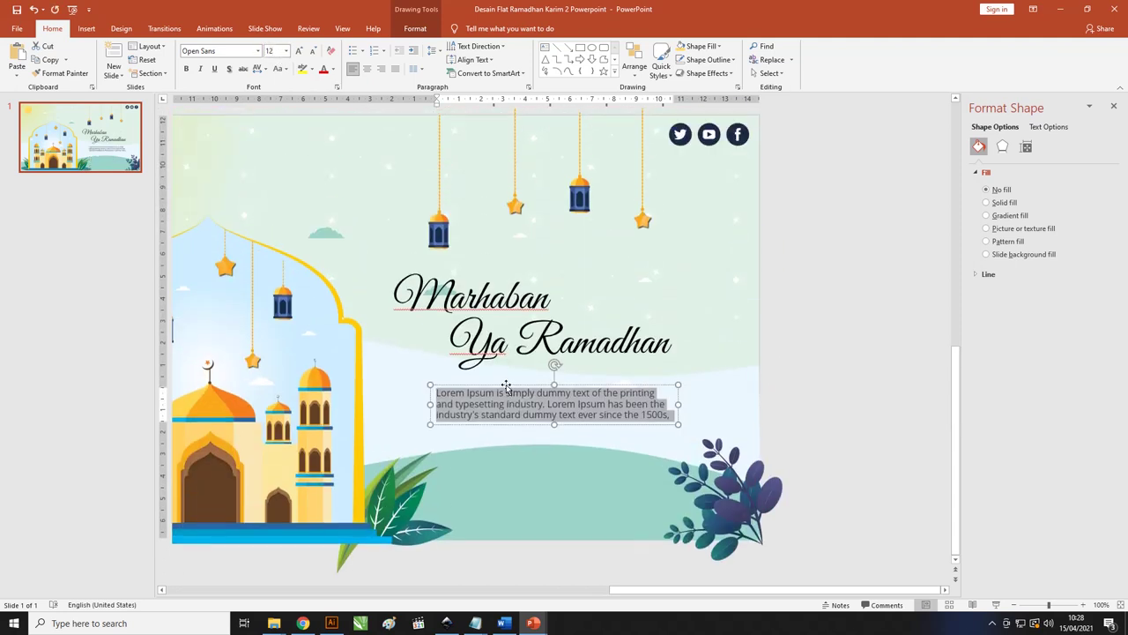
drag(506, 385, 501, 376)
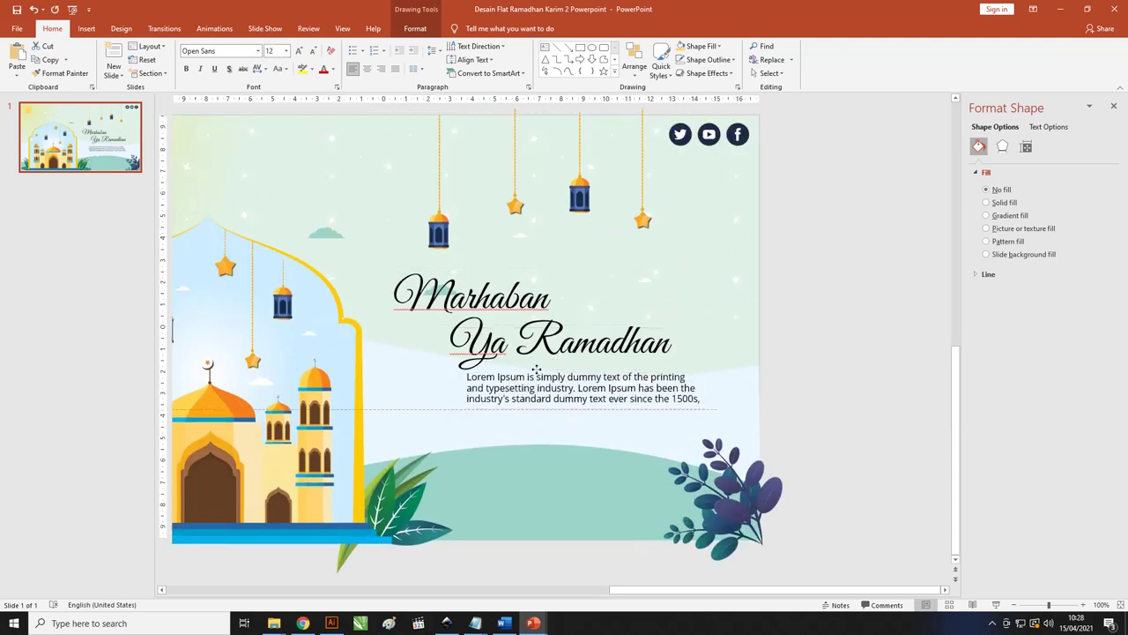
- Reduce the Lorem Ipsum paragraph to 10.5 pt and nudge it slightly up
triple_click(646, 396)
key(ctrl+shift+less)
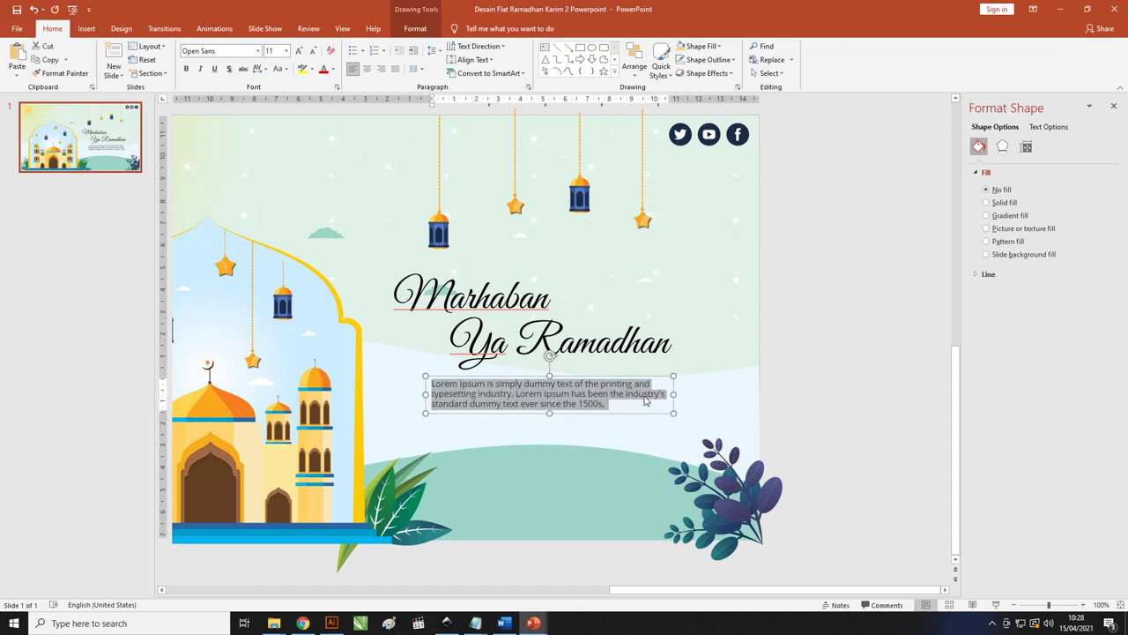
key(ctrl+shift+less)
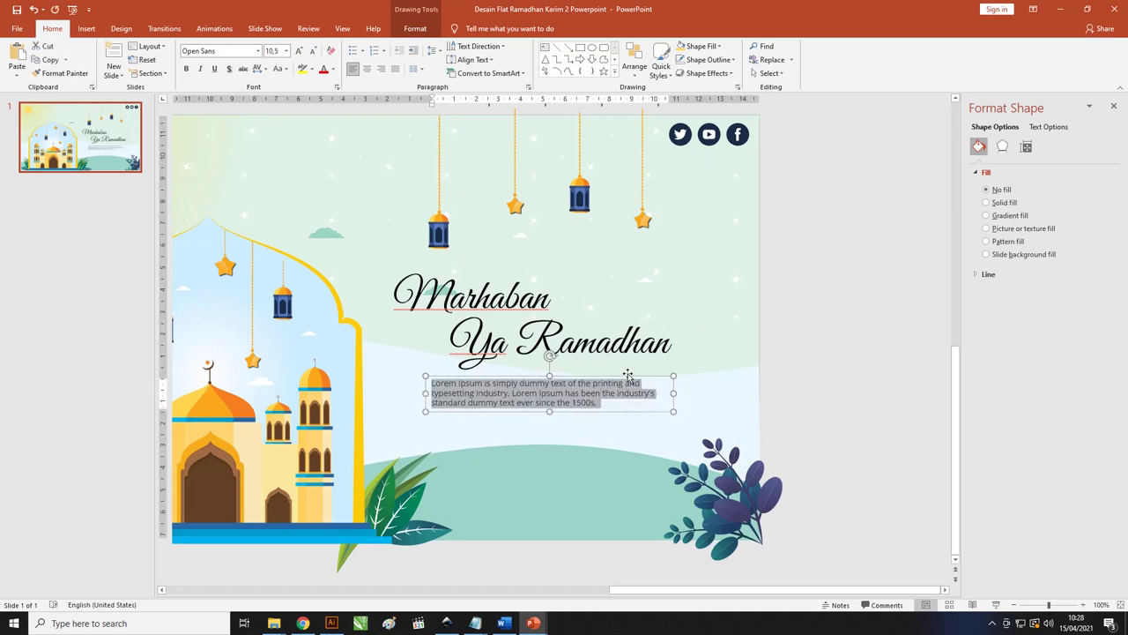
drag(627, 373, 627, 370)
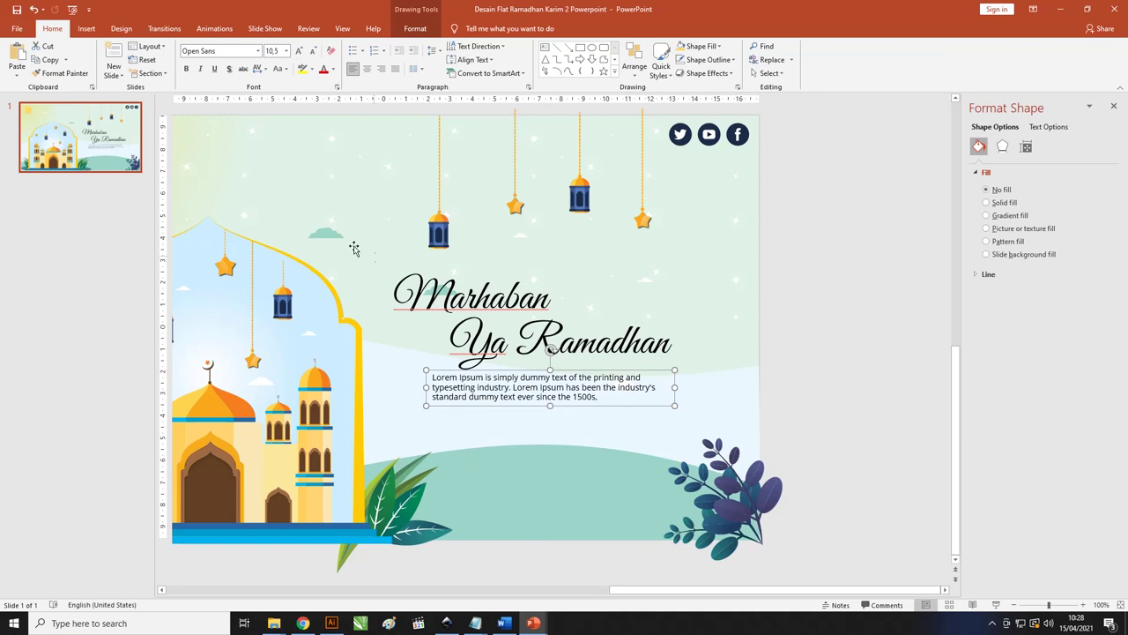
click(86, 28)
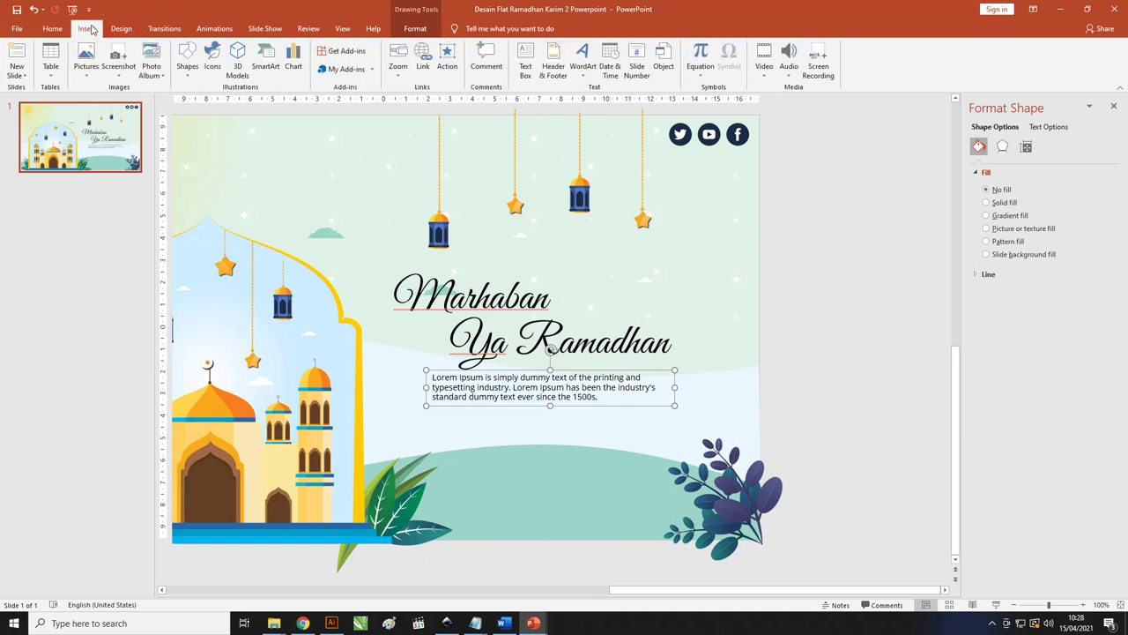
- Draw a rounded rectangle button under the paragraph, filled with the social icons' navy via eyedropper
click(192, 77)
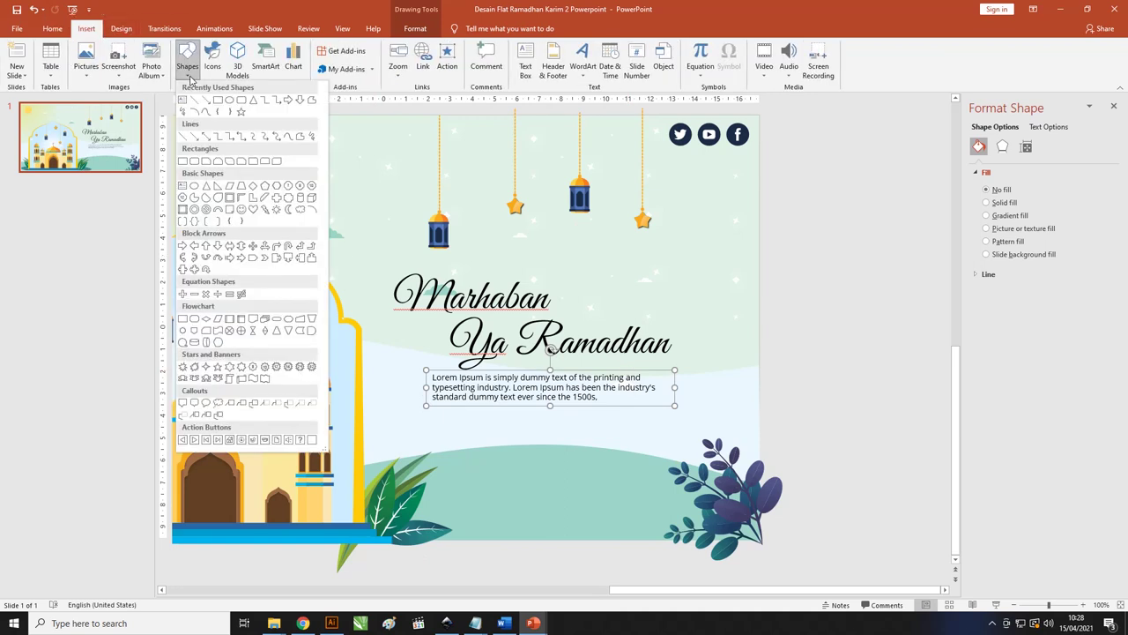
click(243, 103)
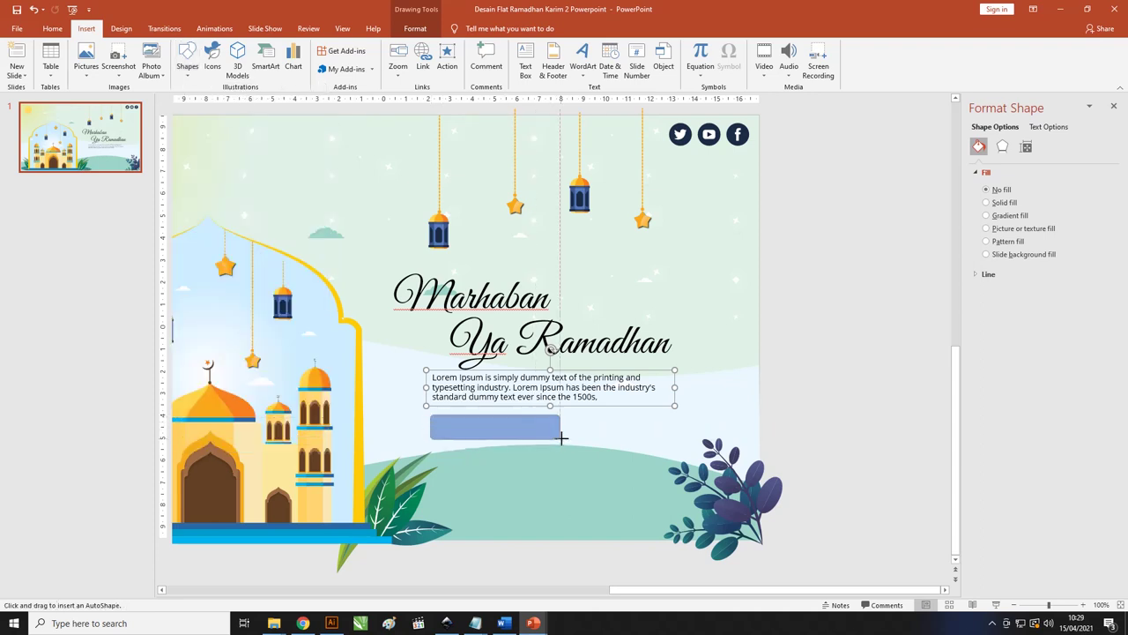
drag(430, 414, 560, 438)
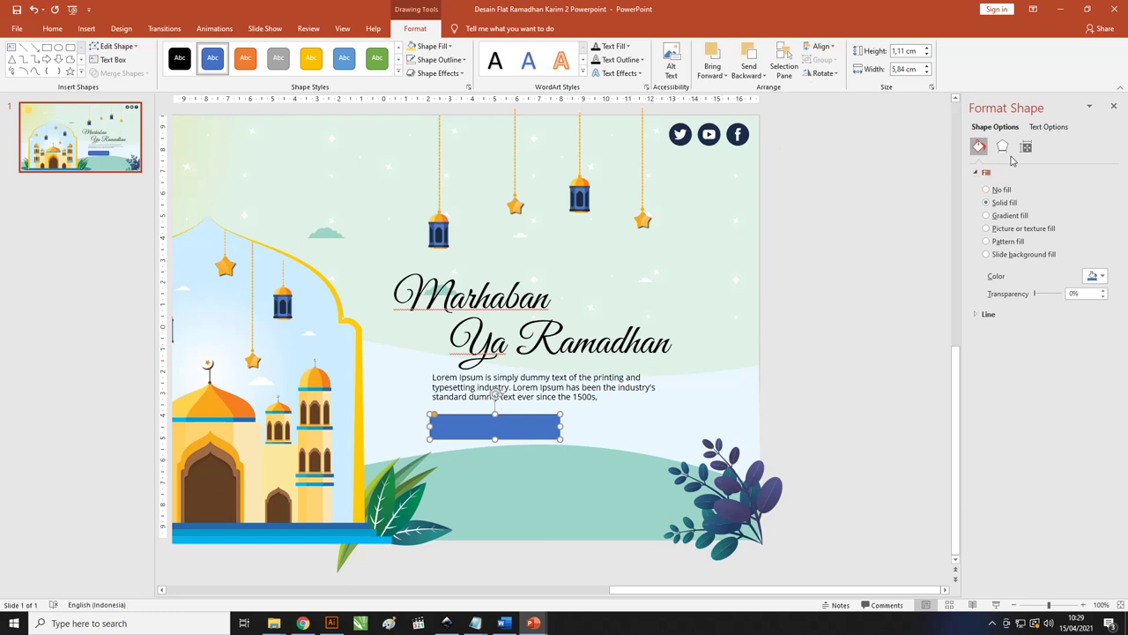
click(1102, 276)
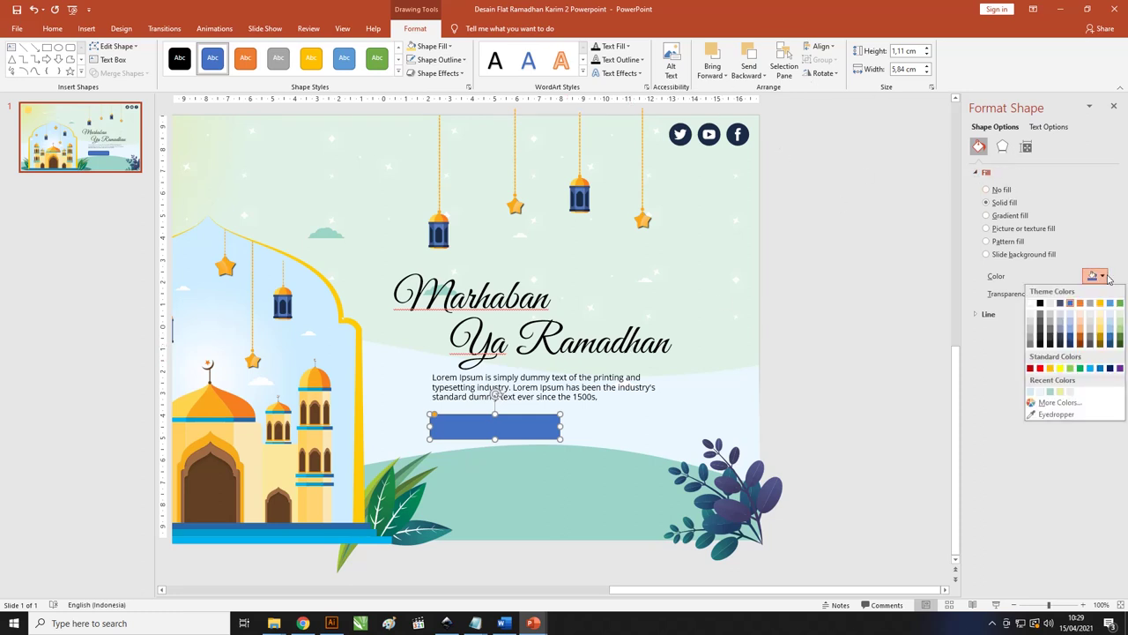
click(1056, 414)
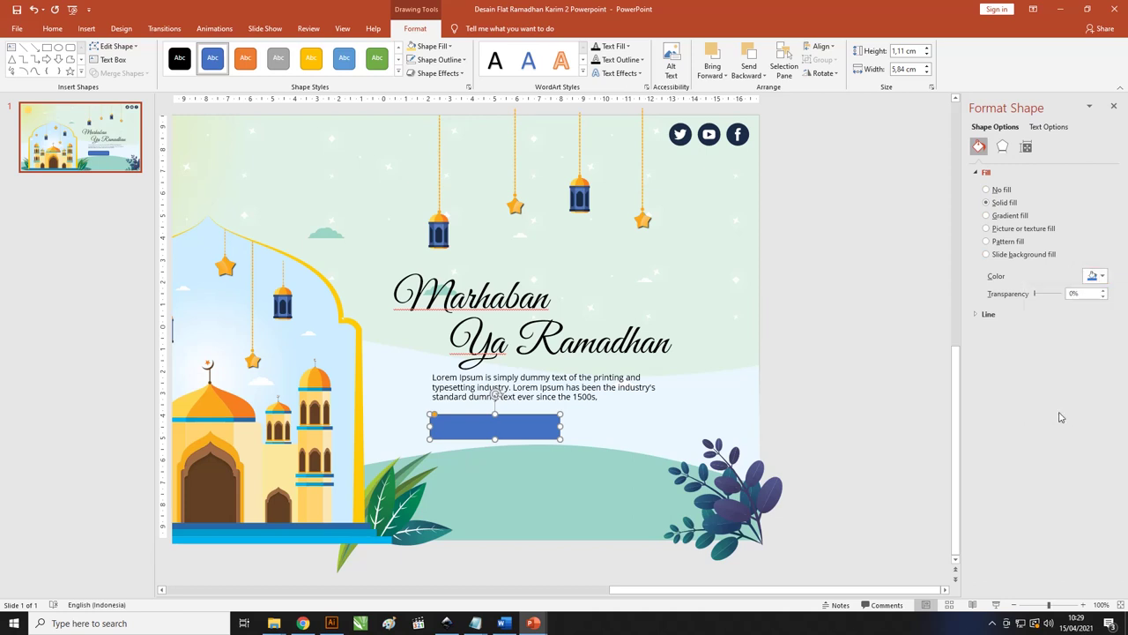
click(713, 128)
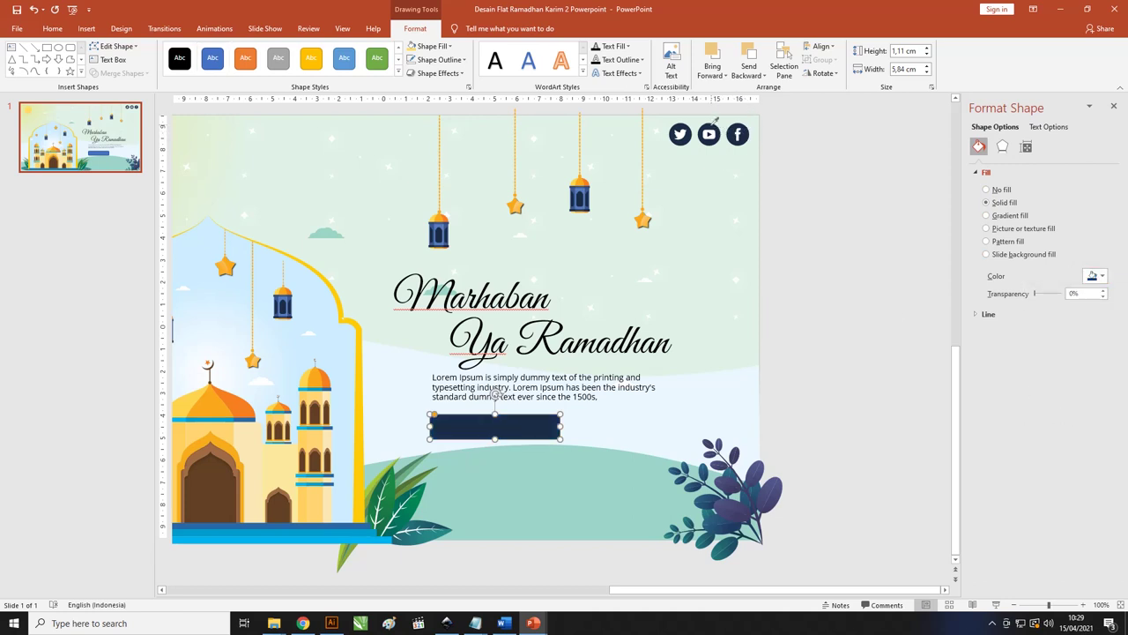
drag(438, 416, 467, 413)
- Give the Marhaban, Ya Ramadhan and Lorem Ipsum text a solid fill in the slide's navy, sampled with the Eyedropper
click(516, 379)
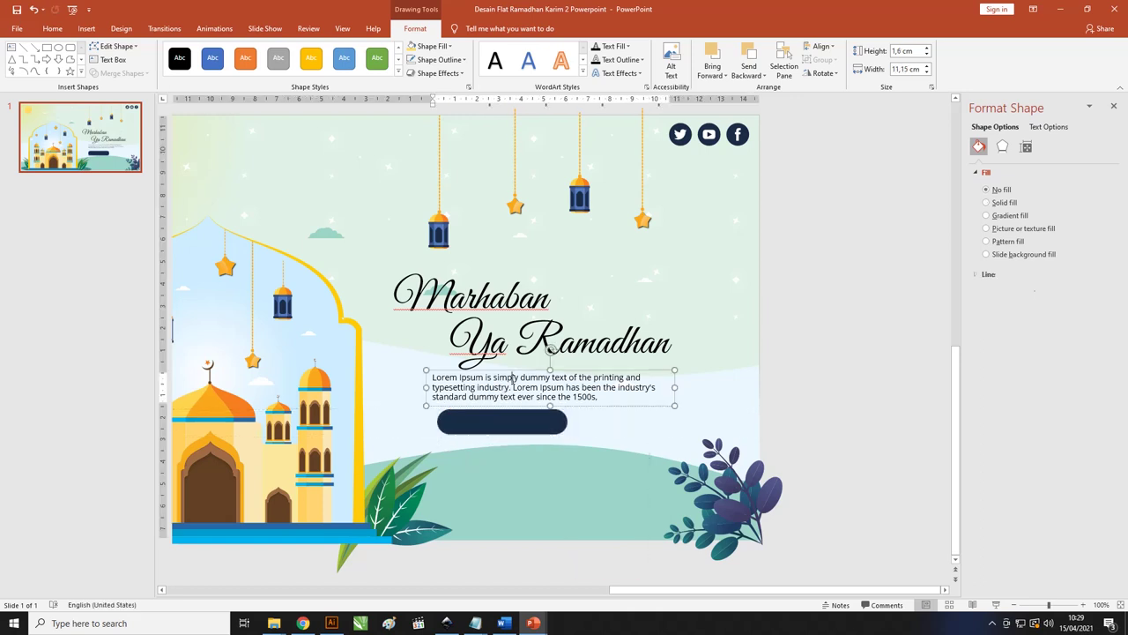
shift+click(520, 343)
shift+click(519, 302)
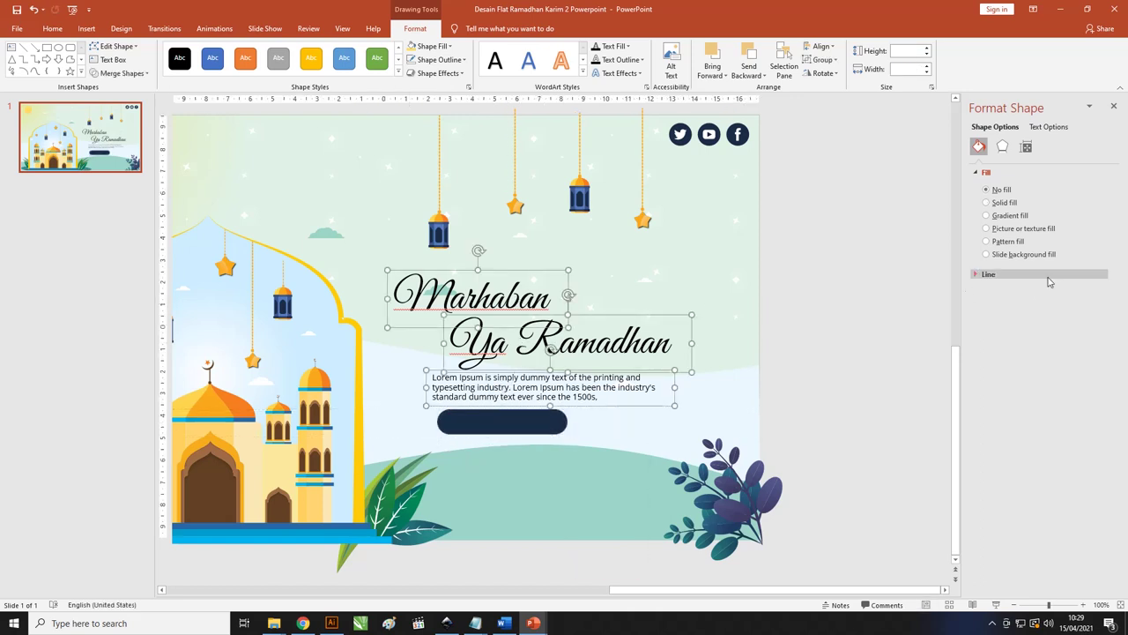
click(1045, 128)
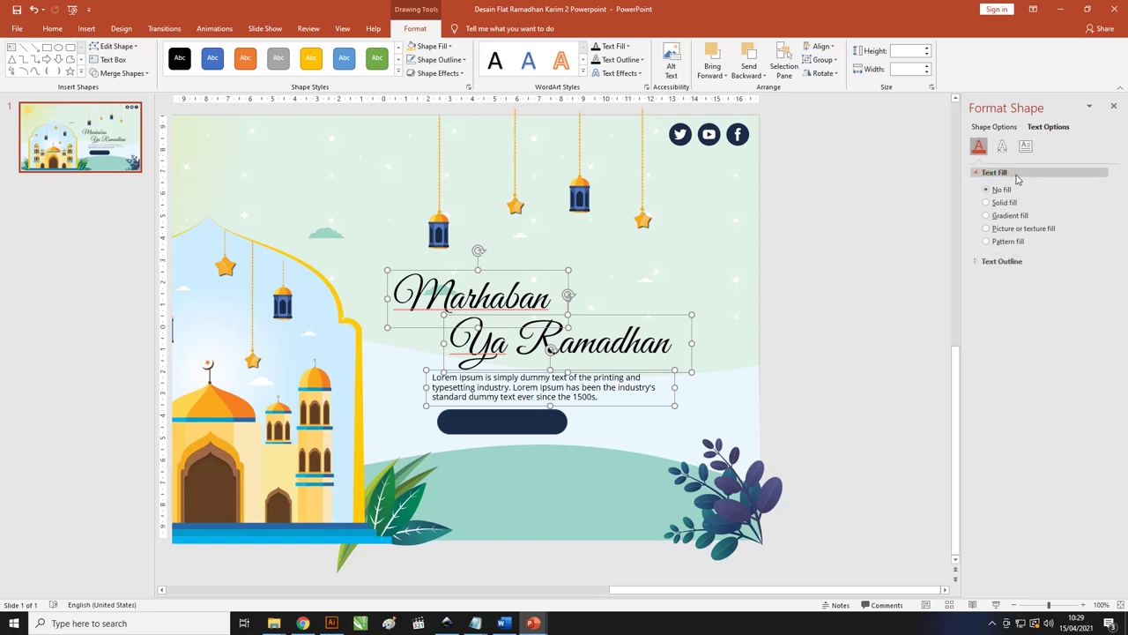
click(987, 203)
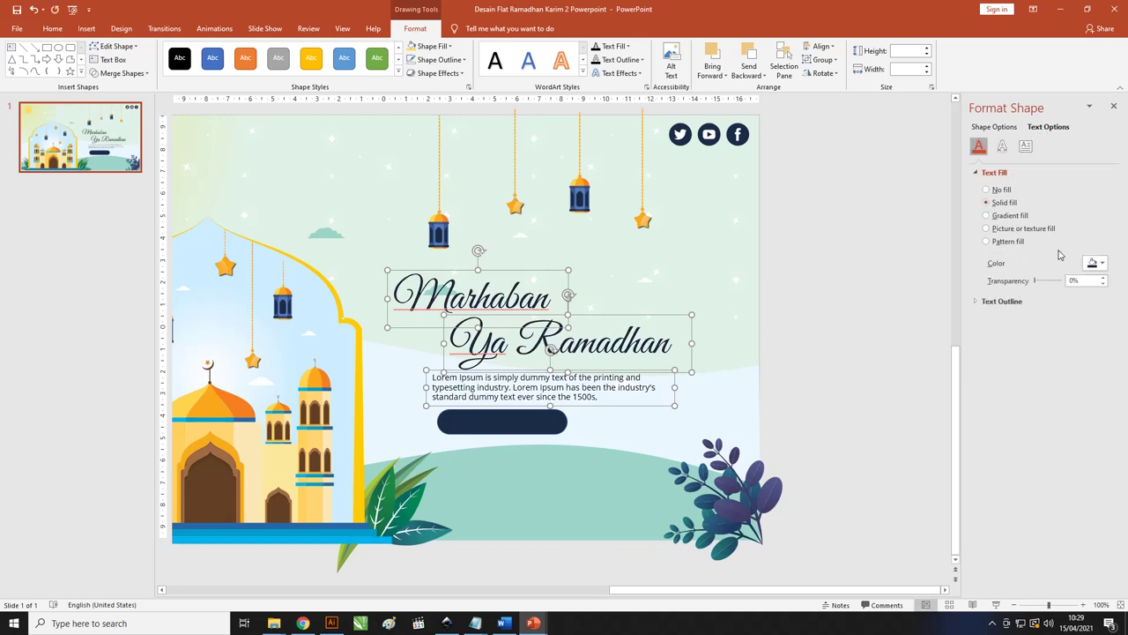
click(1102, 264)
click(1056, 401)
click(749, 131)
click(838, 336)
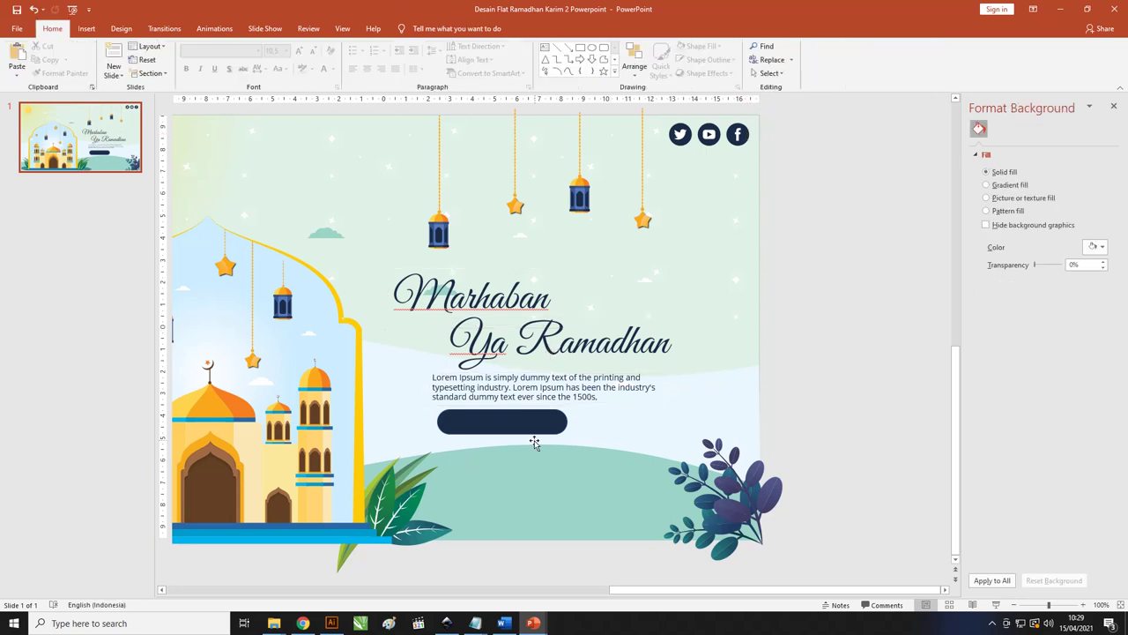
click(489, 423)
- Label the navy button 'Dapatkan Sekarang' in bold white text and widen it to 6.38 cm
right_click(490, 423)
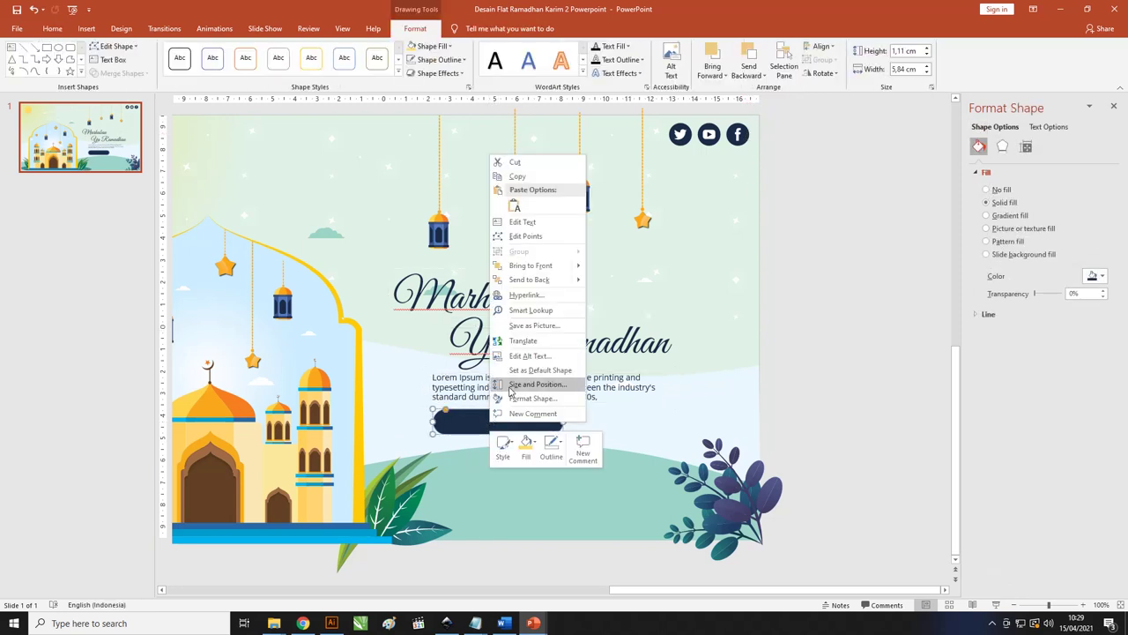
click(547, 223)
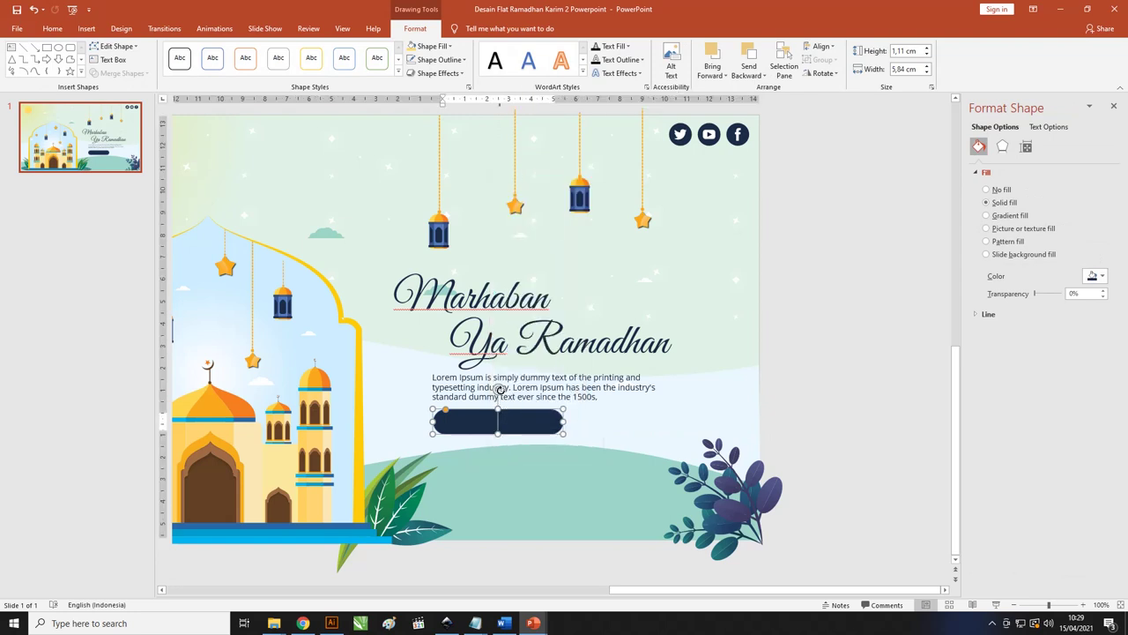
text(Dapatkan)
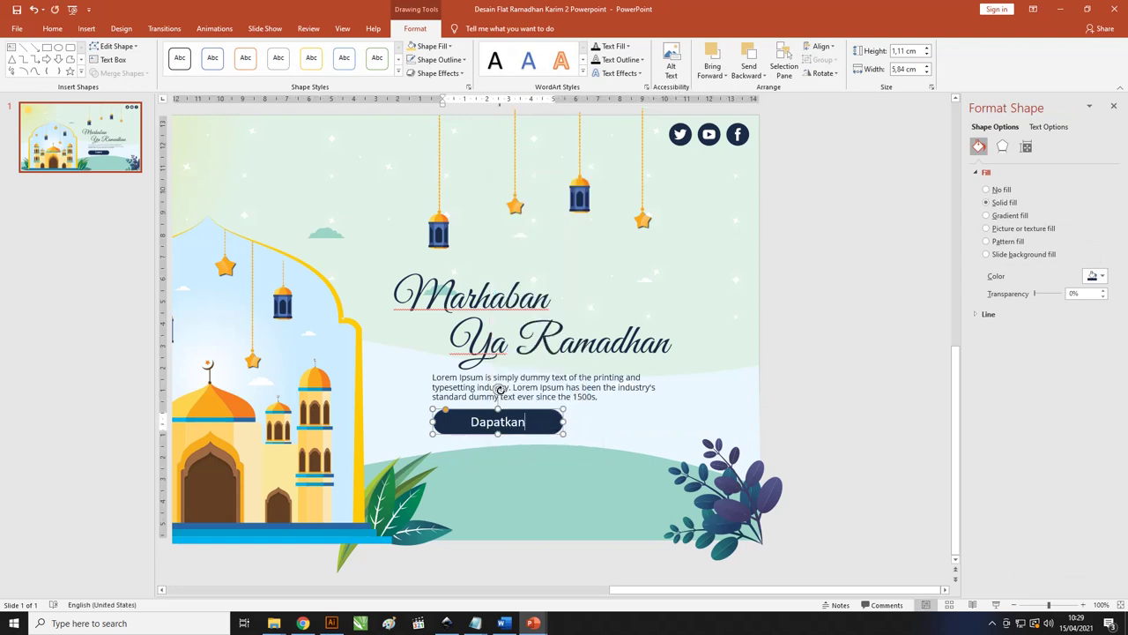
text( Sekaeang)
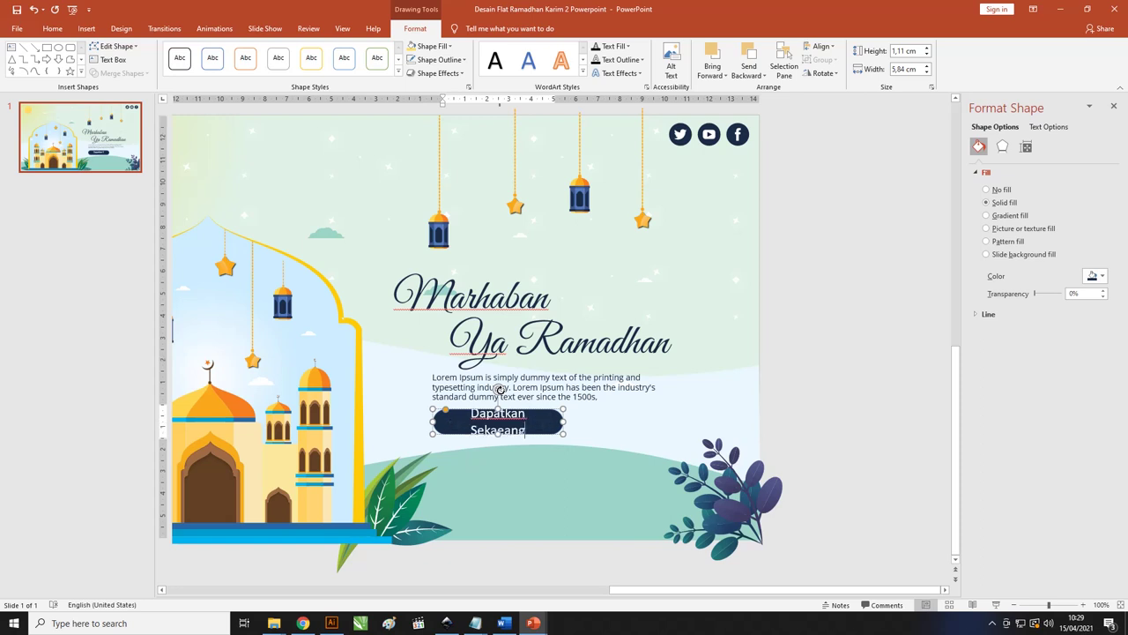
key(BackSpace)
key(BackSpace)
key(BackSpace)
key(BackSpace)
text(ra)
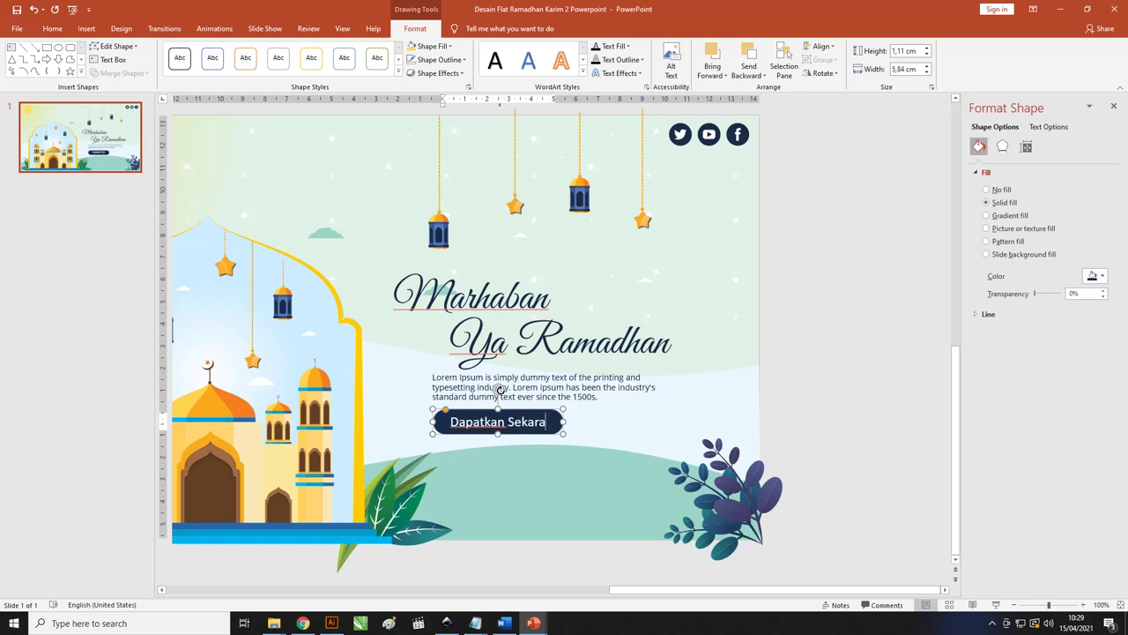
text(ng)
key(ctrl+a)
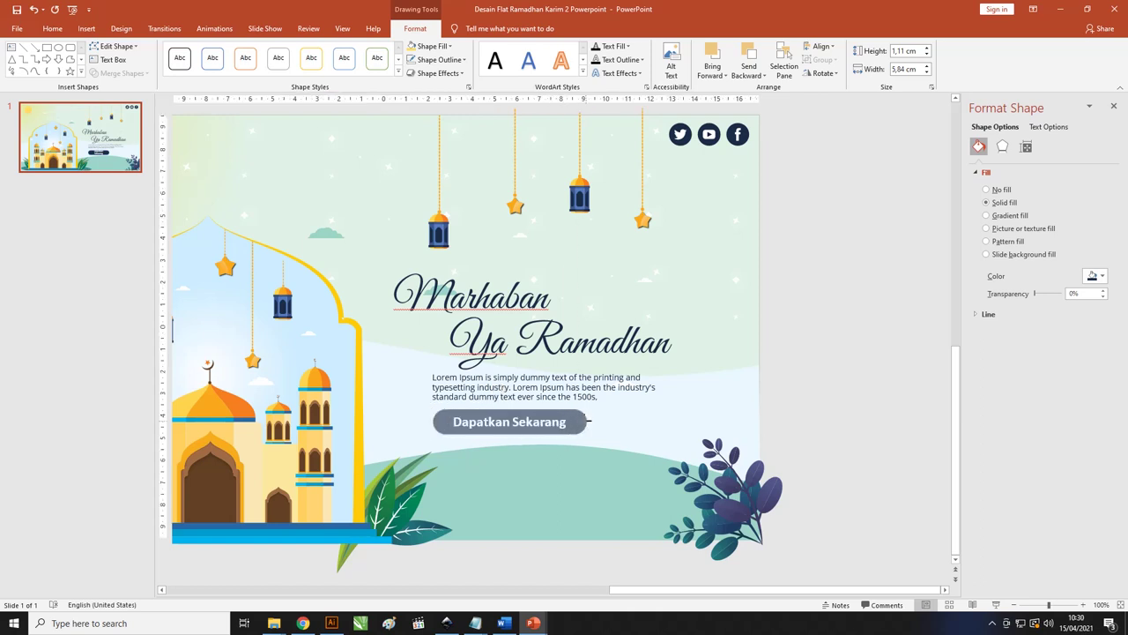
click(547, 420)
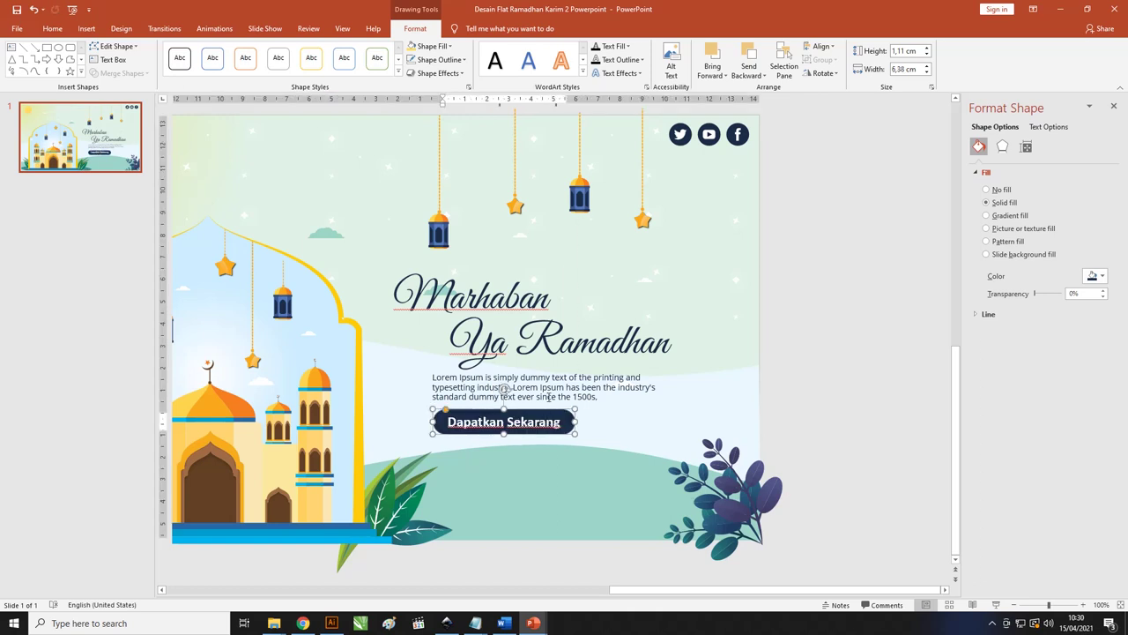
scroll(556, 394, down, 2)
- Reposition the hanging lantern and both gold stars leftward, lowering the stars just above the title
drag(587, 287, 631, 277)
click(626, 258)
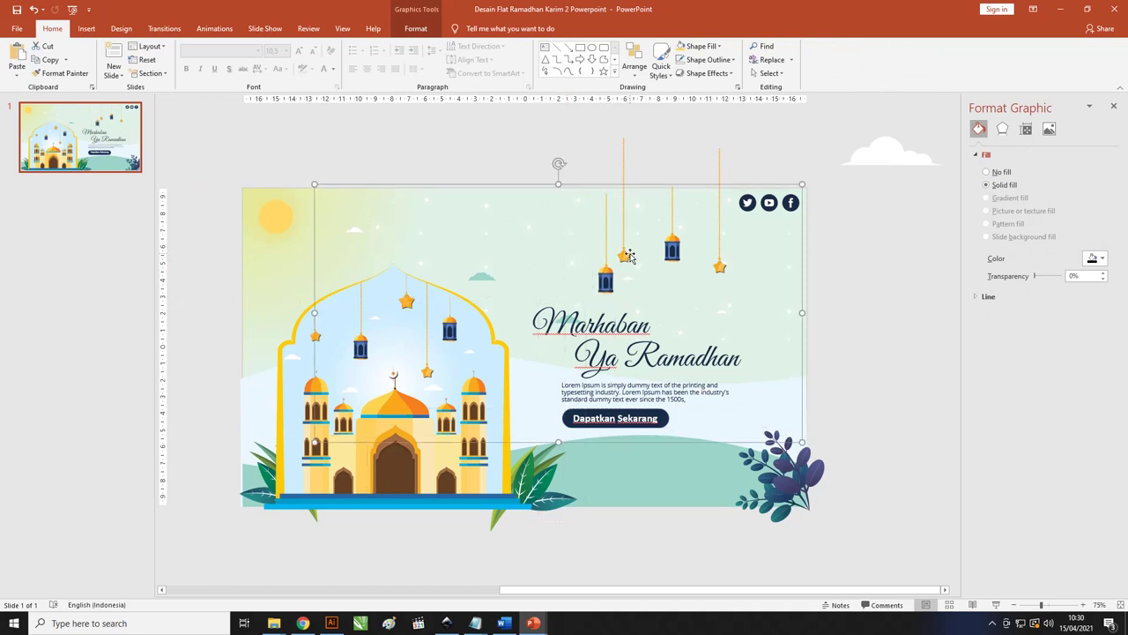
drag(626, 152, 513, 200)
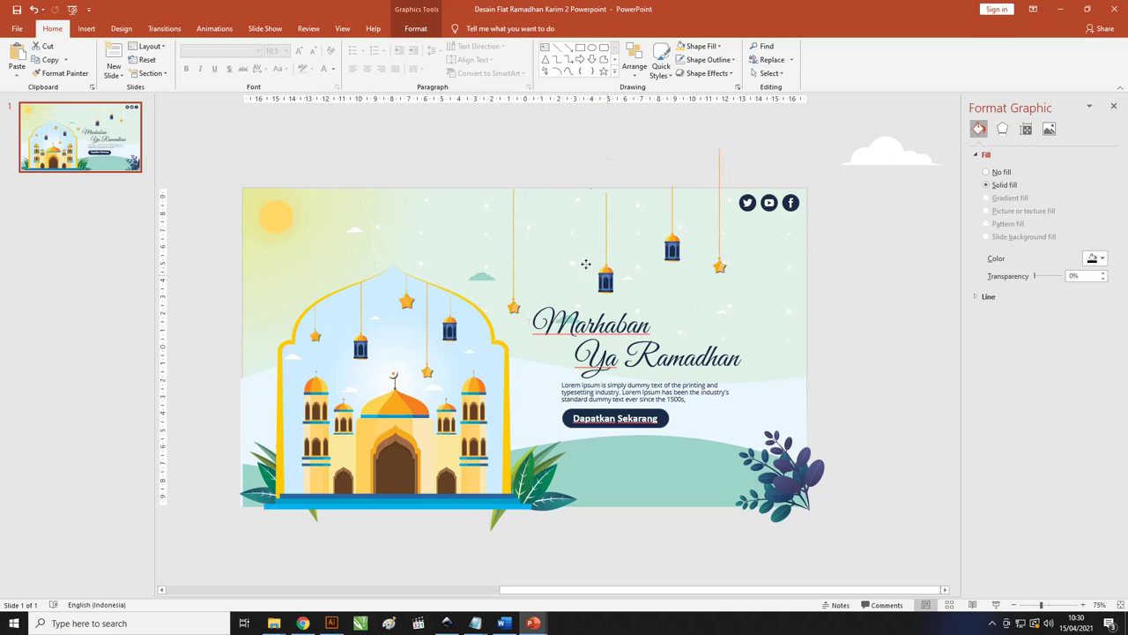
drag(607, 277, 574, 267)
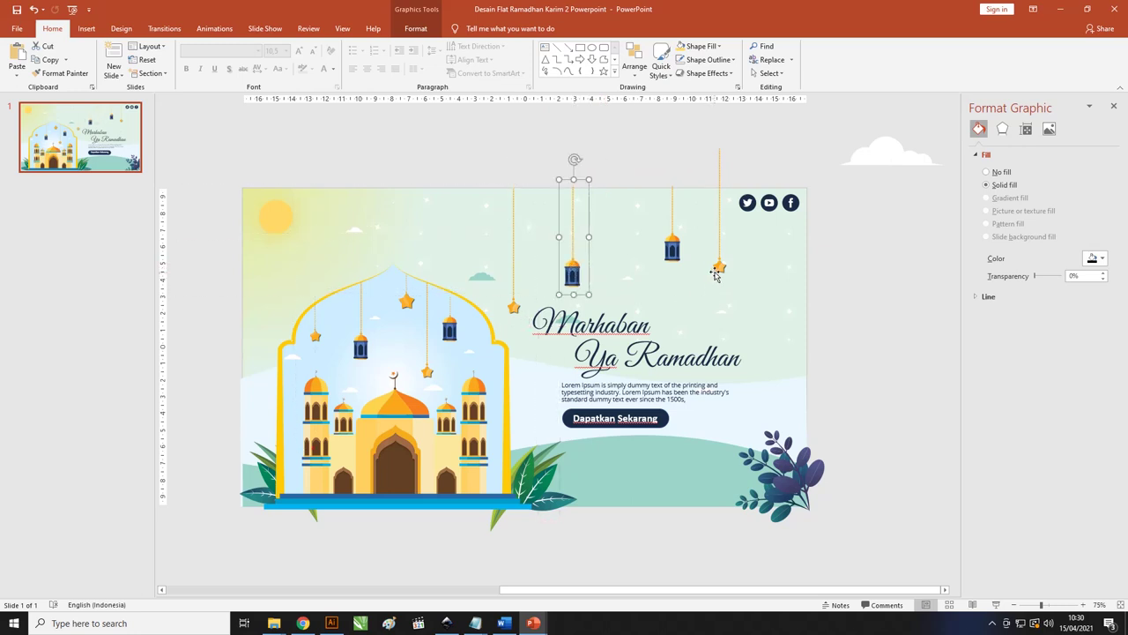
mouse_move(720, 266)
mouse_down()
mouse_move(631, 268)
mouse_move(631, 303)
mouse_up()
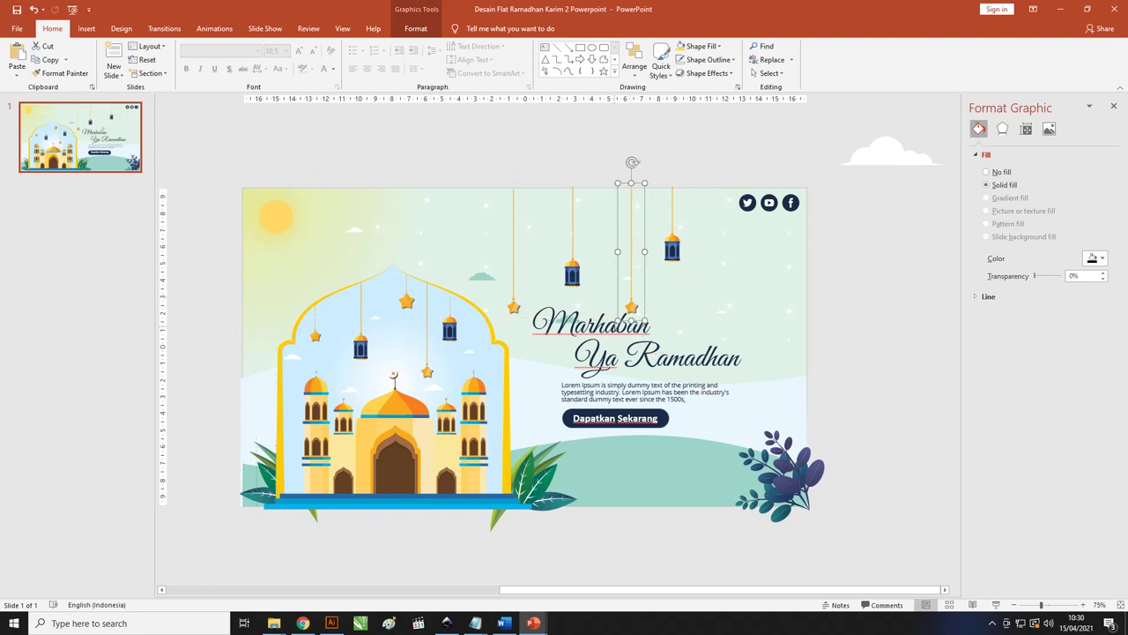
click(614, 326)
click(670, 393)
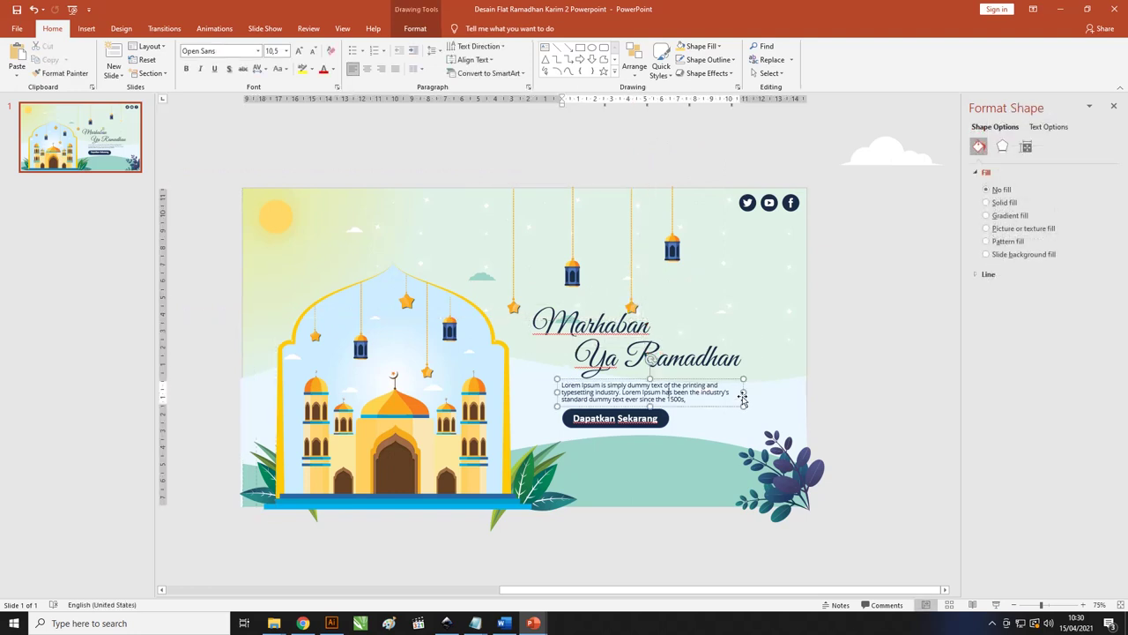
- Widen the body text box and nudge the Dapatkan Sekarang button slightly left and down
drag(743, 392, 781, 393)
click(622, 428)
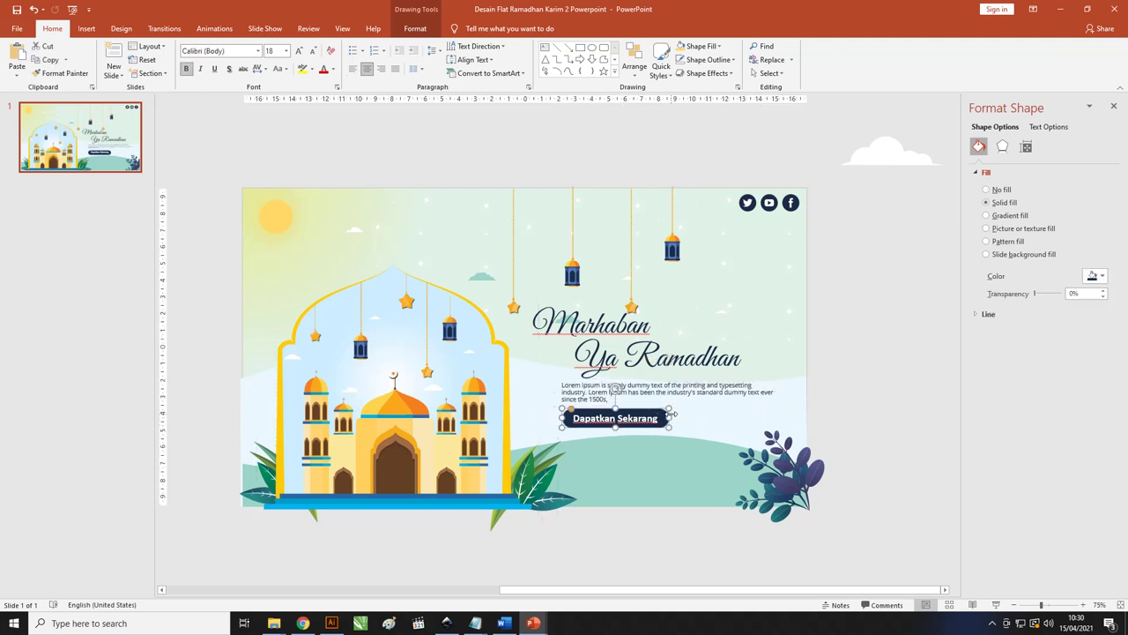
drag(653, 414, 648, 415)
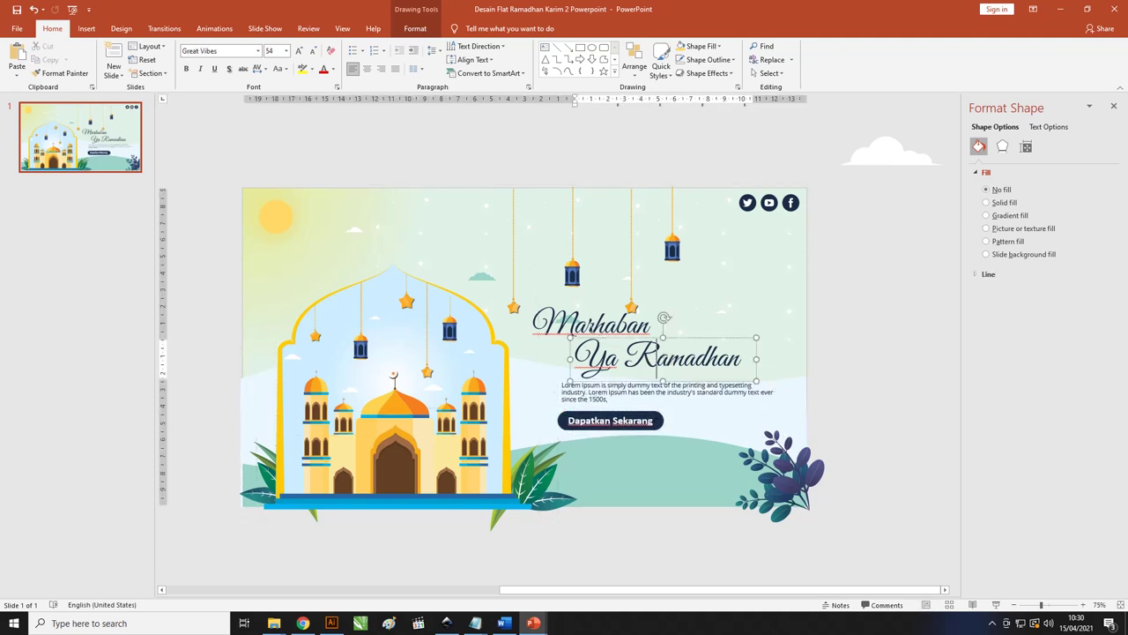
click(621, 326)
- Raise the hanging lanterns and stars together higher on the slide
click(510, 152)
drag(572, 224, 745, 326)
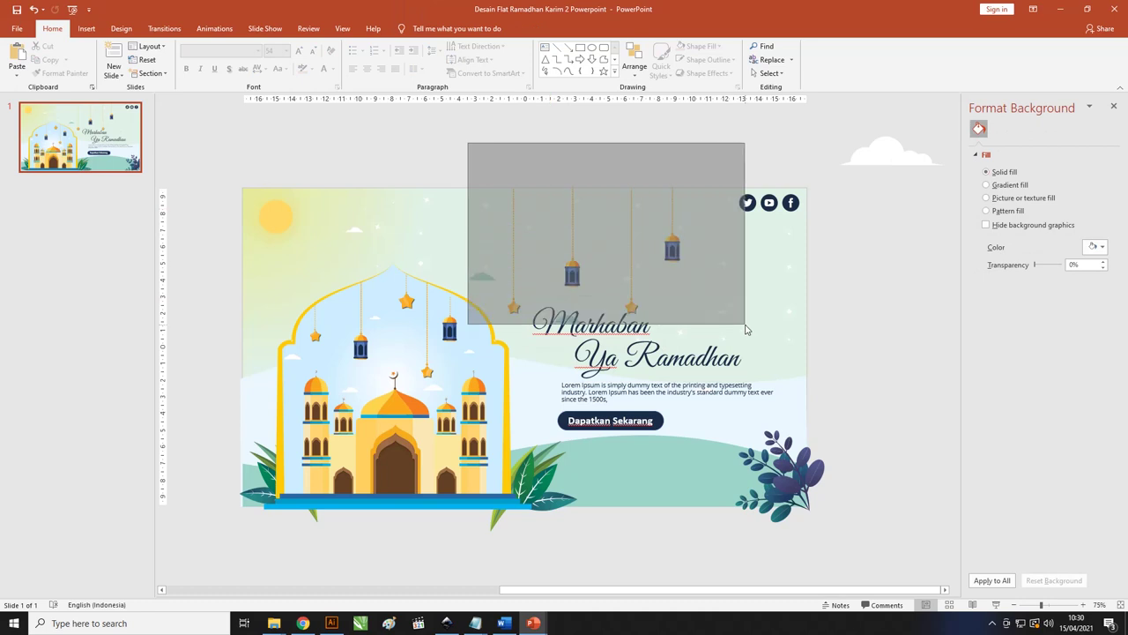
click(673, 236)
drag(673, 234, 673, 206)
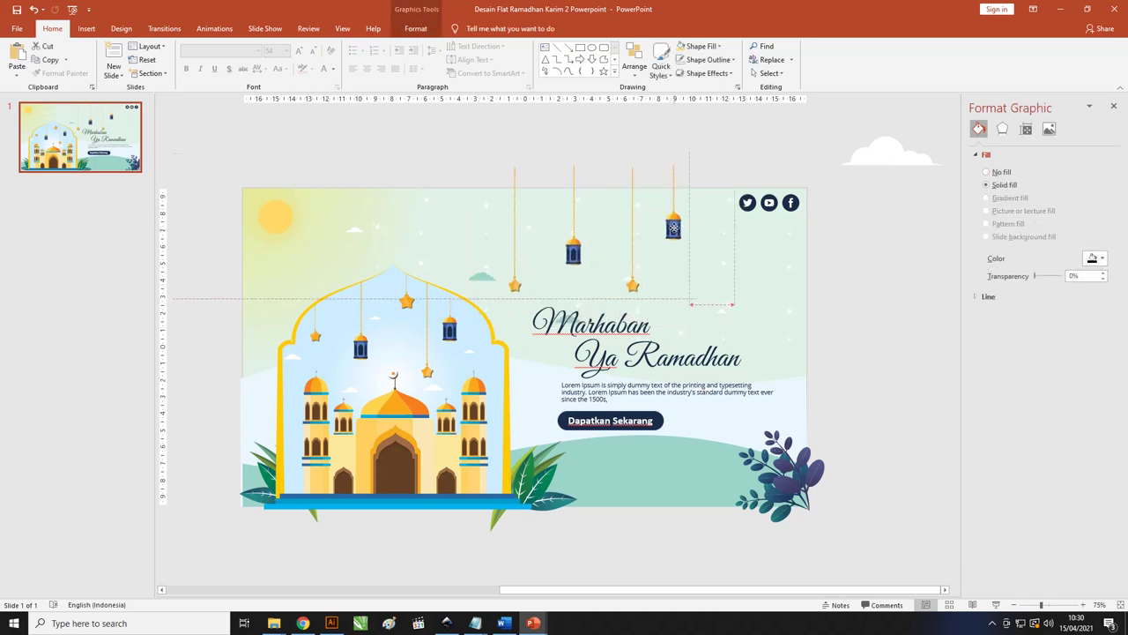
- Move the Marhaban and Ya Ramadhan title lines up and make them bold
click(626, 317)
shift+click(657, 336)
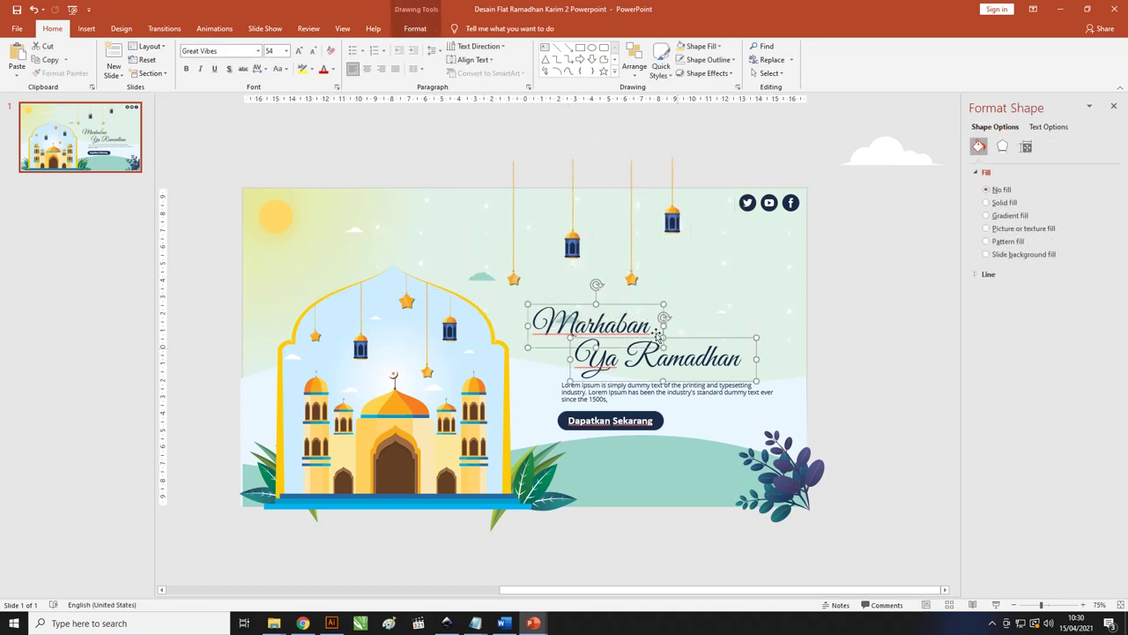
drag(633, 306, 633, 296)
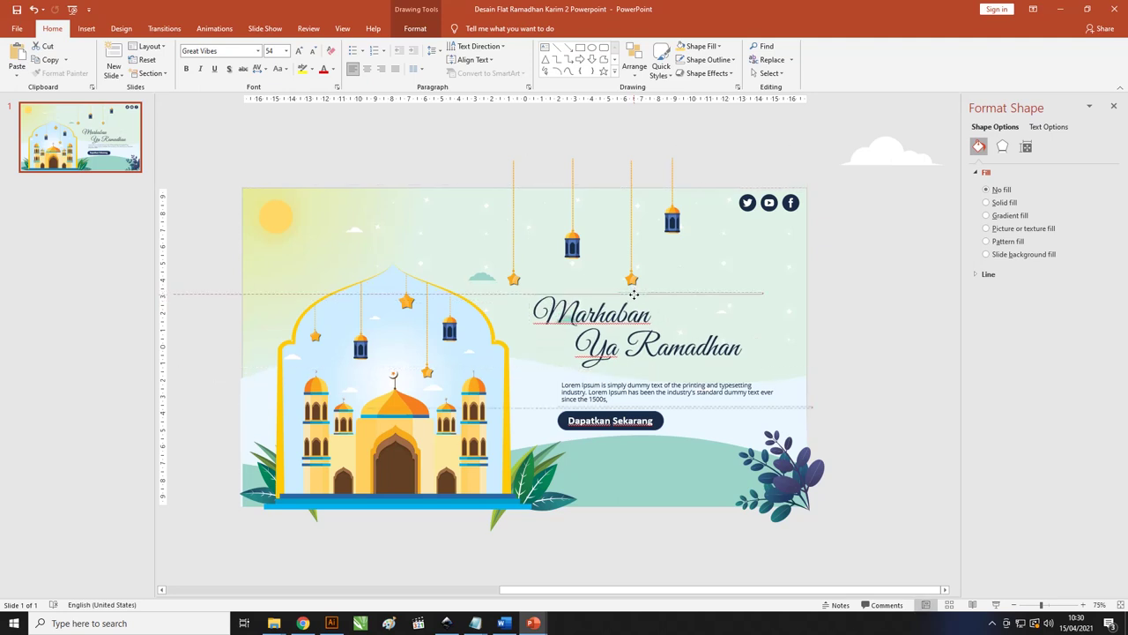
click(615, 315)
shift+click(673, 357)
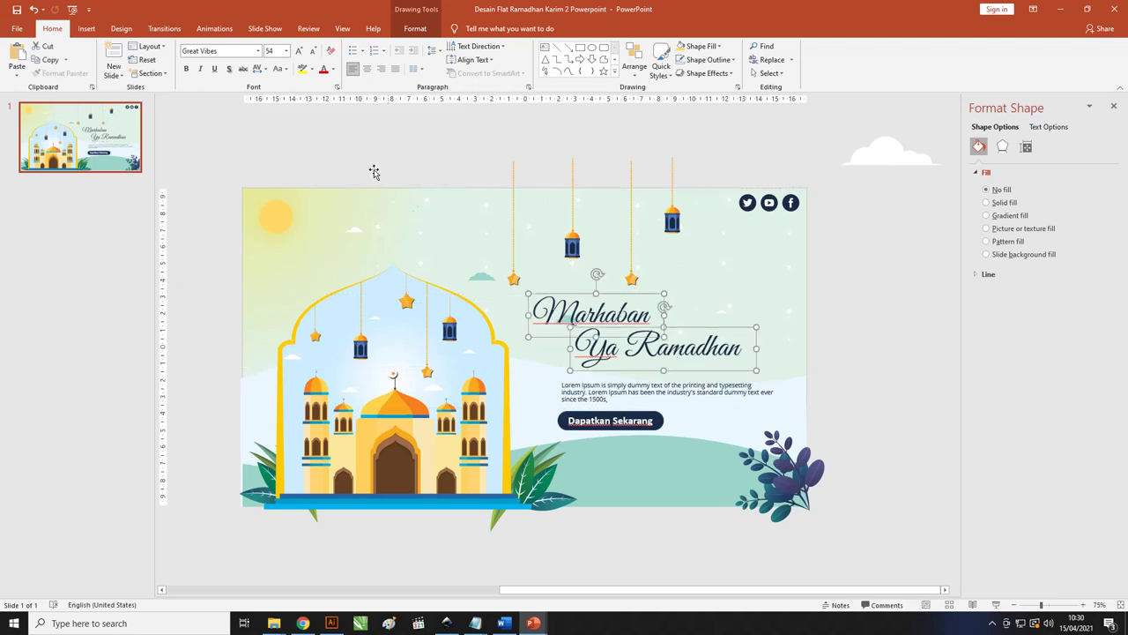
click(186, 69)
- Left-align the title lines, stacking Ya Ramadhan tightly under Marhaban above the paragraph
click(781, 358)
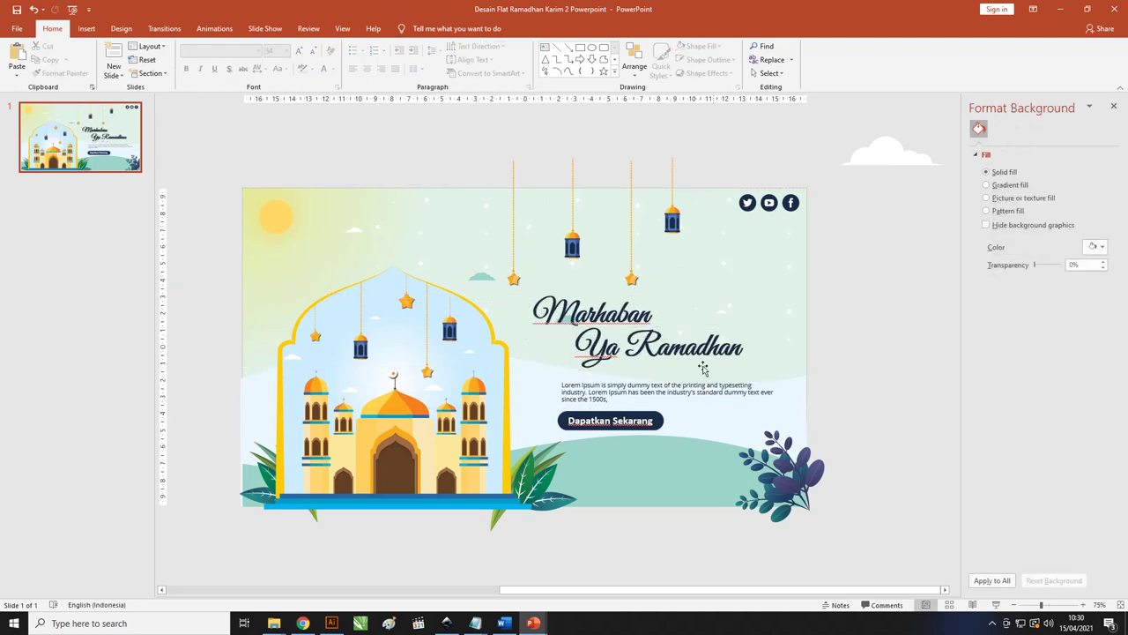
click(658, 352)
drag(668, 326, 650, 333)
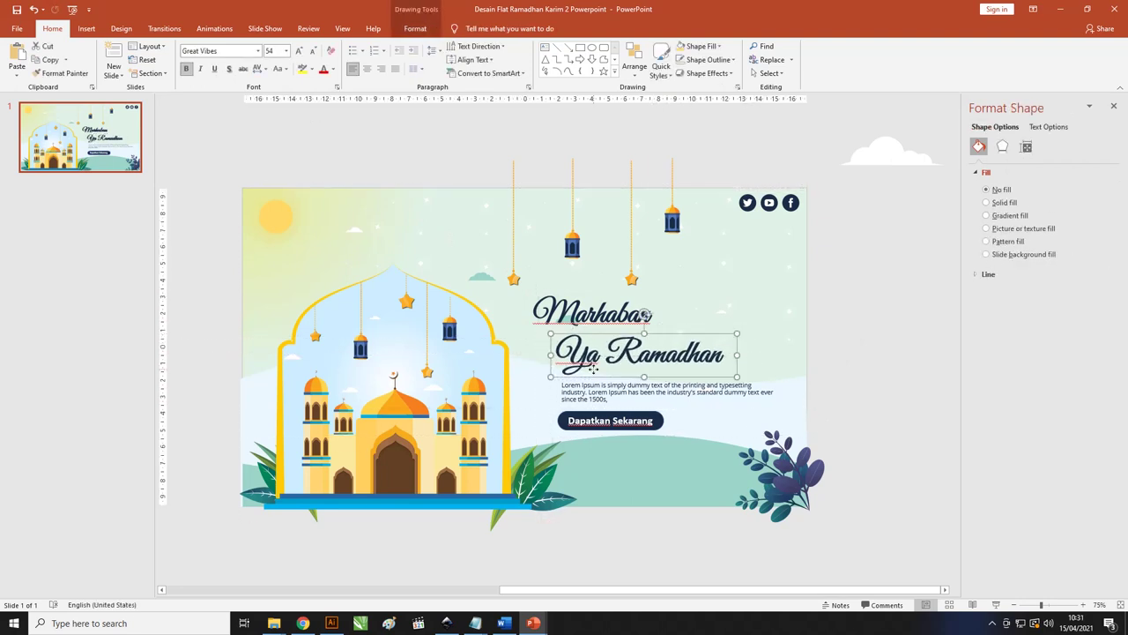
click(573, 305)
drag(570, 296, 591, 297)
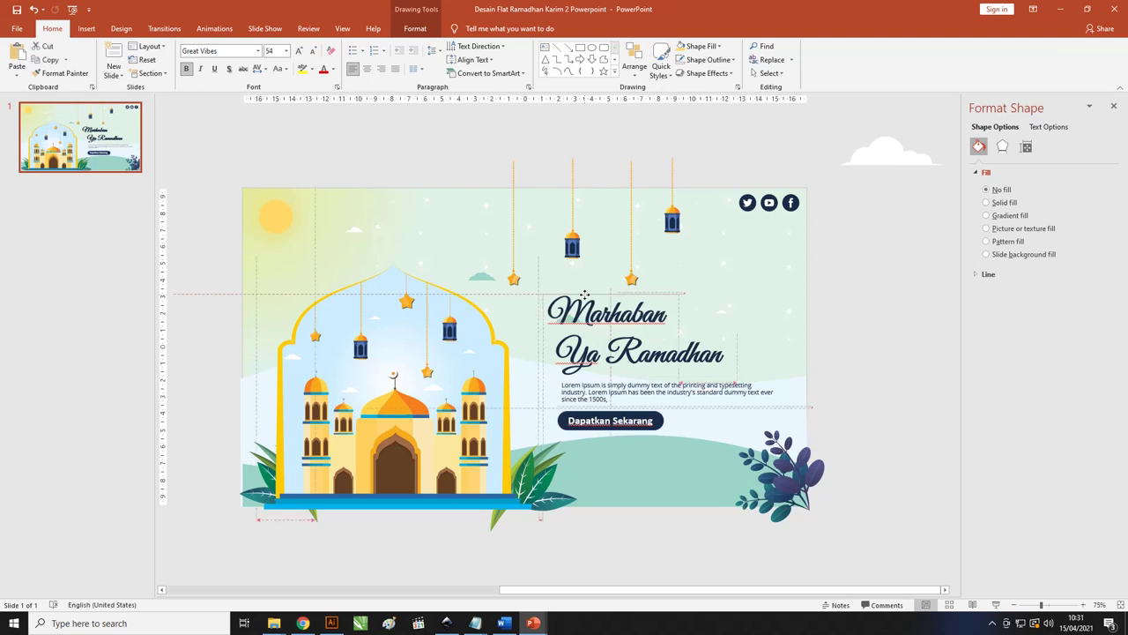
click(855, 314)
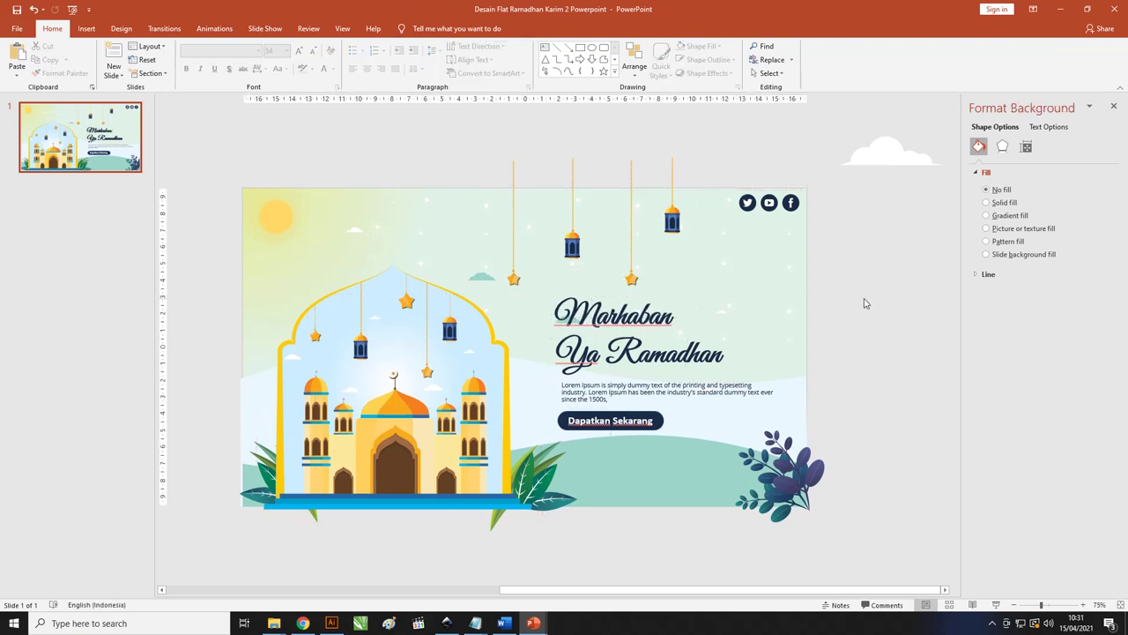